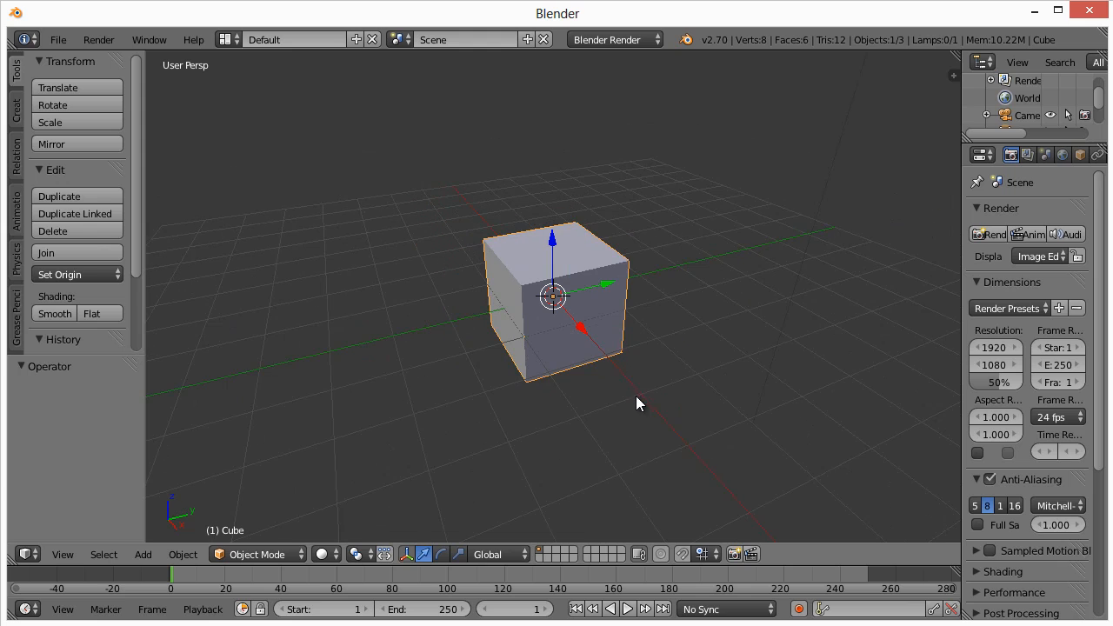
- Start a new file from the default start-up scene
middle_click_drag(503, 406, 583, 389)
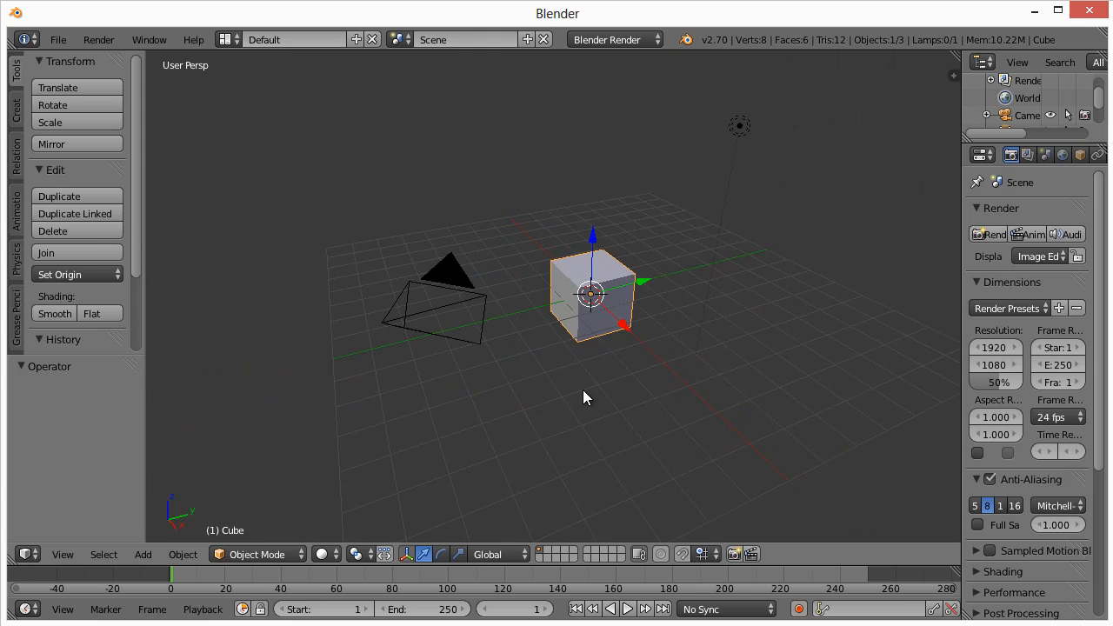
left_click(58, 39)
left_click(66, 60)
left_click(71, 75)
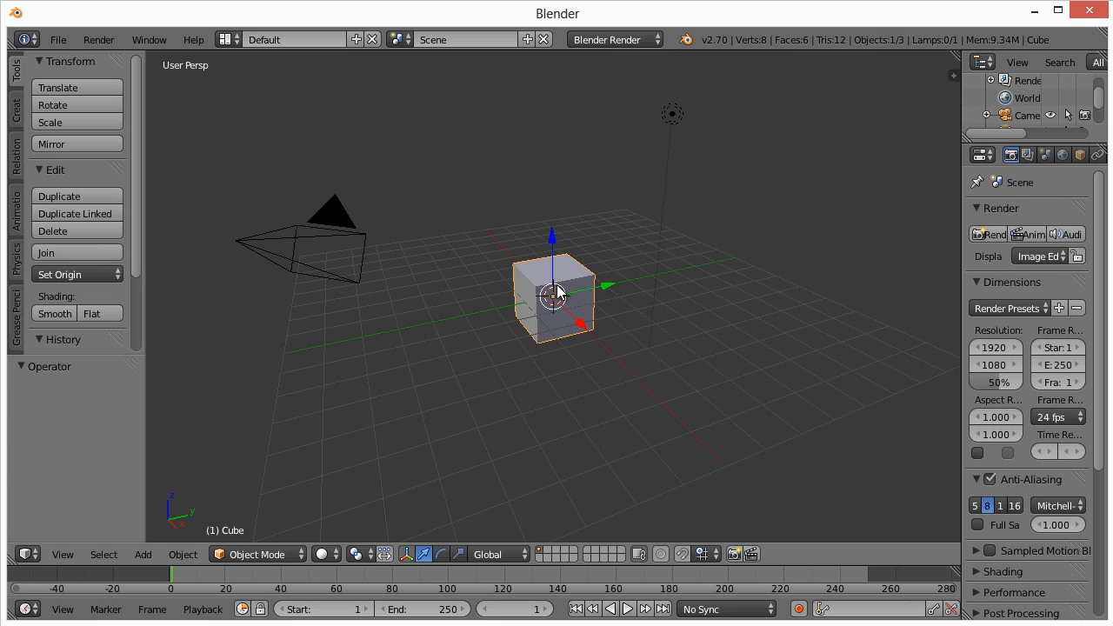
- Delete the default cube and the camera from the scene
key("x")
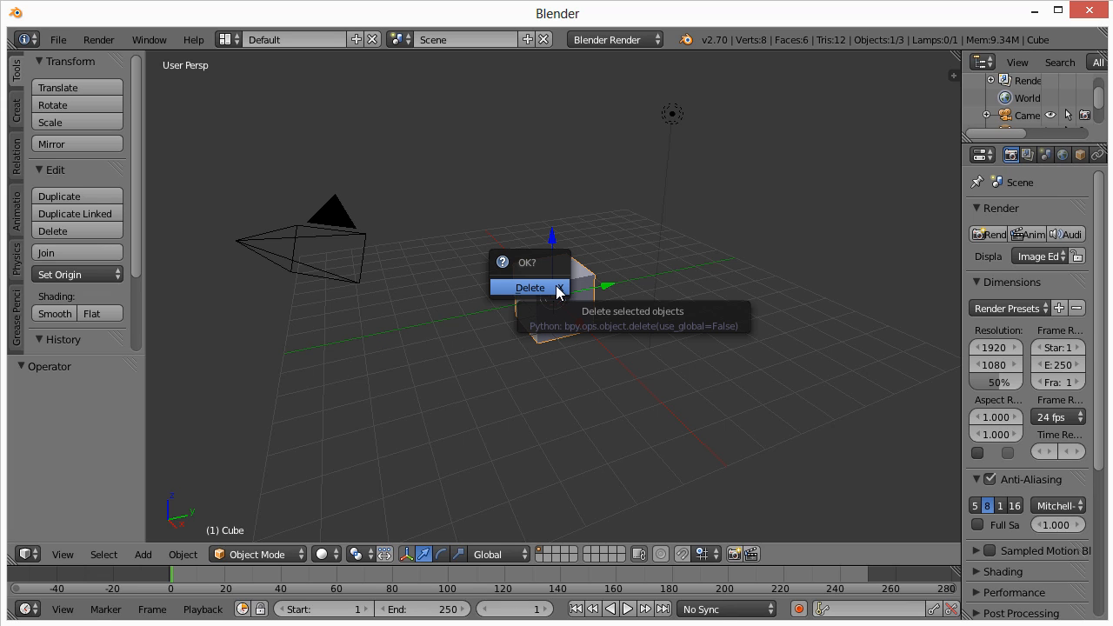
left_click(557, 290)
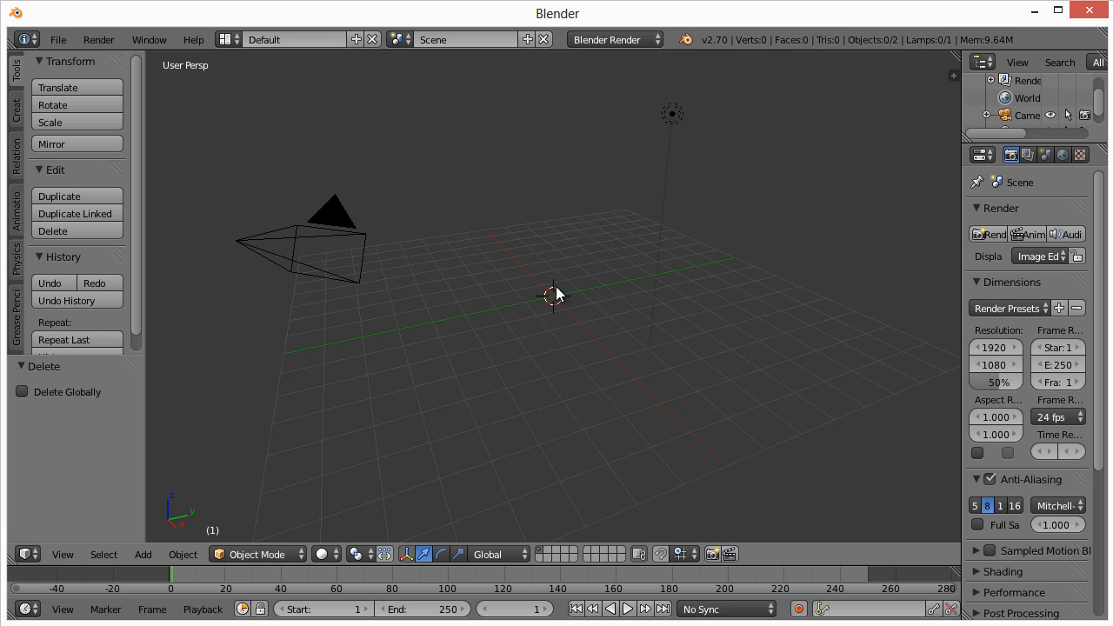
right_click(339, 219)
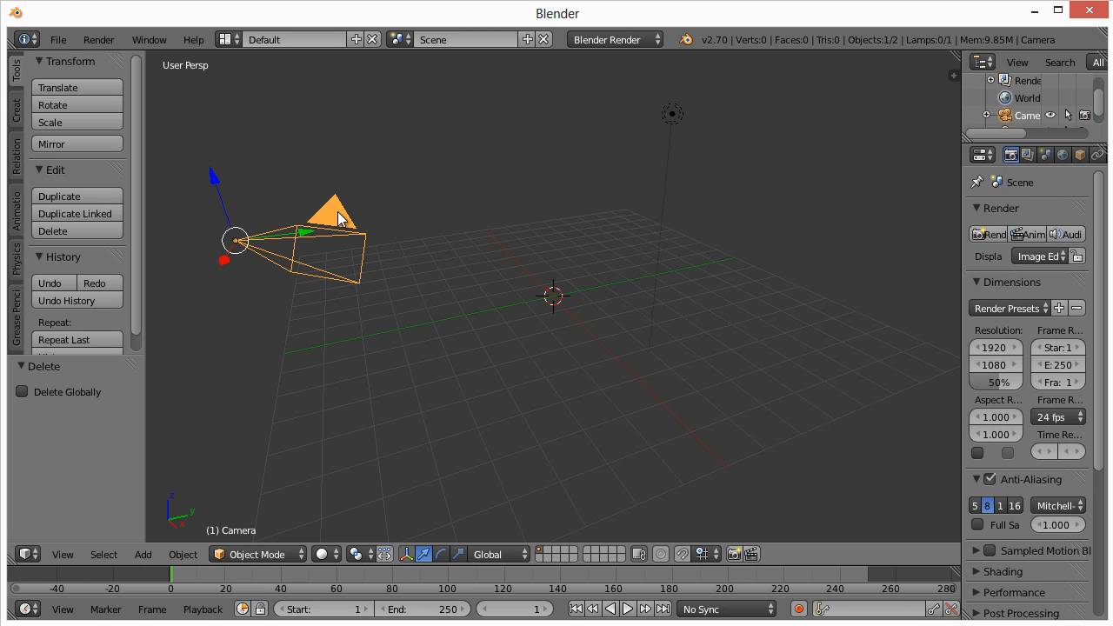
key("x")
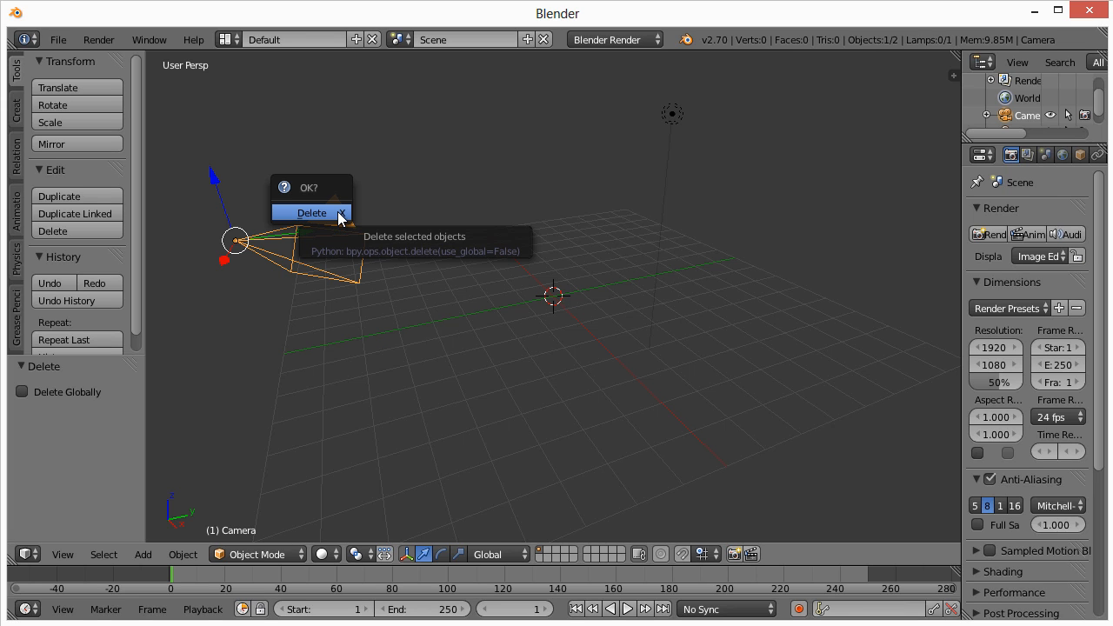
left_click(312, 213)
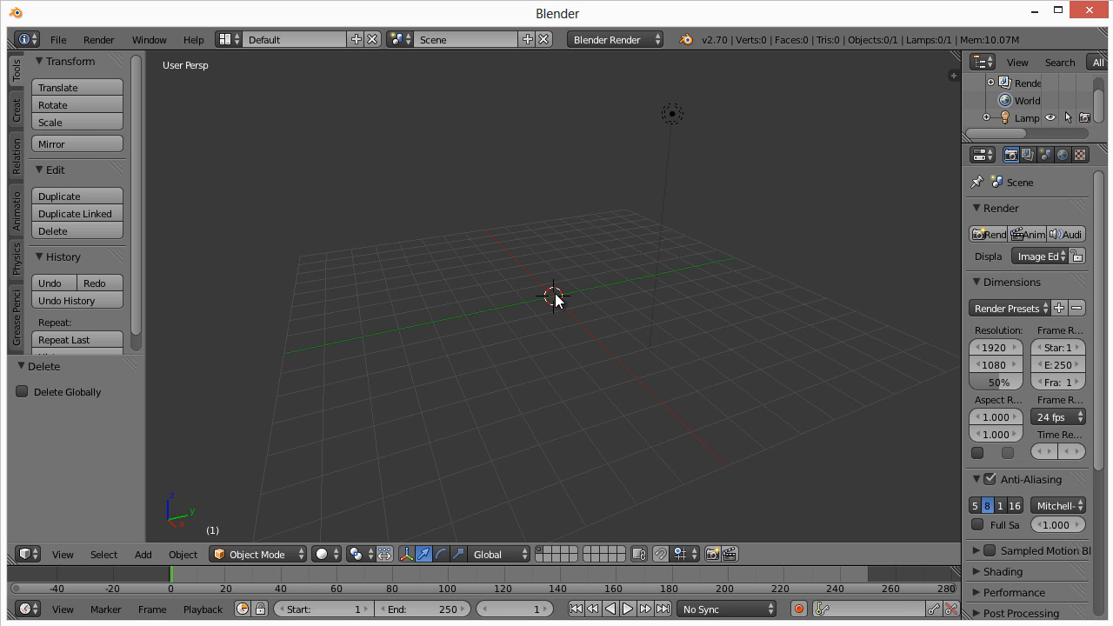
- Add a text object at the scene's origin
key("shift+a")
mouse_move(551, 298)
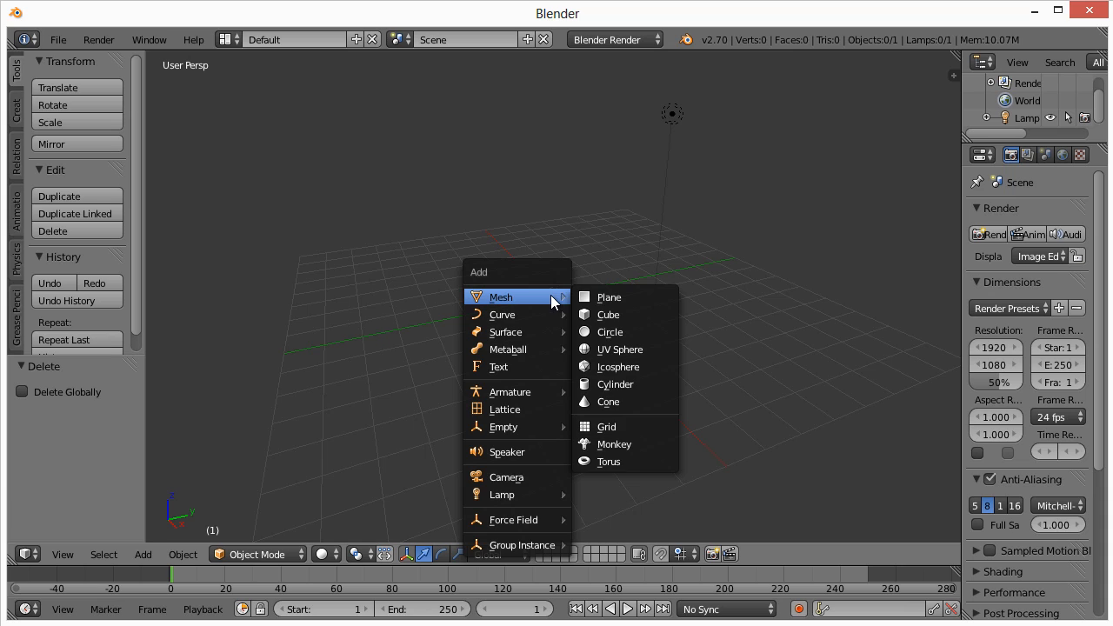
key("shift+a")
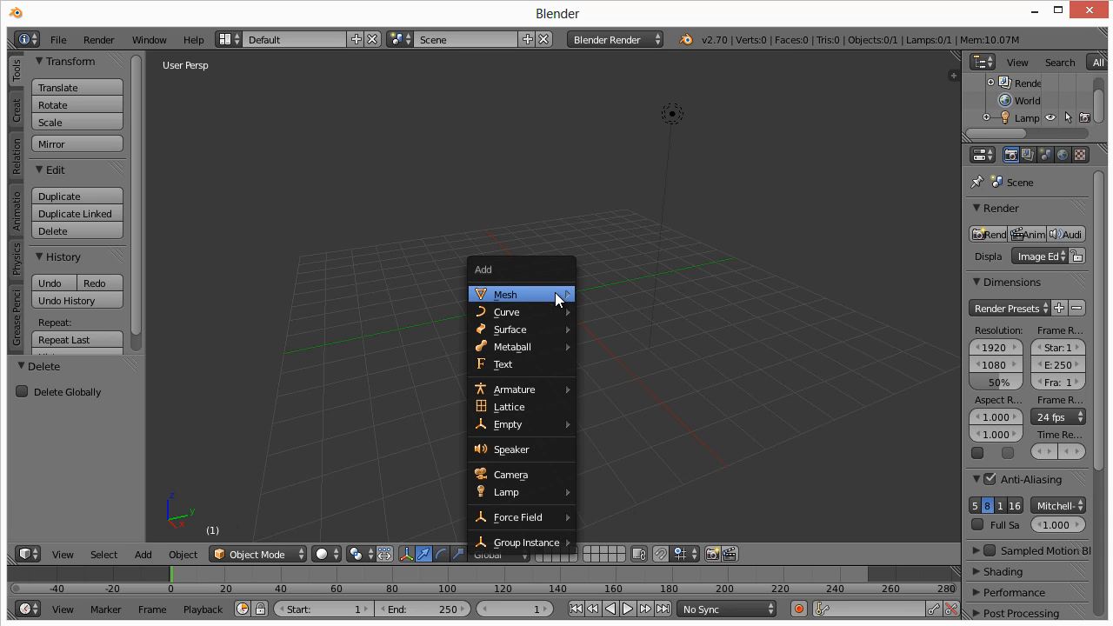
left_click(541, 364)
scroll(635, 364, "up", 5)
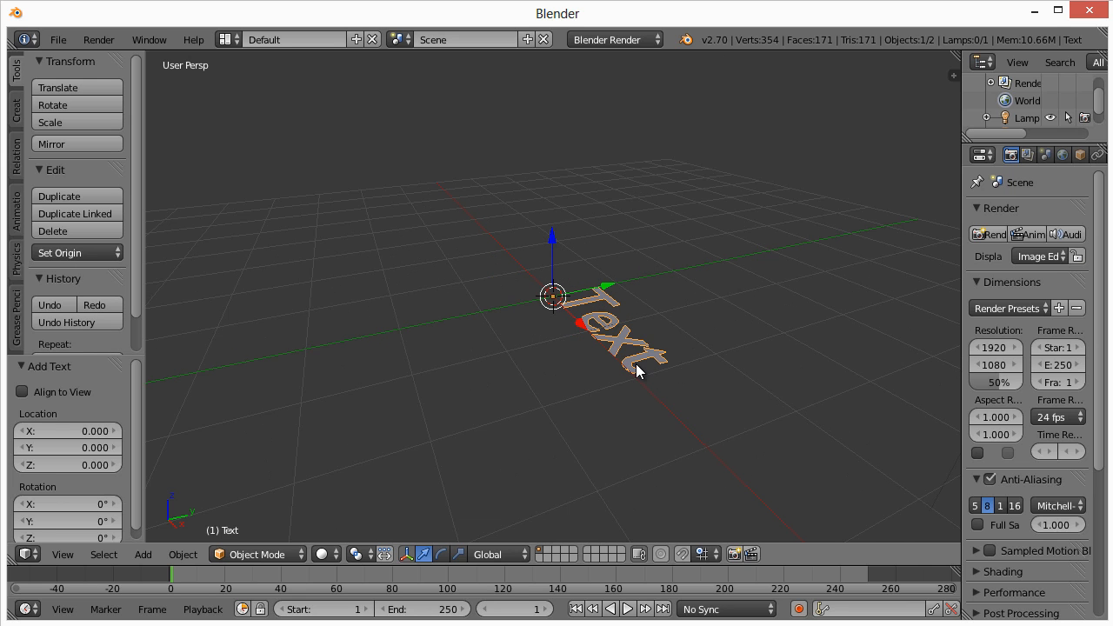
middle_click_drag(624, 371, 531, 356)
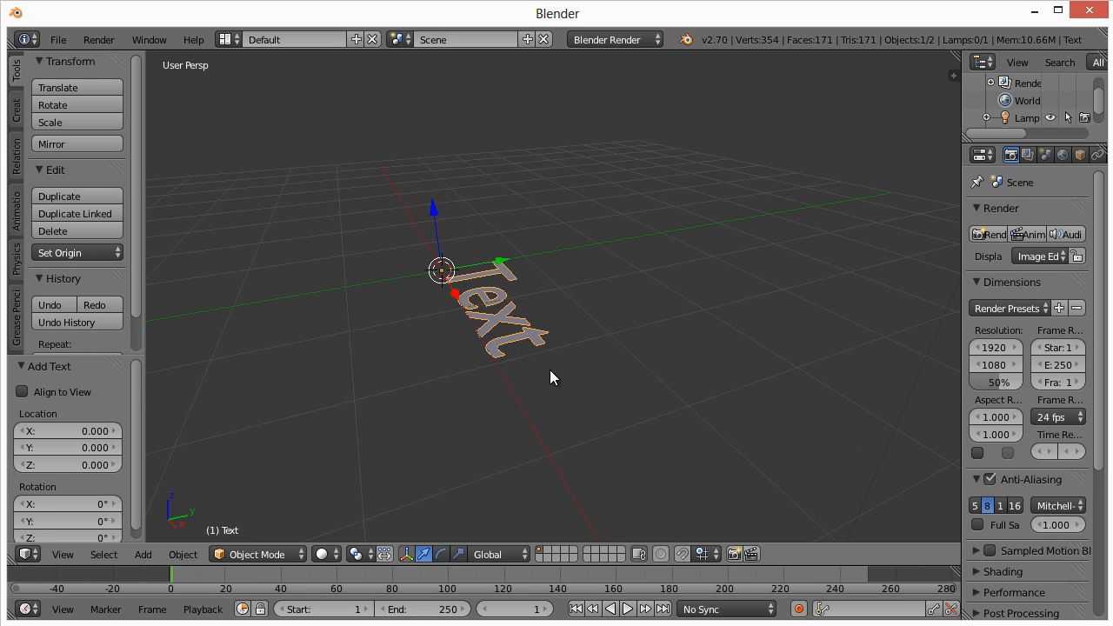
- Replace the text object's default wording with the single capital letter "D" and return to Object Mode
key("Tab")
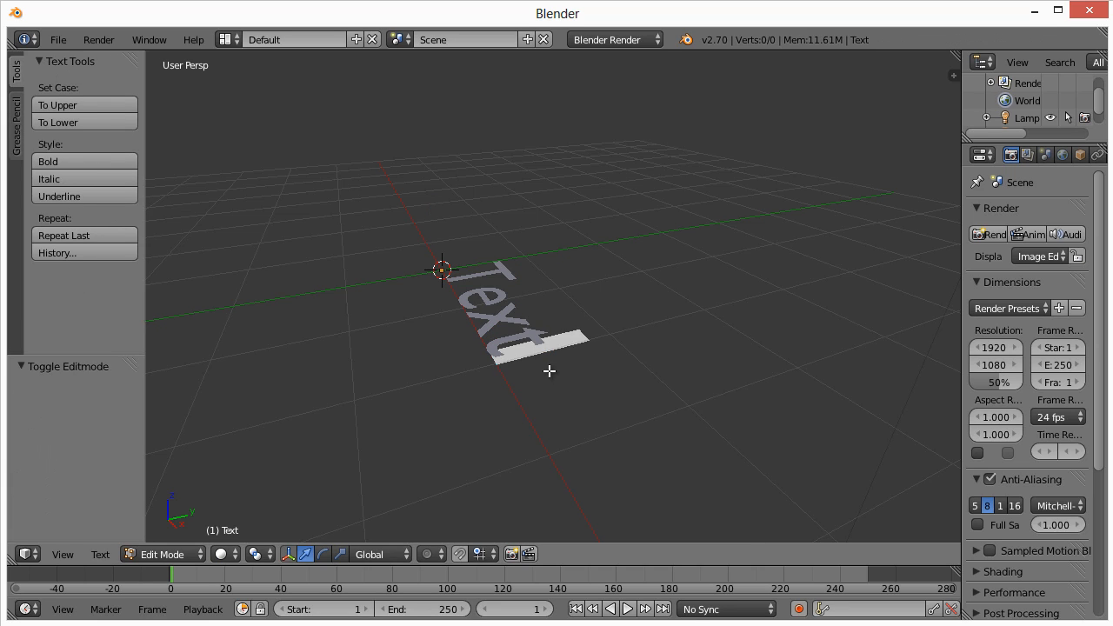
left_click(163, 553)
key("BackSpace")
key("BackSpace")
key("BackSpace")
key("BackSpace")
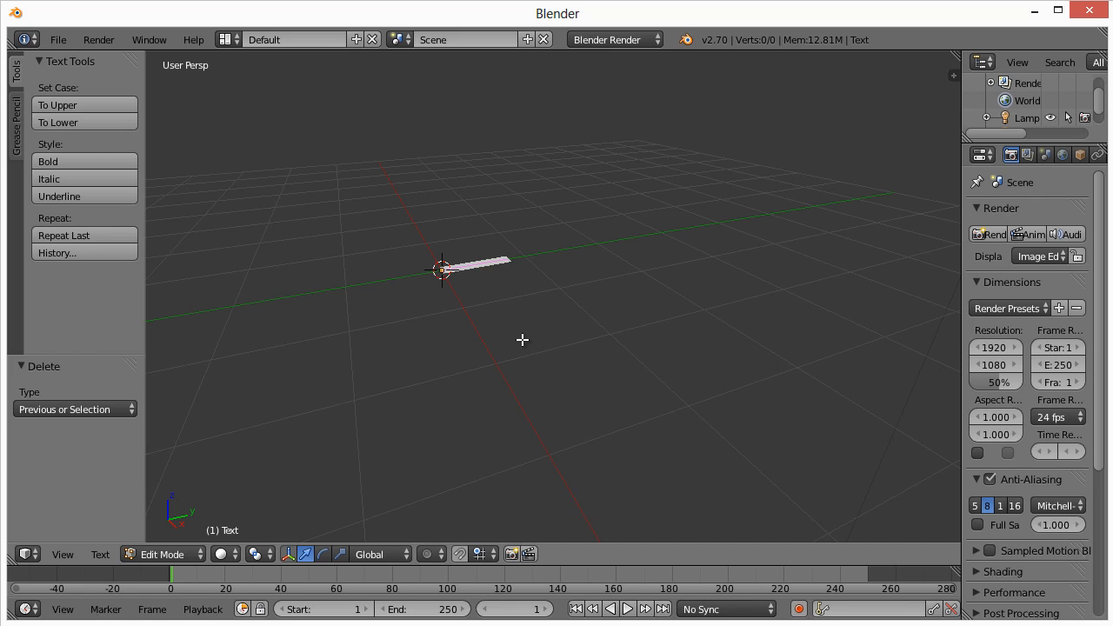
type("D")
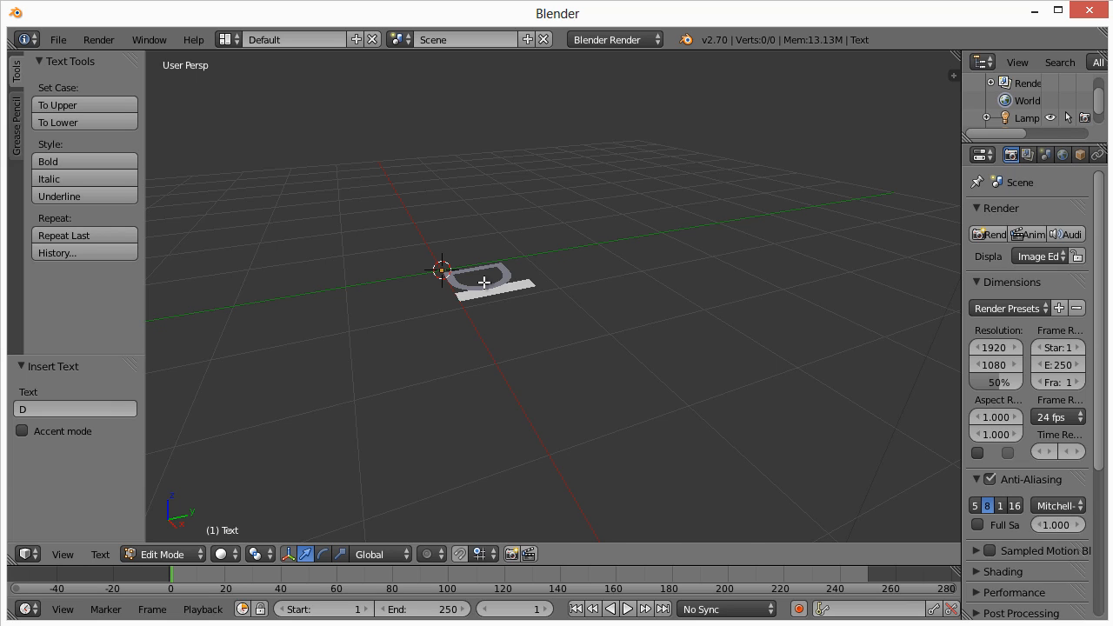
key("Tab")
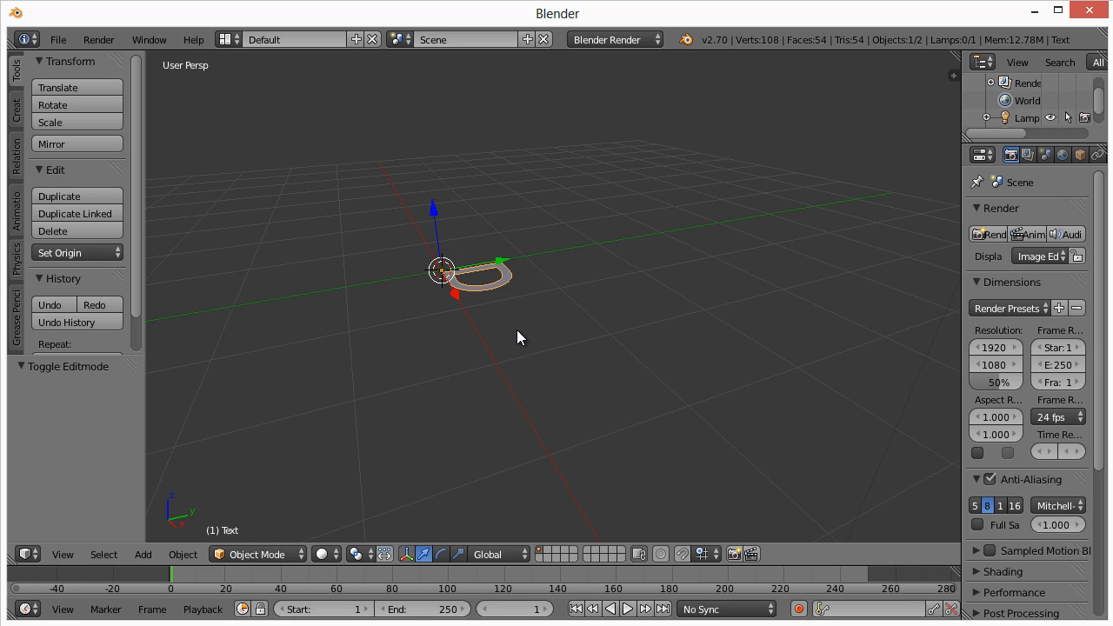
- Try rotating the letter D by 90° without an axis constraint, and undo the rotation
key("r")
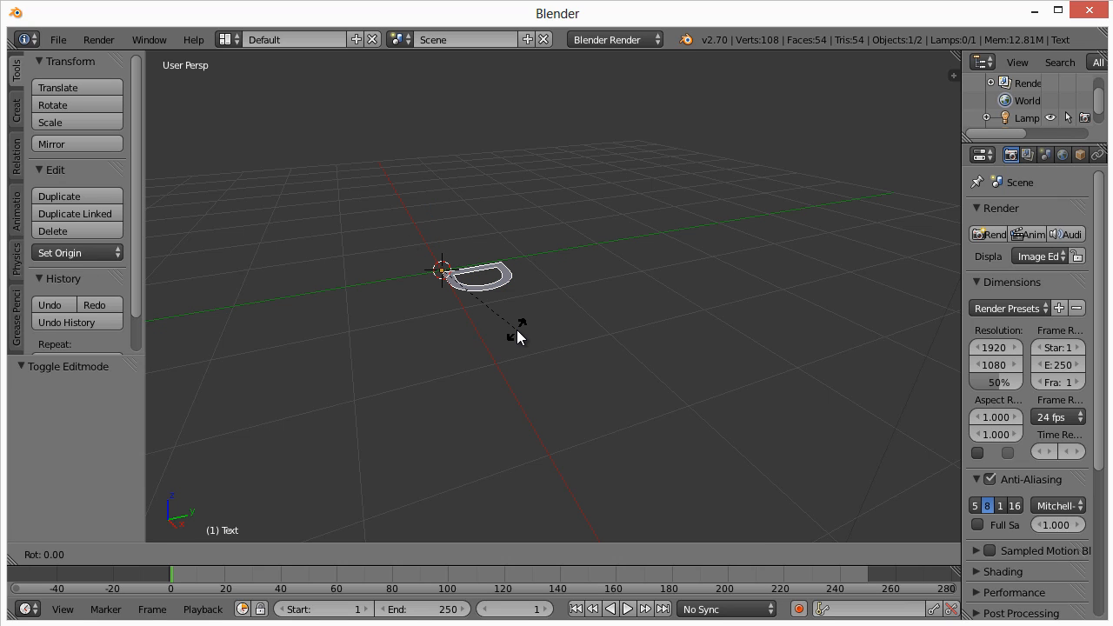
type("90")
key("Return")
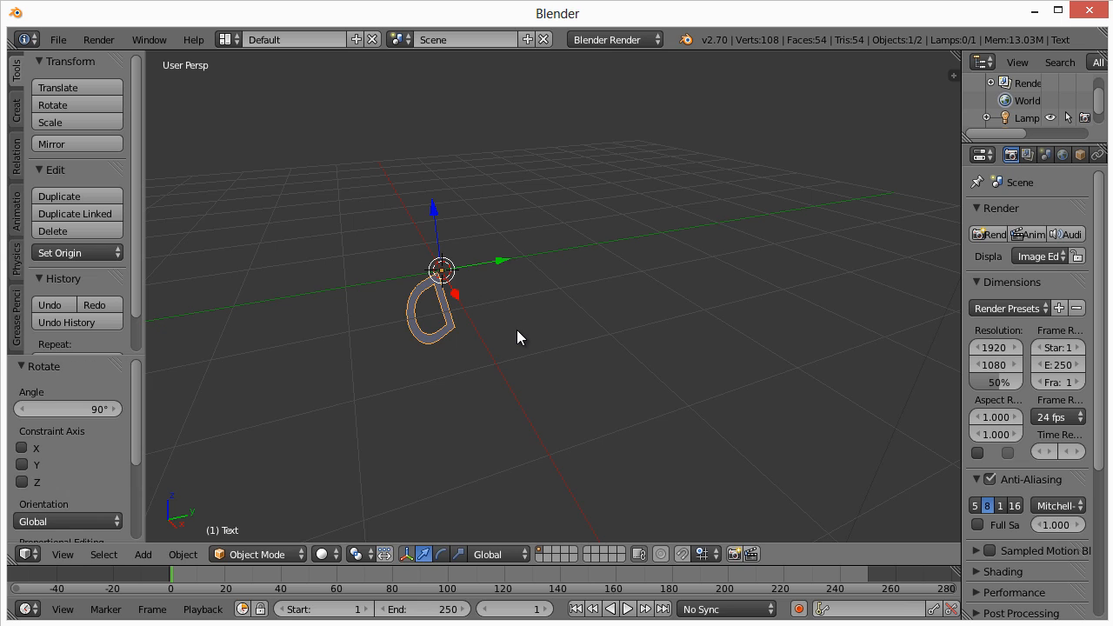
key("ctrl+z")
- Rotate the letter D by 90° about the global X axis so it stands upright
middle_click_drag(464, 380, 574, 390)
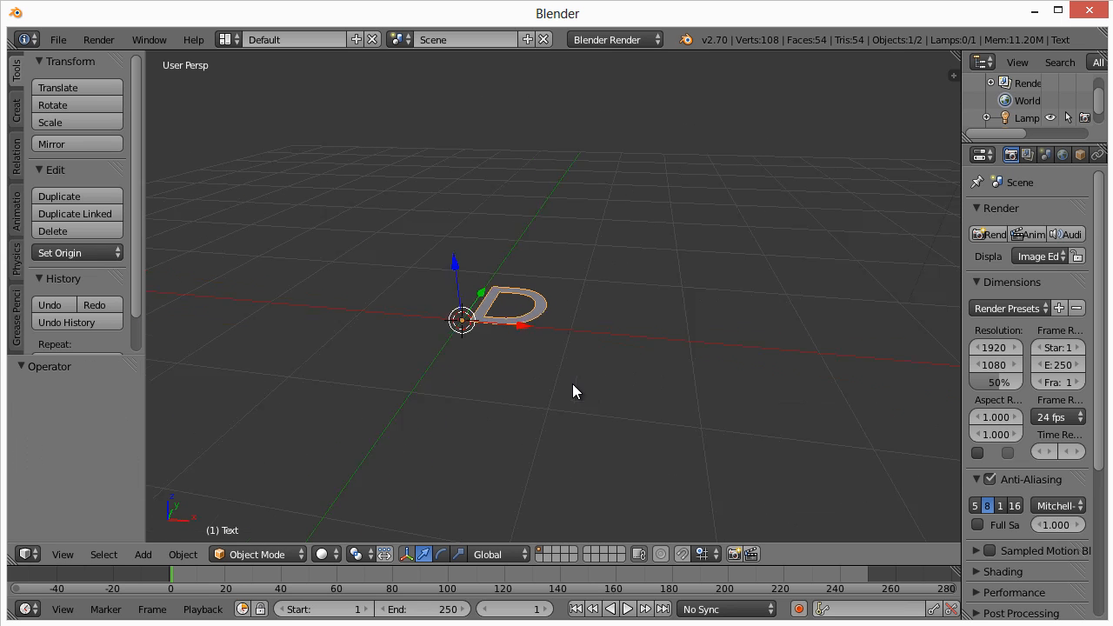
type("rx")
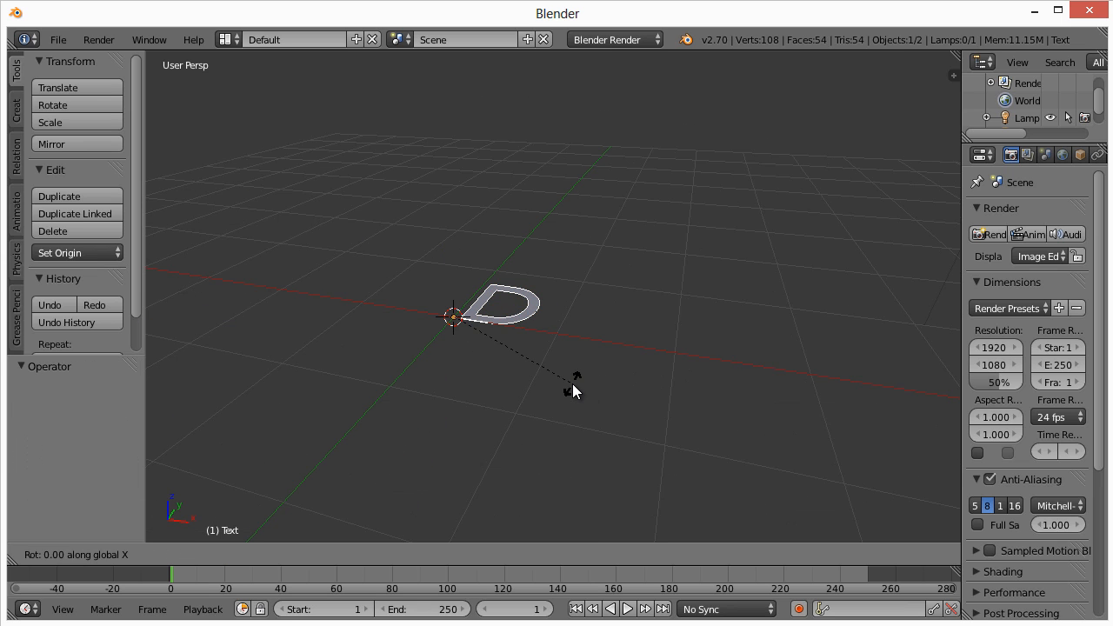
type("90")
key("Return")
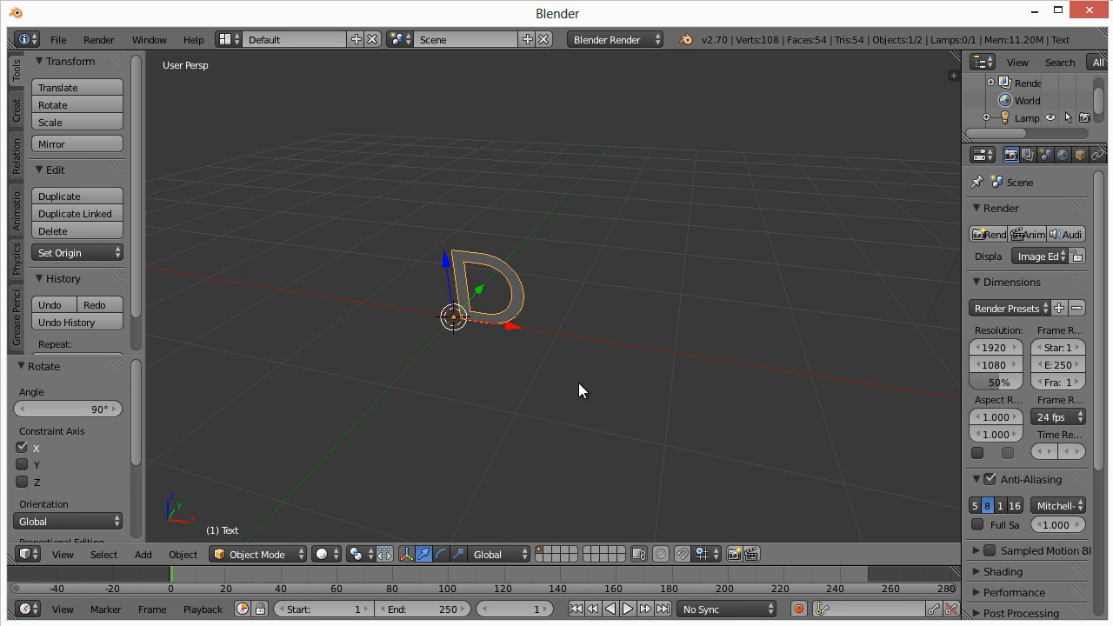
- Widen the Properties editor and show the text object's font data settings down to its Geometry values
middle_click_drag(578, 364, 607, 373)
scroll(572, 373, "up", 5)
scroll(577, 405, "up", 2)
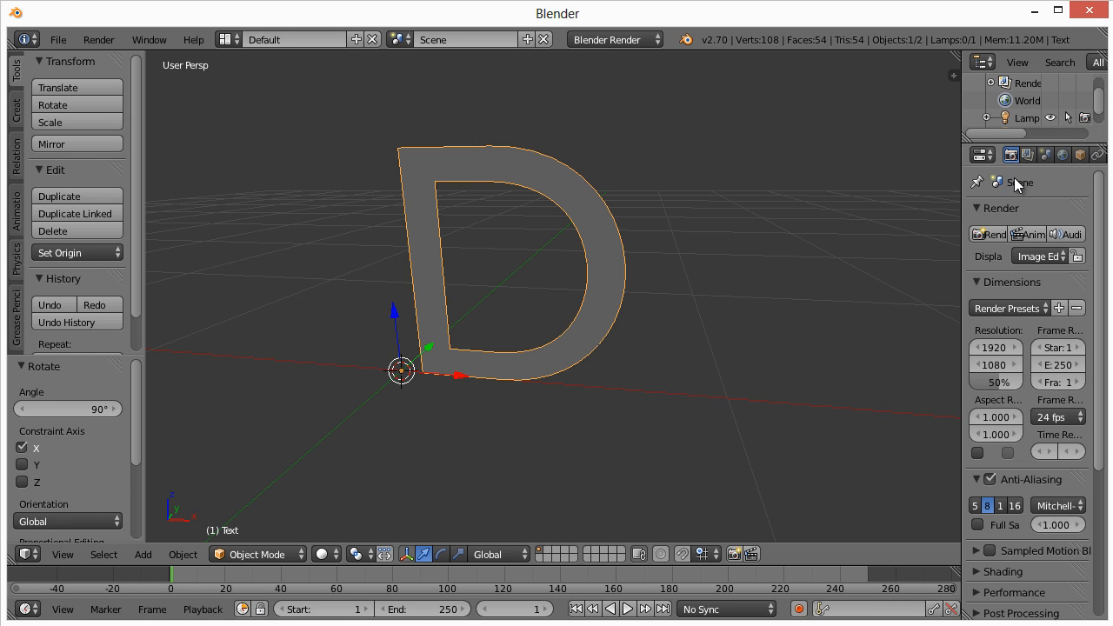
left_click_drag(957, 169, 839, 167)
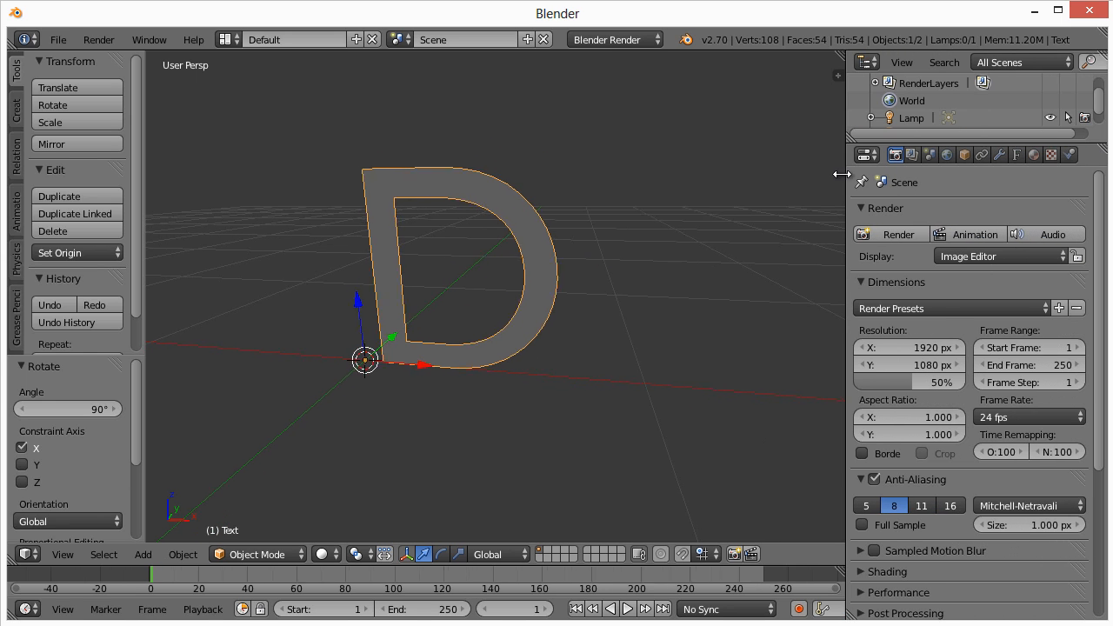
left_click(1010, 154)
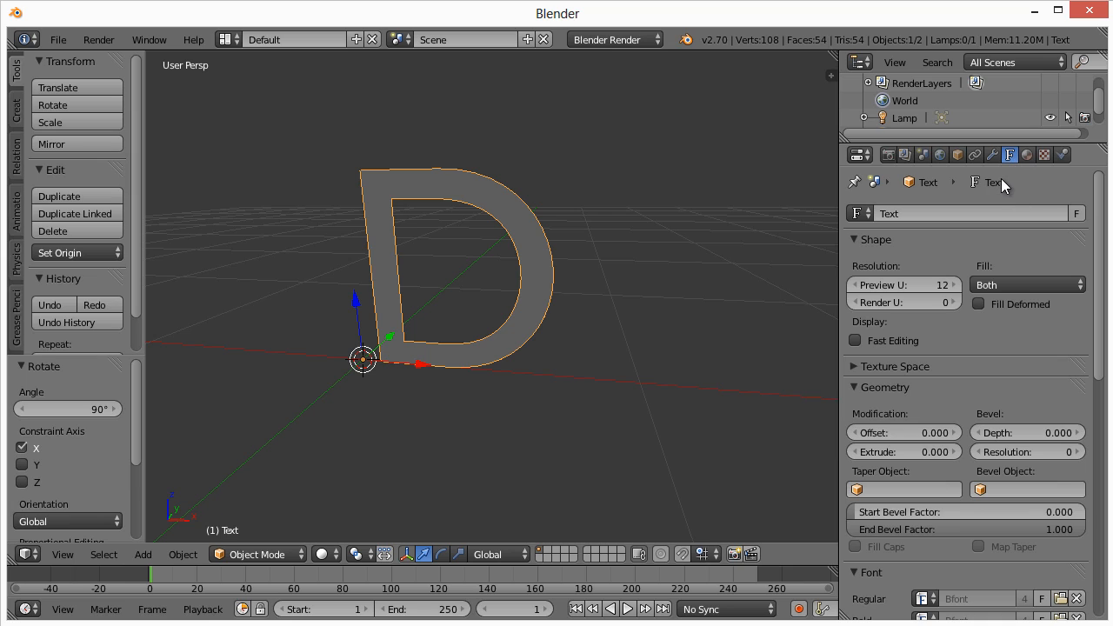
scroll(977, 349, "down", 2)
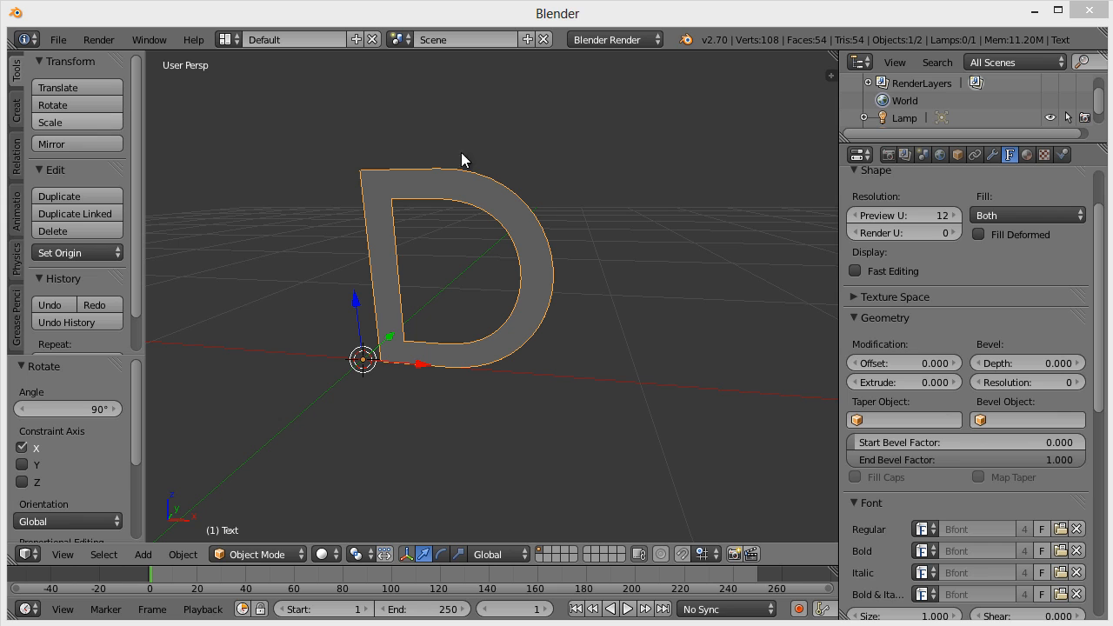
- Set the letter D's geometry offset to 0.04 to thicken its outline
middle_click_drag(546, 310, 578, 329)
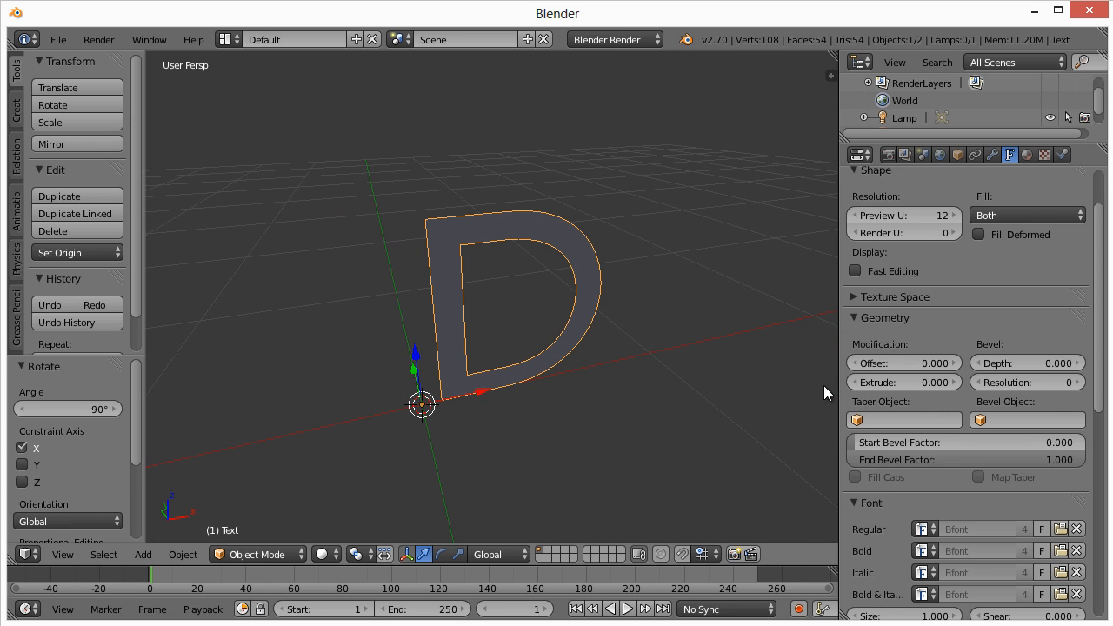
left_click(927, 365)
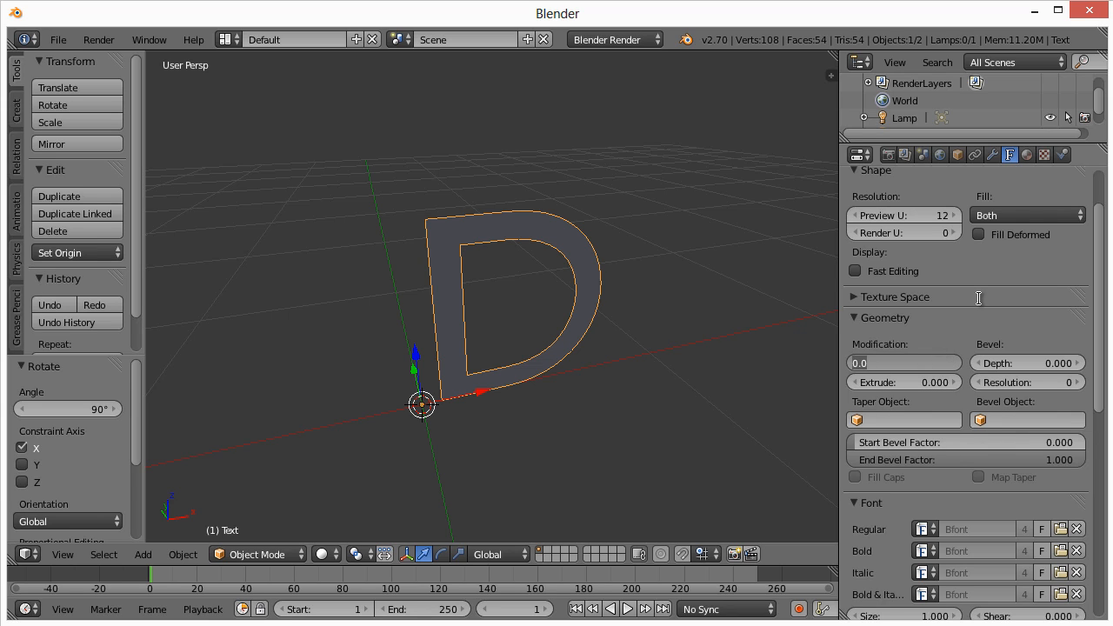
type("0.04")
key("Return")
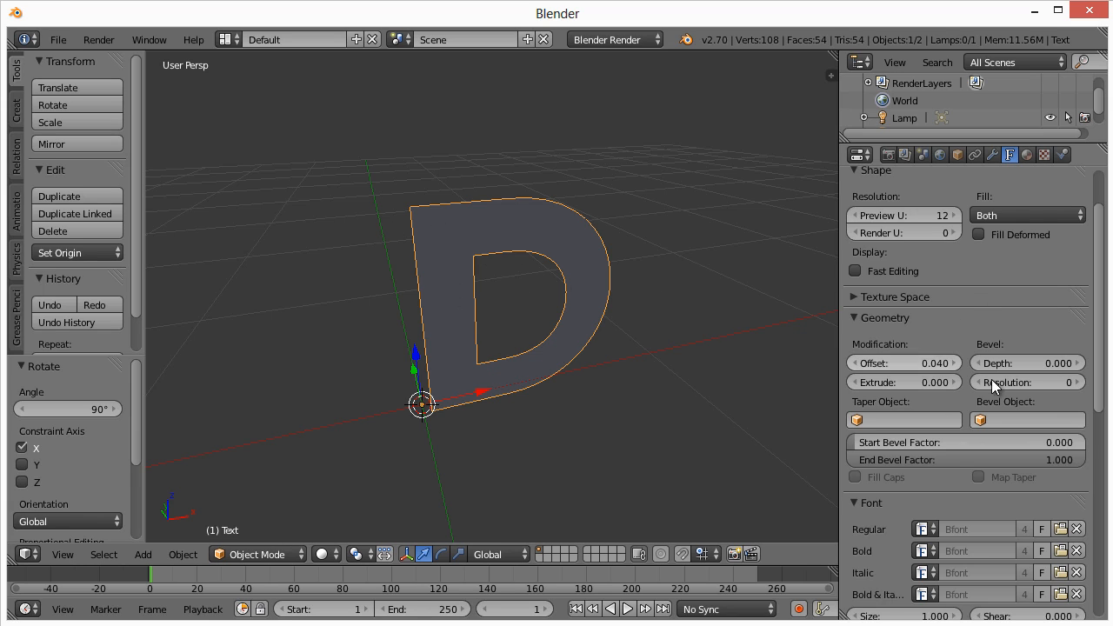
- Give the letter D a bevel depth of 0.05 and an extrude value of 0.1
left_click(1038, 362)
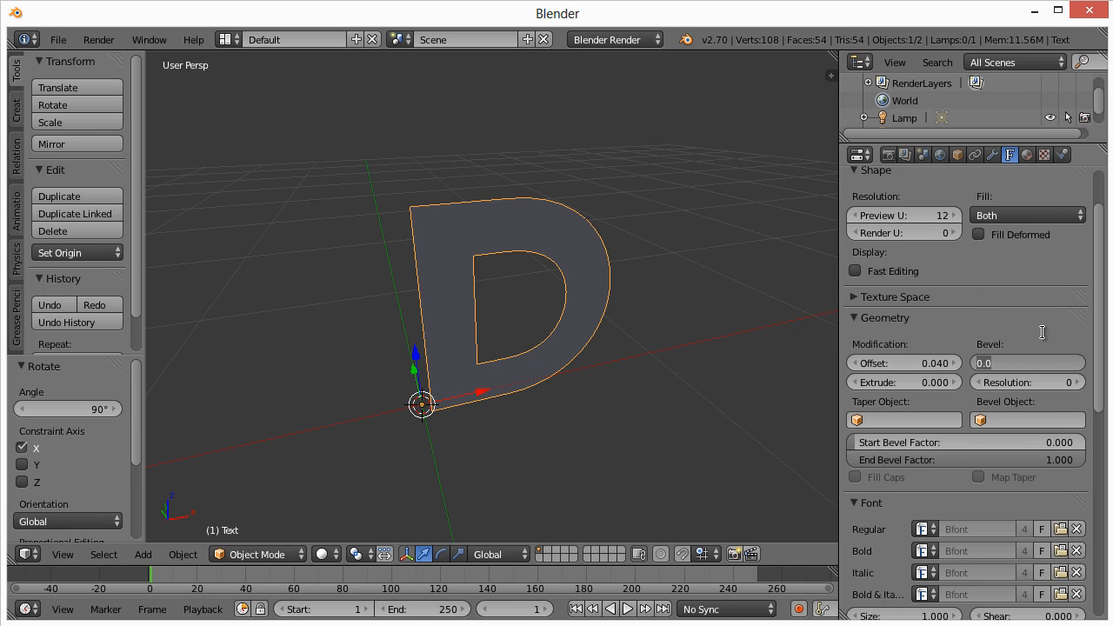
type("0.05")
key("Return")
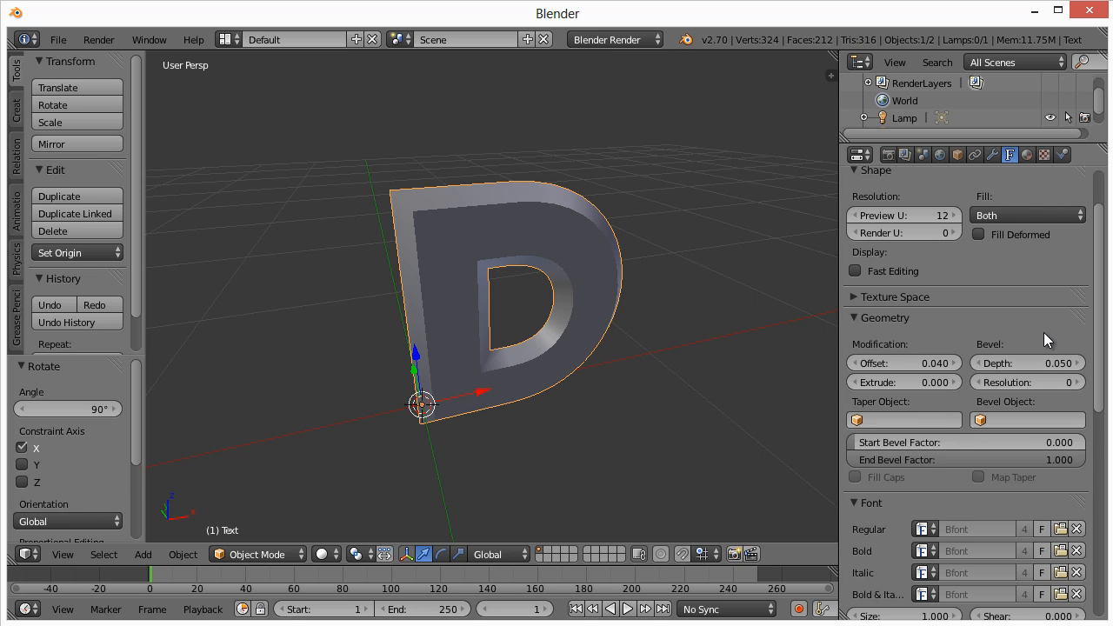
left_click(918, 382)
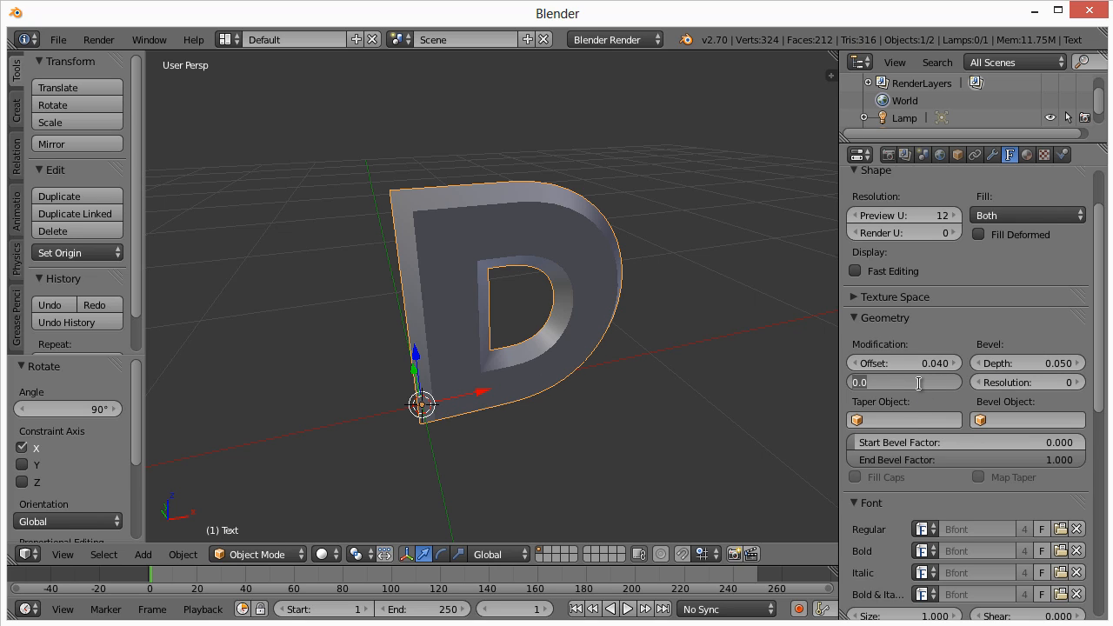
type("0.1")
key("Return")
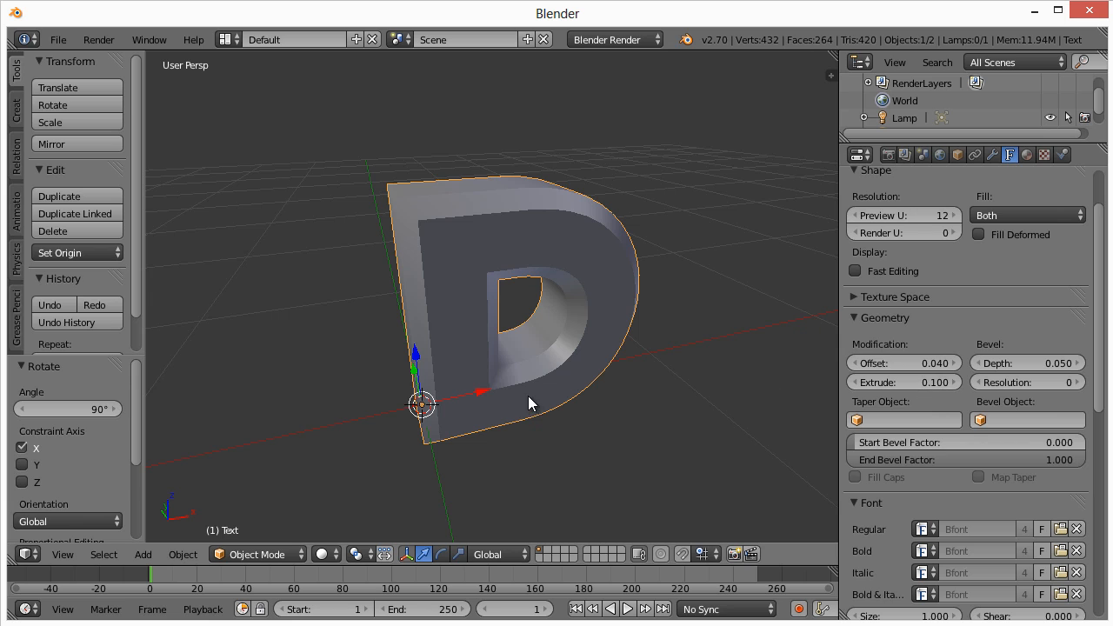
middle_click_drag(529, 401, 491, 388)
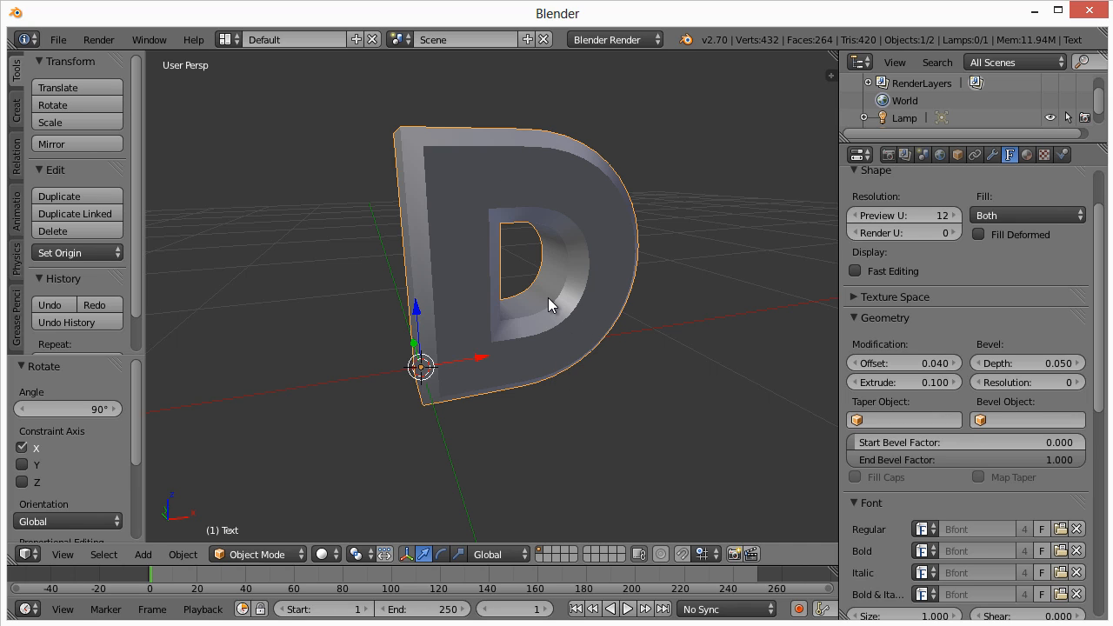
key("alt+c")
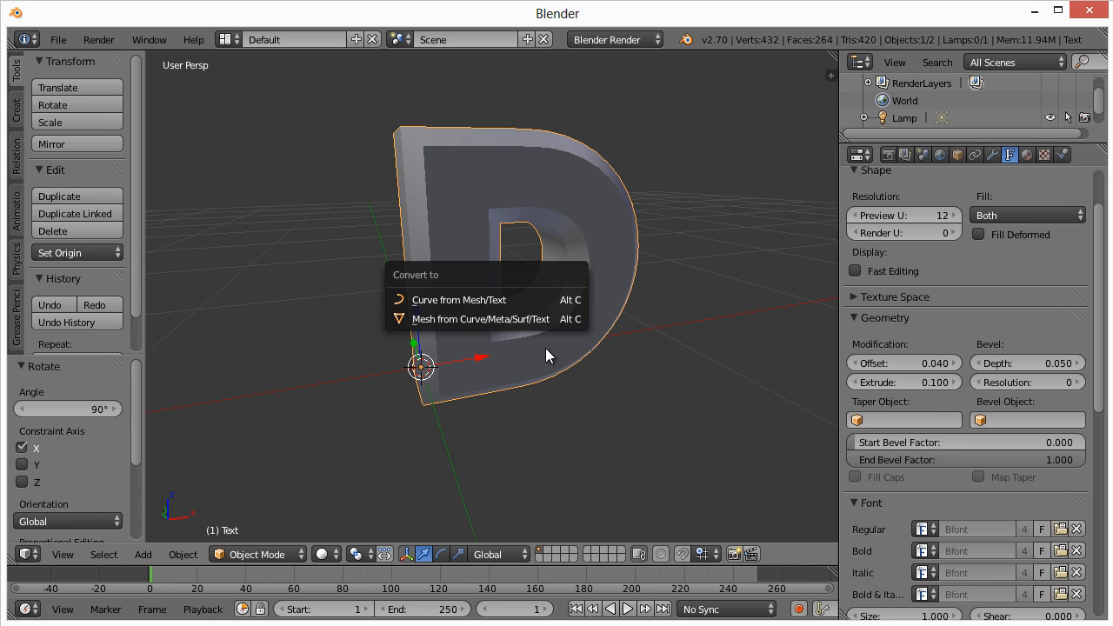
key("Escape")
key("Tab")
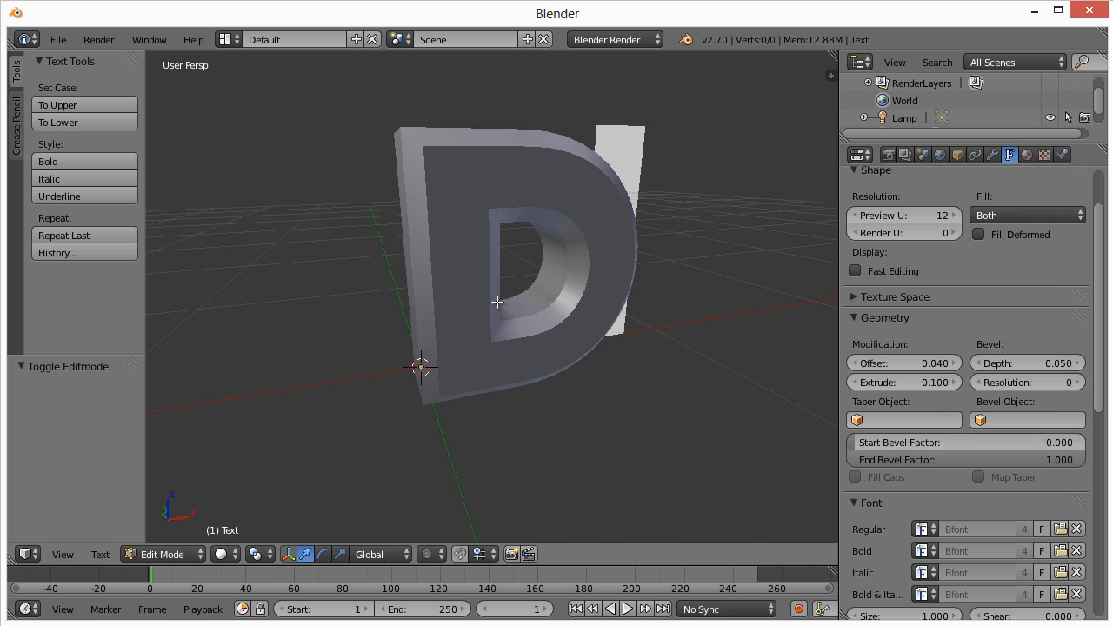
key("Tab")
key("Tab")
key("Tab")
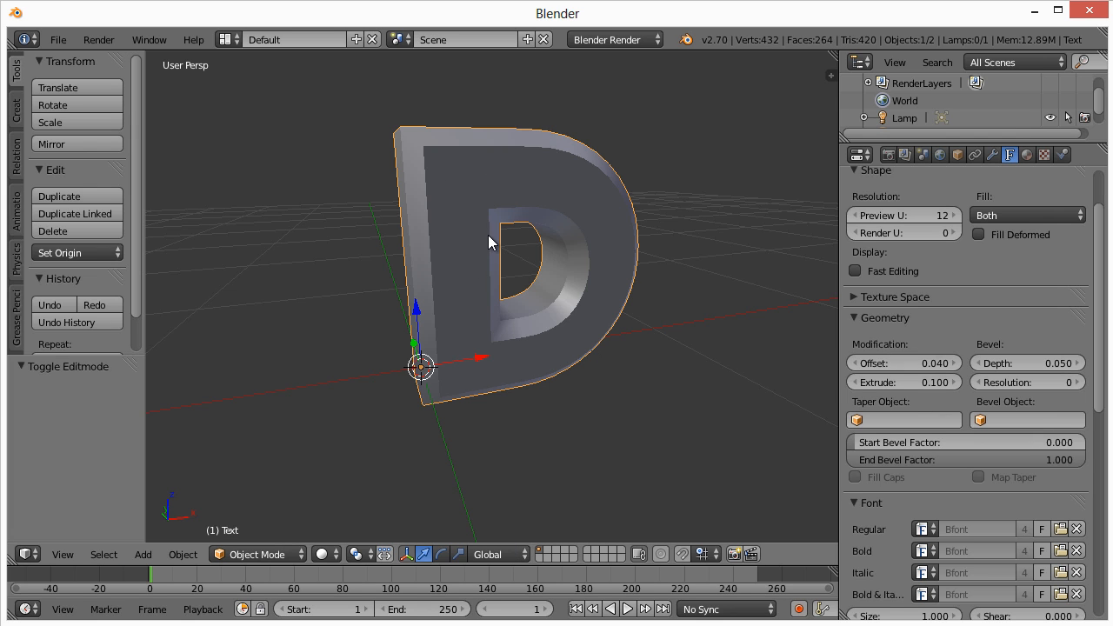
- Convert the letter D text object into a mesh and open the mesh in Edit Mode
key("Tab")
key("Tab")
key("alt+c")
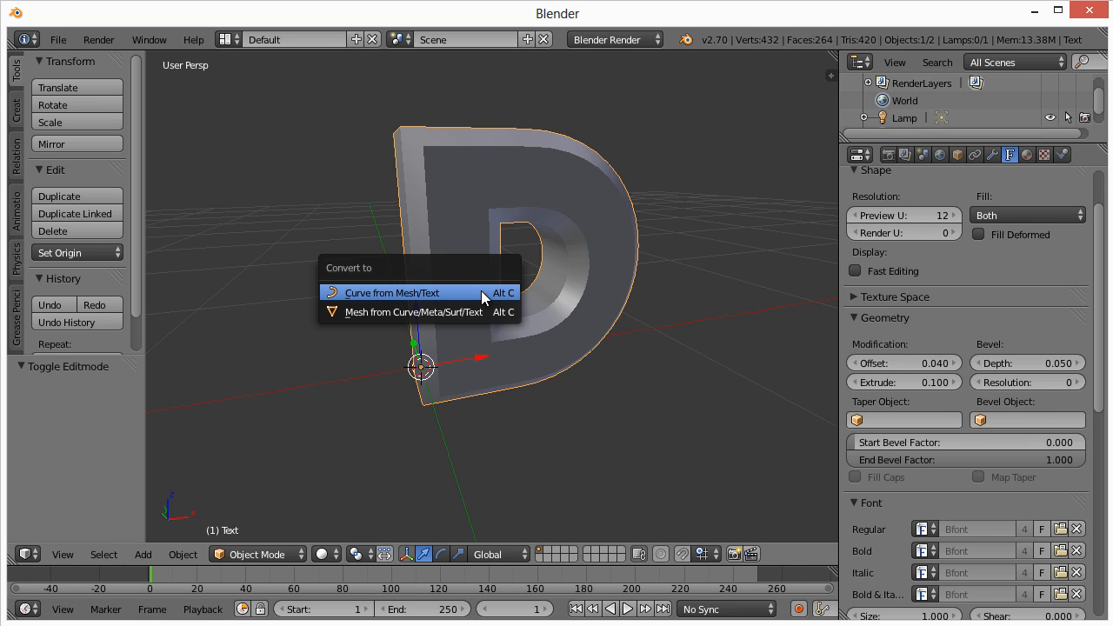
left_click(416, 314)
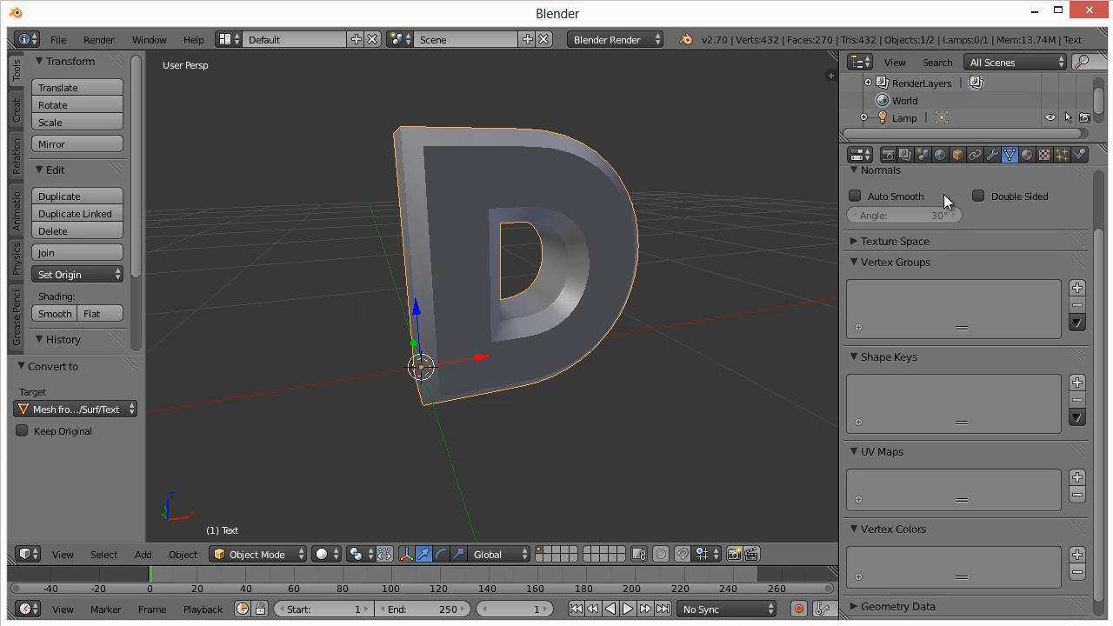
key("Tab")
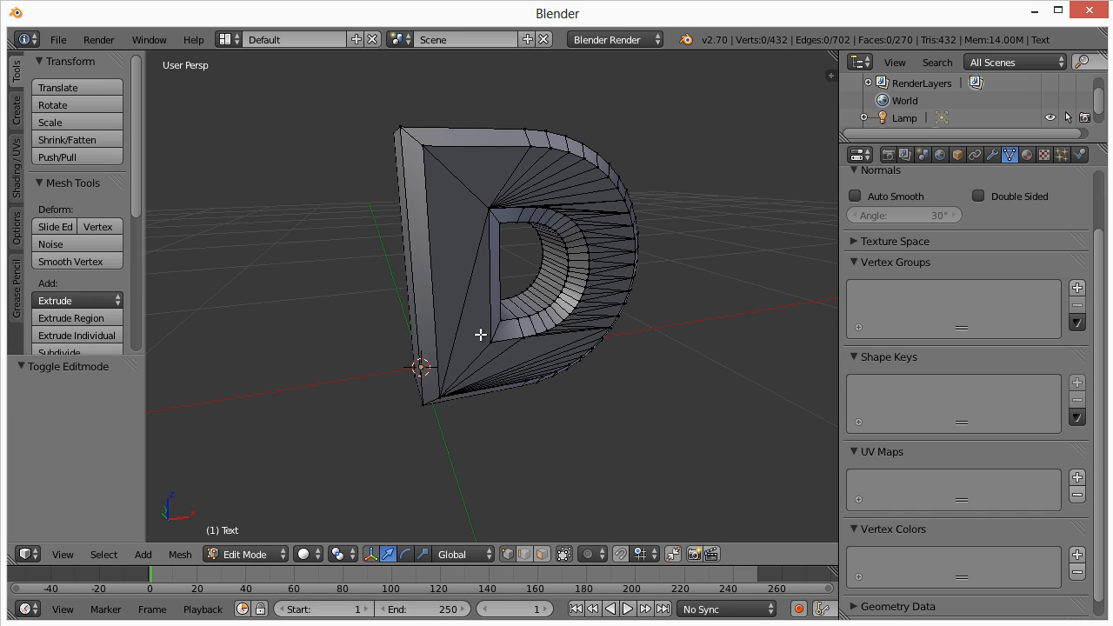
- Show the letter D mesh in front orthographic view and set the selection mode to faces
middle_click_drag(480, 334, 454, 336)
key("KP_5")
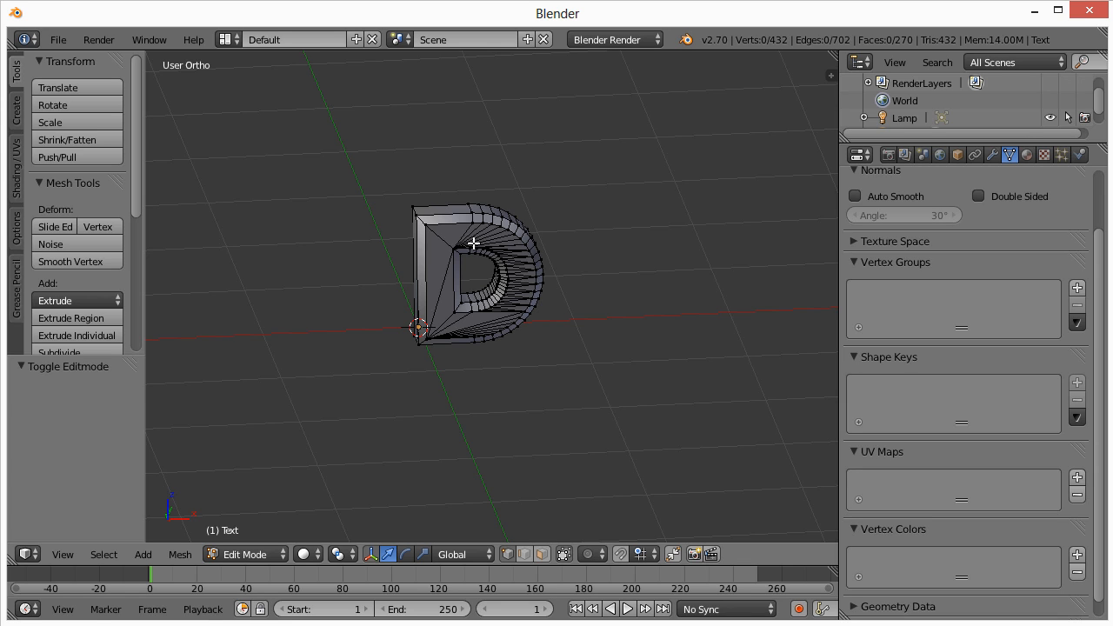
key("KP_1")
scroll(474, 244, "up", 2)
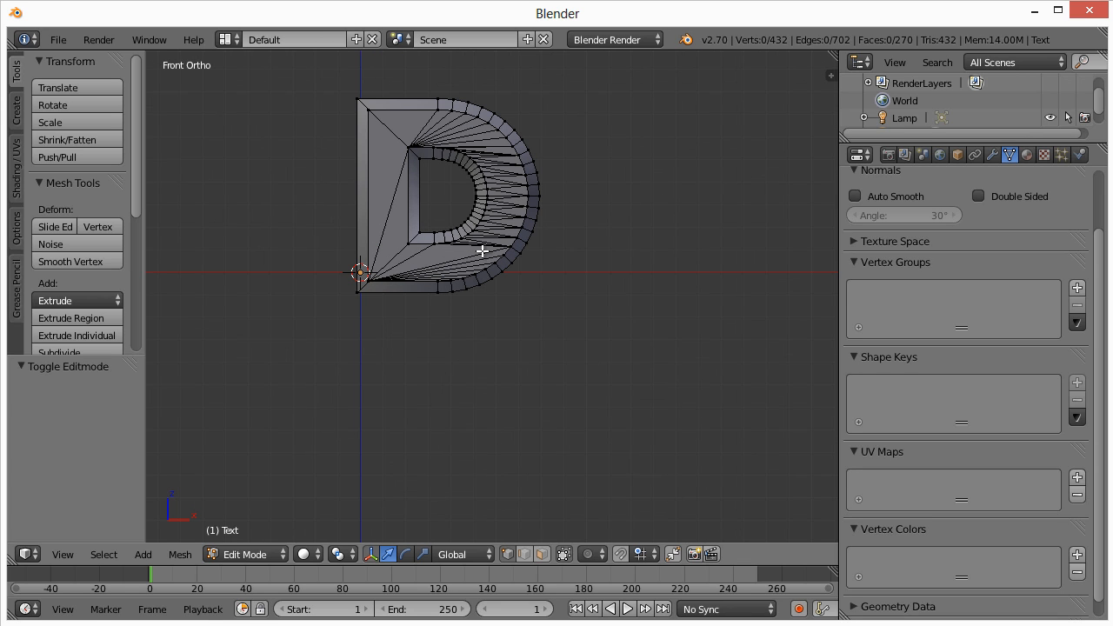
scroll(422, 242, "up", 3)
middle_click_drag(390, 194, 435, 361, "shift")
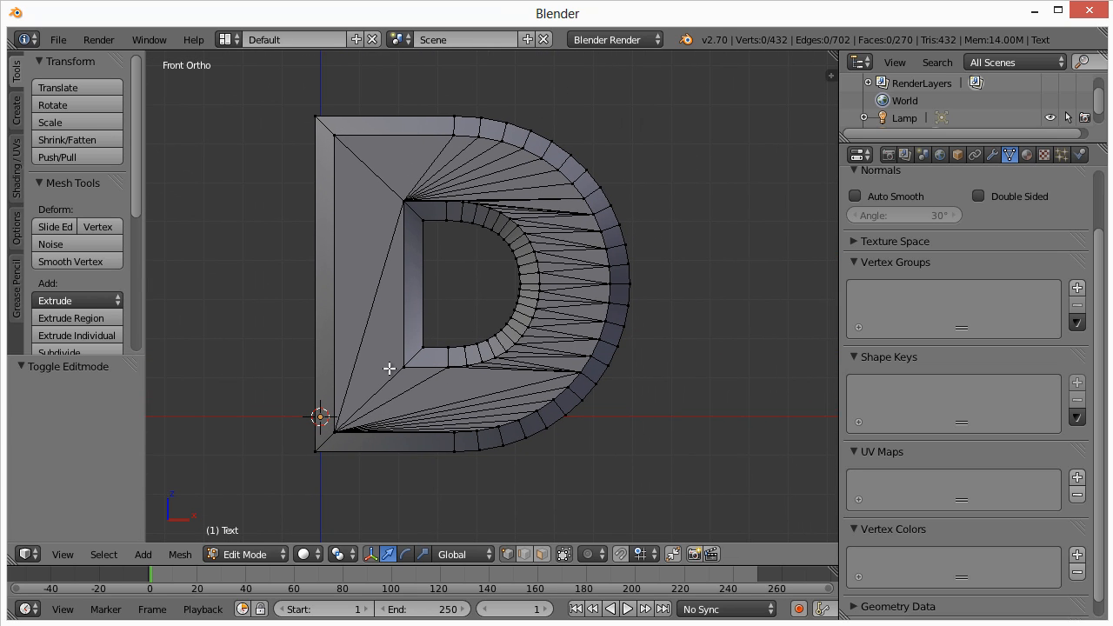
left_click(541, 554)
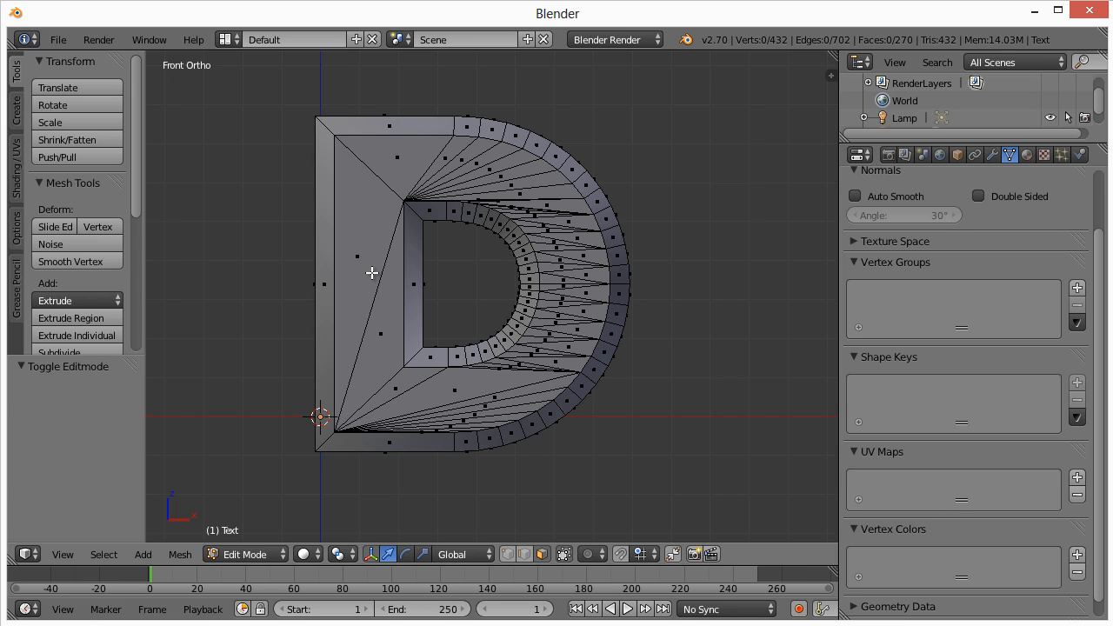
- Try vertex selection and edge selection around the lower inner corner of the letter D
left_click(508, 554)
right_click(407, 372)
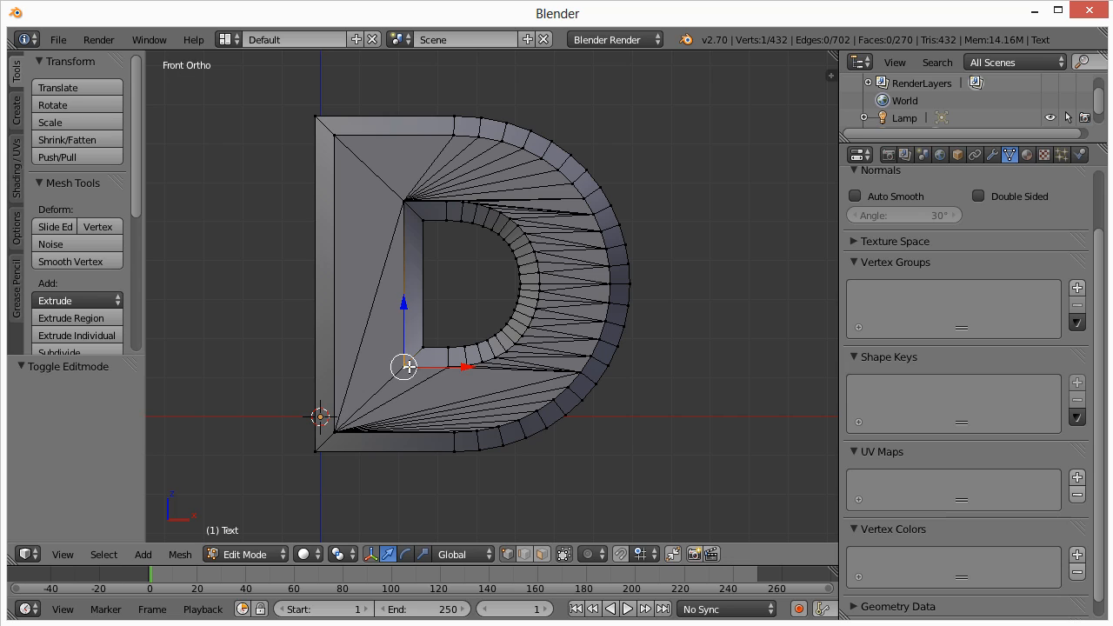
left_click(525, 555)
right_click(431, 366)
right_click(402, 341)
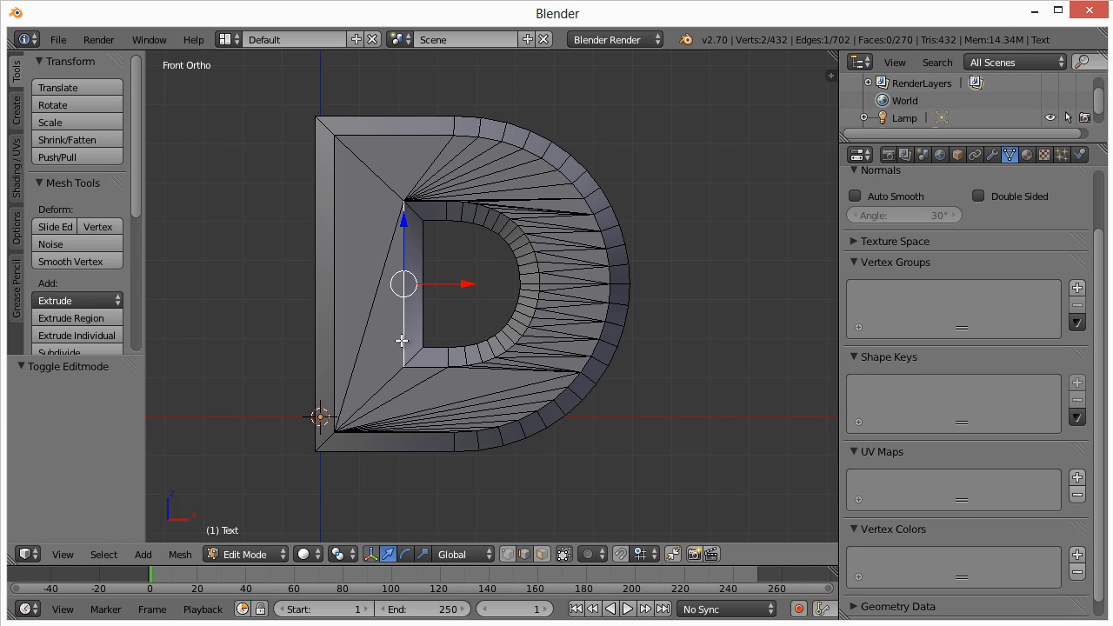
right_click(424, 337)
- In face selection mode, select the long triangular face on the D's stem and box-select the fan of front faces above the hole
left_click(546, 556)
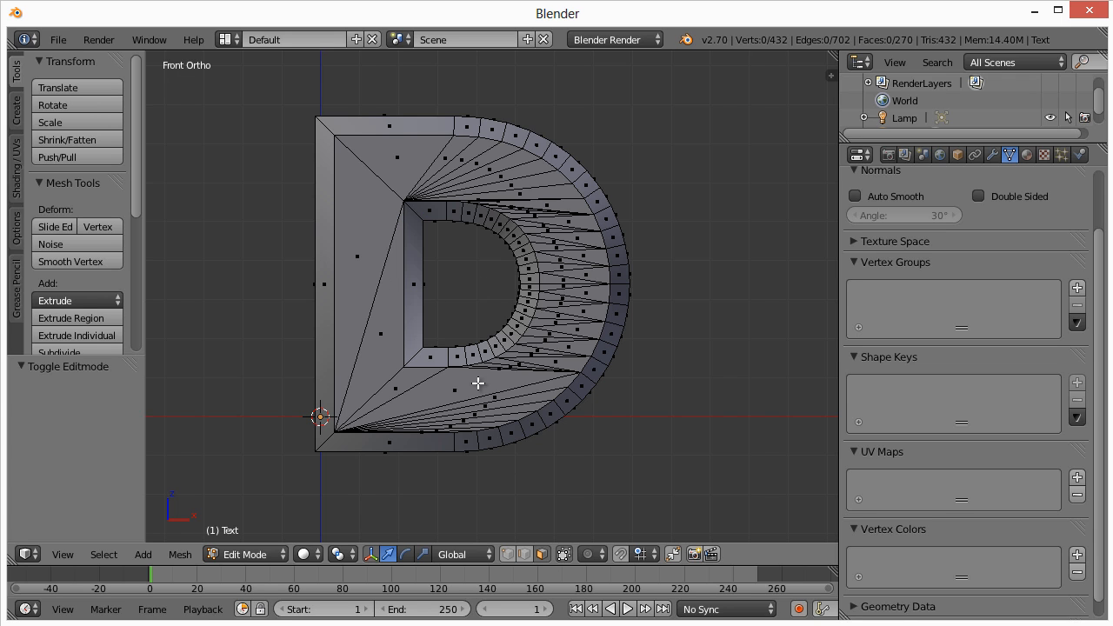
right_click(379, 340)
scroll(367, 288, "up", 2)
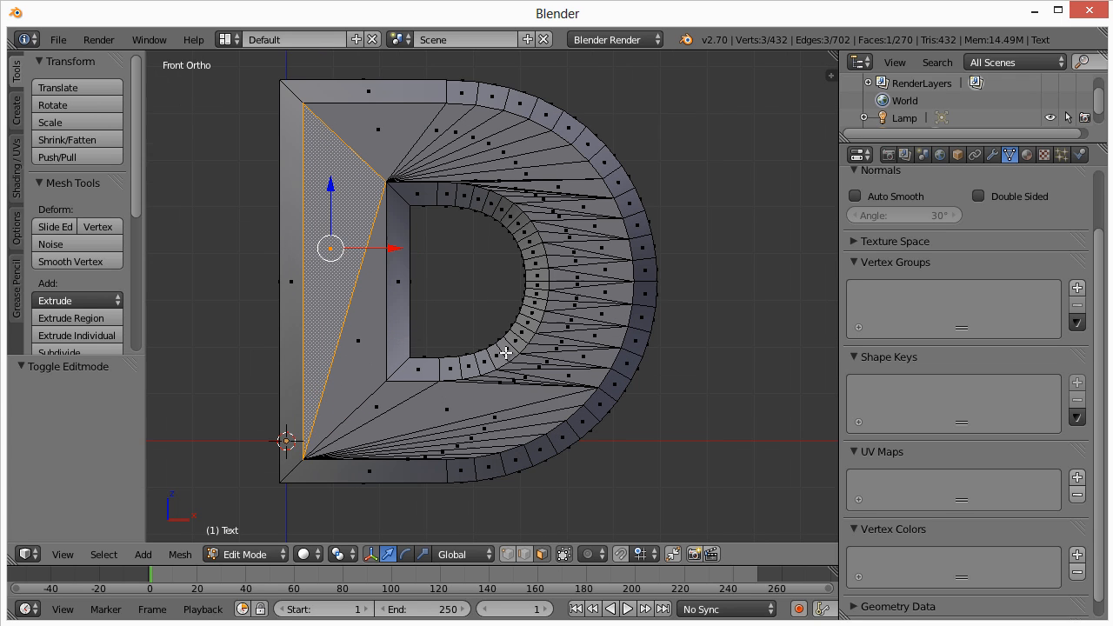
middle_click_drag(505, 353, 524, 347, "shift")
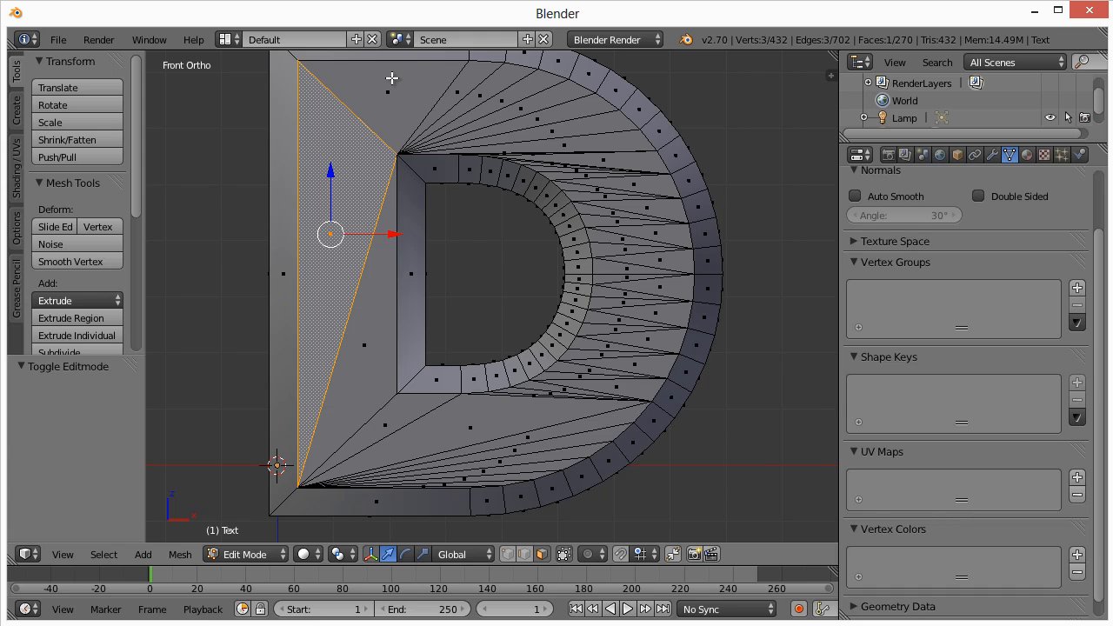
key("b")
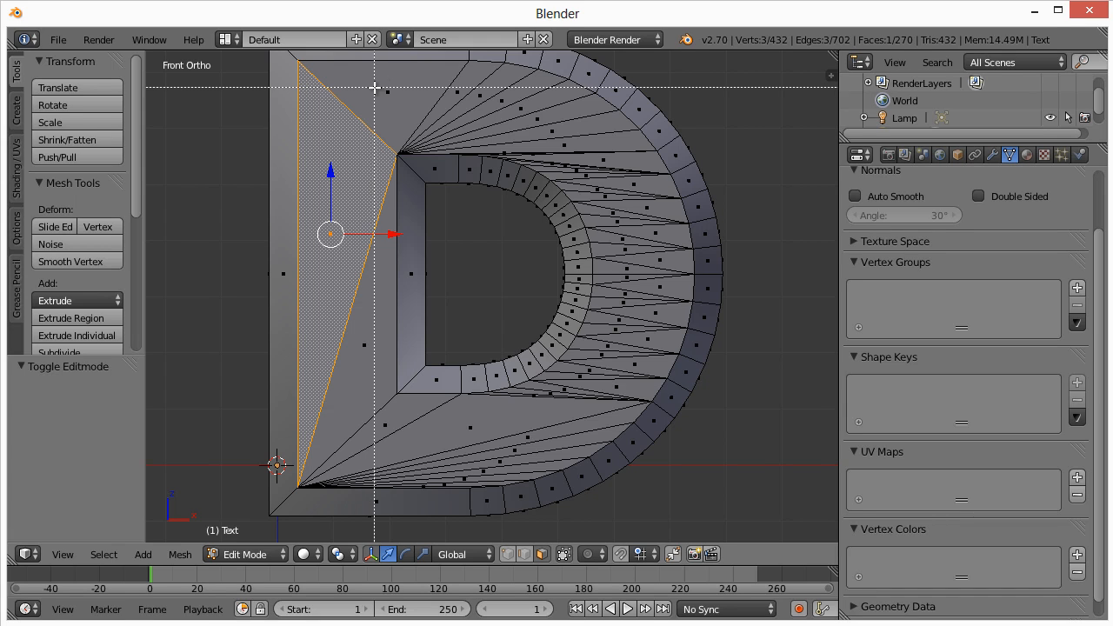
left_click_drag(375, 88, 575, 151)
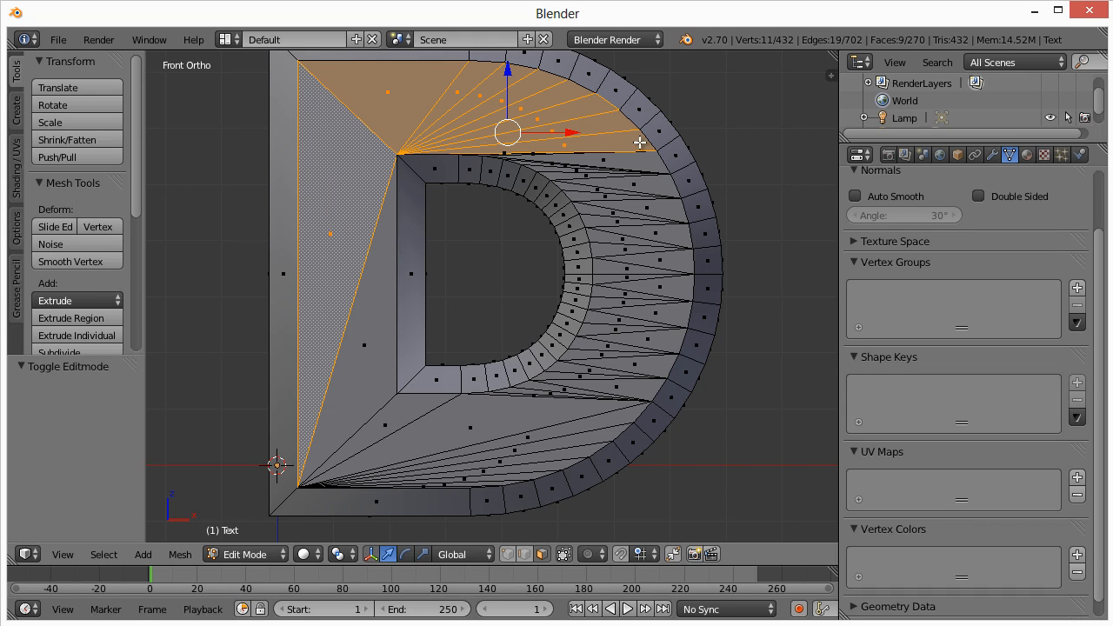
- Add the front faces along the D's curved side and the larger faces below the hole to the selection
key("b")
left_click_drag(586, 156, 666, 361)
key("b")
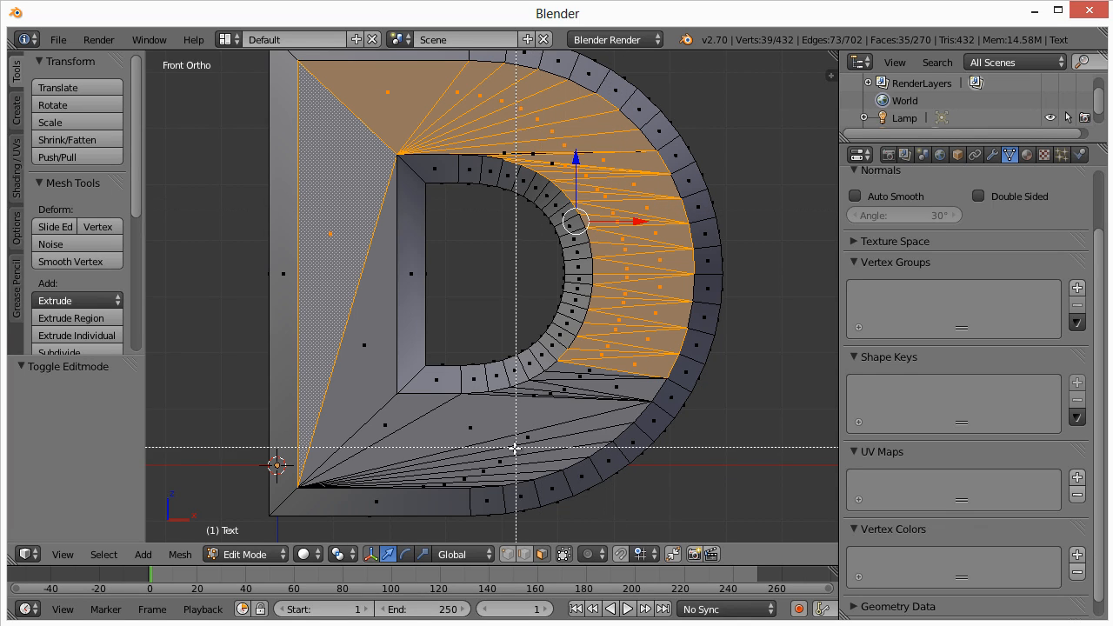
key("b")
left_click_drag(548, 430, 619, 375)
right_click(633, 443, "shift")
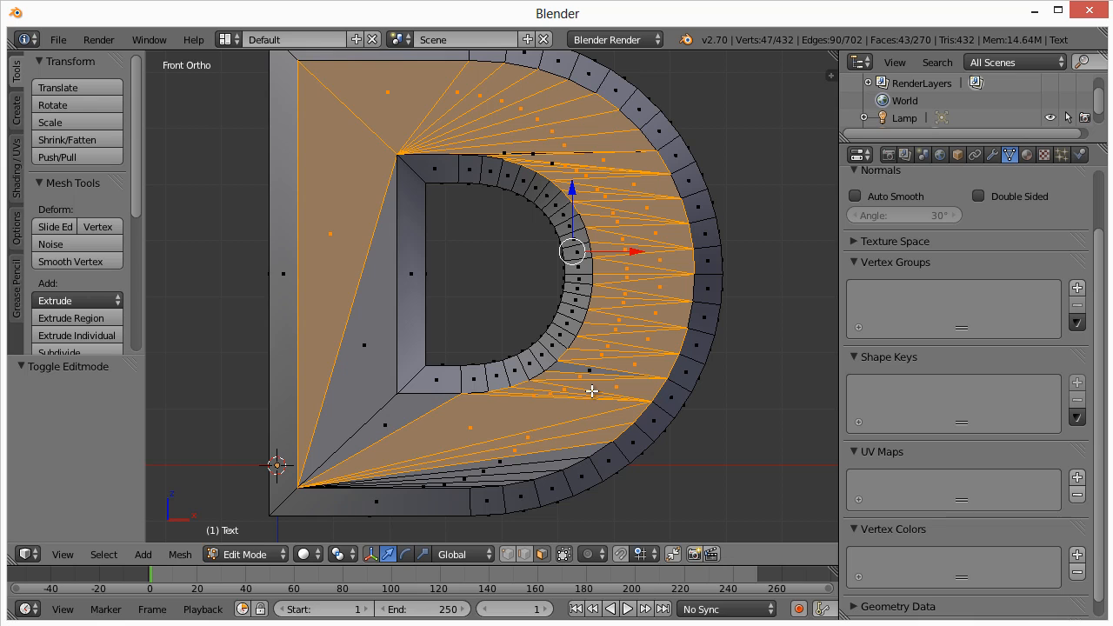
- Add the missed face below the hole, the lower fan of faces and the remaining stem faces to the selection
key("b")
left_click_drag(613, 392, 580, 366)
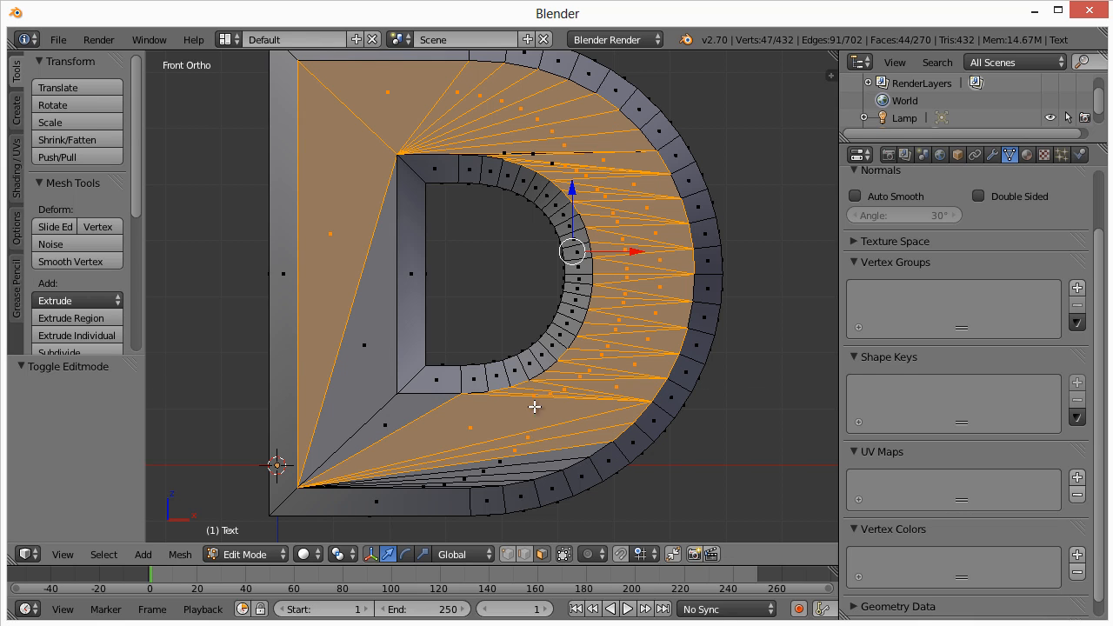
key("b")
left_click_drag(421, 441, 501, 489)
key("b")
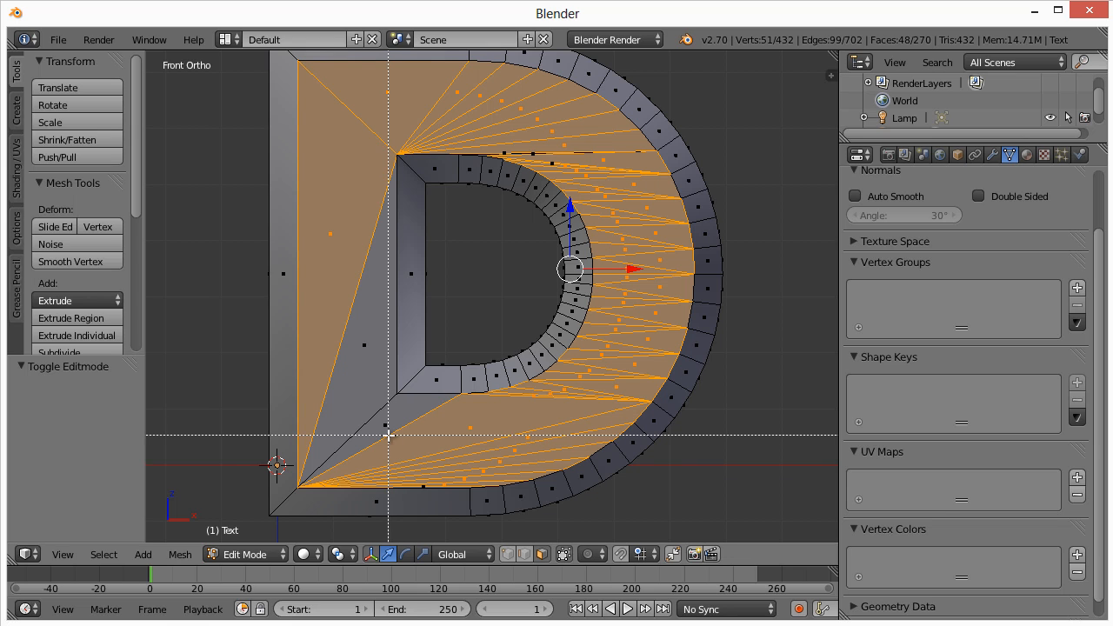
left_click_drag(388, 429, 349, 326)
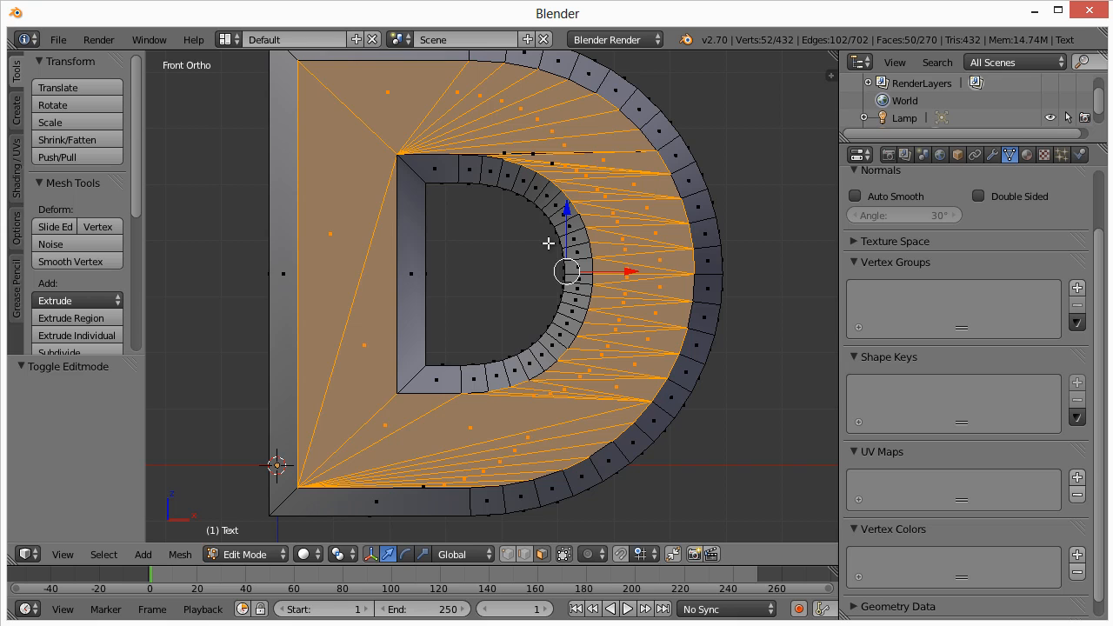
- Box-select the unselected sliver faces just above the hole's upper curve to add them to the selection
scroll(549, 241, "up", 6)
middle_click_drag(536, 158, 426, 429, "shift")
scroll(439, 212, "up", 3)
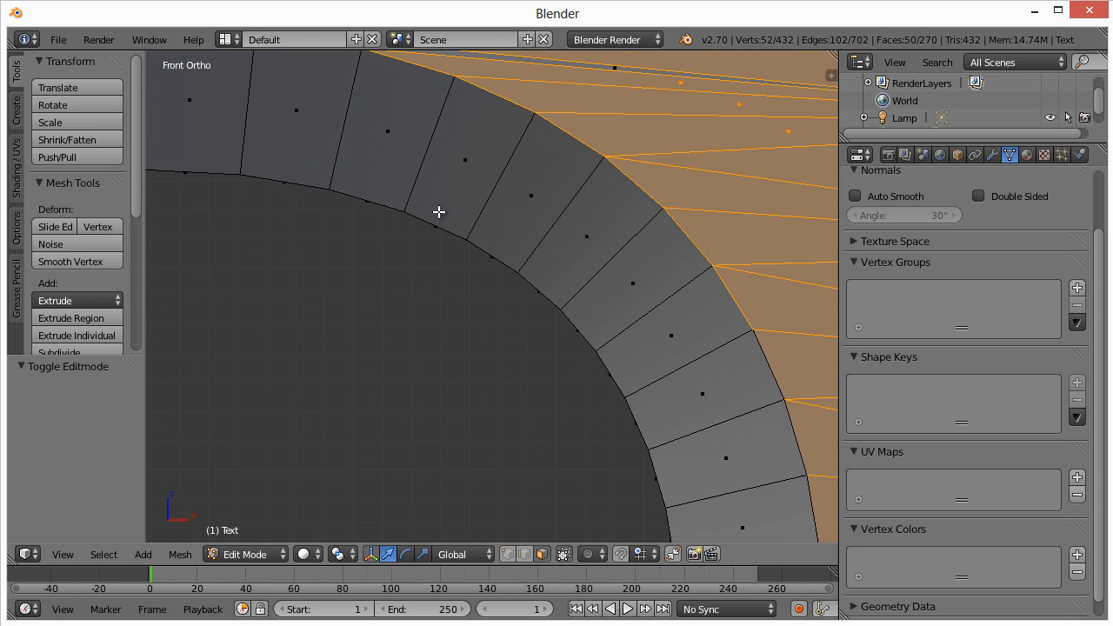
middle_click_drag(439, 211, 349, 348, "shift")
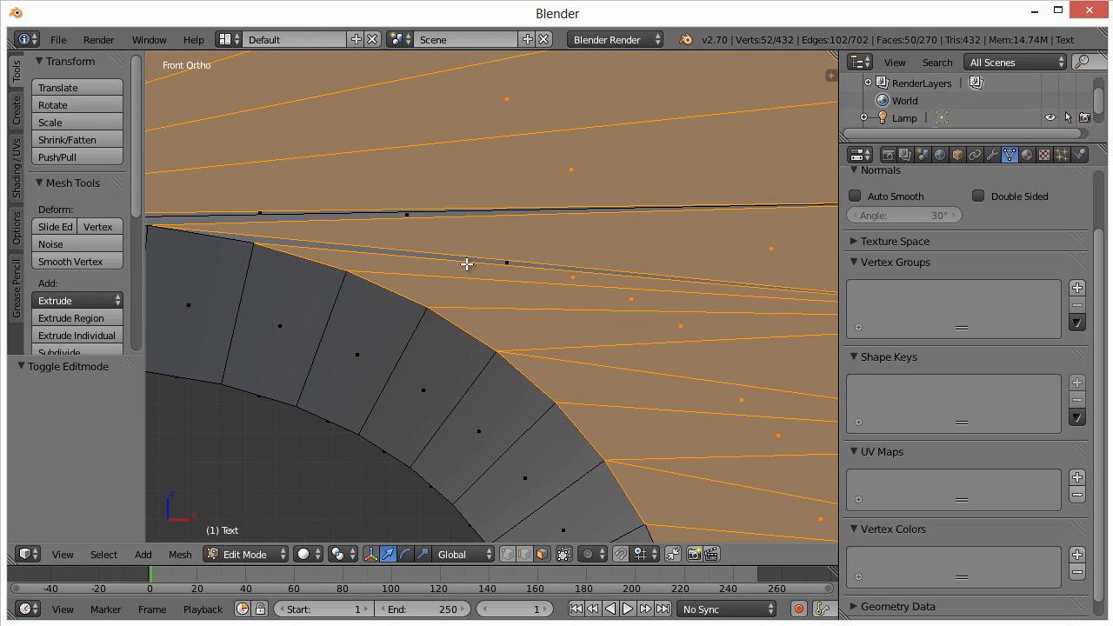
middle_click_drag(476, 265, 520, 271, "shift")
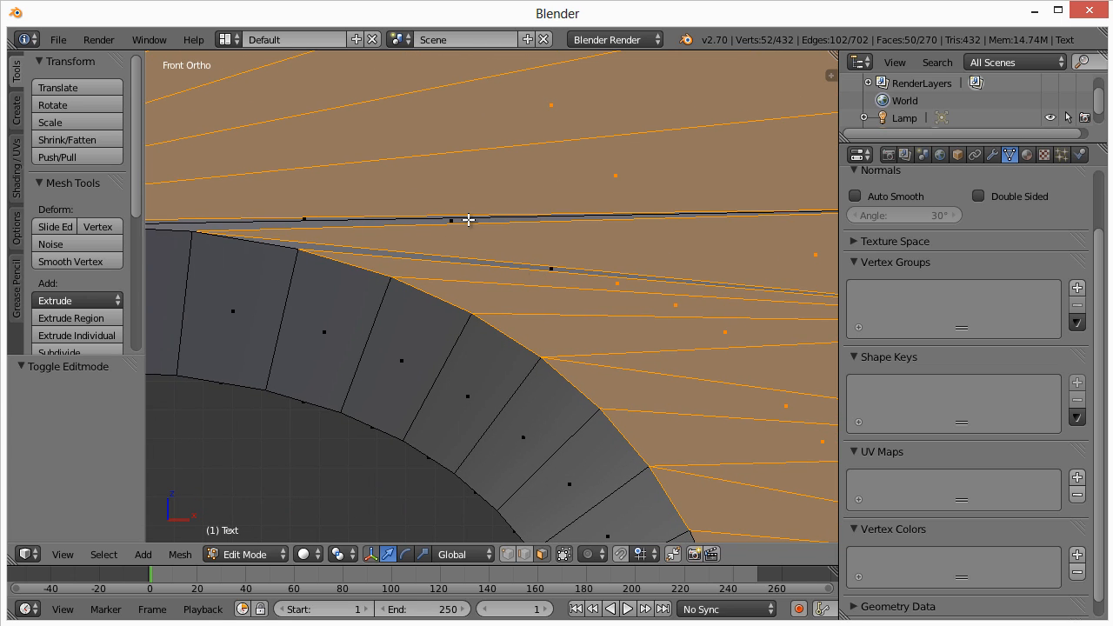
key("b")
left_click_drag(444, 193, 568, 280)
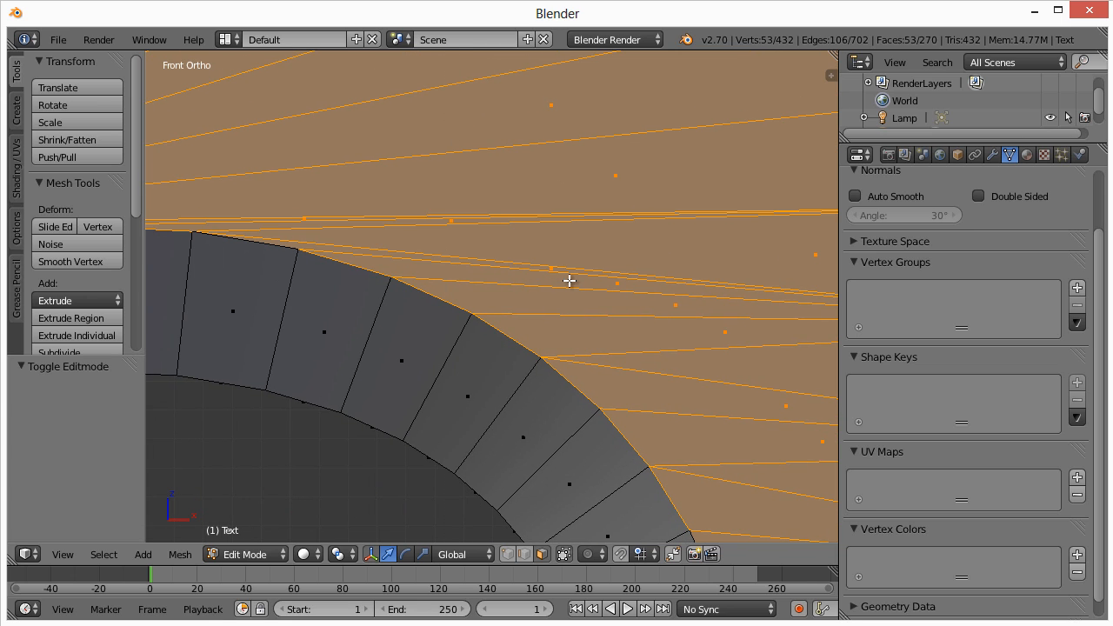
- Add the thin sliver face along the D's bottom inner border to complete the front face selection
scroll(463, 257, "down", 6)
middle_click_drag(458, 322, 478, 519, "shift")
middle_click_drag(449, 454, 484, 261, "shift")
scroll(374, 413, "up", 6)
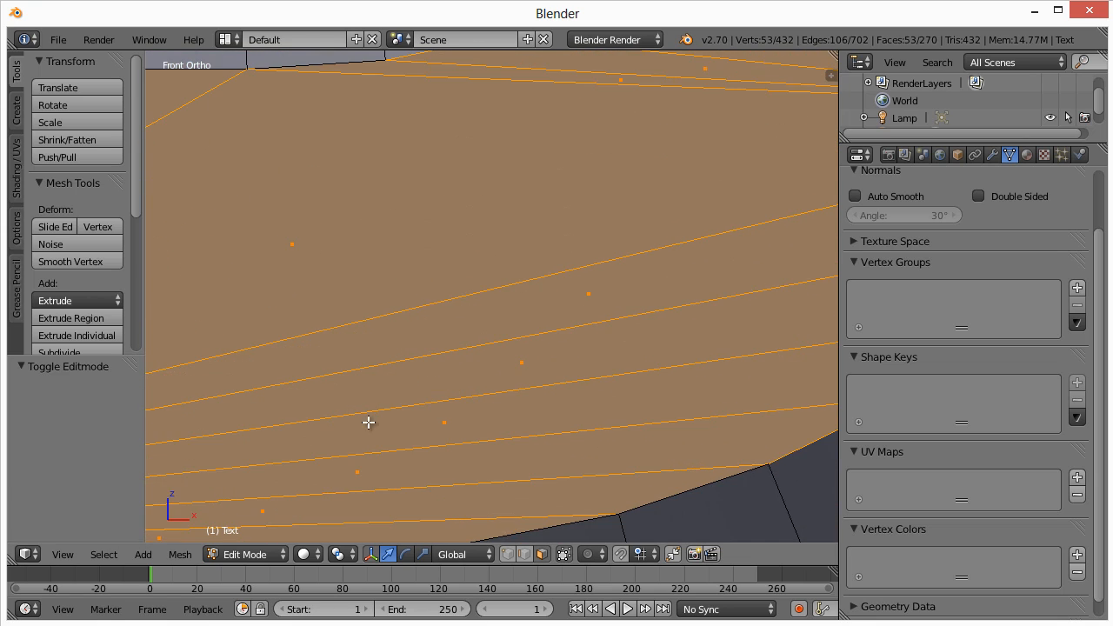
middle_click_drag(403, 398, 611, 188, "shift")
scroll(329, 404, "up", 2)
middle_click_drag(328, 404, 551, 375, "shift")
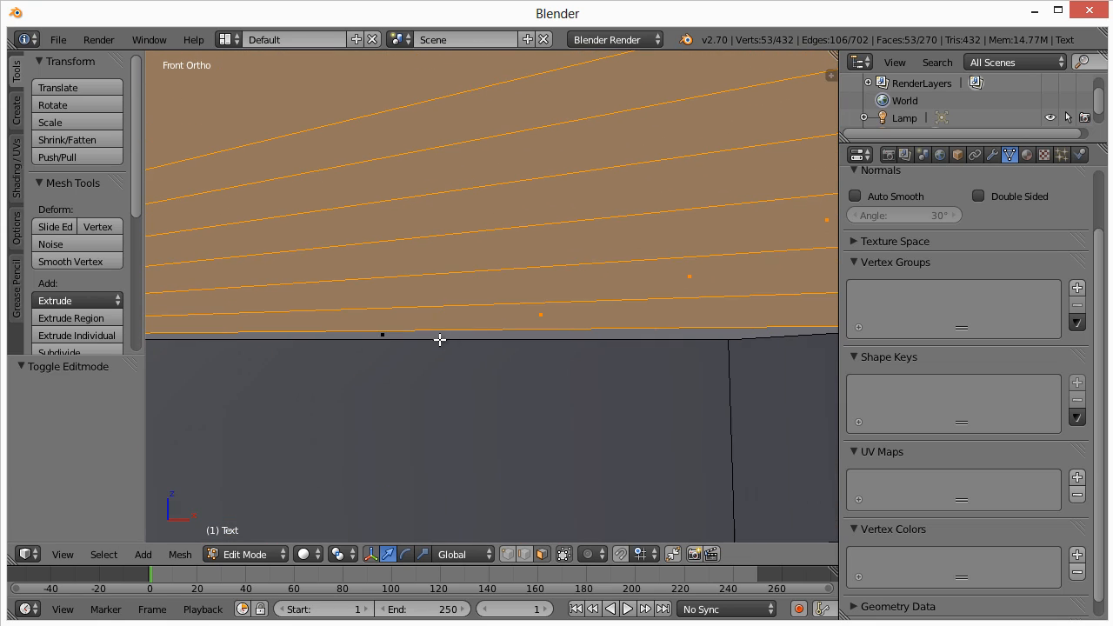
right_click(384, 334, "shift")
scroll(520, 238, "down", 7)
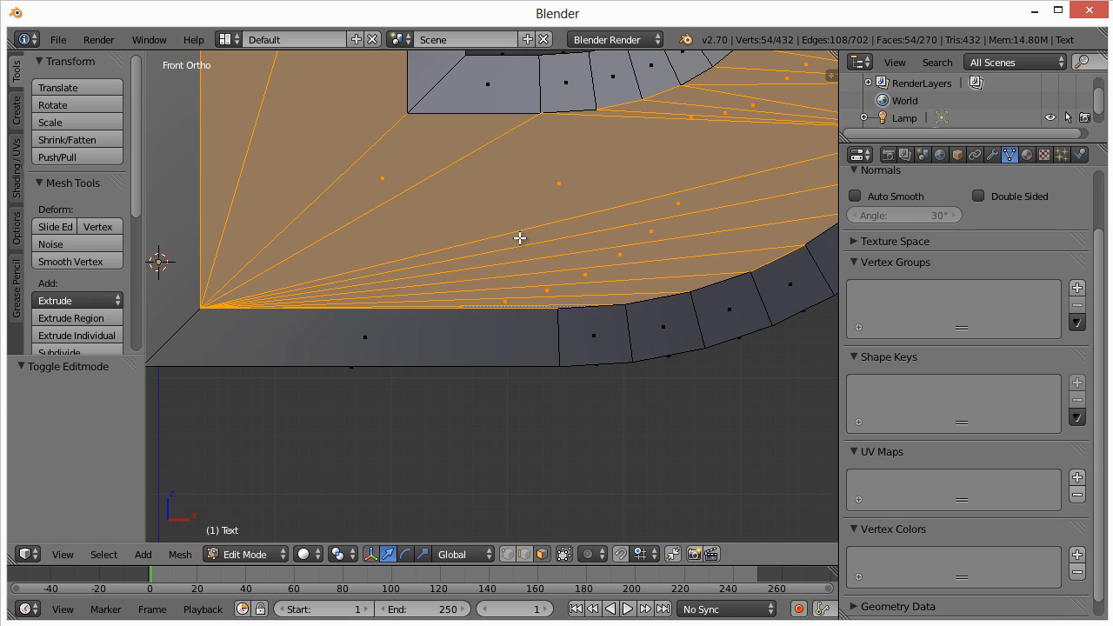
middle_click_drag(480, 331, 500, 539, "shift")
scroll(494, 327, "down", 2)
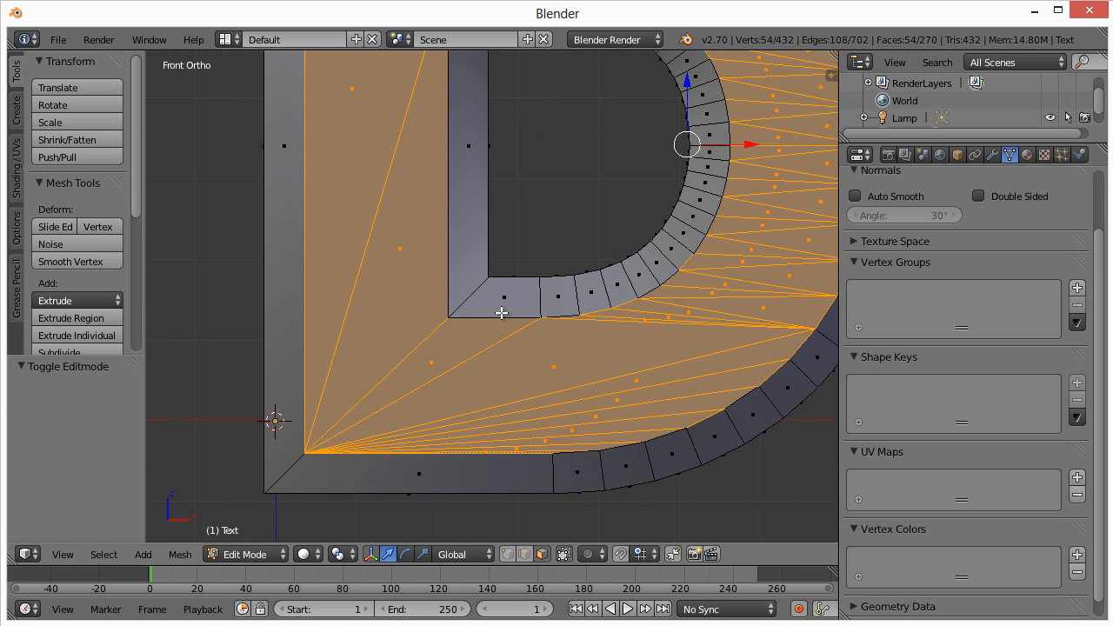
- Try moving the selected front faces 0.081 along Y into the letter, and undo the move
scroll(502, 312, "down", 1)
scroll(520, 294, "down", 2)
middle_click_drag(524, 296, 511, 426, "shift")
scroll(489, 424, "down", 6)
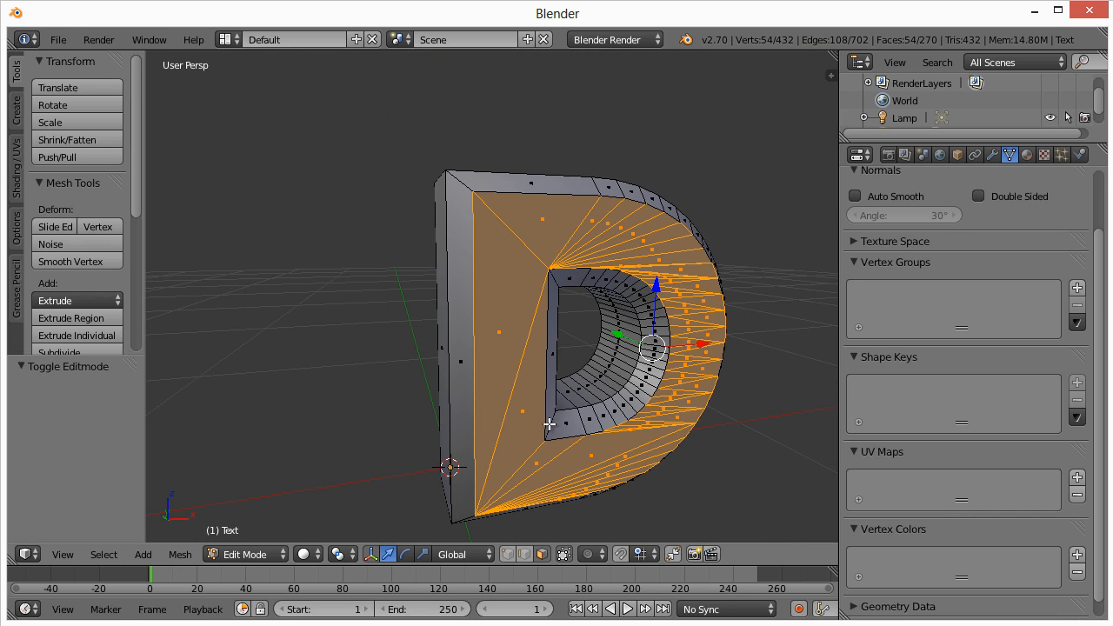
middle_click_drag(602, 432, 444, 394)
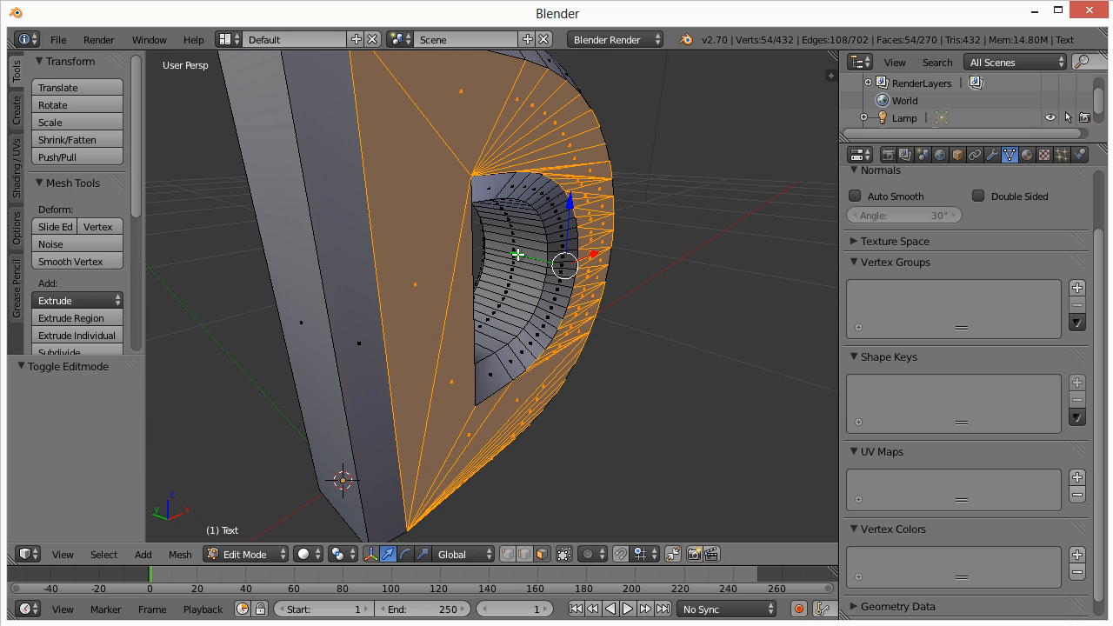
left_click_drag(517, 255, 488, 249)
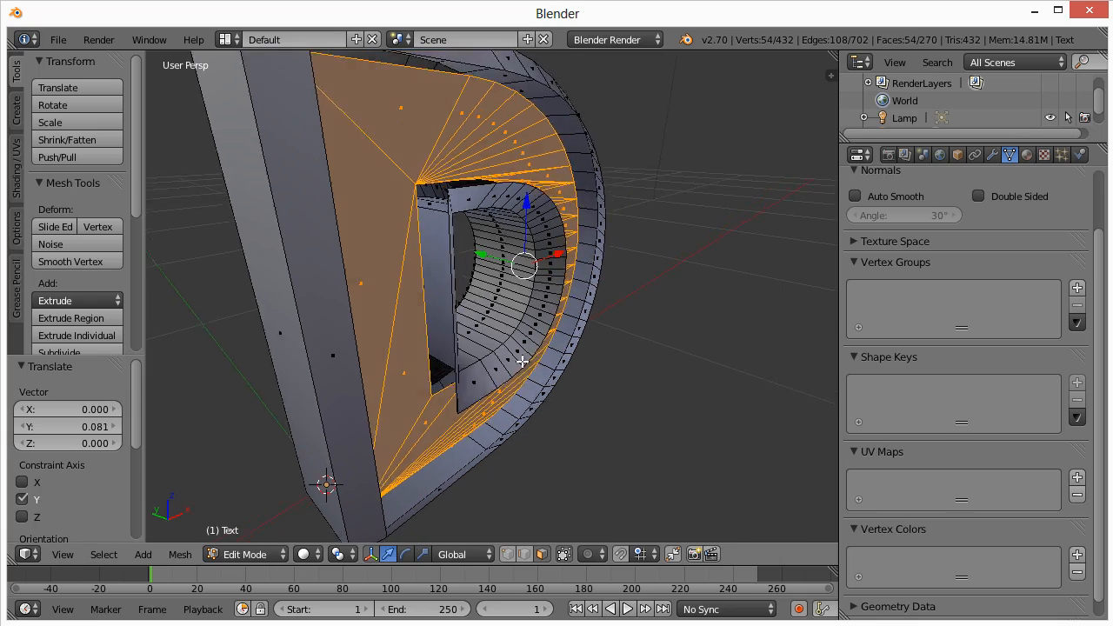
middle_click_drag(488, 250, 527, 354)
scroll(472, 351, "up", 2)
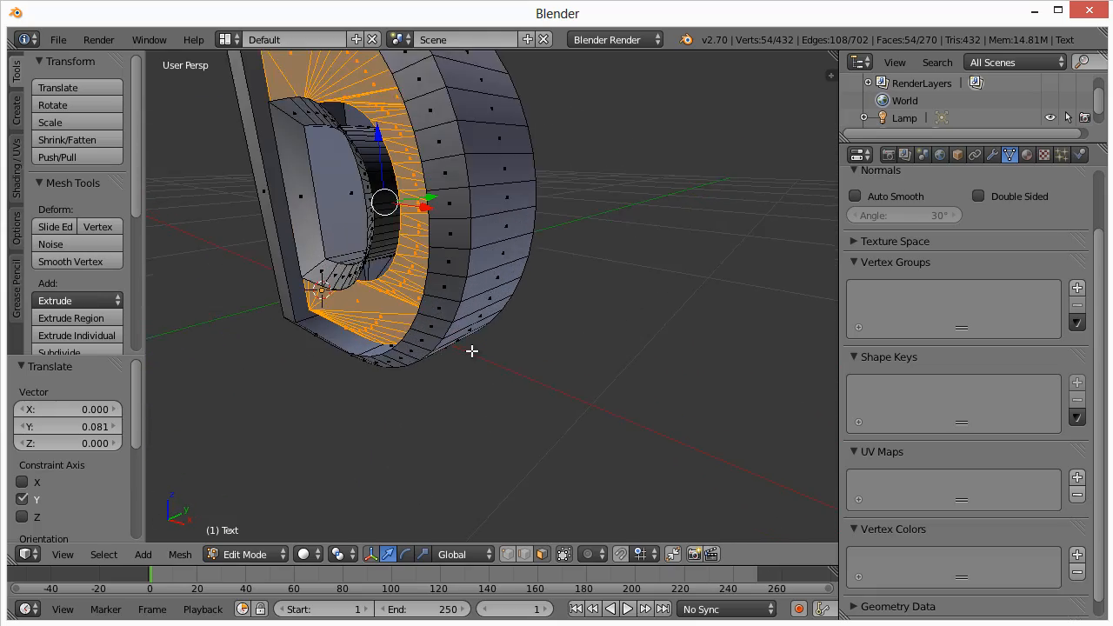
middle_click_drag(451, 333, 538, 384, "shift")
key("ctrl+z")
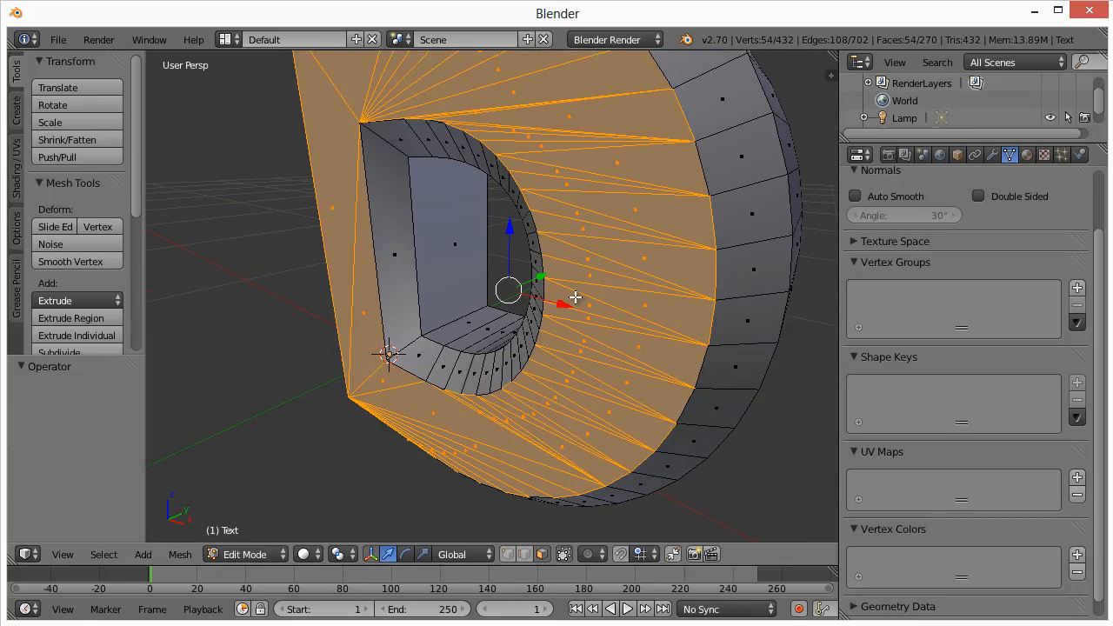
- Extrude the selected front faces of the D in place, with no offset
scroll(565, 312, "down", 2)
middle_click_drag(558, 343, 537, 355)
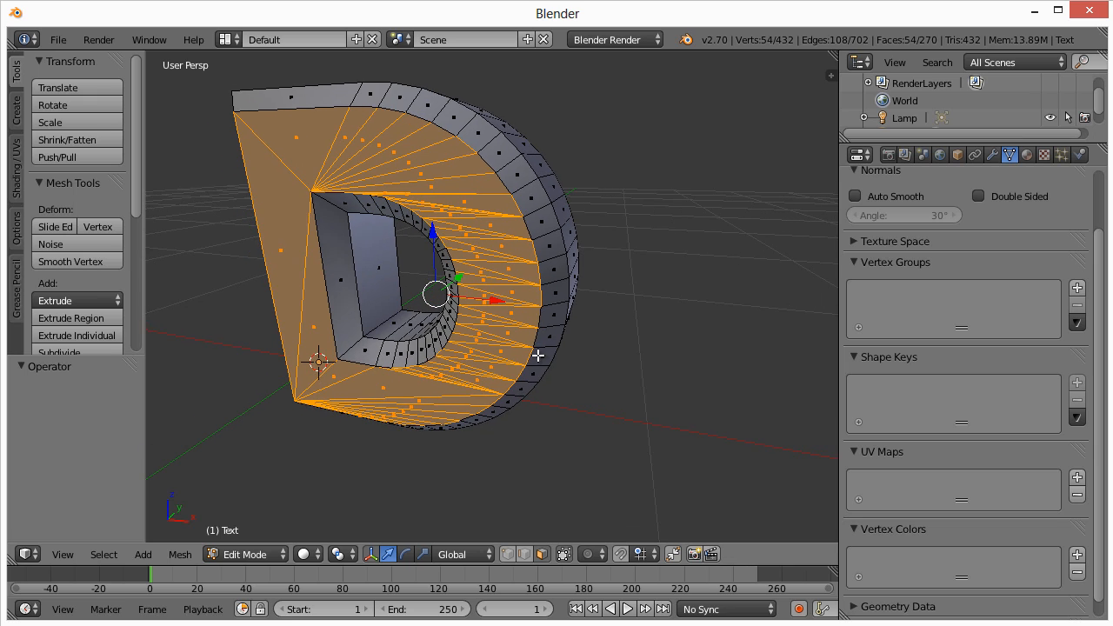
key("e")
right_click(438, 263)
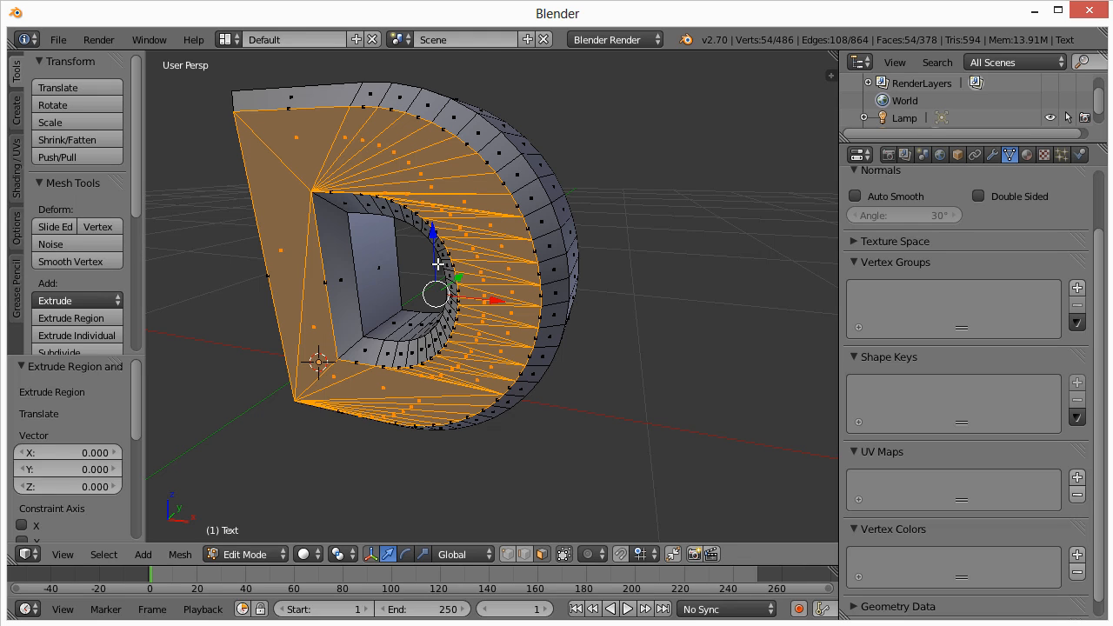
- Try moving the extruded front faces 0.5 along Y, and undo the move
key("g")
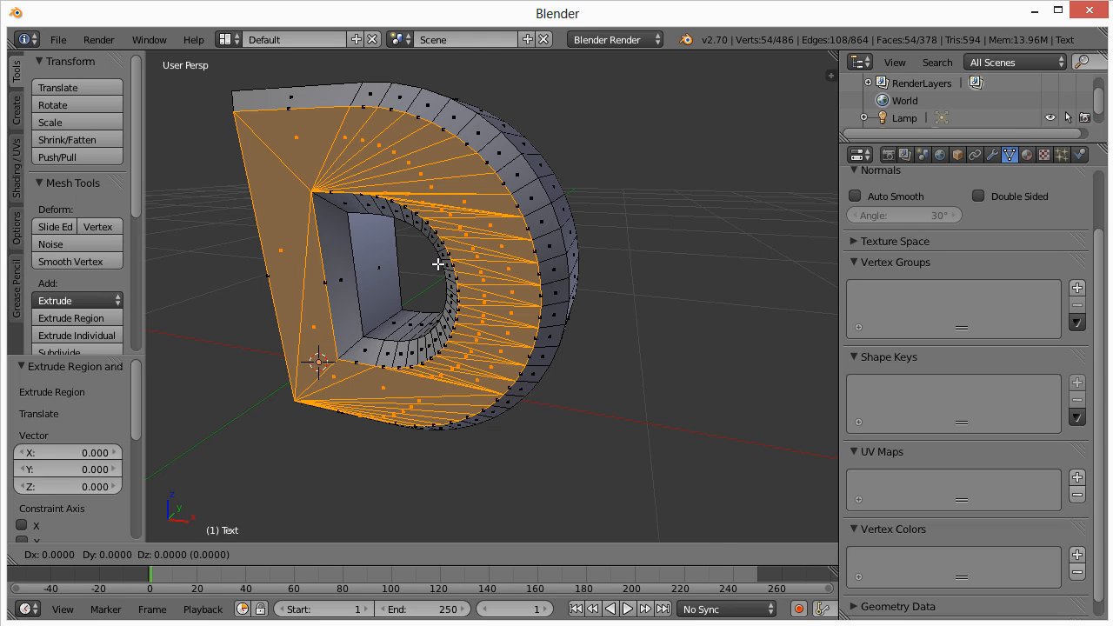
key("y")
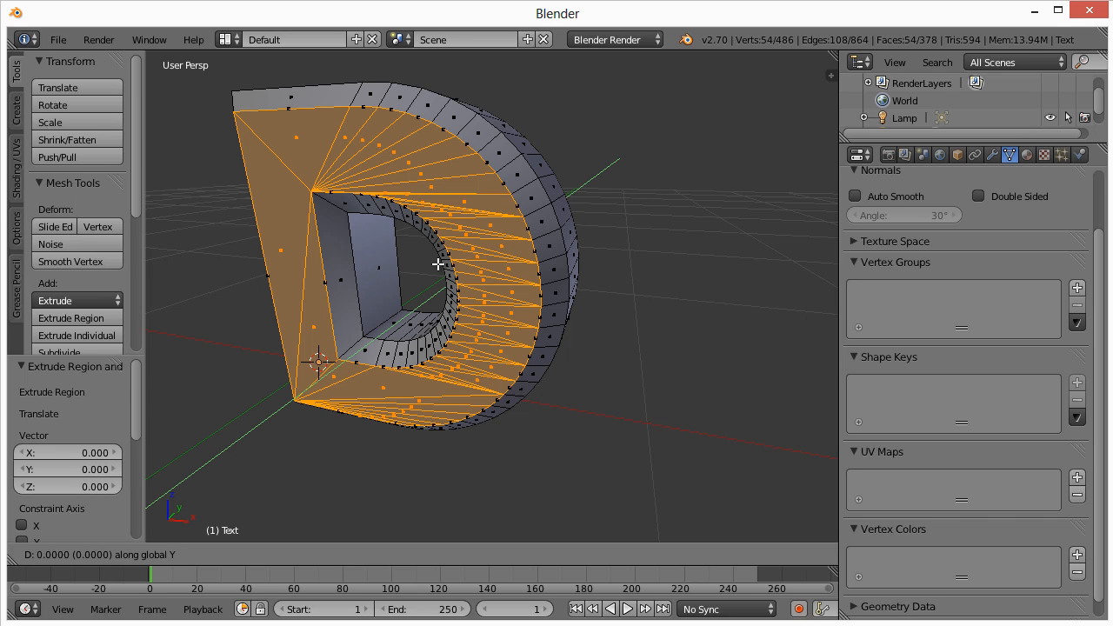
type("0.5")
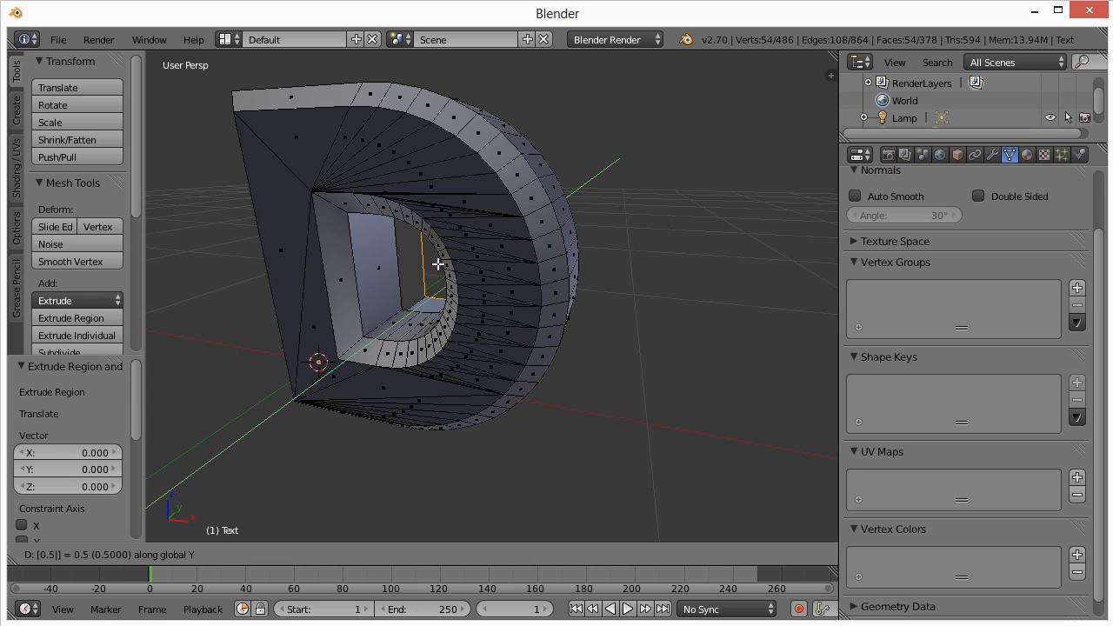
key("Return")
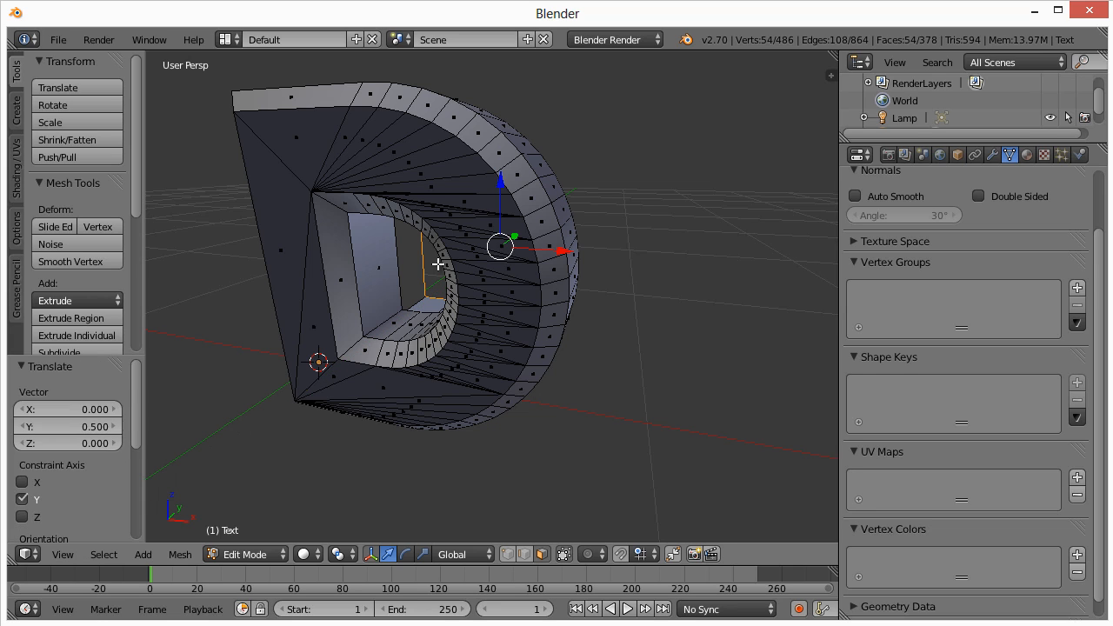
key("ctrl+z")
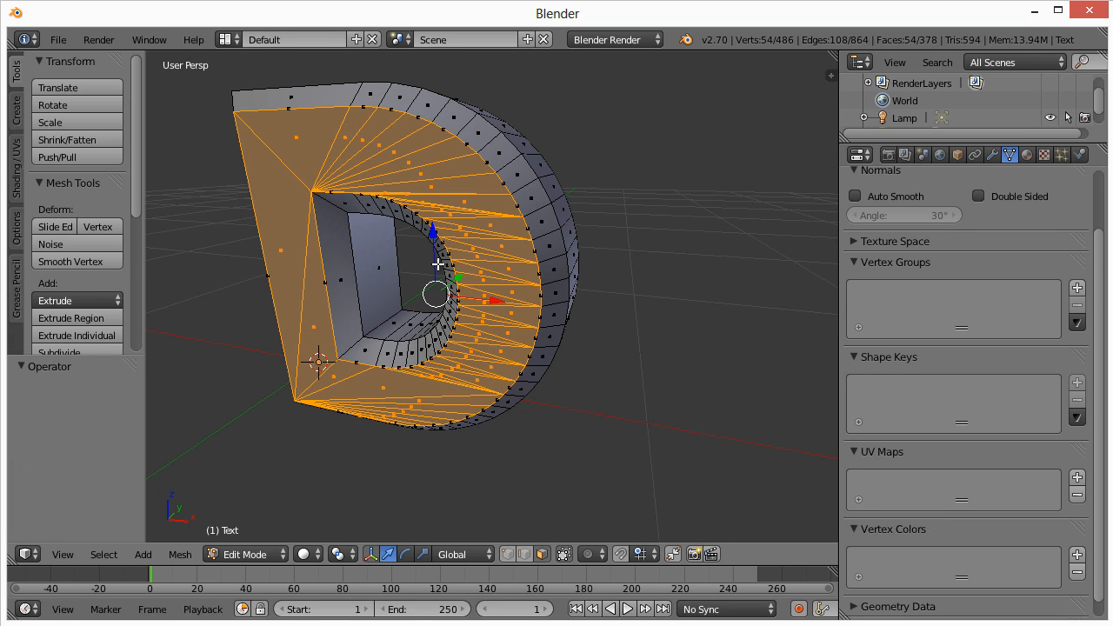
- Move the extruded front faces 0.1 along the Y axis into the letter
type("gy0.")
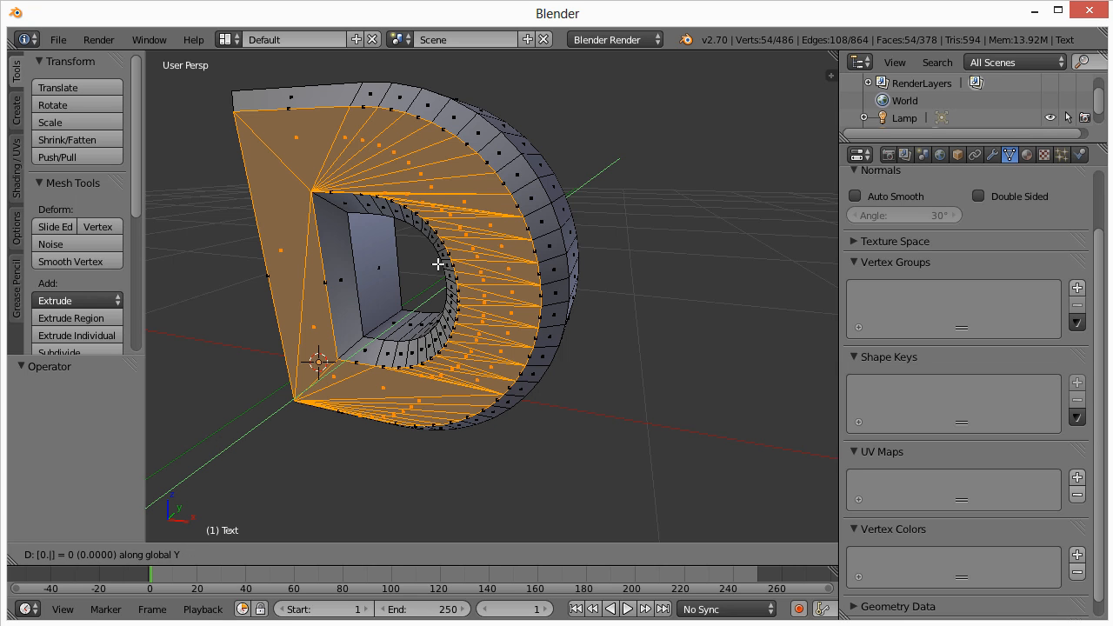
type("1")
key("Return")
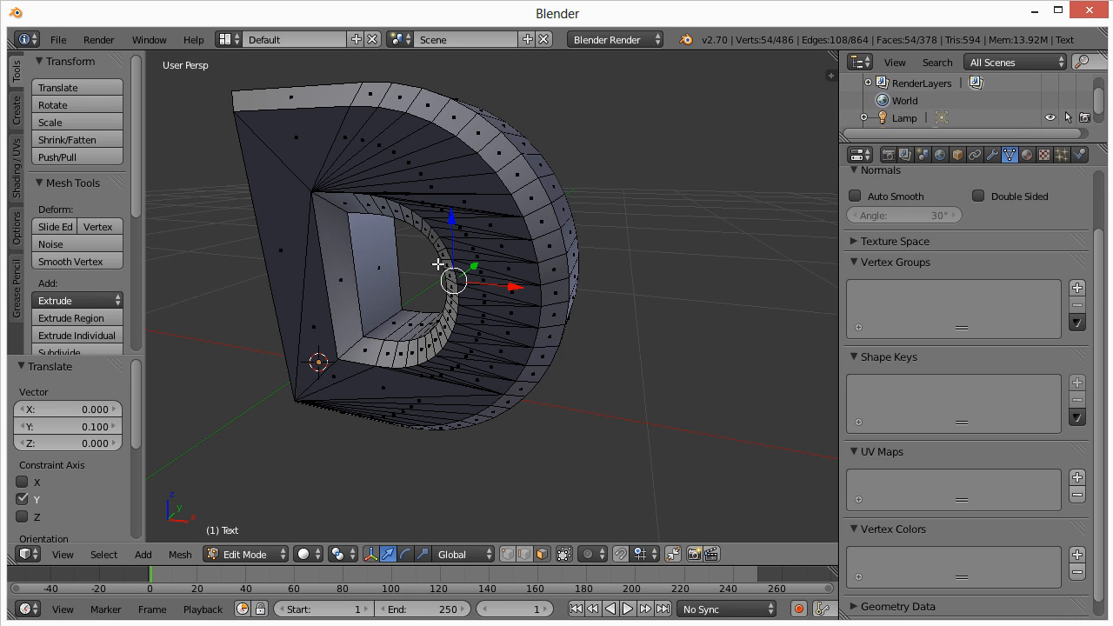
- Examine the D's front, bevels and inner hole walls from several angles to check the moved faces
middle_click_drag(385, 317, 434, 345)
scroll(433, 344, "up", 8)
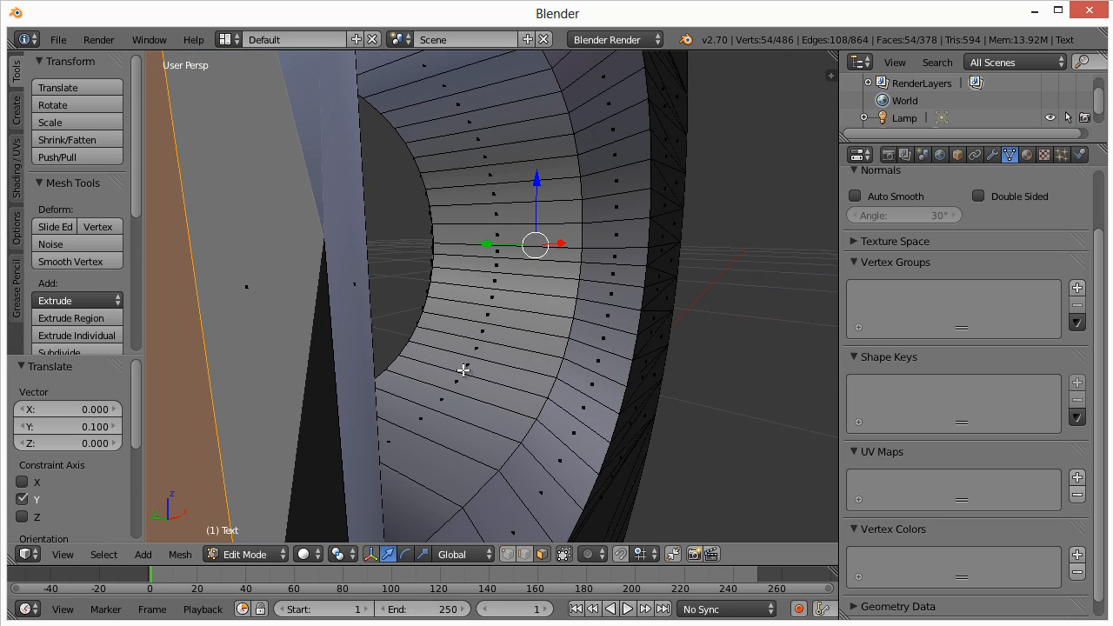
scroll(462, 370, "down", 4)
middle_click_drag(403, 371, 520, 373)
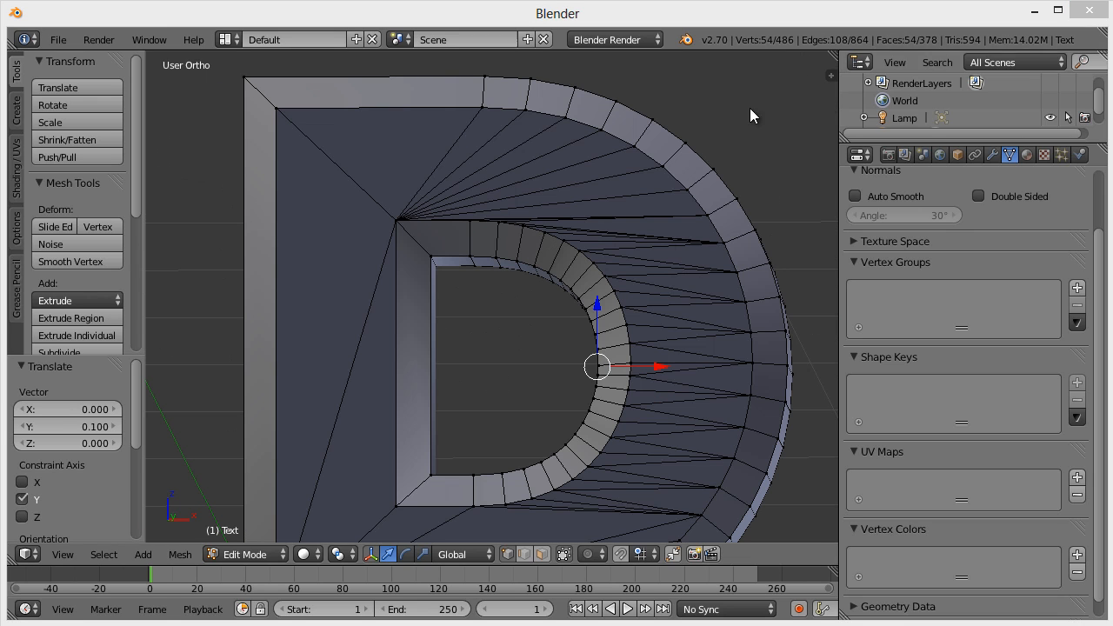
middle_click_drag(474, 299, 548, 318)
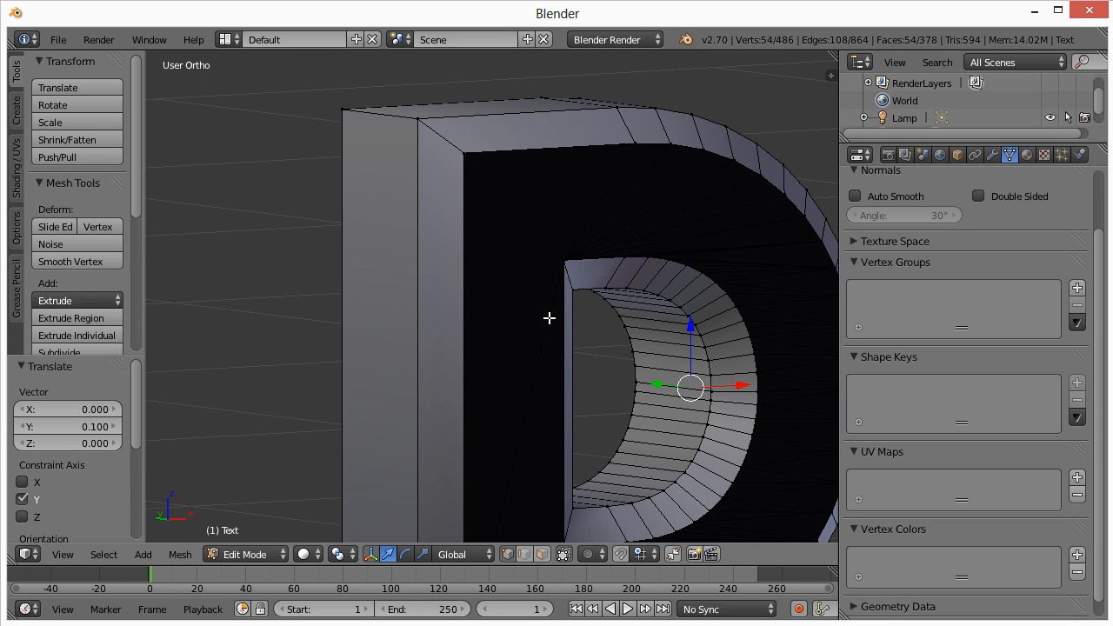
middle_click_drag(635, 323, 500, 258)
scroll(561, 308, "up", 1)
scroll(501, 258, "down", 1)
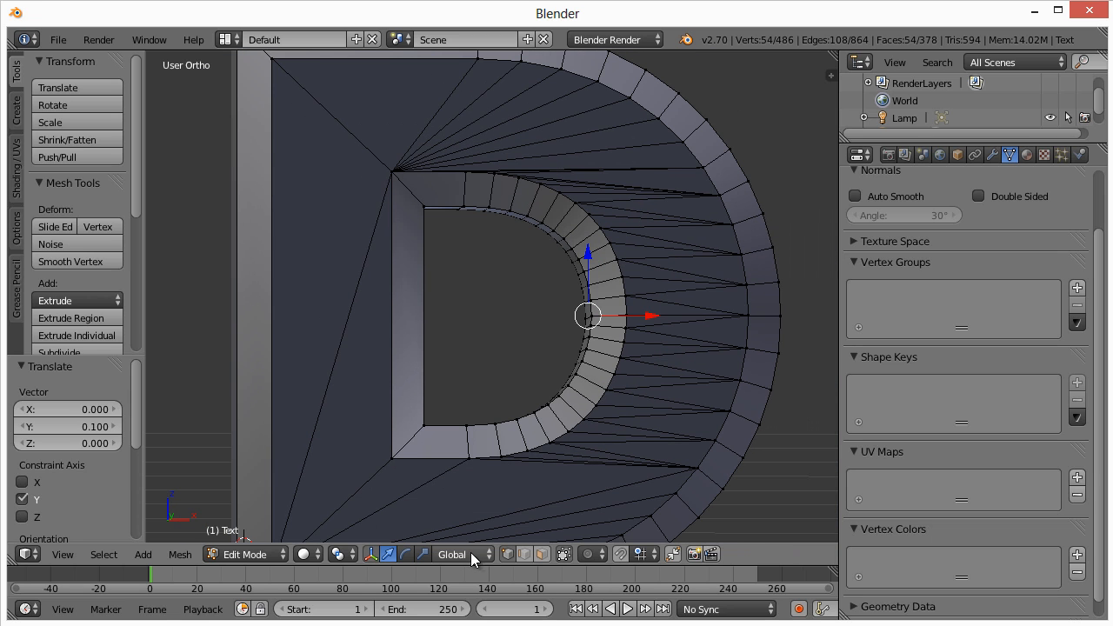
- Switch to face selection mode and deselect the whole mesh
left_click(542, 554)
key("a")
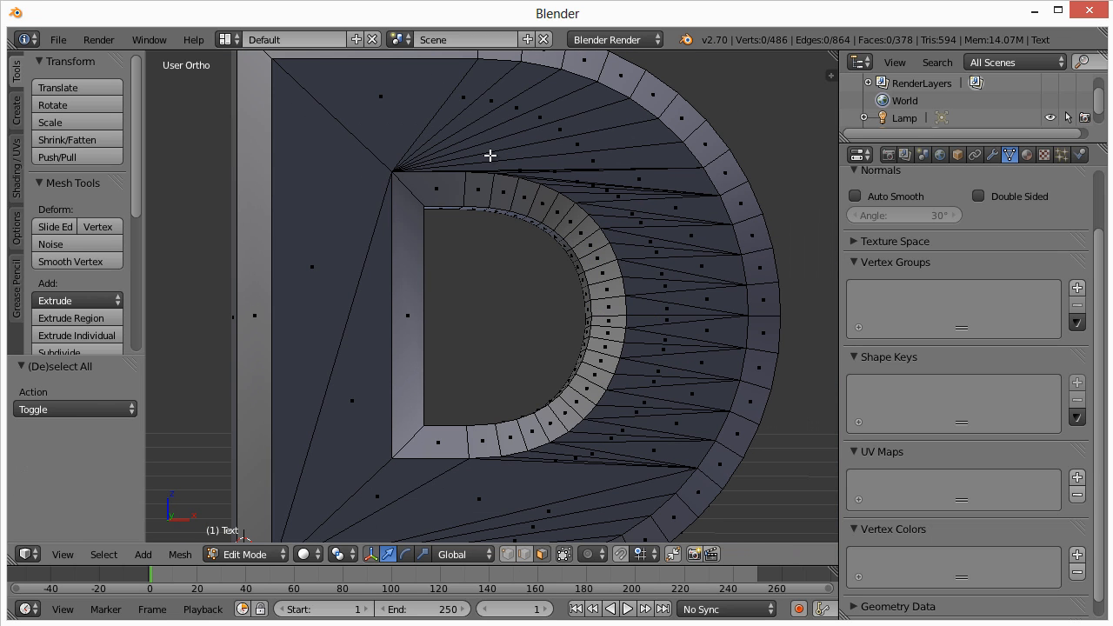
key("a")
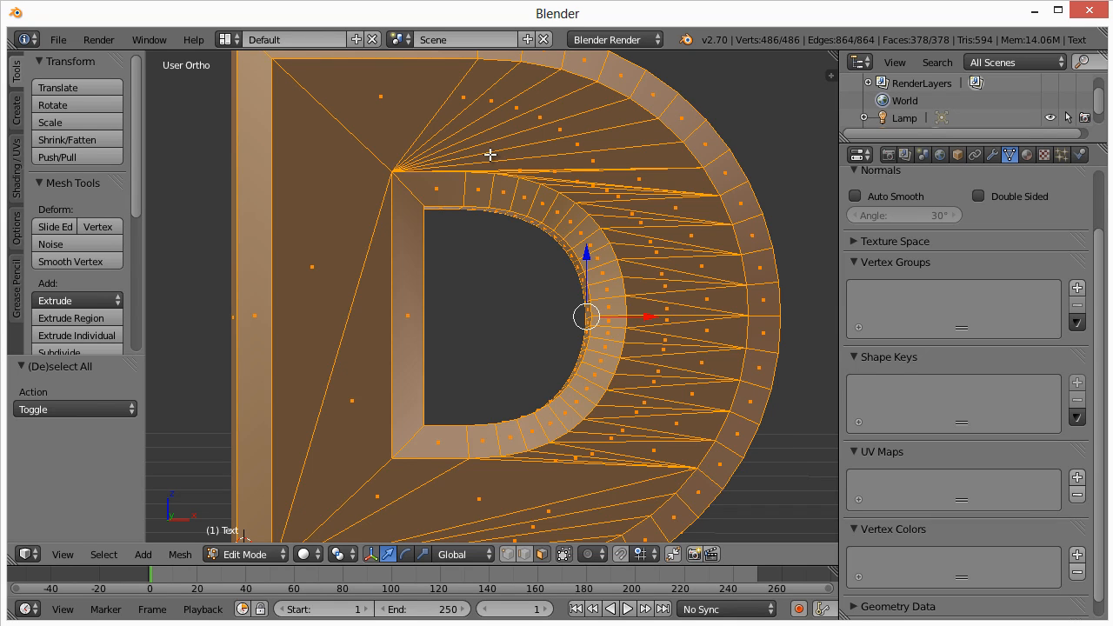
key("a")
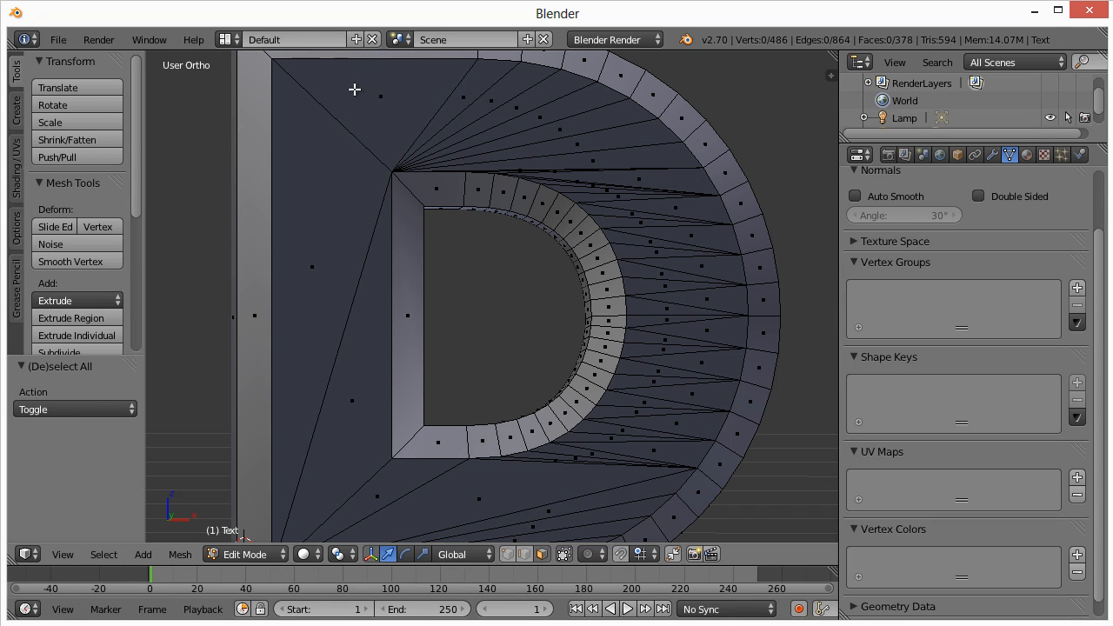
- Box-select the upper, outer curve and lower curve faces covering the D's front
key("b")
left_click_drag(347, 82, 684, 279)
key("b")
key("b")
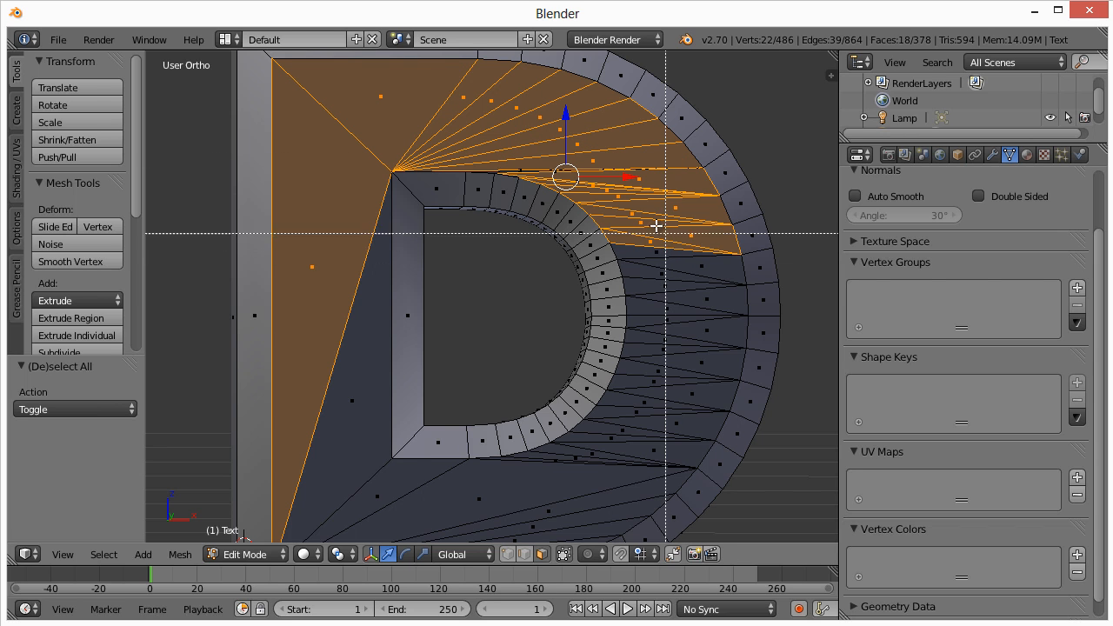
left_click_drag(655, 226, 716, 427)
key("b")
left_click_drag(566, 516, 651, 427)
- Add the lower fan of faces and the two remaining stem faces to the front cover selection
scroll(544, 424, "down", 4)
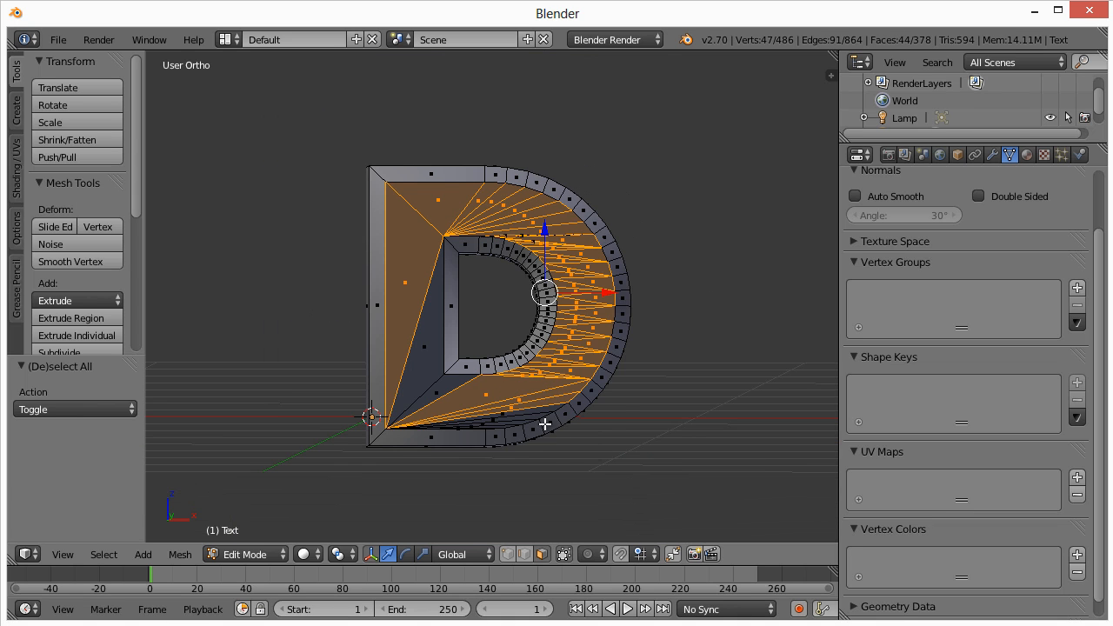
scroll(545, 424, "up", 6)
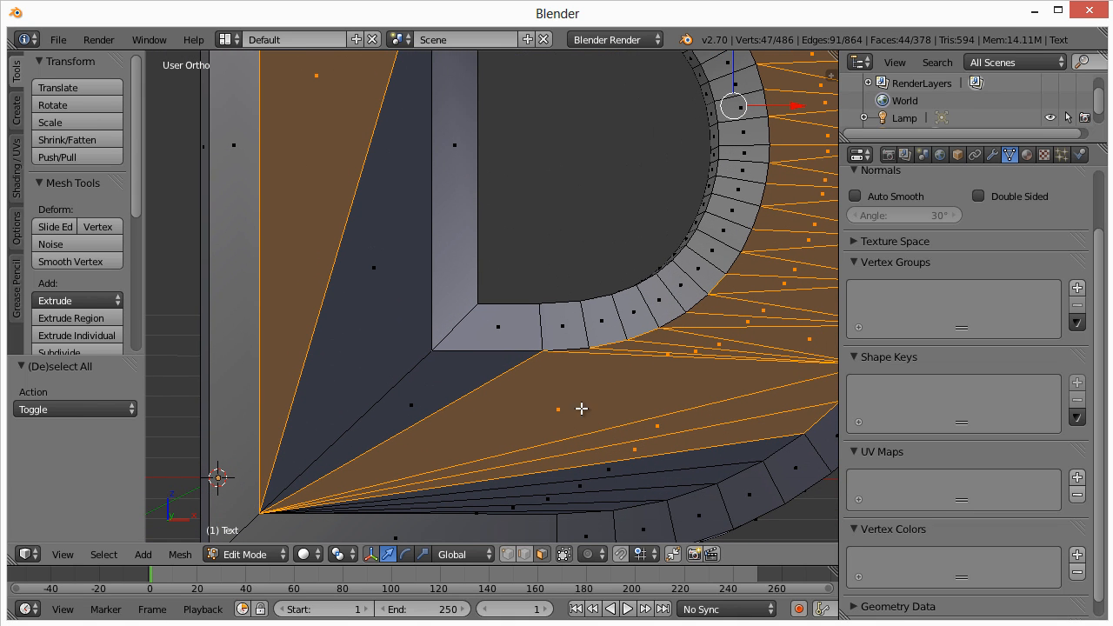
key("b")
left_click_drag(671, 412, 517, 512)
key("b")
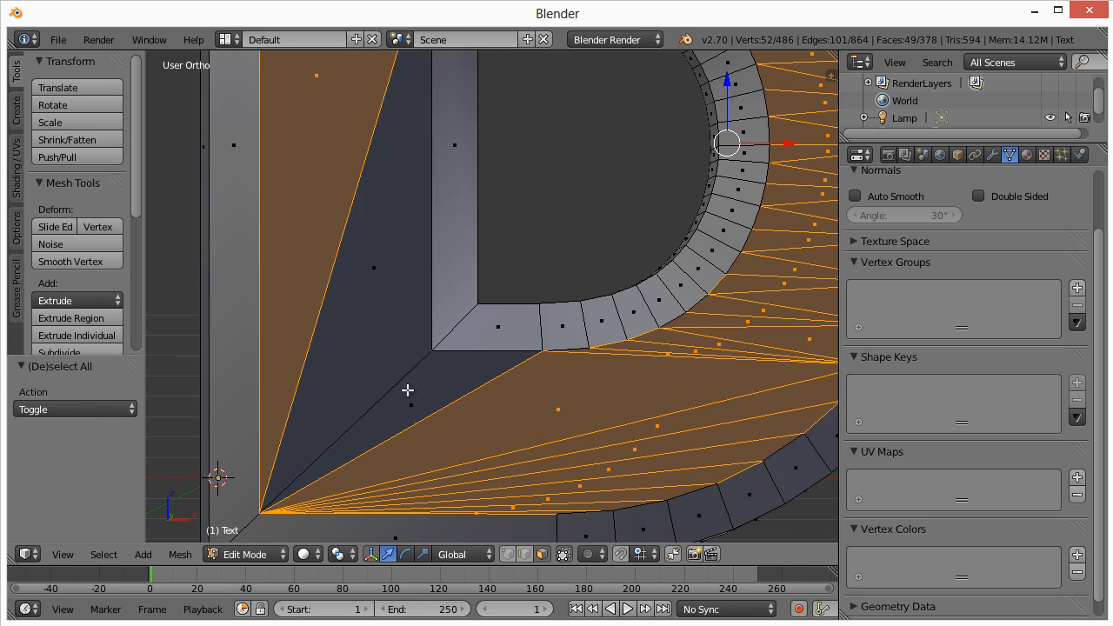
key("b")
left_click_drag(427, 432, 370, 357)
key("b")
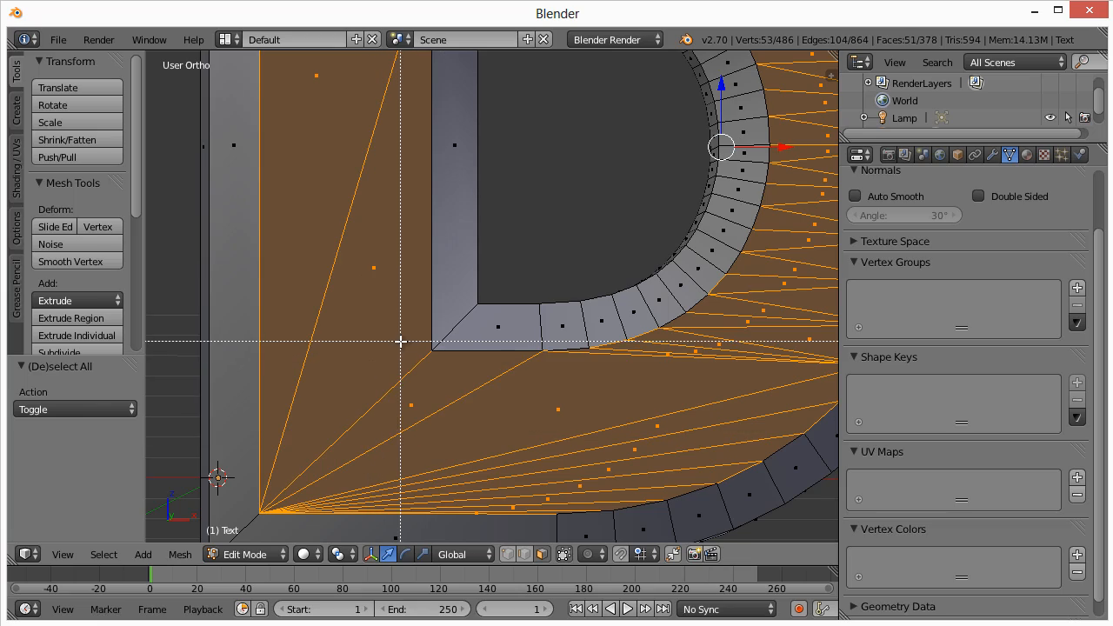
key("Escape")
- Add the thin sliver faces just above the hole's upper curve to the front cover selection
middle_click_drag(489, 299, 472, 371)
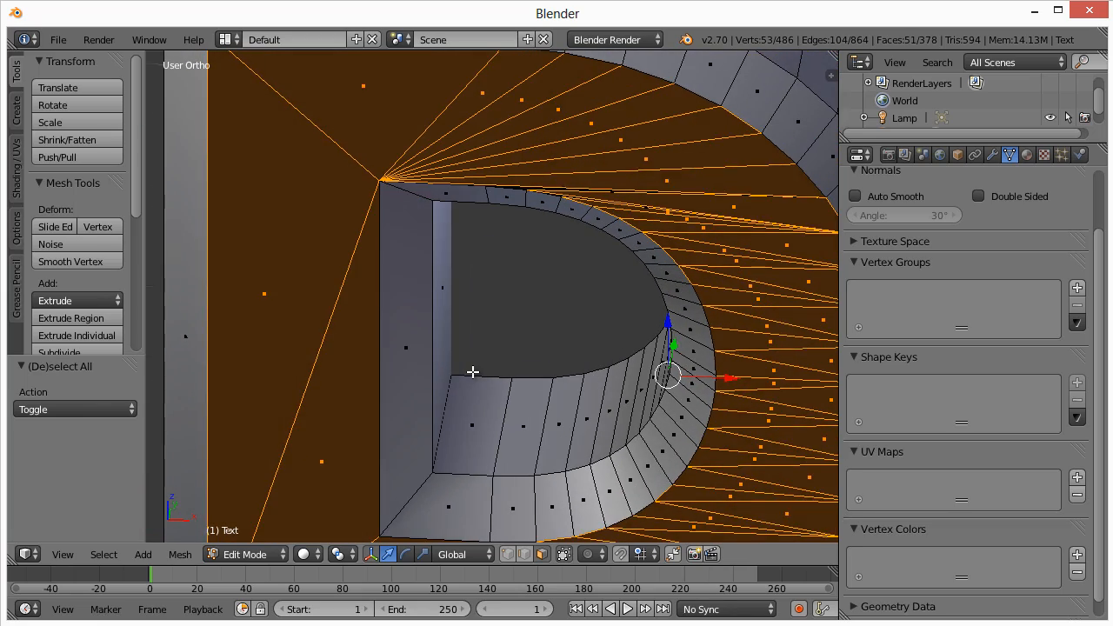
scroll(545, 298, "up", 5)
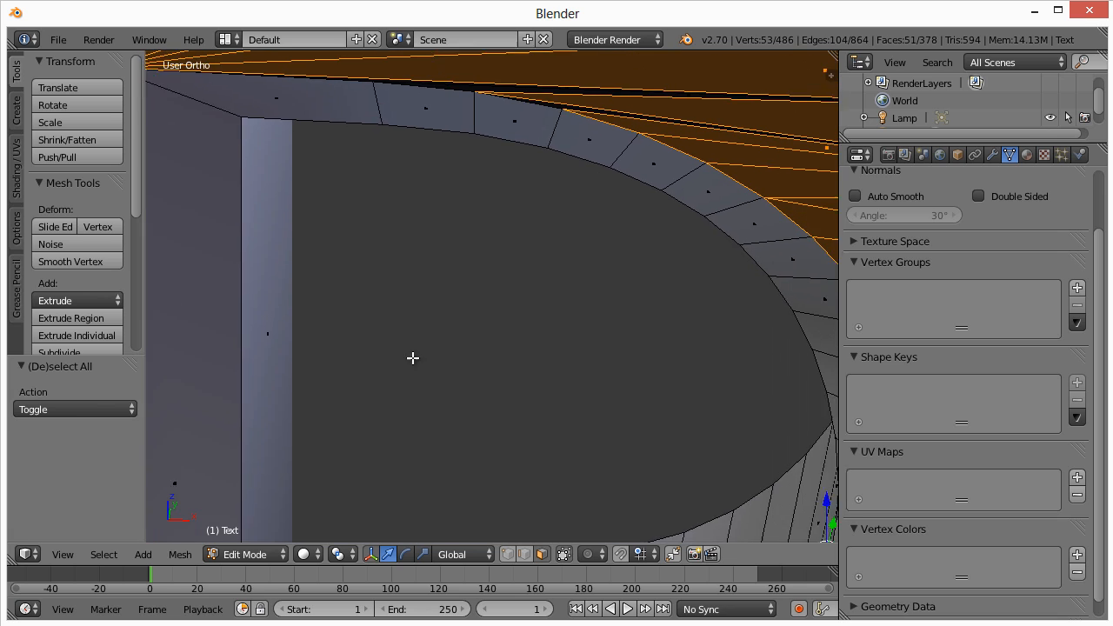
middle_click_drag(461, 313, 437, 357, "shift")
middle_click_drag(546, 167, 524, 333)
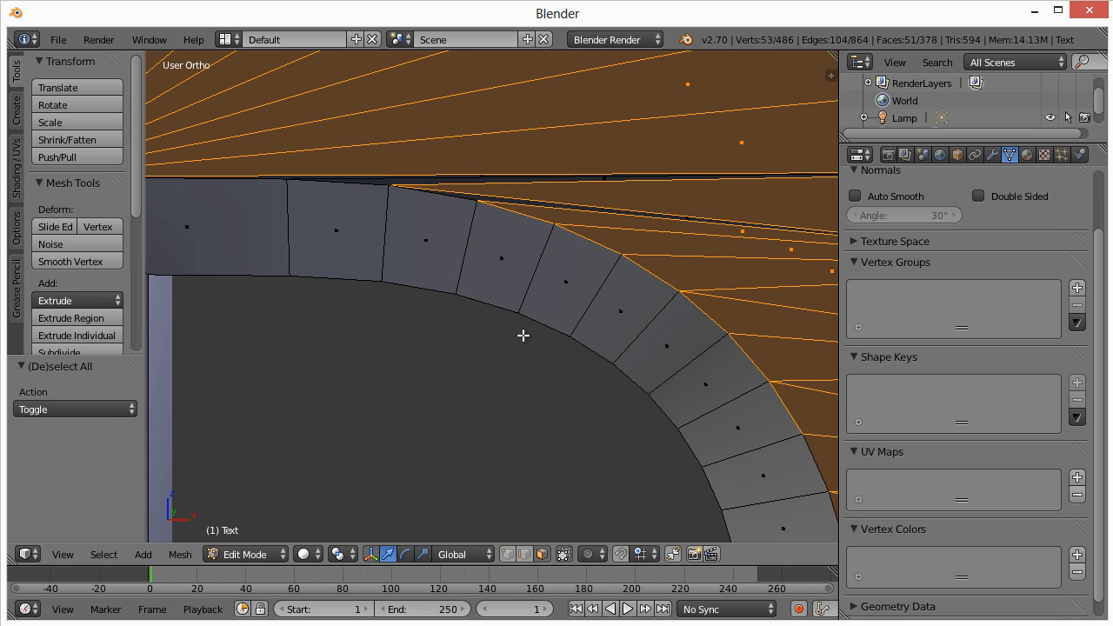
key("b")
mouse_move(580, 147)
left_mouse_down()
mouse_move(633, 180)
mouse_move(658, 214)
left_mouse_up()
- Delete the selected front cover faces with the Faces option to open up the recess
scroll(658, 215, "down", 9)
mouse_move(655, 224)
middle_mouse_down()
mouse_move(622, 242)
mouse_move(652, 194)
mouse_move(643, 234)
middle_mouse_up()
key("x")
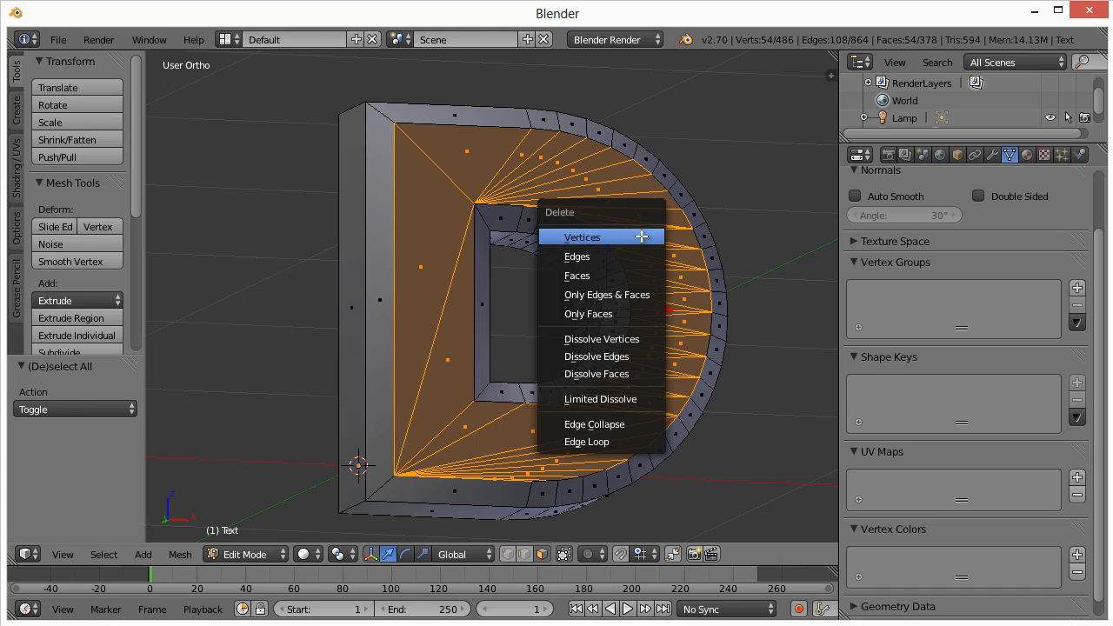
left_click(627, 277)
middle_click_drag(627, 279, 608, 375)
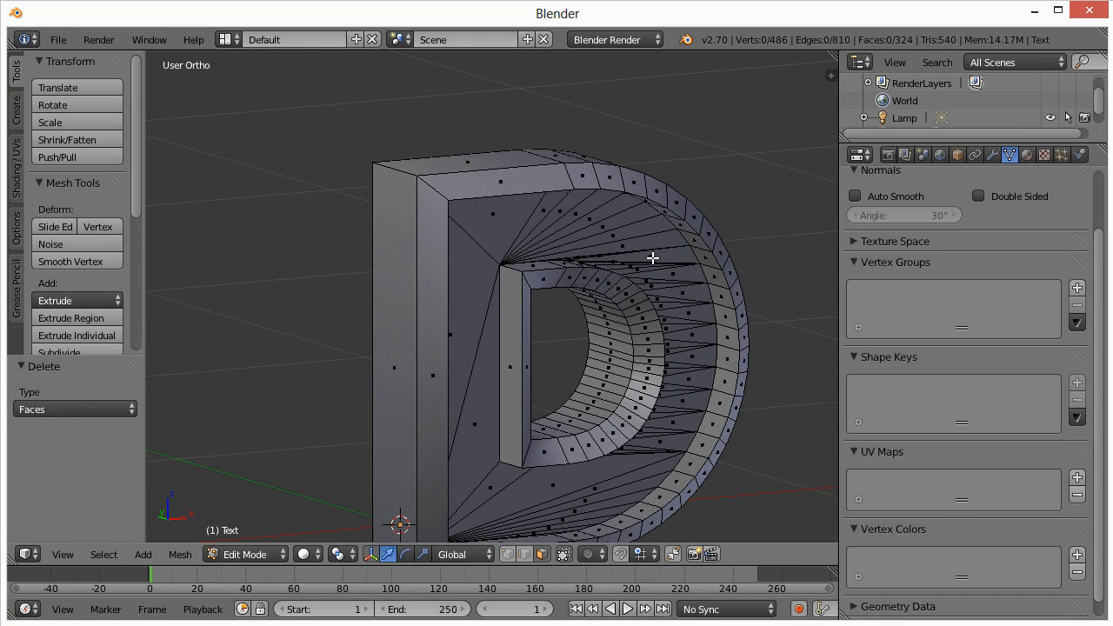
- Box-select the upper faces of the recess floor and deselect the stray bevel faces at the hole's edge
middle_click_drag(652, 258, 492, 295)
scroll(612, 276, "up", 3)
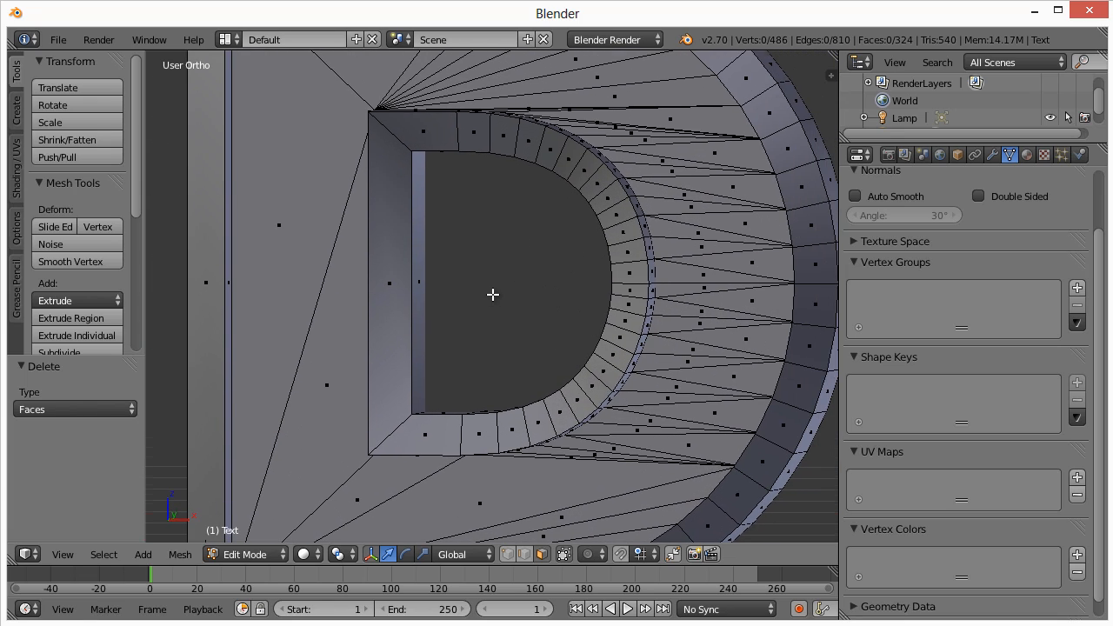
scroll(492, 294, "down", 2)
key("b")
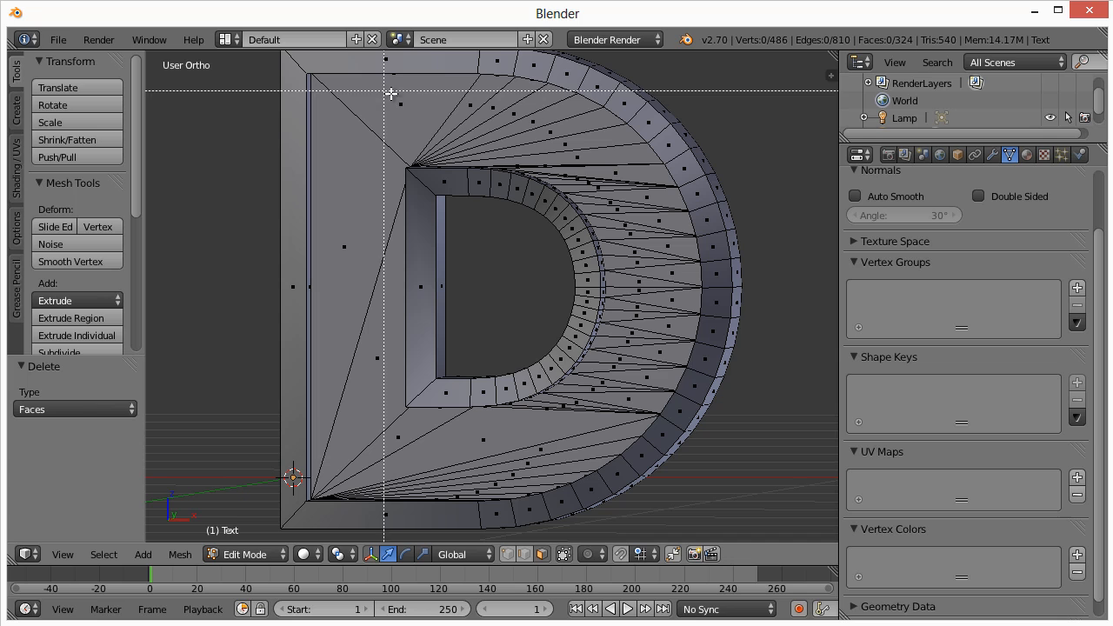
left_click_drag(390, 92, 639, 214)
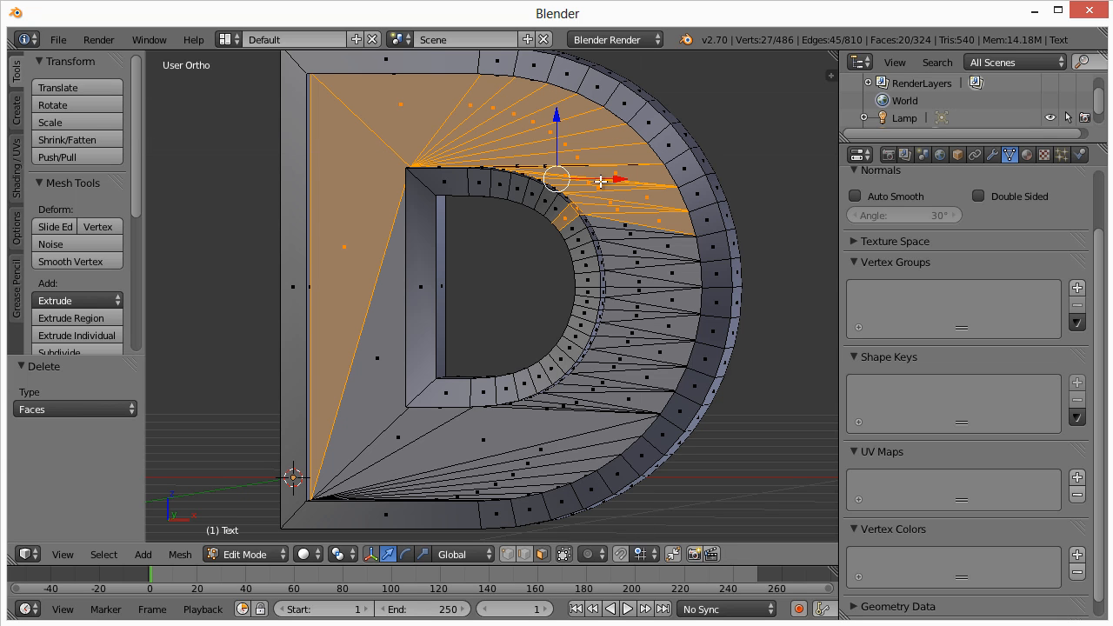
right_click(571, 211, "shift")
right_click(576, 209, "shift")
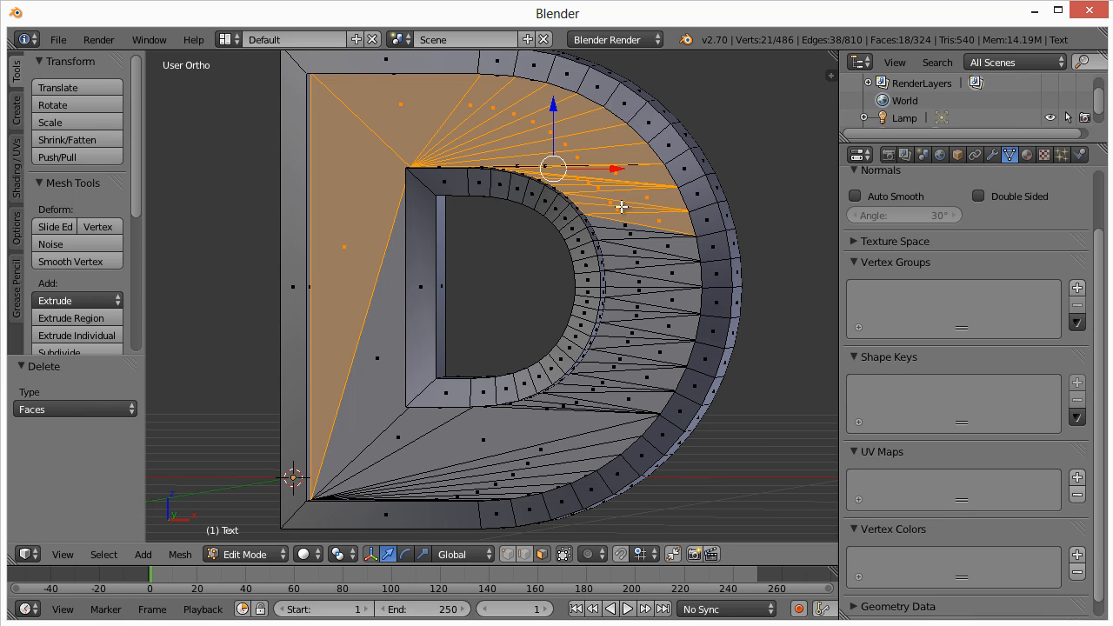
- Add the recess floor's faces along the outer curve and below the hole to the selection
key("b")
left_click_drag(613, 191, 672, 322)
key("b")
left_click_drag(628, 281, 682, 389)
key("b")
left_click_drag(569, 444, 632, 381)
- Add the recess floor's lower fan of faces and the two remaining stem faces to the selection
key("b")
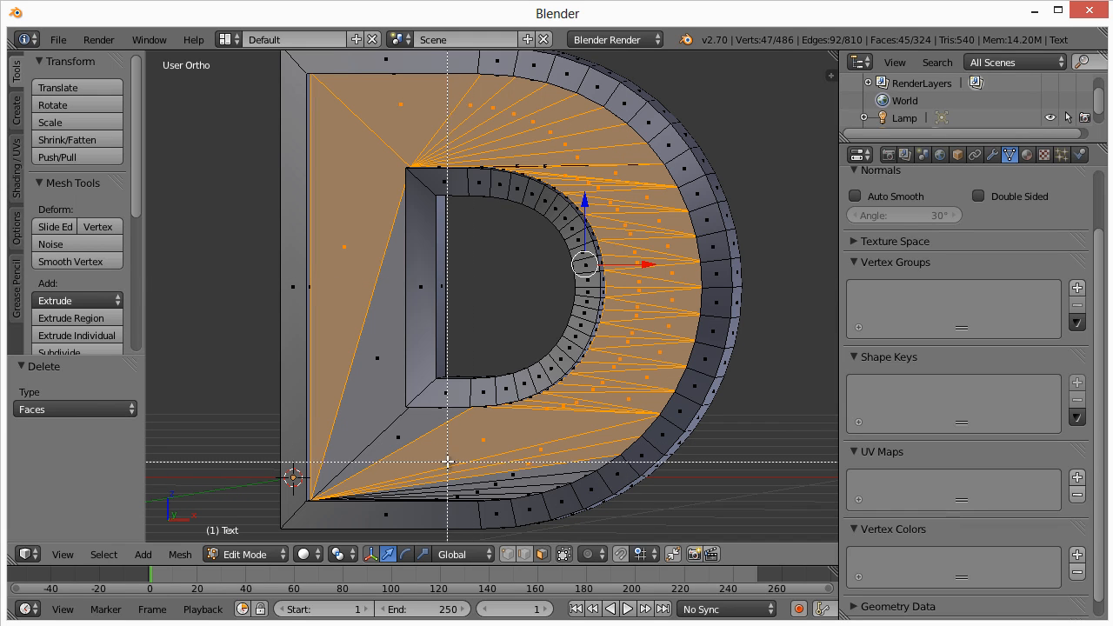
left_click_drag(448, 460, 523, 493)
key("b")
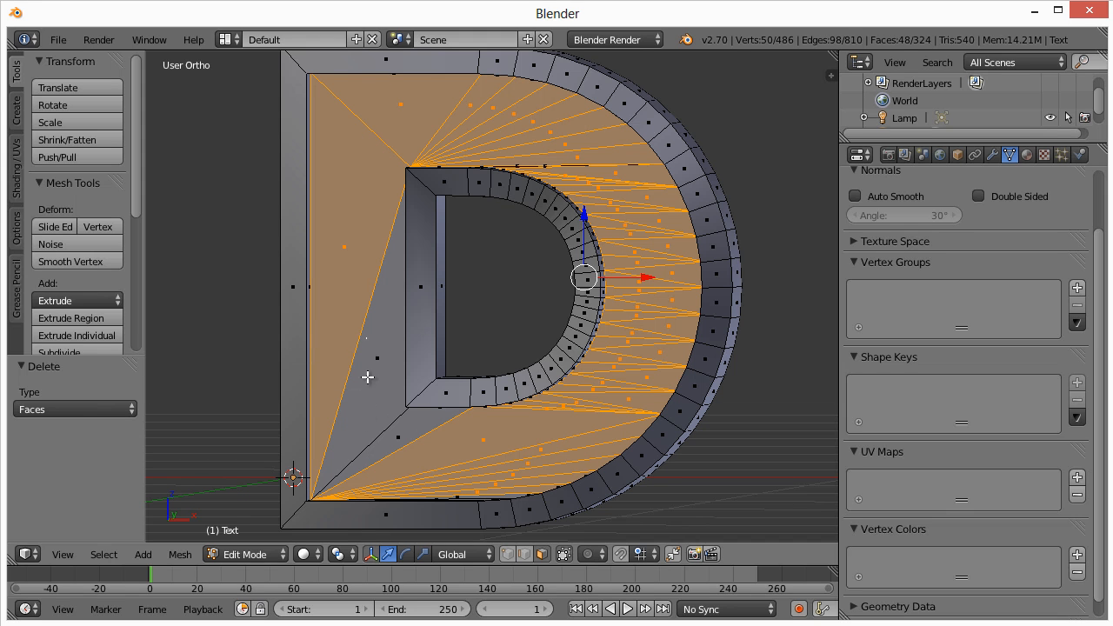
left_click_drag(367, 335, 423, 462)
- Add the recess floor's thin sliver faces just above the hole's upper curve to the selection
middle_click_drag(502, 453, 555, 243)
scroll(551, 177, "up", 5)
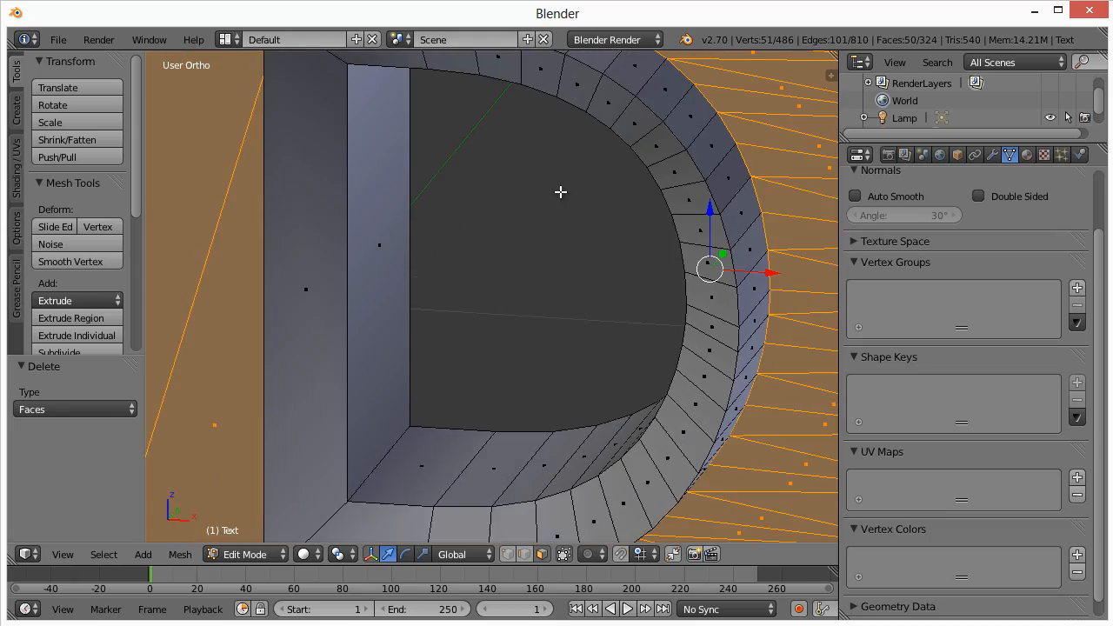
middle_click_drag(559, 191, 513, 368, "shift")
left_click_drag(629, 181, 631, 182)
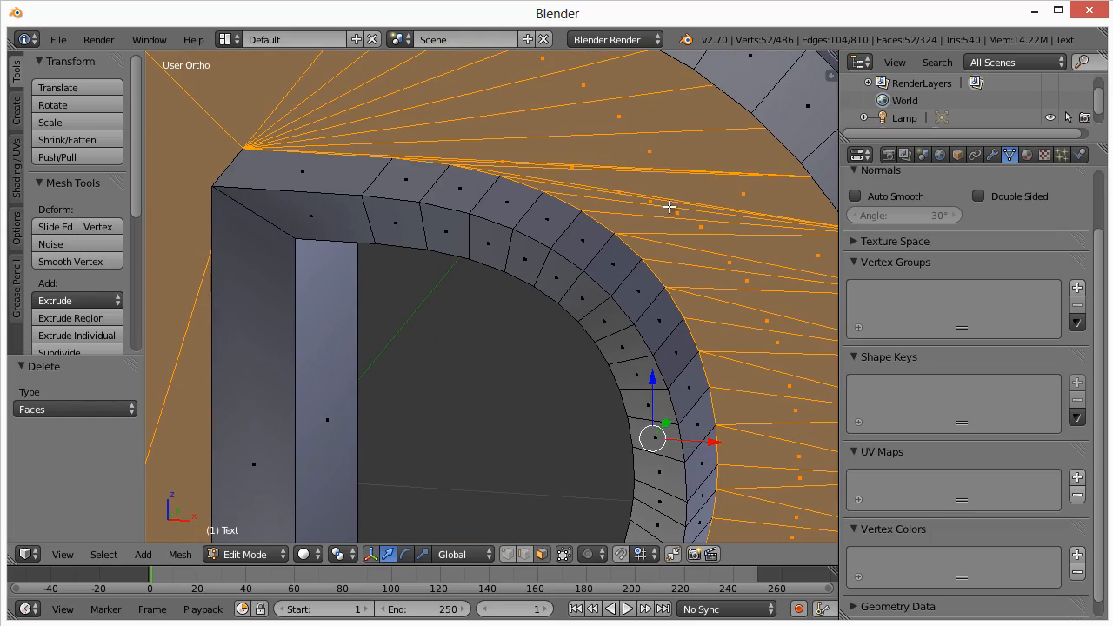
- Add the two remaining sliver faces along the recess floor's lower edge to the selection
middle_click_drag(671, 206, 557, 427)
scroll(596, 315, "up", 5)
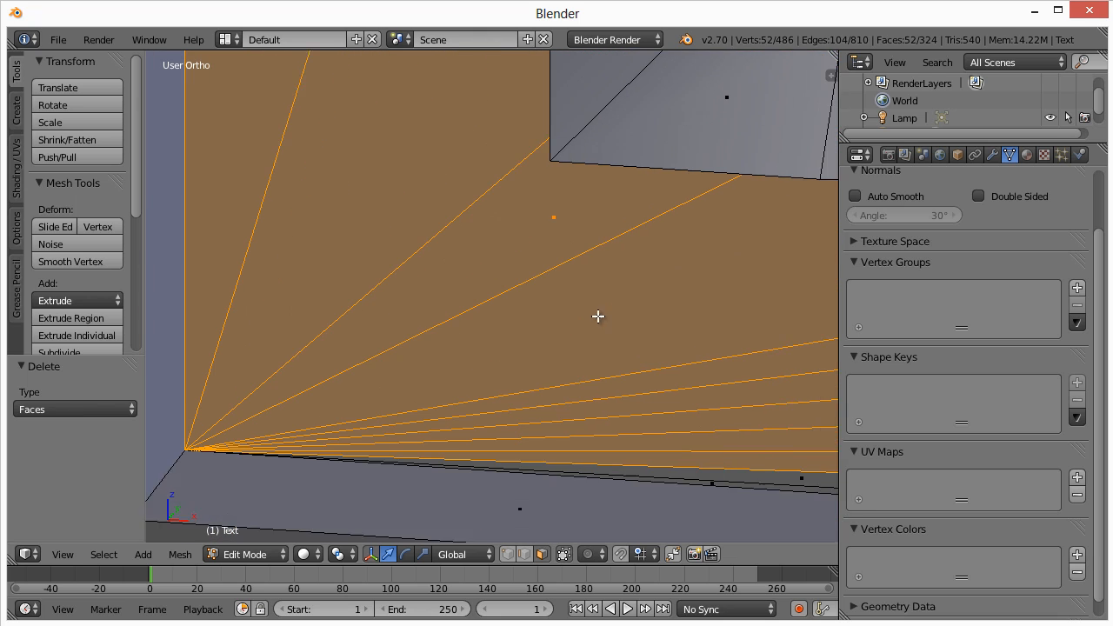
right_click(765, 348, "shift")
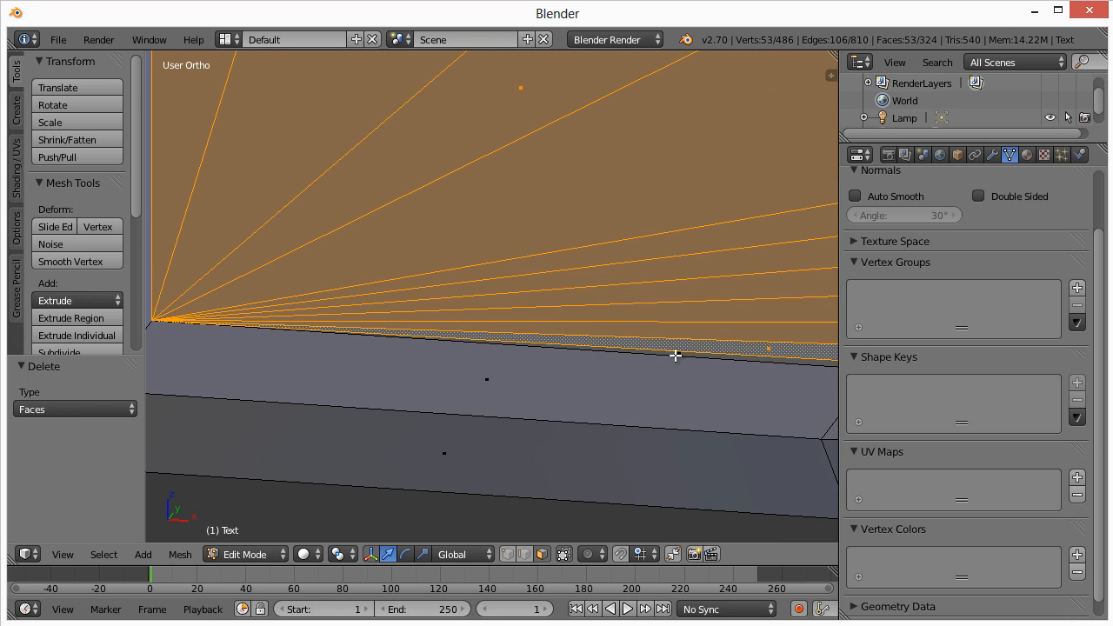
right_click(683, 350, "shift")
- Separate the selected recess floor faces from the letter into their own object
scroll(696, 330, "down", 5)
middle_click_drag(678, 310, 591, 418)
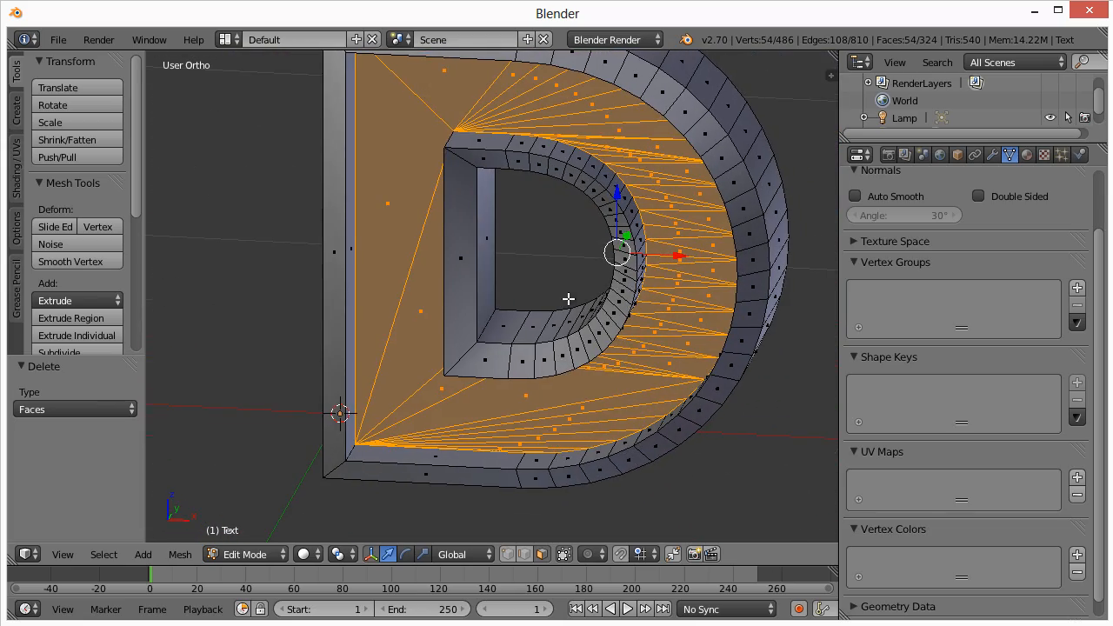
key("p")
left_click(549, 302)
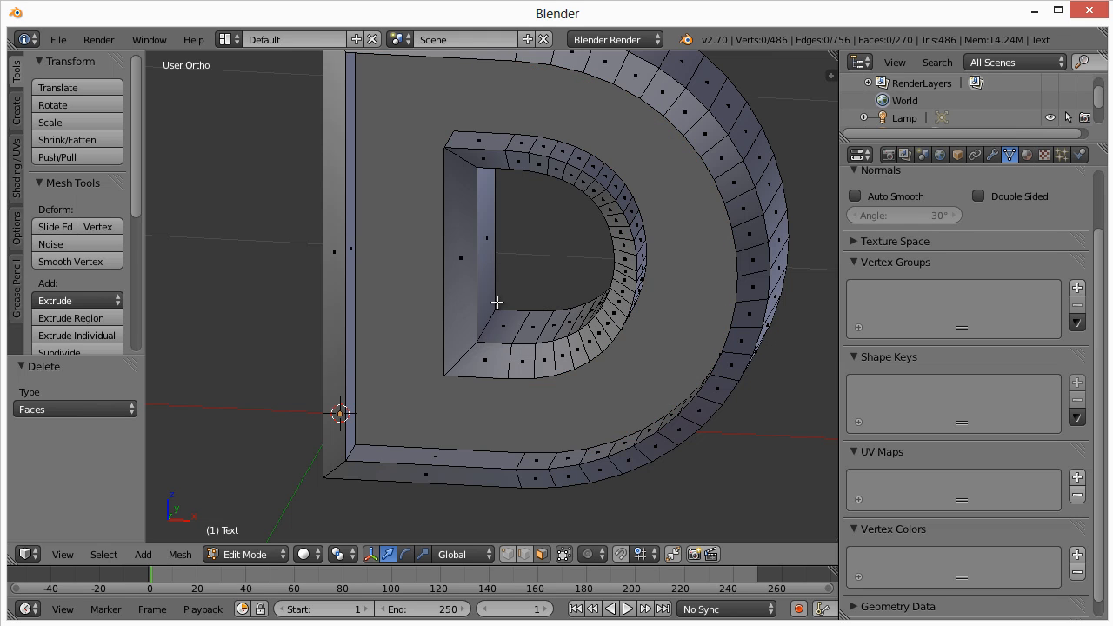
middle_click_drag(497, 302, 604, 236)
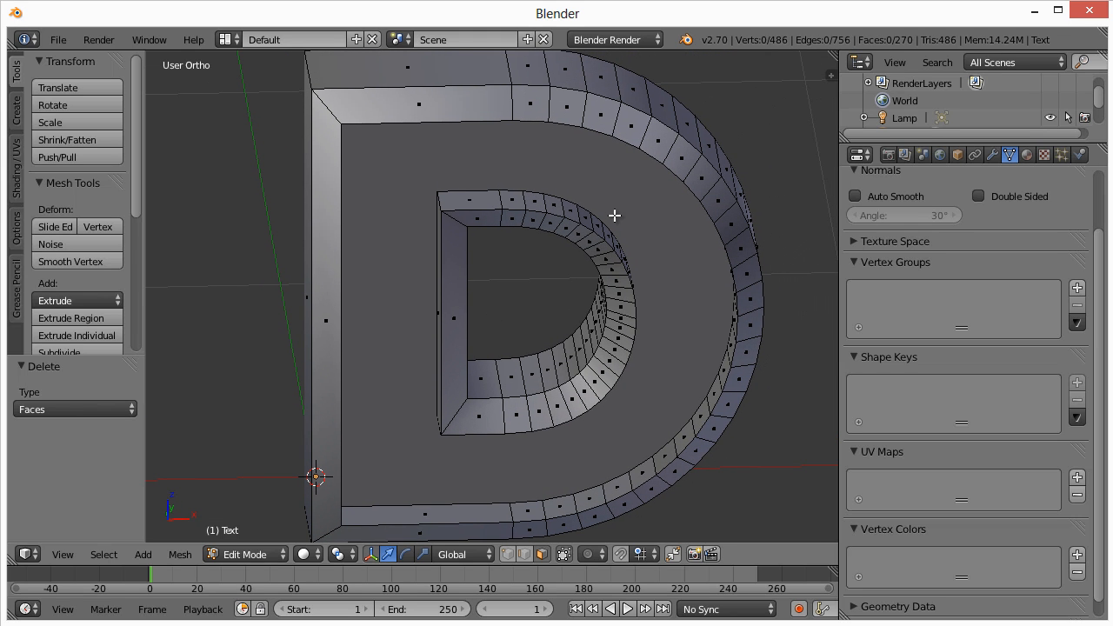
- Return to Object Mode, select the separated floor, check its faces in Edit Mode, and enlarge the outliner to show all scene objects
key("Tab")
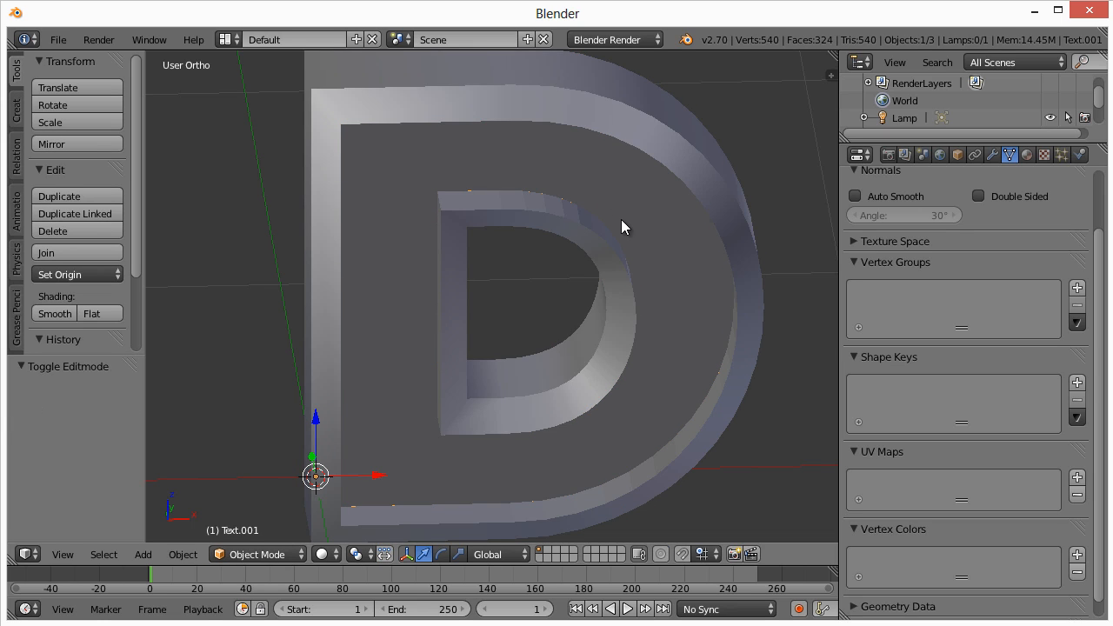
key("Tab")
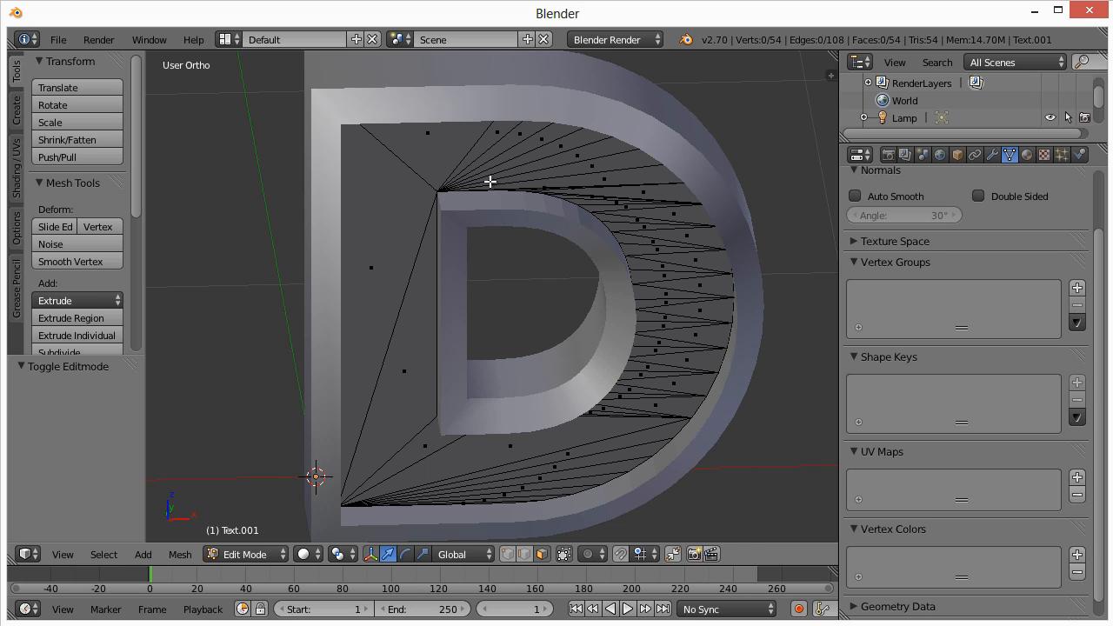
key("Tab")
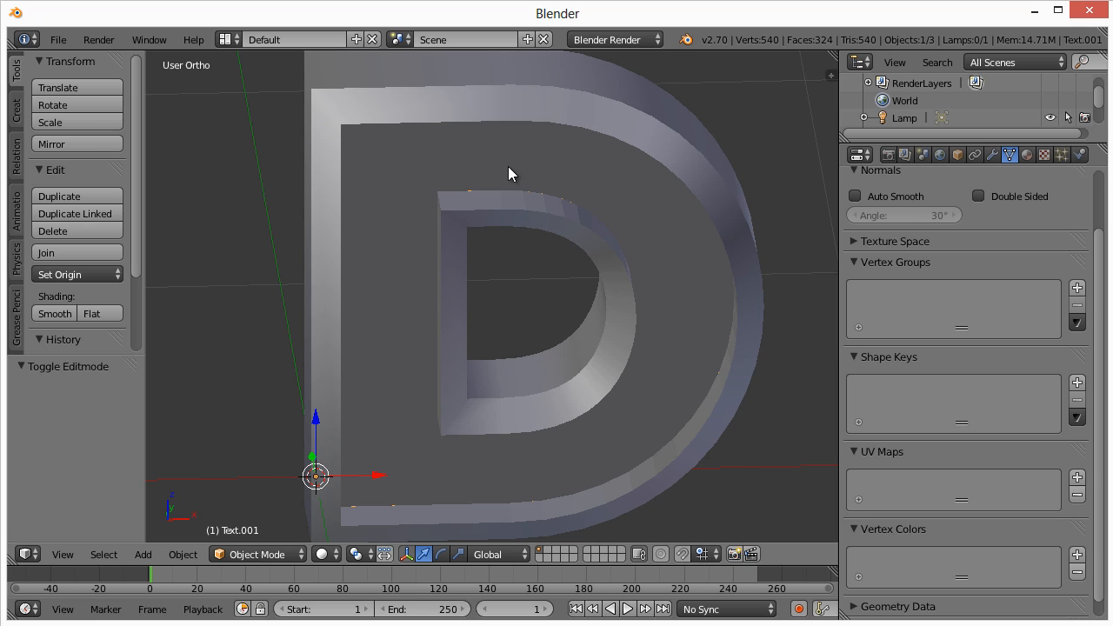
left_click_drag(892, 141, 890, 229)
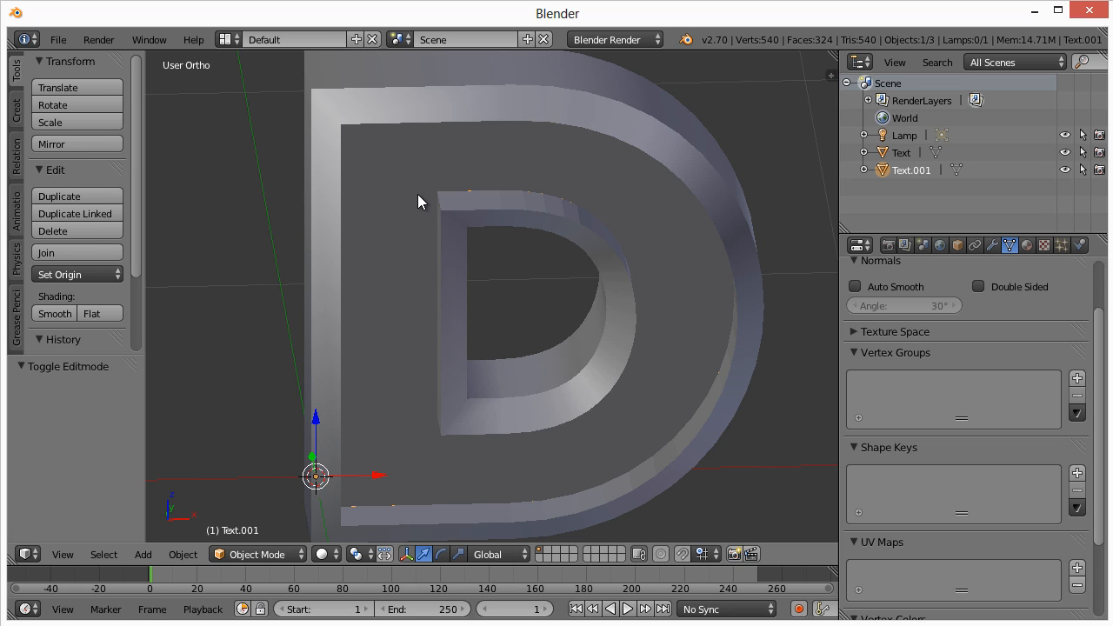
- Duplicate the recess floor object in place and move the copy 0.1 along the global Y axis
key("shift+d")
key("Escape")
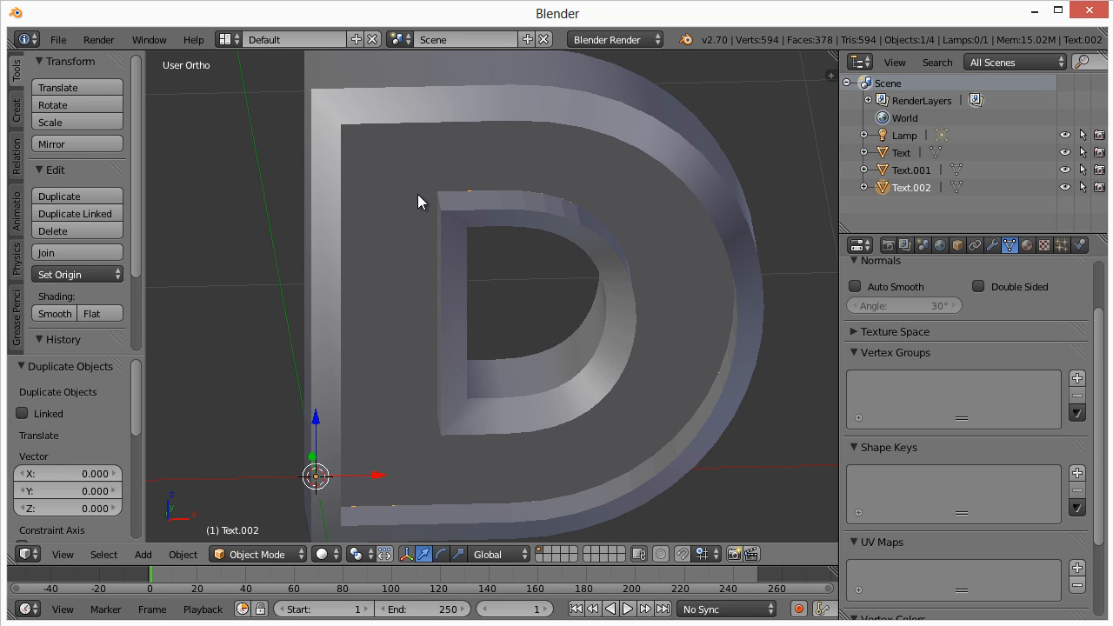
key("g")
type("y")
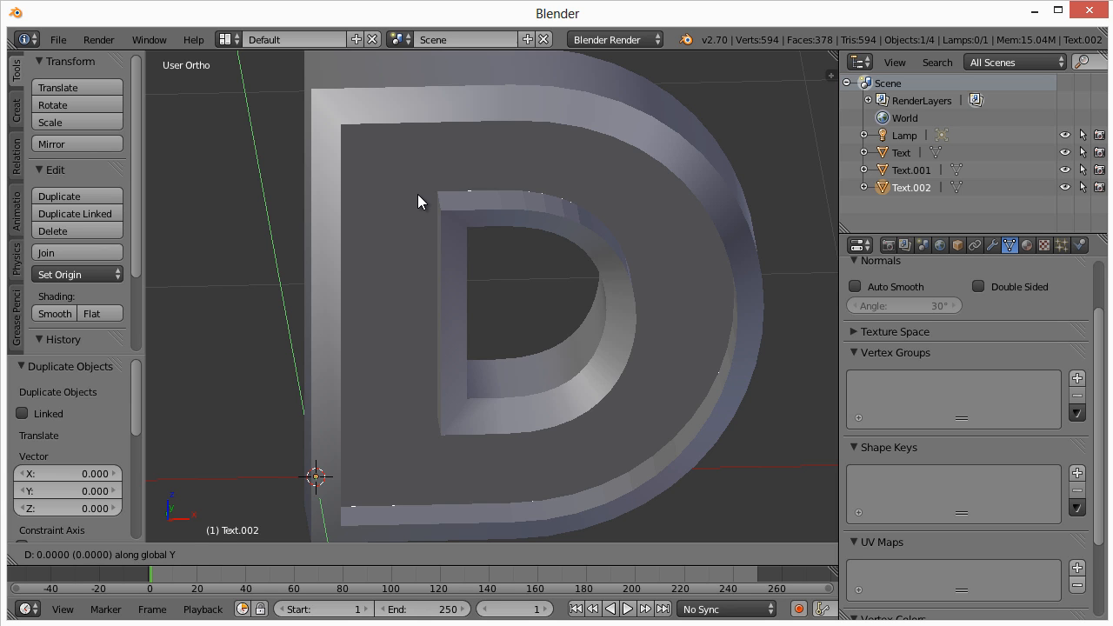
type(".1")
key("Return")
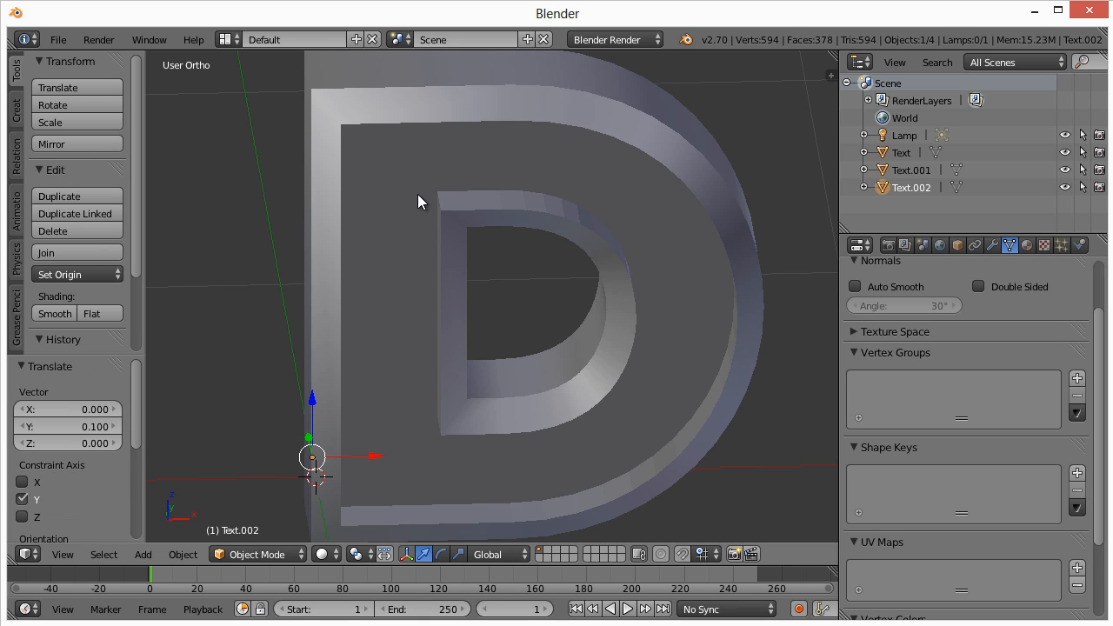
- Switch the viewport shading to Wireframe to examine the moved copy inside the letter
middle_click_drag(418, 201, 456, 222)
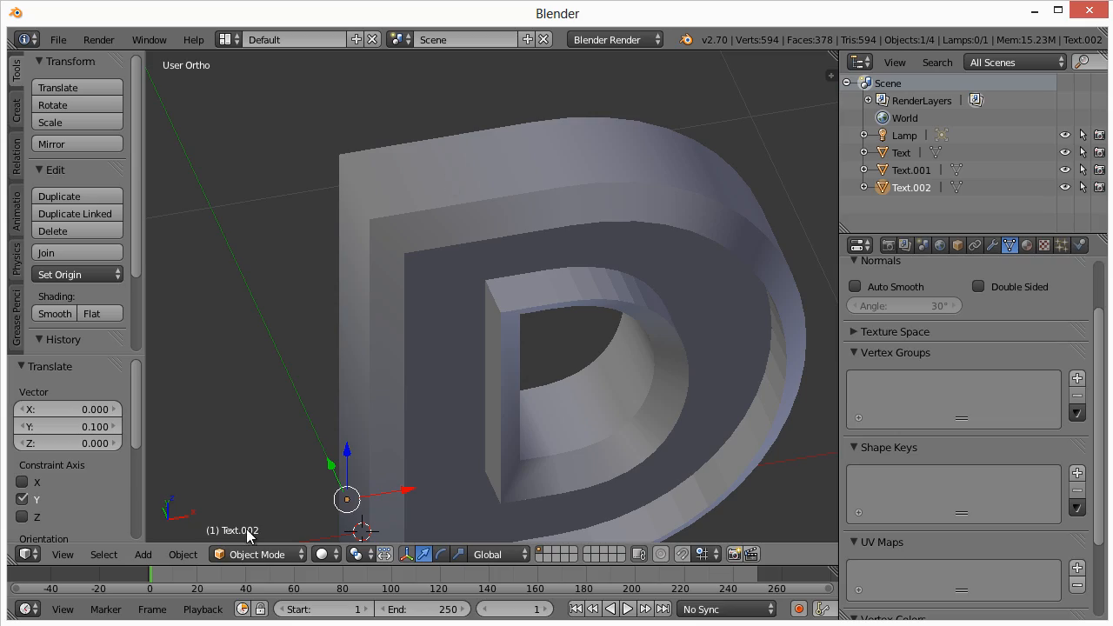
left_click(326, 554)
left_click(336, 514)
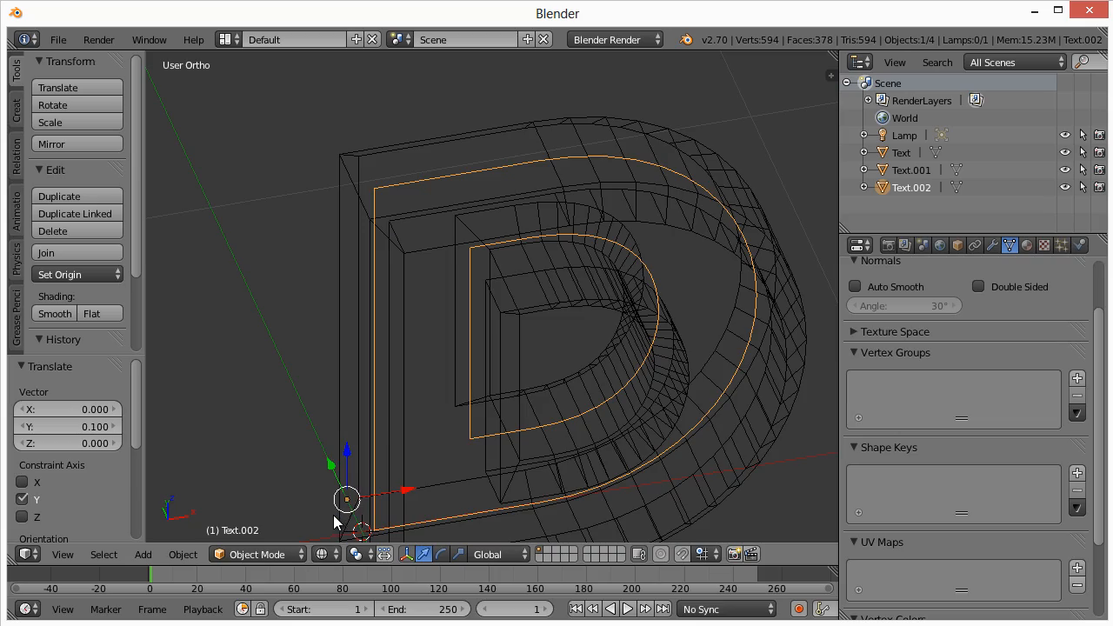
middle_click_drag(418, 226, 609, 233)
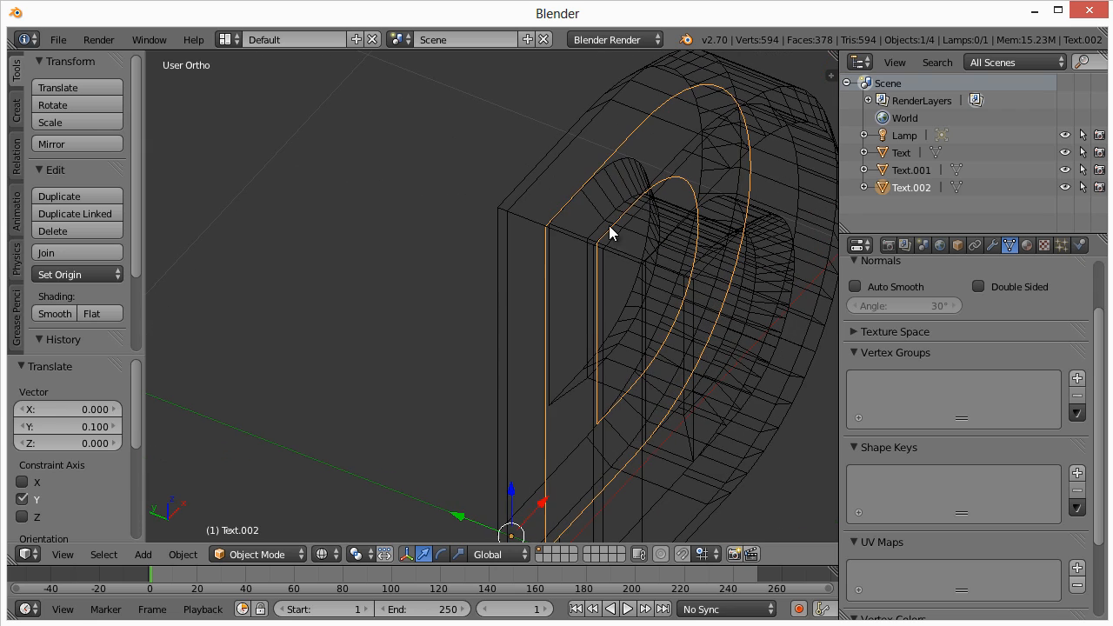
- Select the original separated recess floor object instead of its moved copy
right_click(670, 166)
right_click(629, 146)
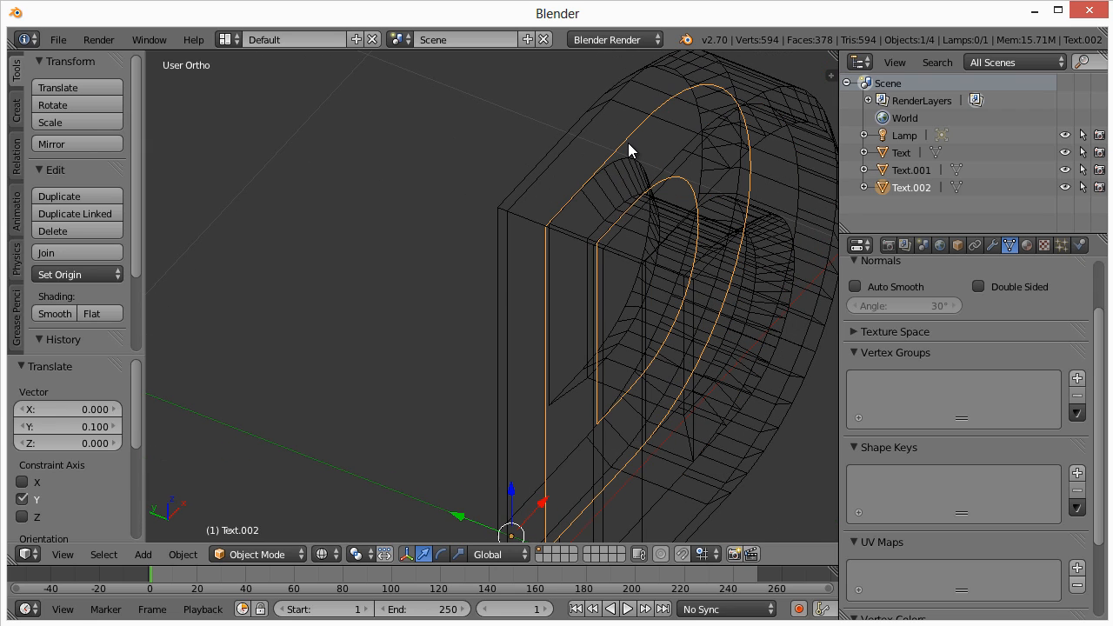
right_click(679, 192)
right_click(672, 176)
middle_click_drag(663, 275, 578, 244)
scroll(578, 243, "down", 4)
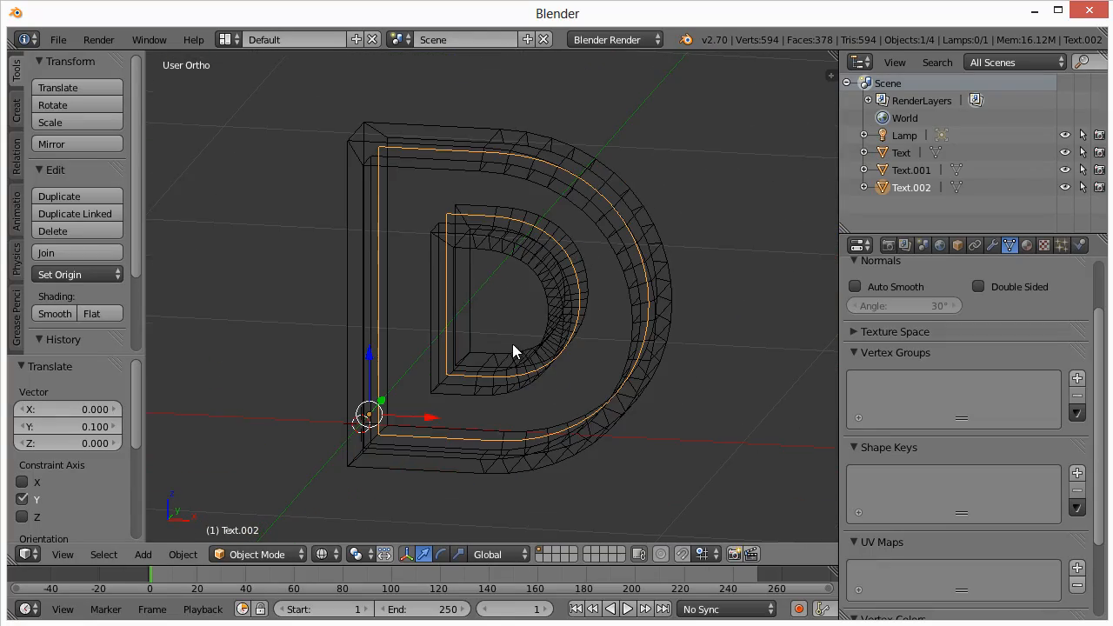
middle_click_drag(497, 333, 590, 353)
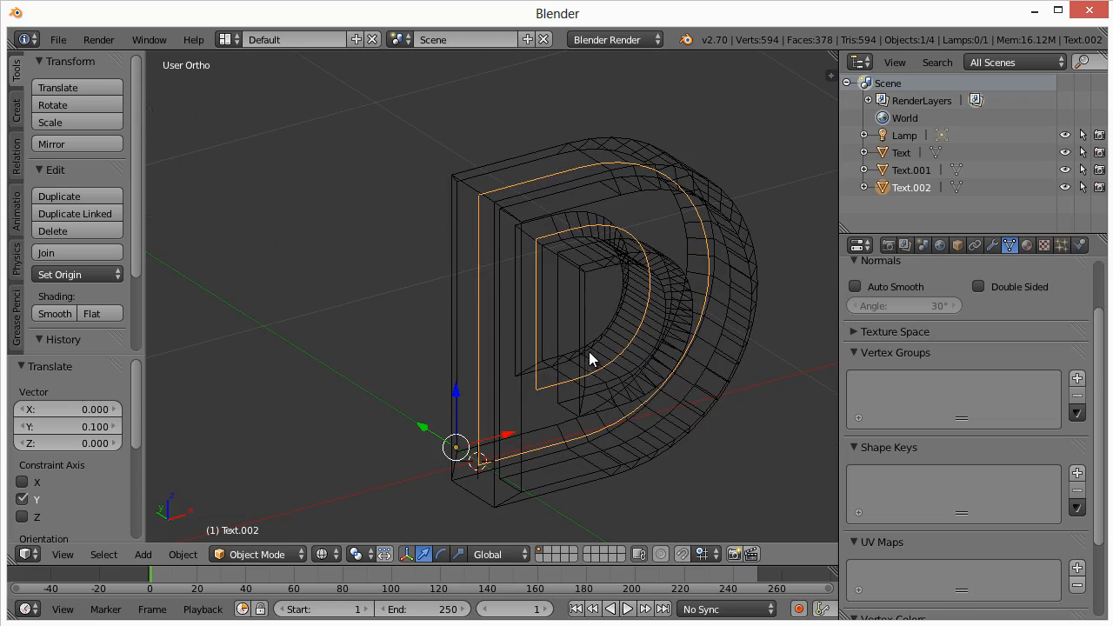
right_click(538, 244)
middle_click_drag(529, 262, 593, 268)
right_click(559, 257)
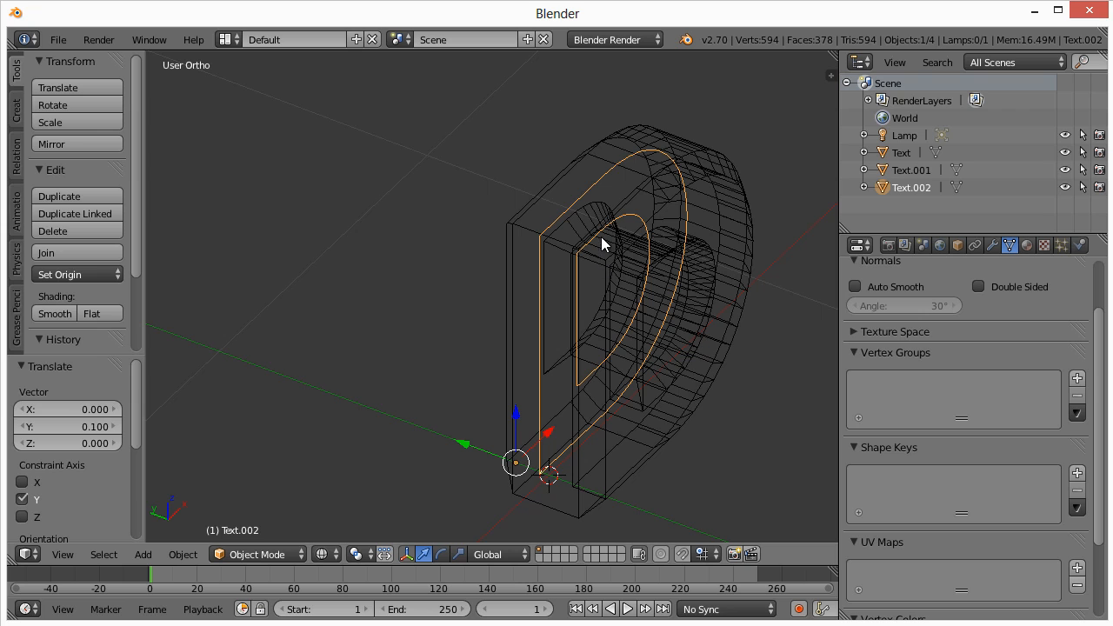
right_click(615, 216)
middle_click_drag(636, 310, 492, 265)
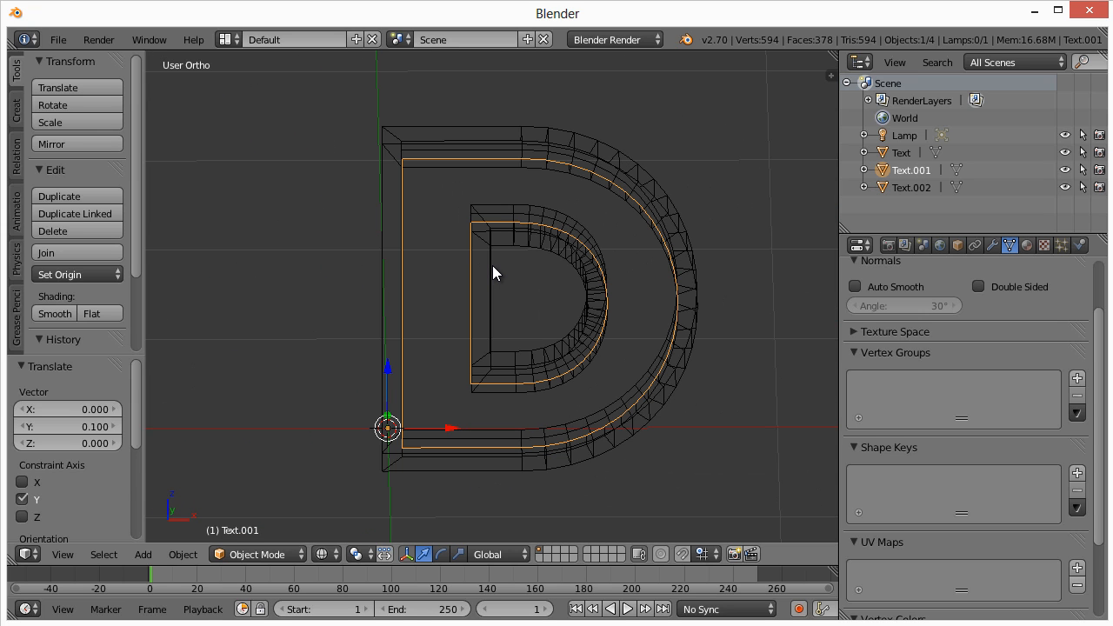
- Set the front view, split the 3D view into two side-by-side areas and make the new area a UV/Image Editor
key("KP_1")
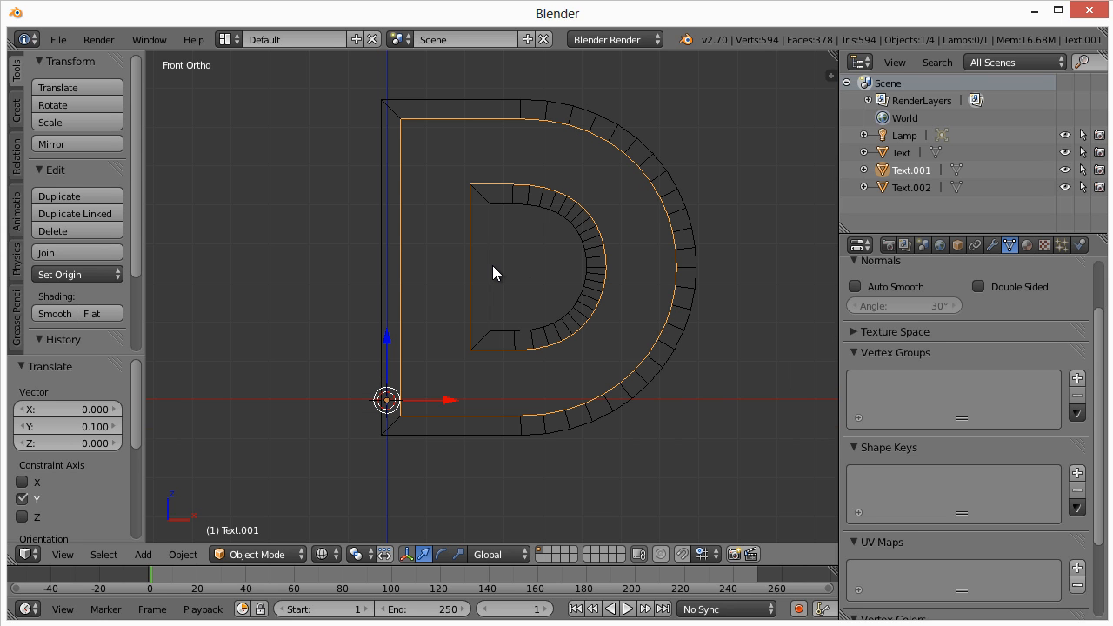
middle_click_drag(484, 276, 293, 307, "shift")
scroll(500, 269, "down", 1)
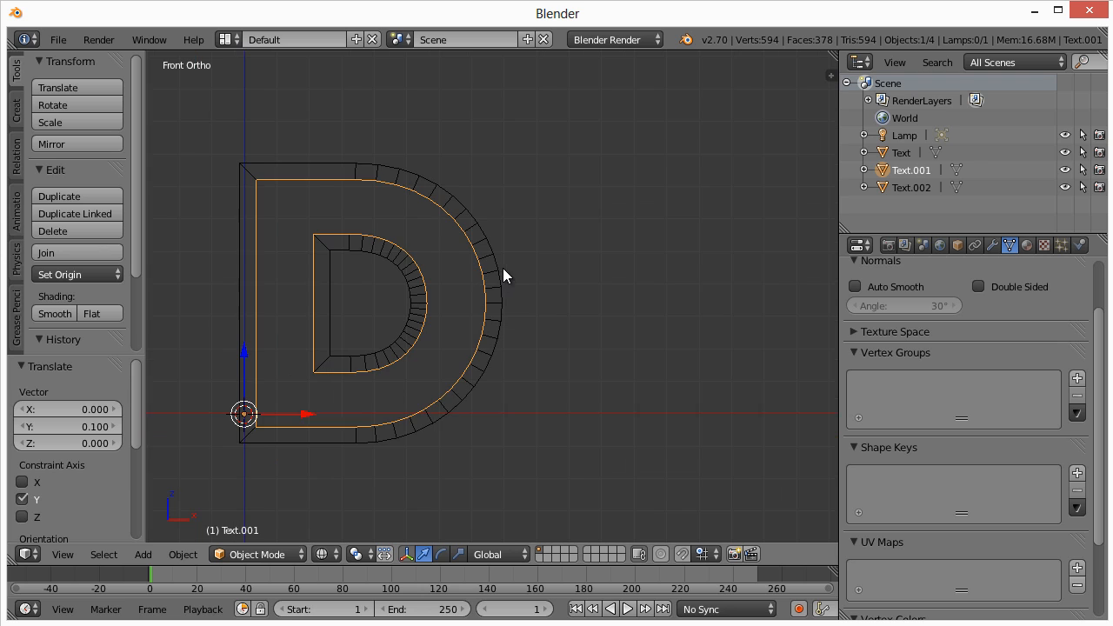
middle_click_drag(503, 268, 475, 246, "shift")
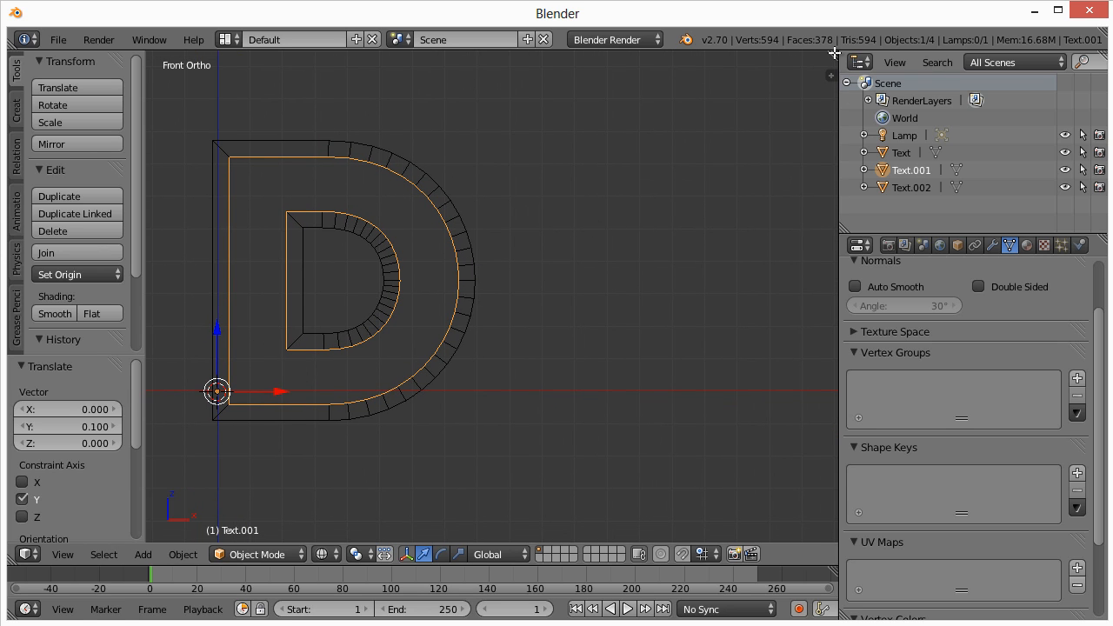
left_click_drag(834, 53, 453, 74)
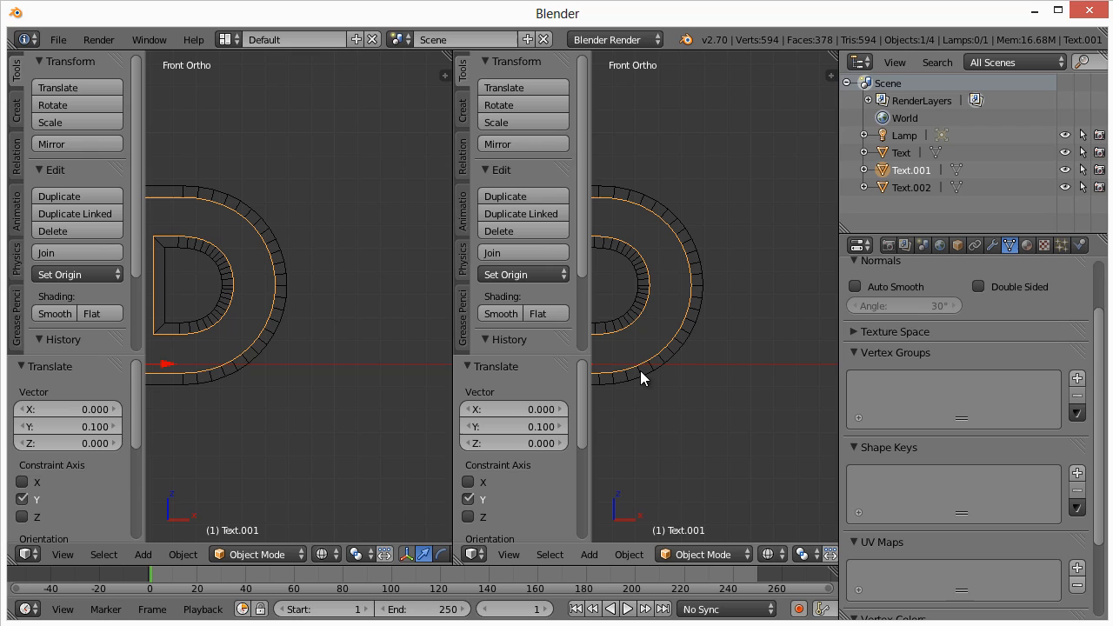
left_click(480, 552)
left_click(535, 420)
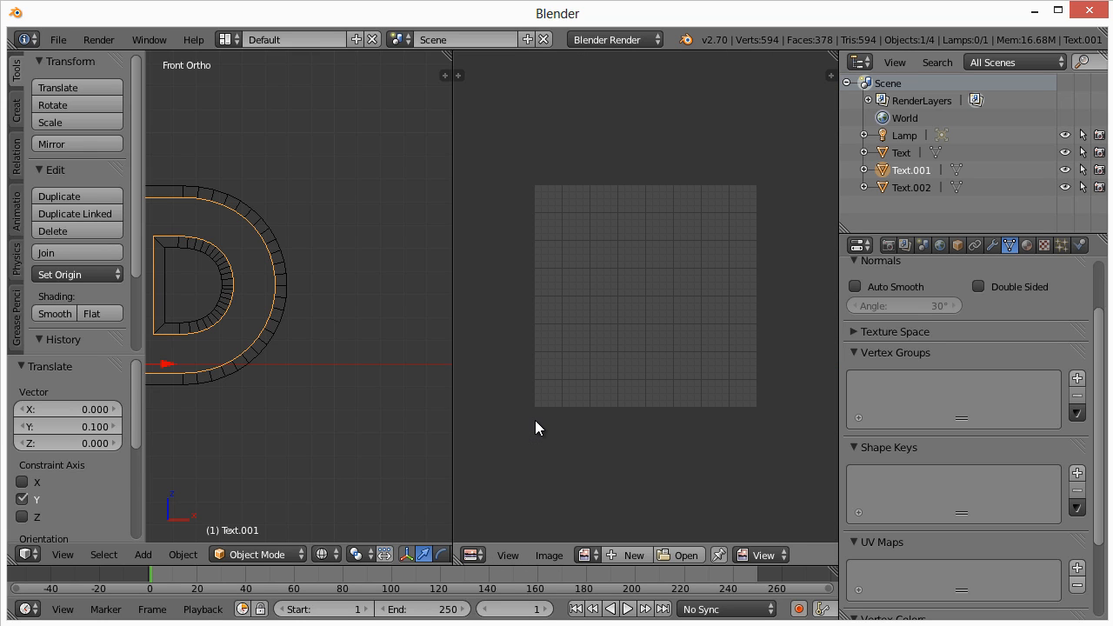
- Create a blank new image 2048 px wide and 1024 px high and fit it in the image editor
left_click(586, 555)
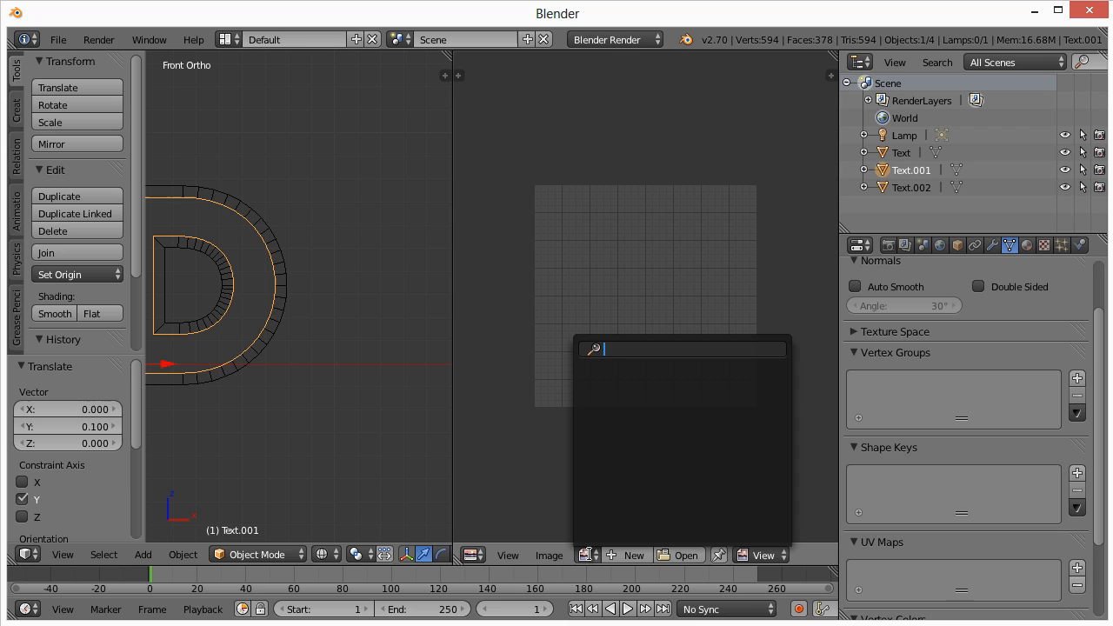
left_click(612, 554)
left_click(715, 468)
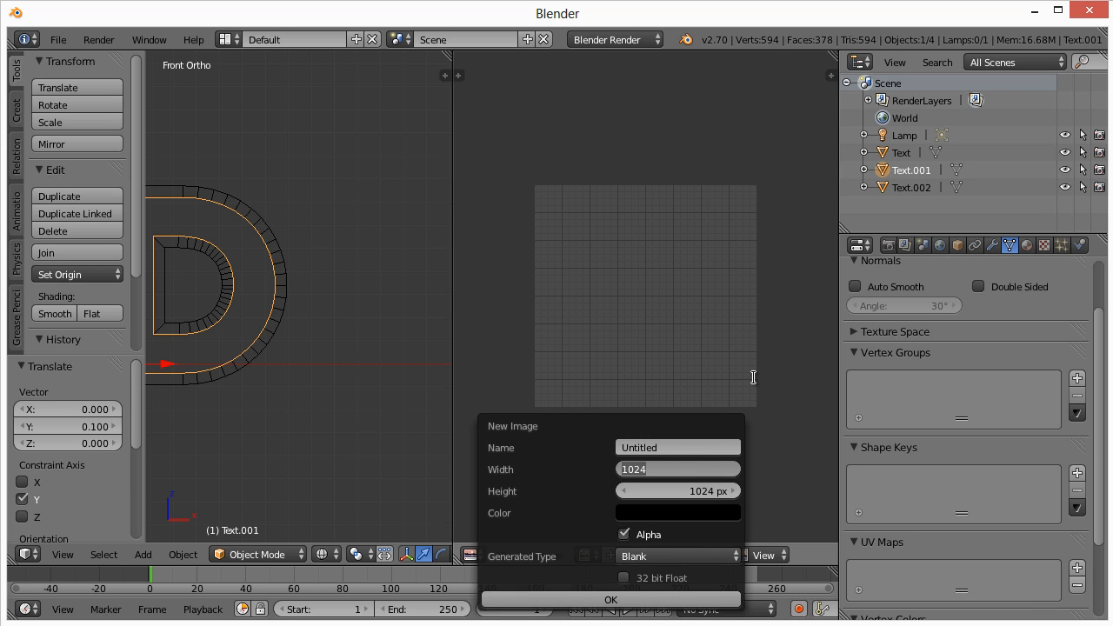
type("2048")
key("Tab")
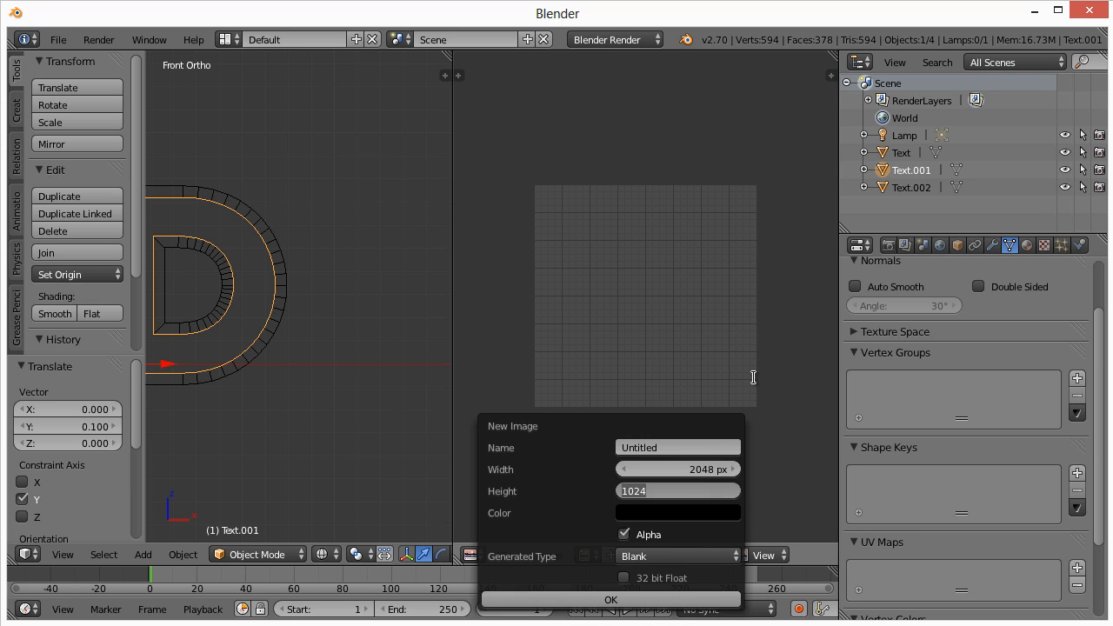
type("2048")
key("Escape")
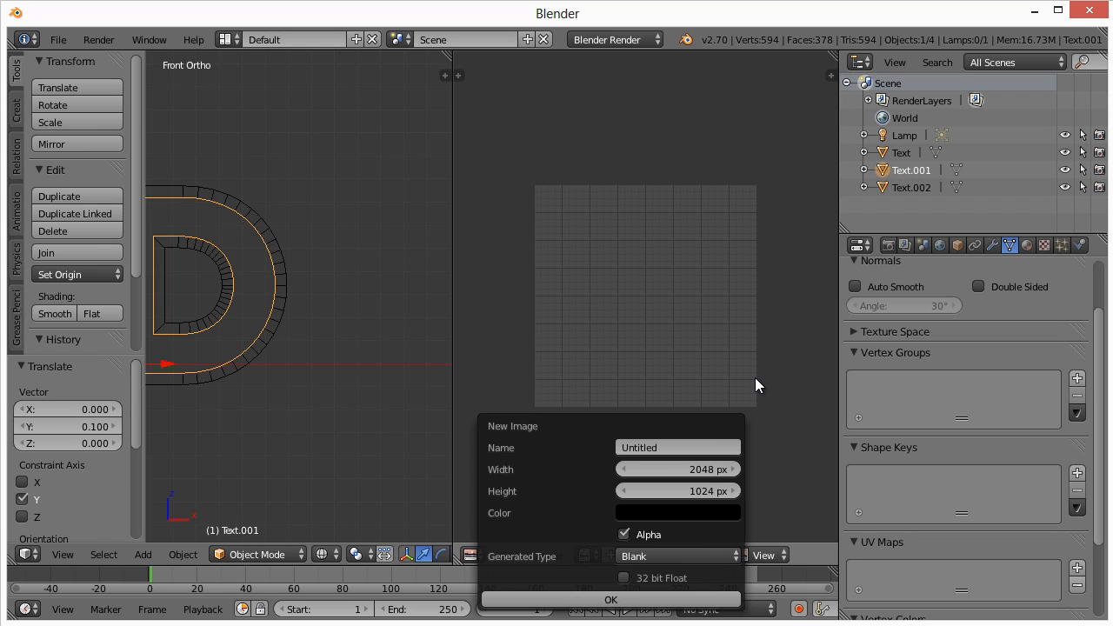
key("Return")
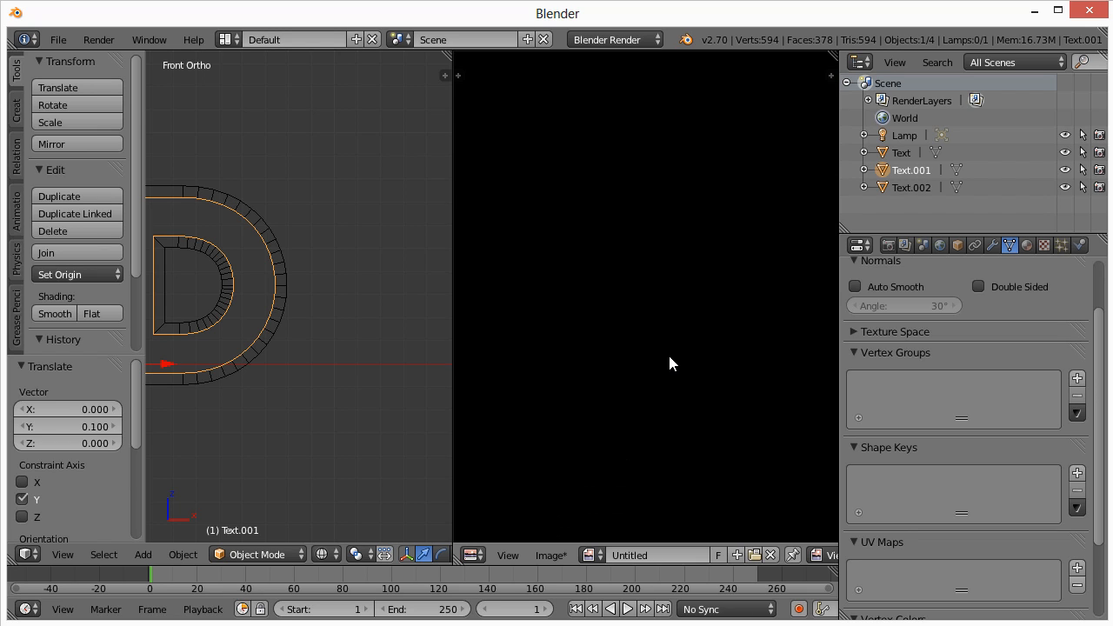
scroll(668, 352, "down", 6)
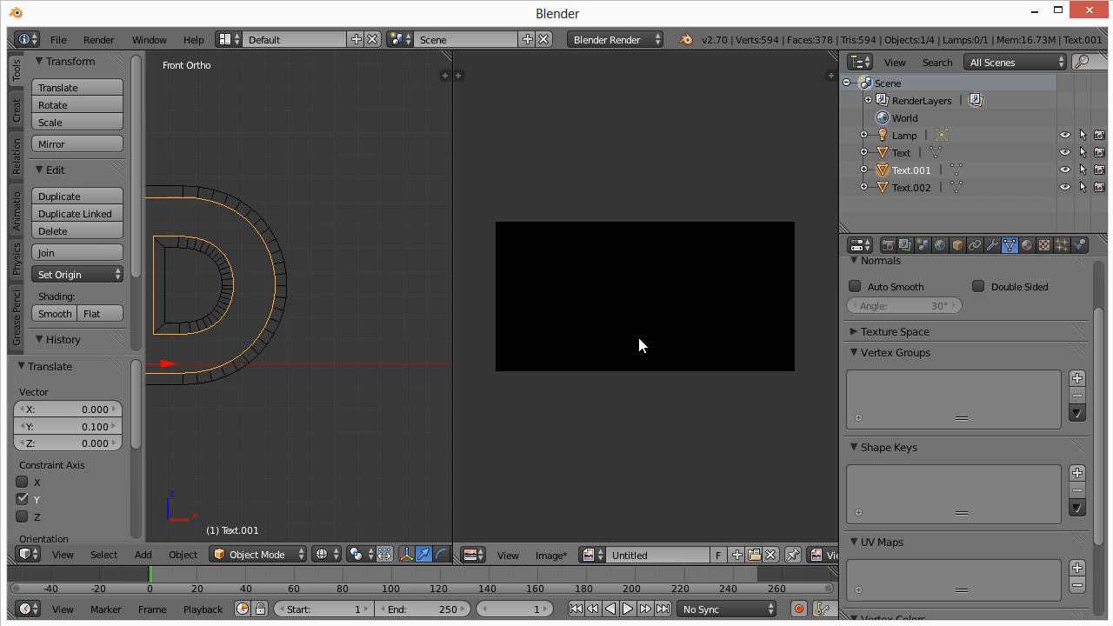
mouse_move(639, 337)
middle_mouse_down()
mouse_move(630, 306)
mouse_move(659, 331)
middle_mouse_up()
scroll(635, 321, "up", 2)
scroll(636, 322, "down", 2)
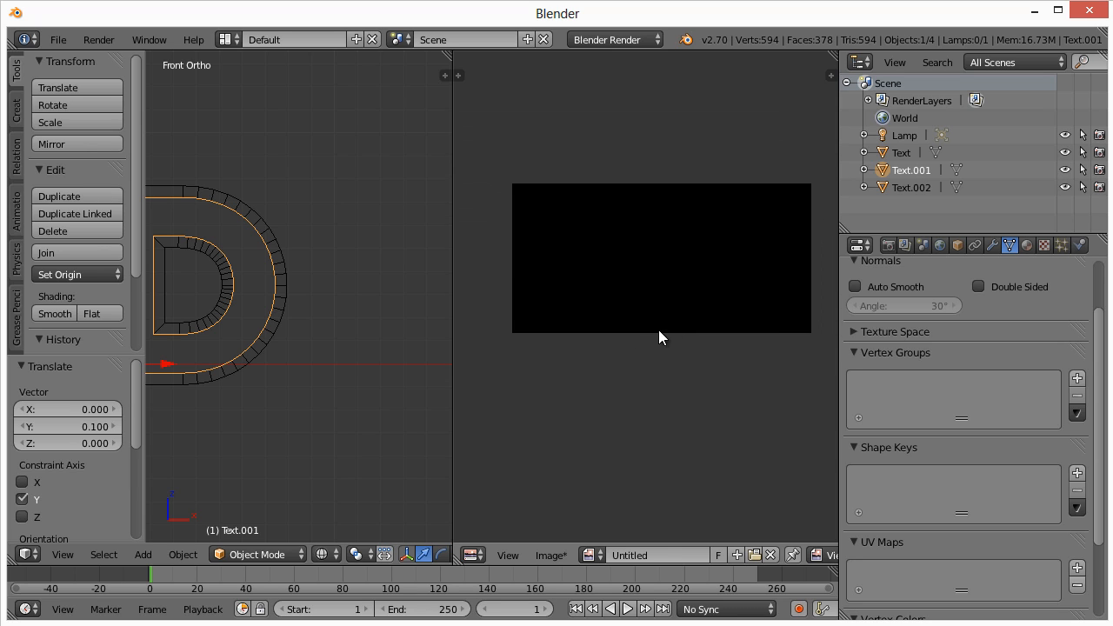
- Create another blank new image 2048 px wide and 2048 px high
left_click(550, 555)
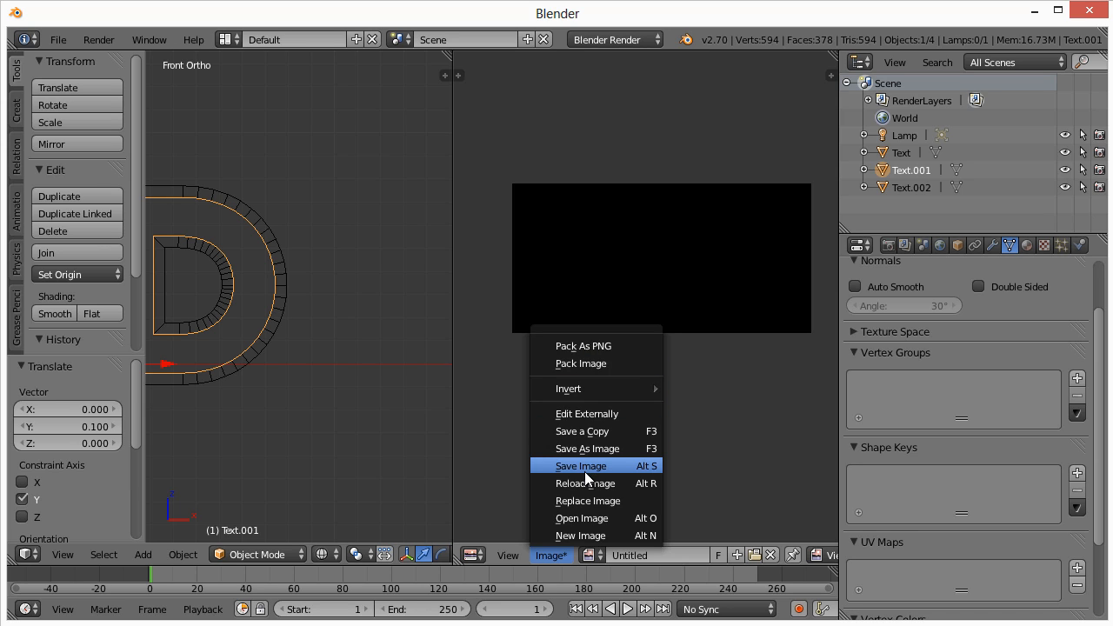
left_click(588, 535)
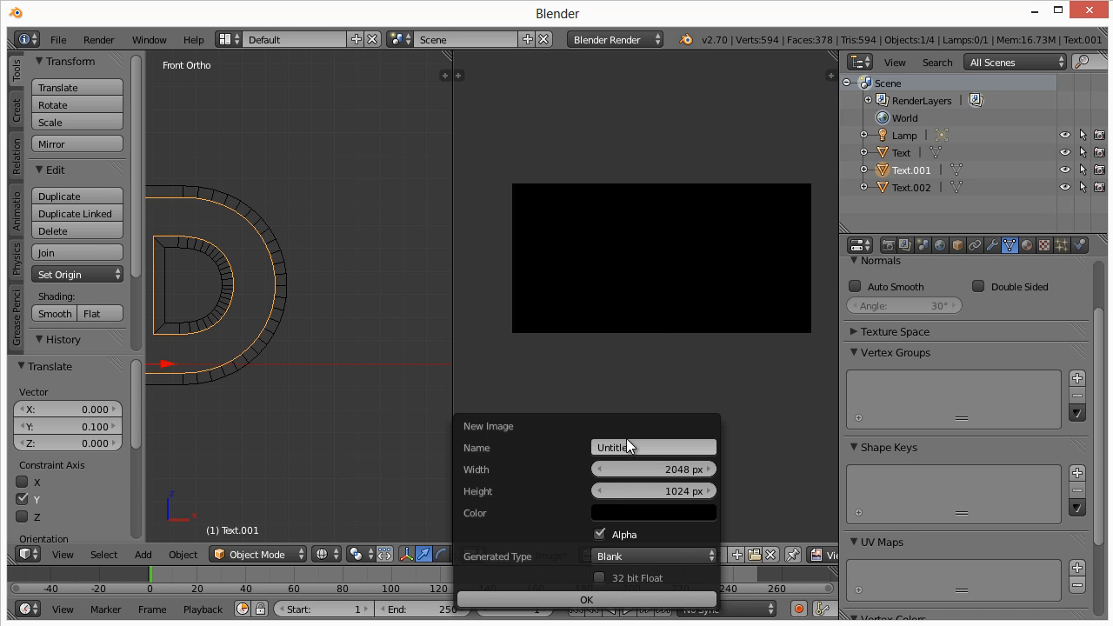
left_click(684, 489)
type("20")
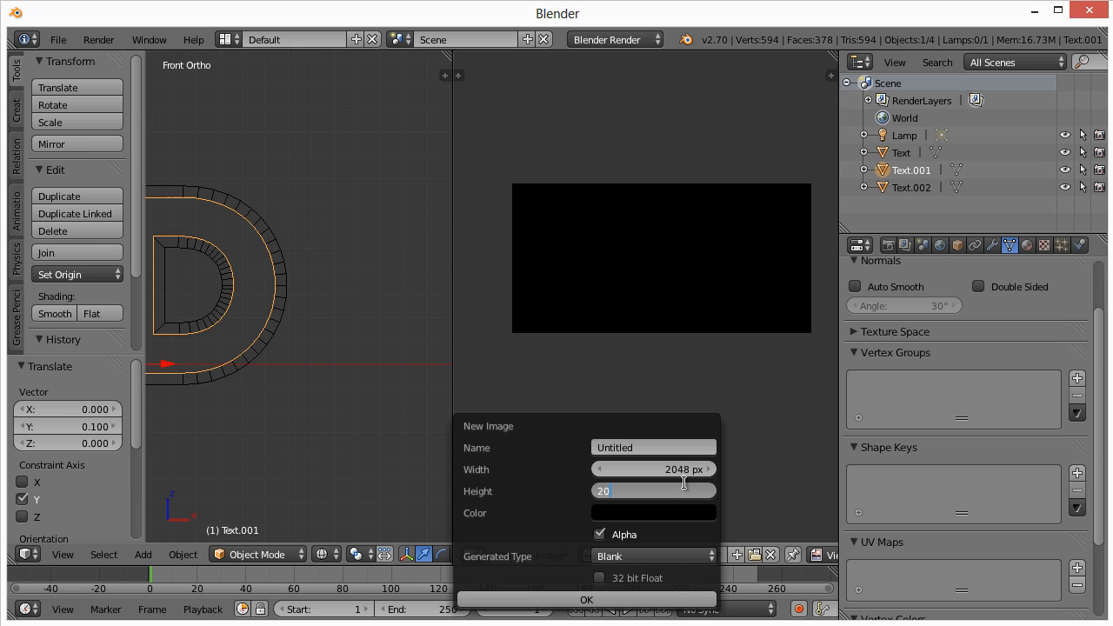
type("48")
key("Tab")
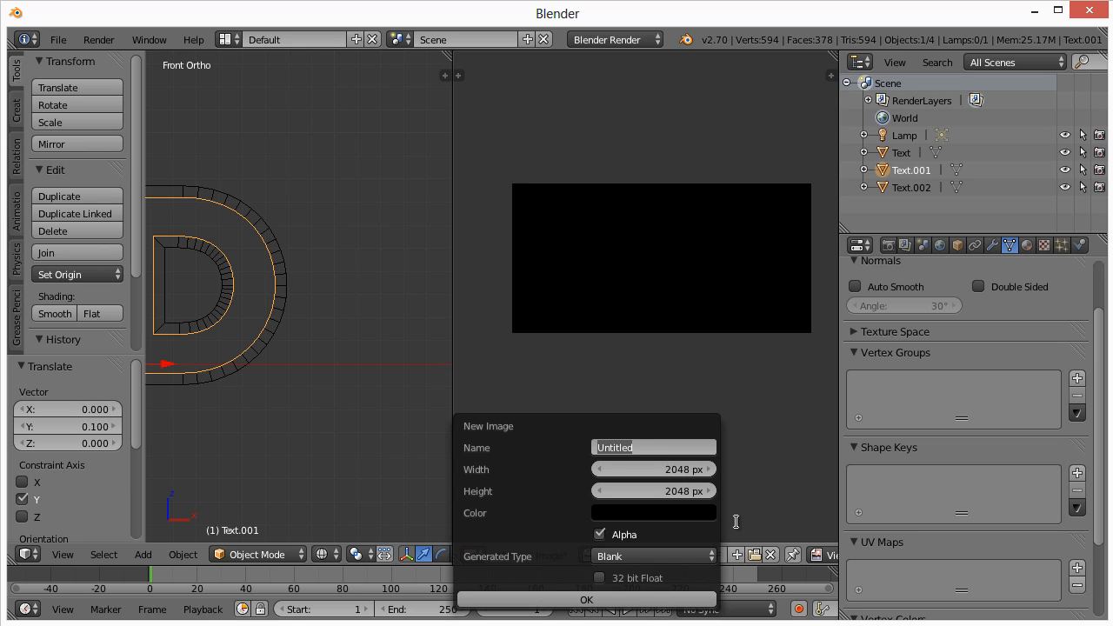
left_click(647, 602)
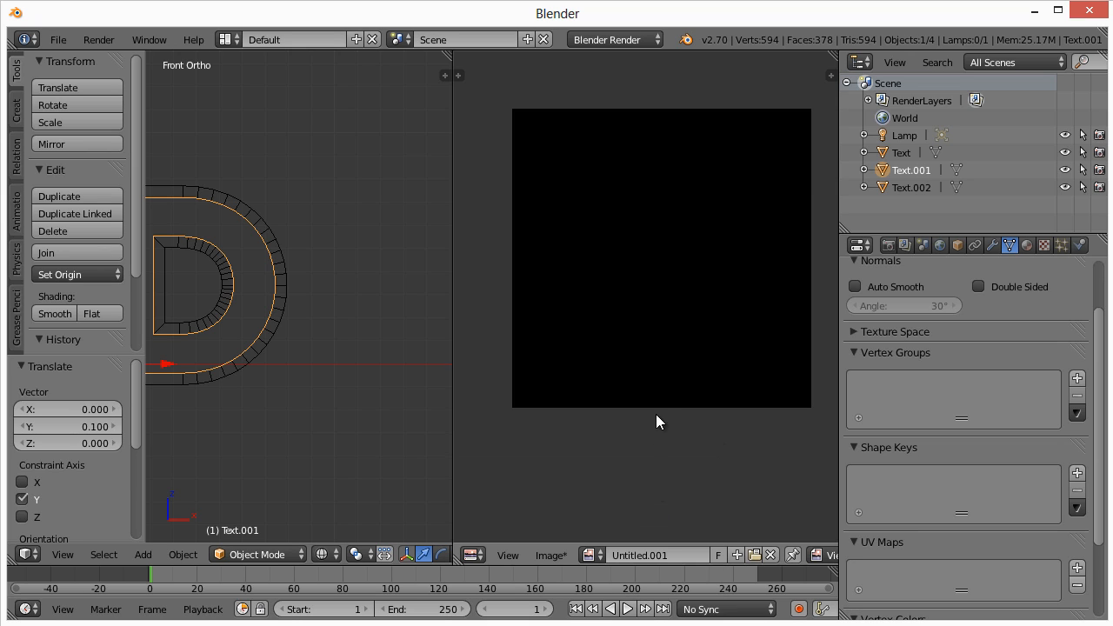
- Bring the whole letter into view and switch the viewport shading to Solid
middle_click_drag(285, 393, 385, 403, "shift")
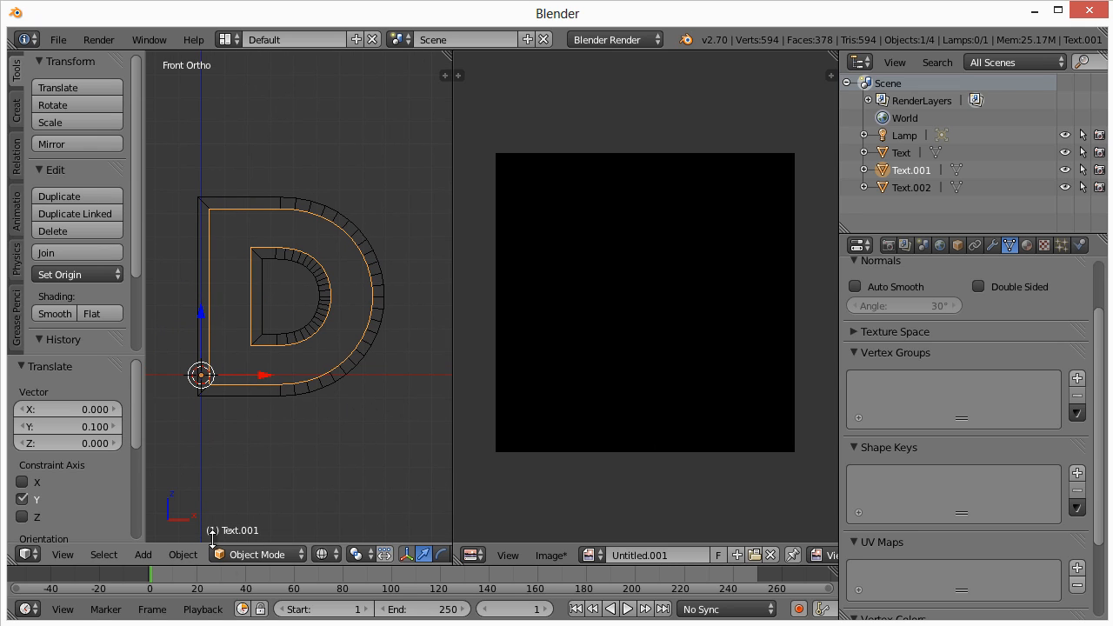
left_click(231, 557)
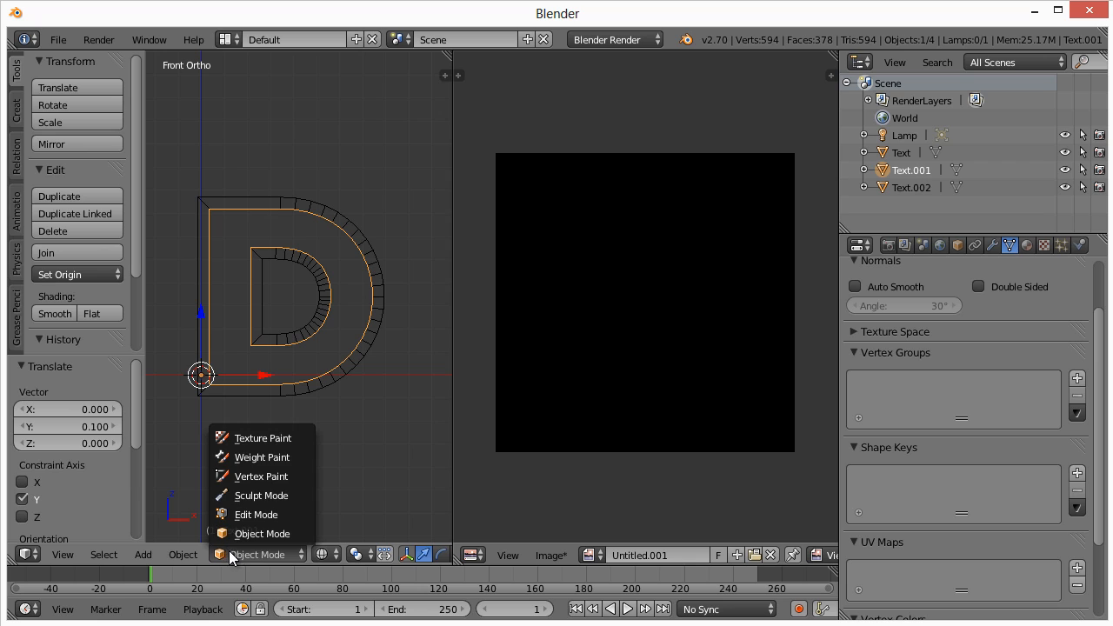
left_click(270, 553)
left_click(323, 554)
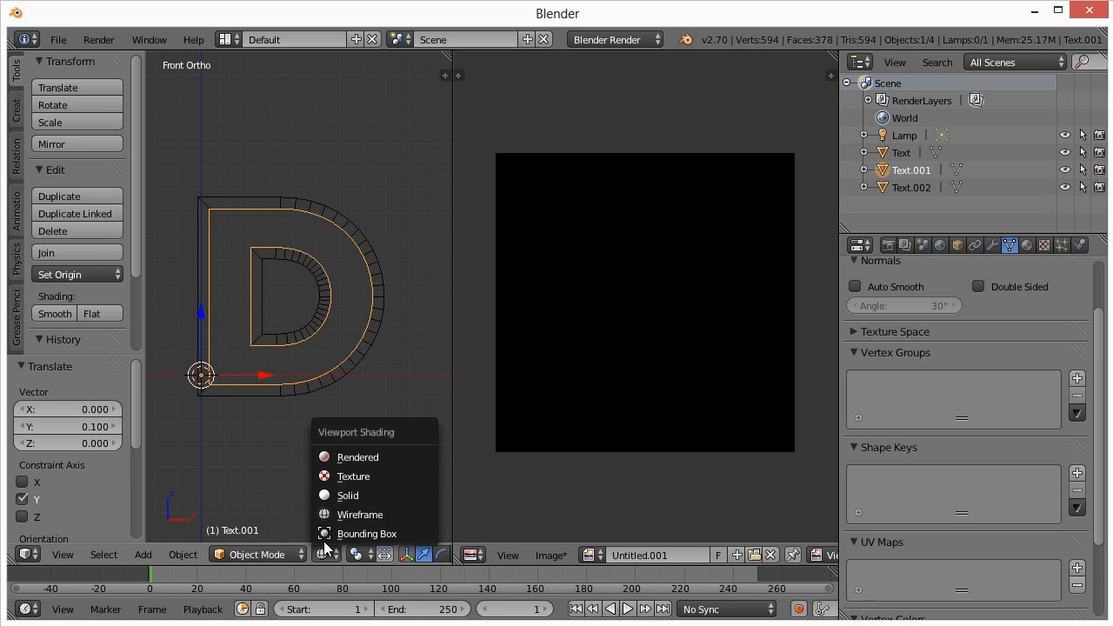
left_click(336, 496)
key("a")
key("a")
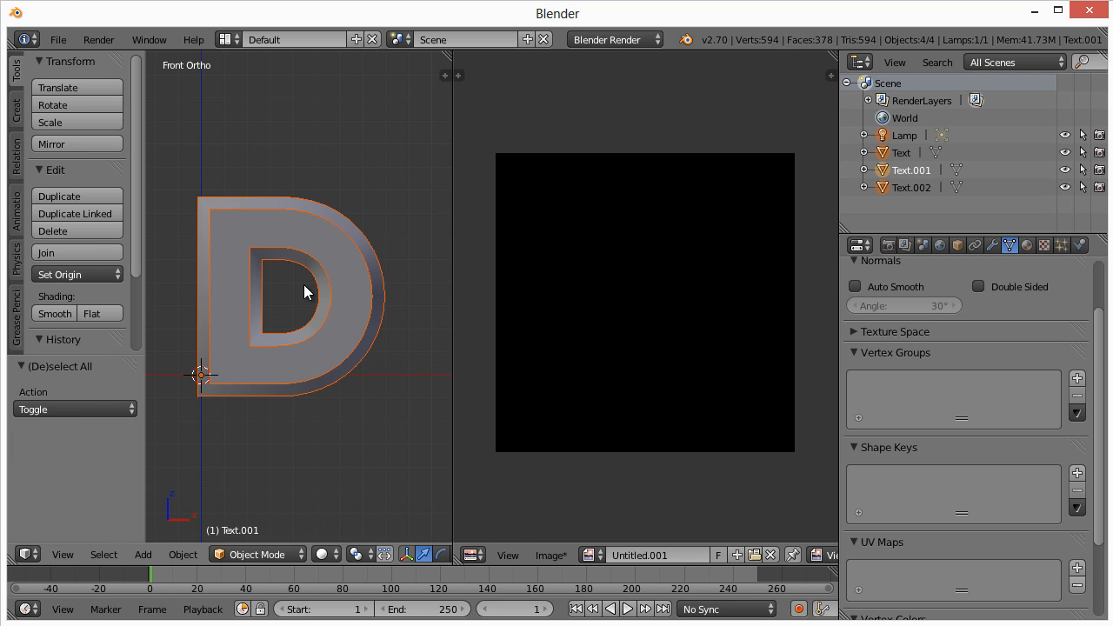
key("Tab")
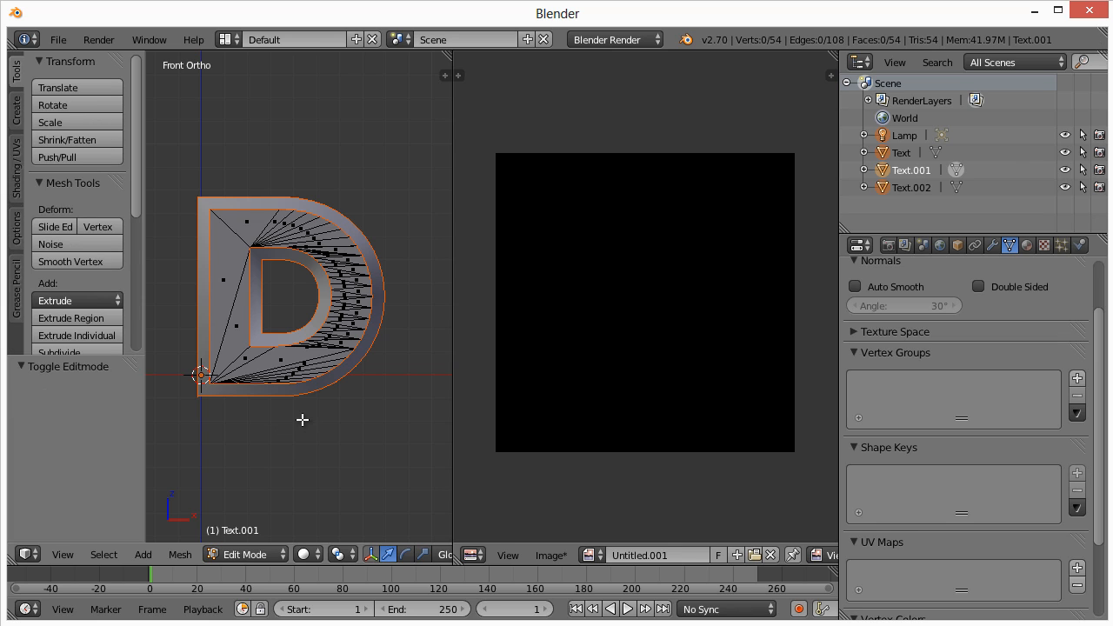
key("Tab")
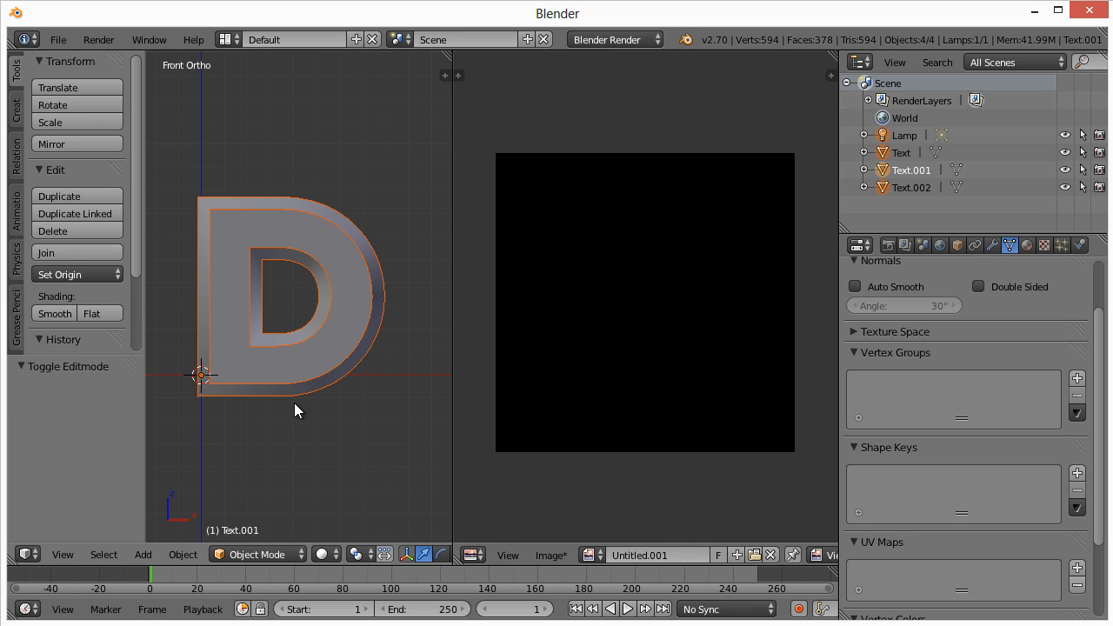
key("a")
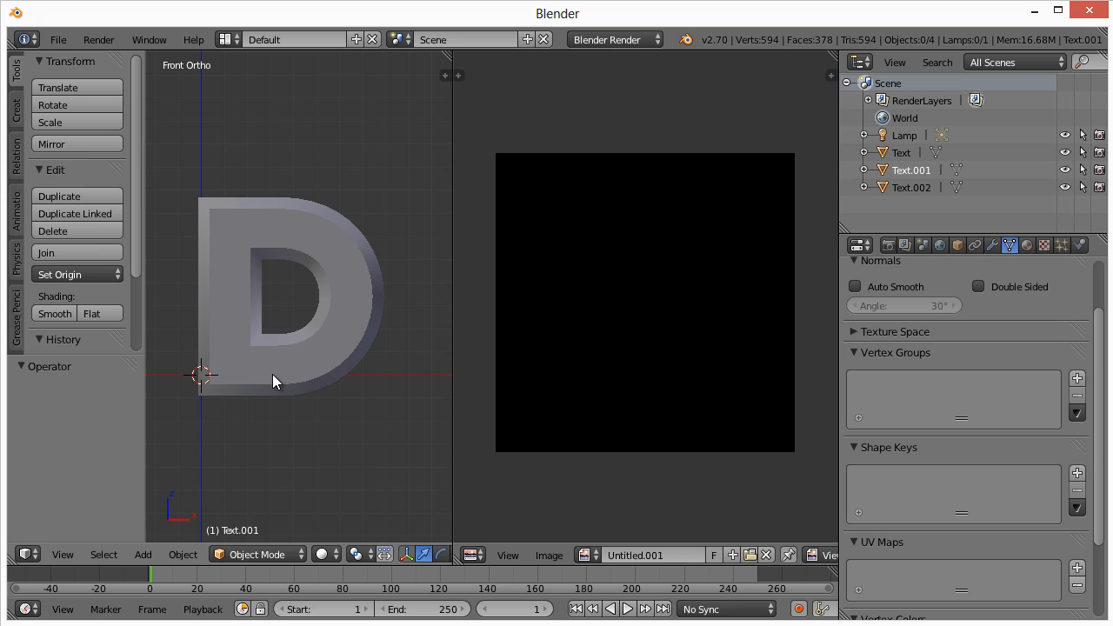
- Select the recess floor object, enter Edit Mode and select all of its geometry
right_click(248, 229)
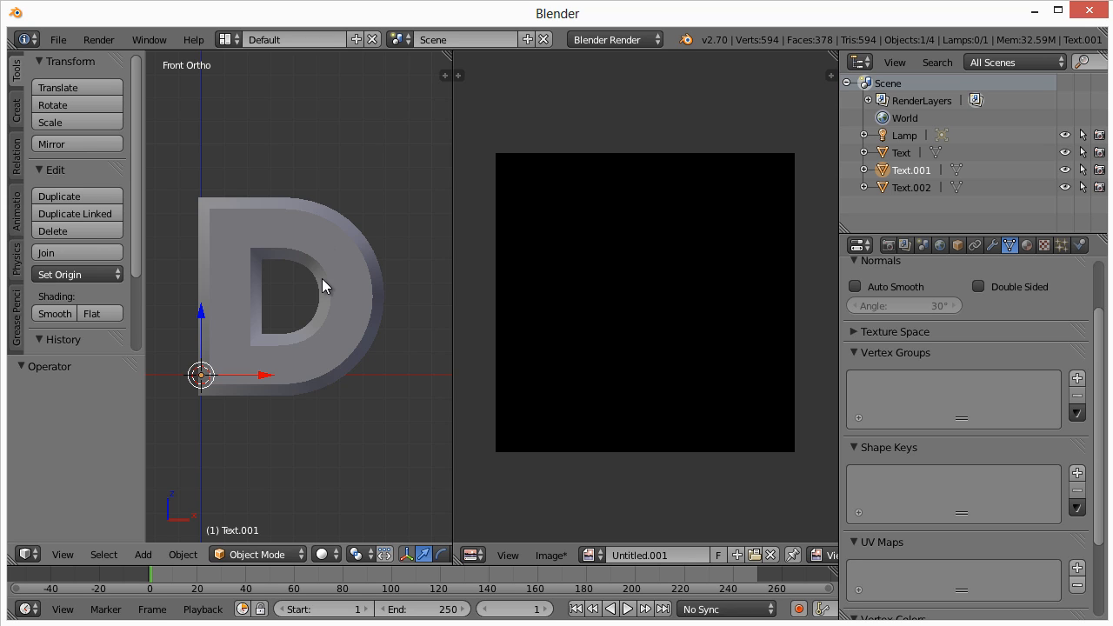
key("Tab")
key("a")
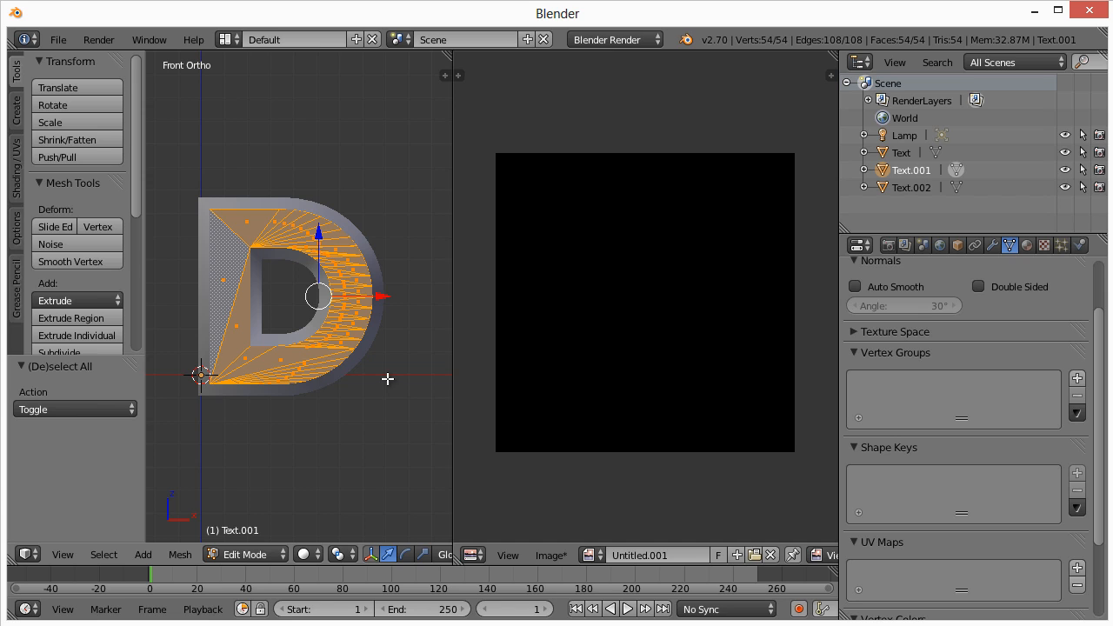
- Try the standard Unwrap on the selected recess floor faces
key("u")
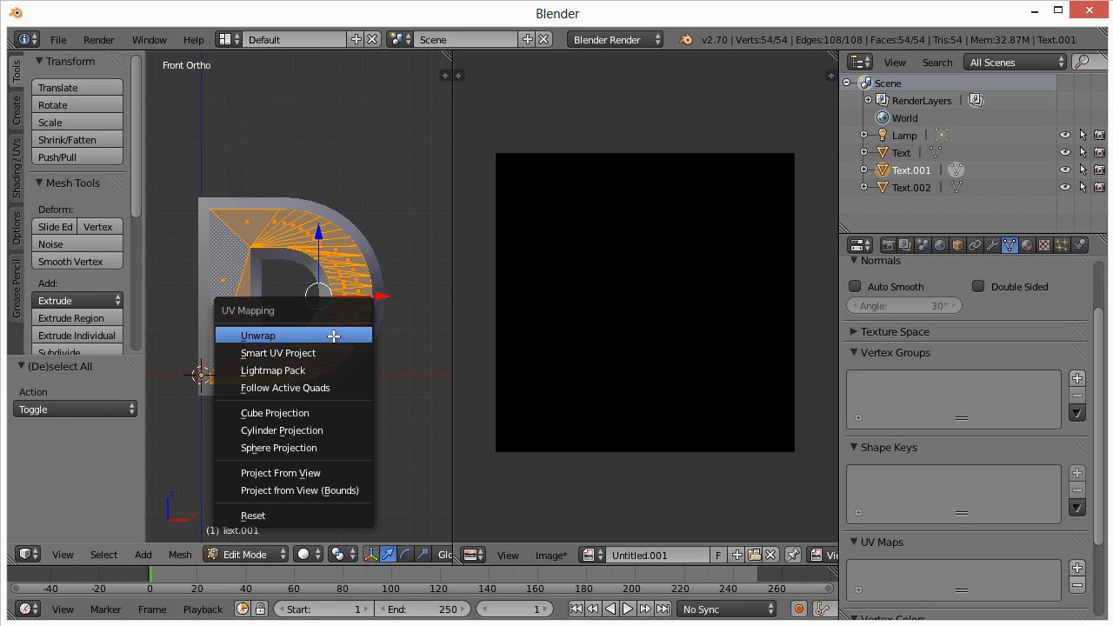
left_click(333, 335)
key("ctrl+z")
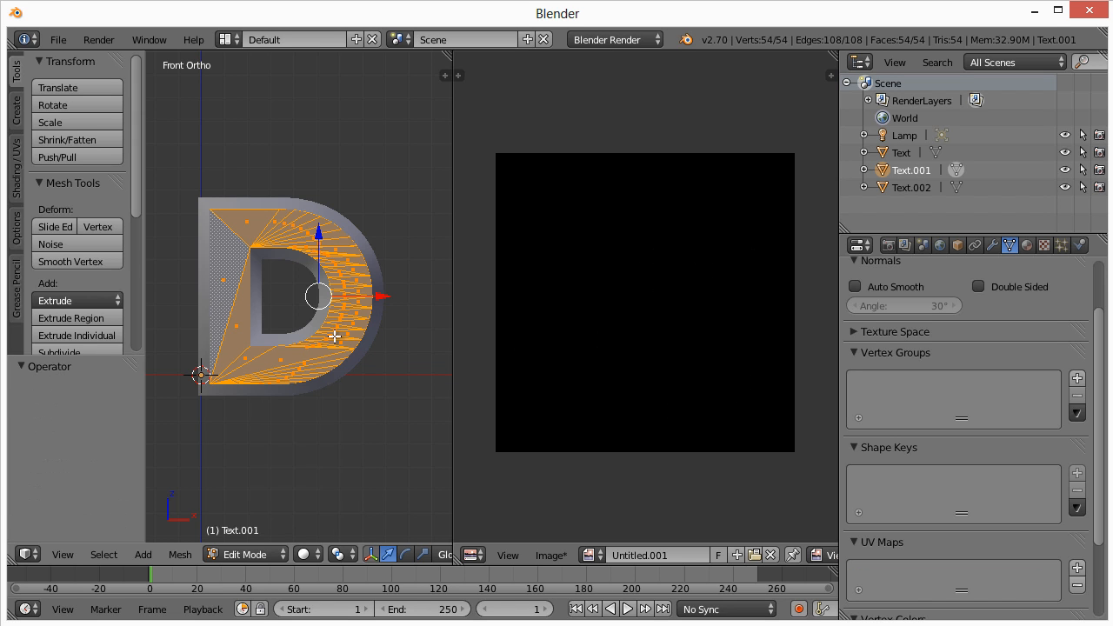
- Unwrap the selected faces with Project From View and scale up the resulting UV layout over the blank image
key("u")
left_click(309, 465)
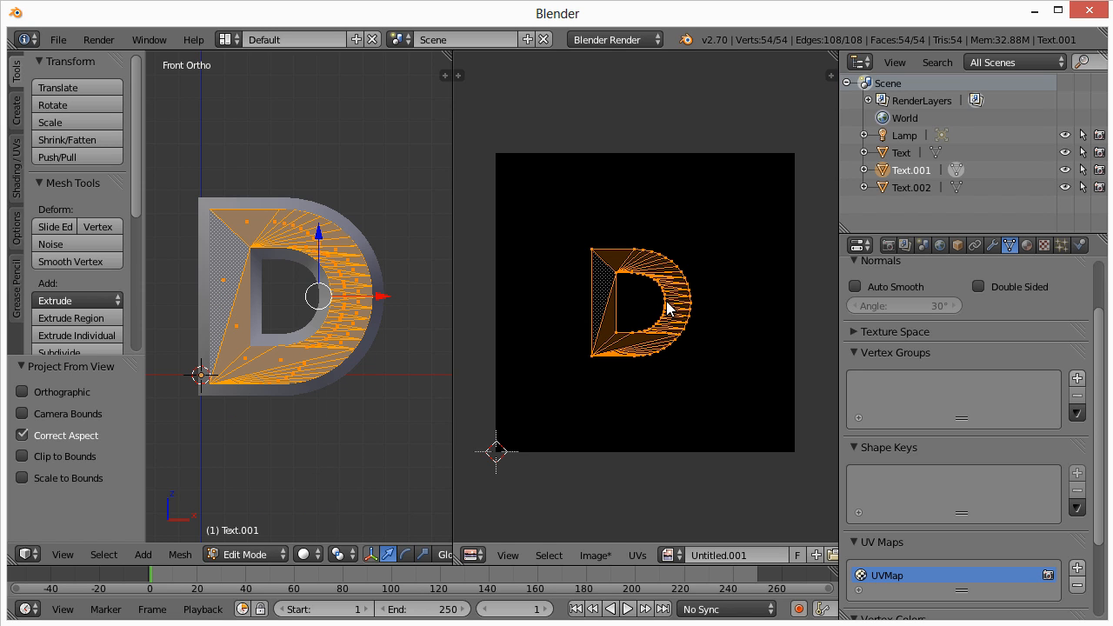
key("s")
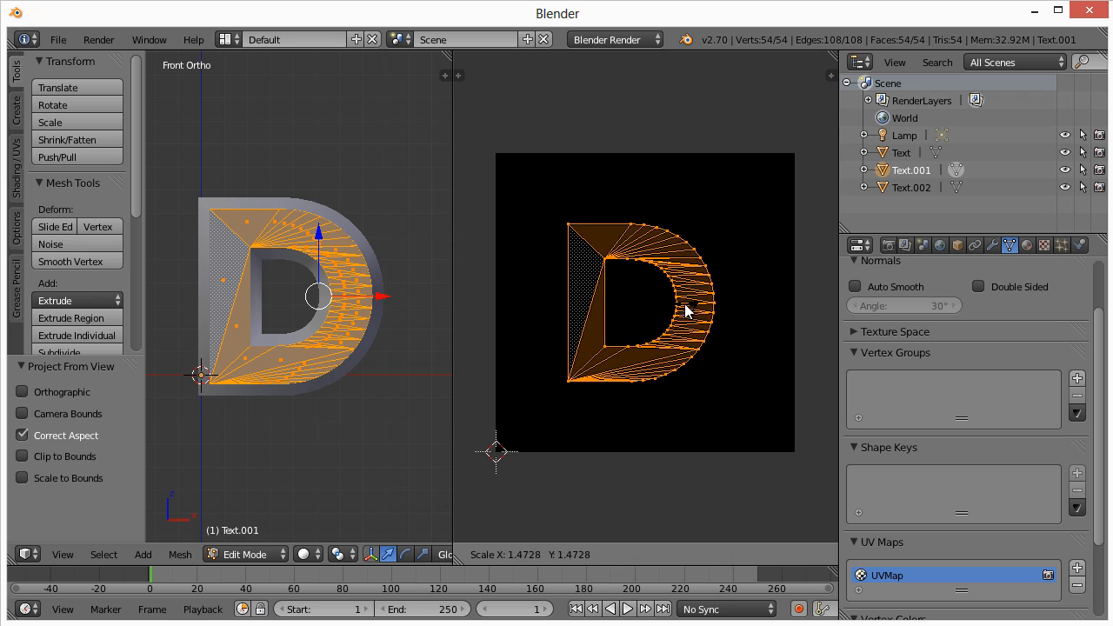
left_click(704, 315)
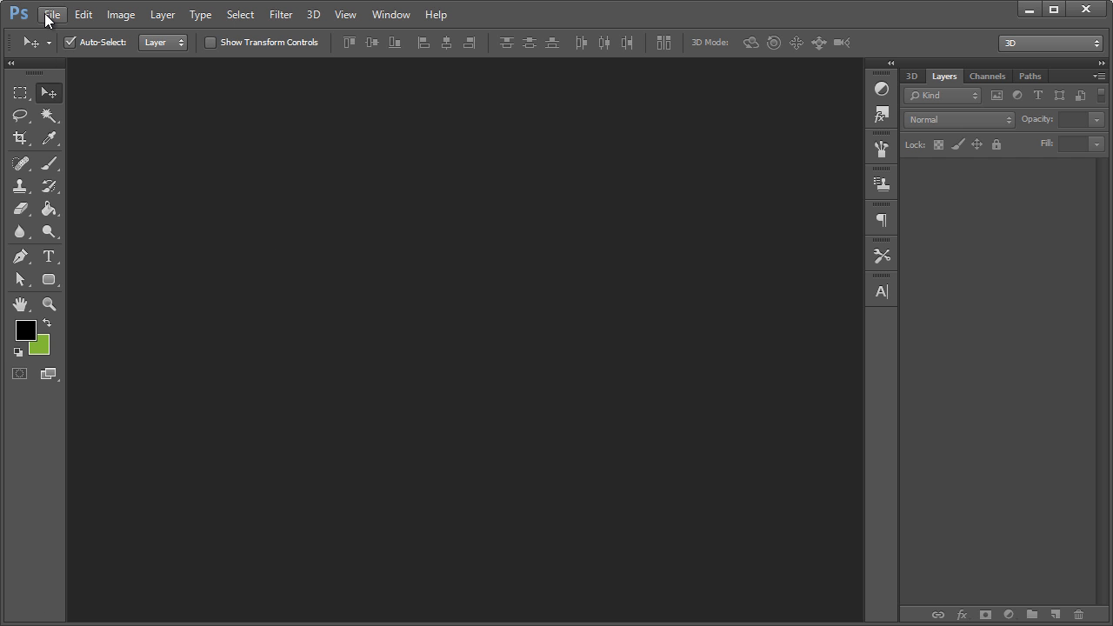
- Switch to Photoshop and create a new transparent document 2048 px wide and 2048 px high
left_click(44, 15)
left_click(47, 30)
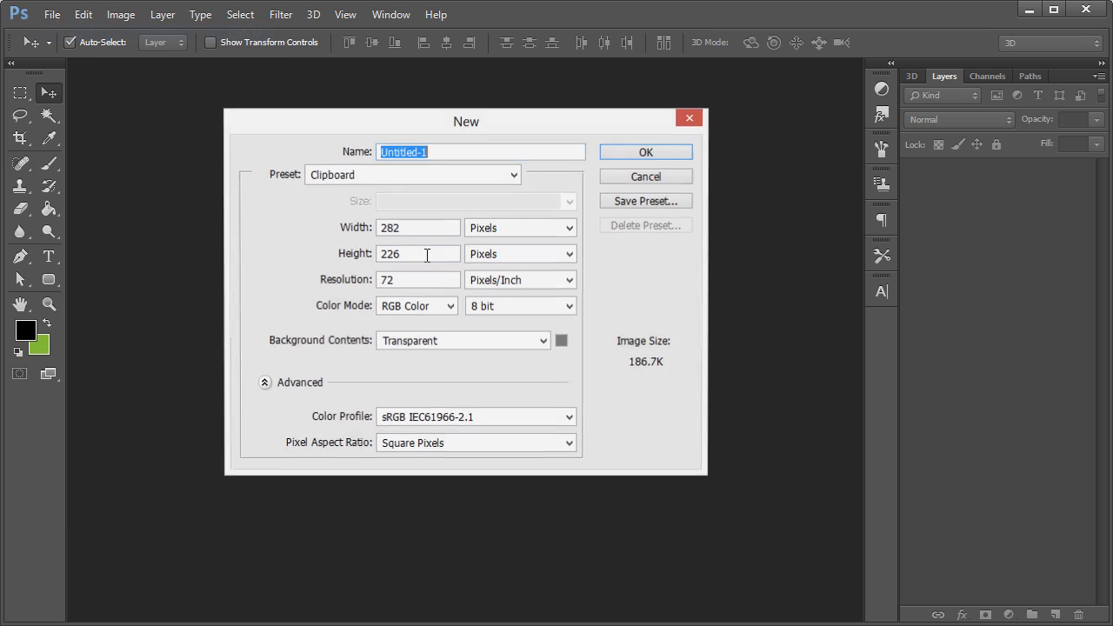
left_click_drag(439, 234, 284, 239)
type("2048")
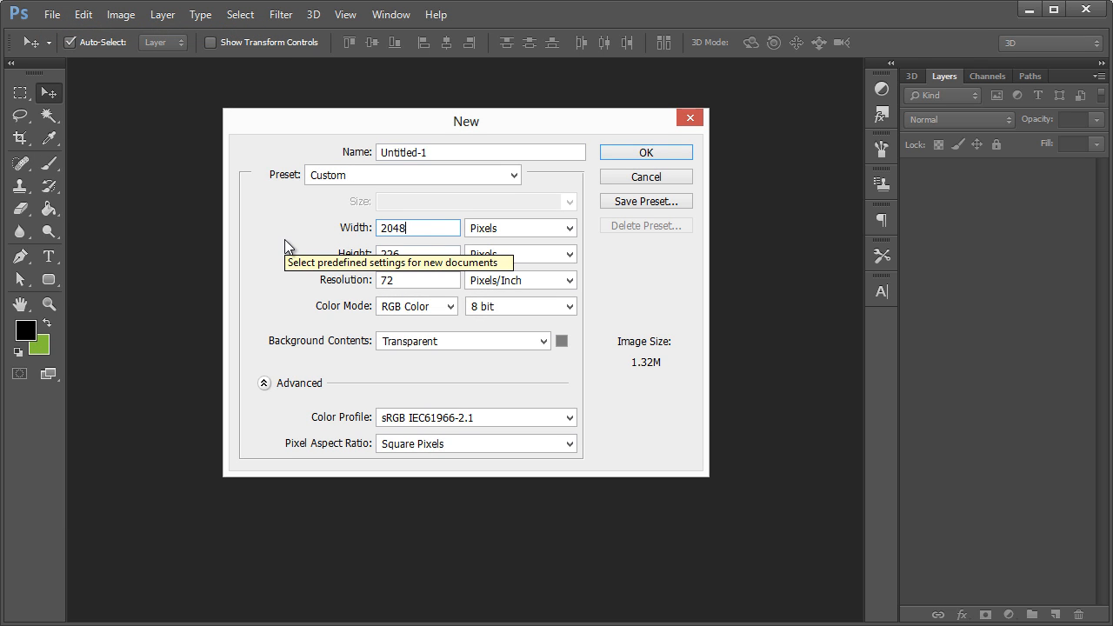
key("Tab")
key("Tab")
type("2048")
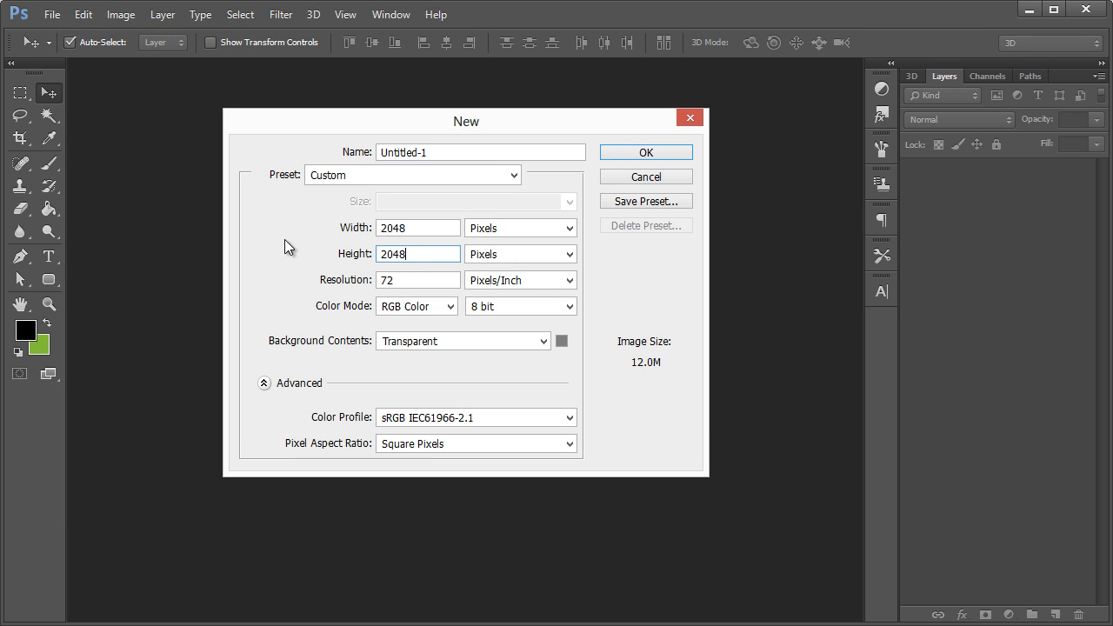
key("Return")
- Fill the empty layer with black and enable a Pattern Overlay in its layer style
left_click(48, 210)
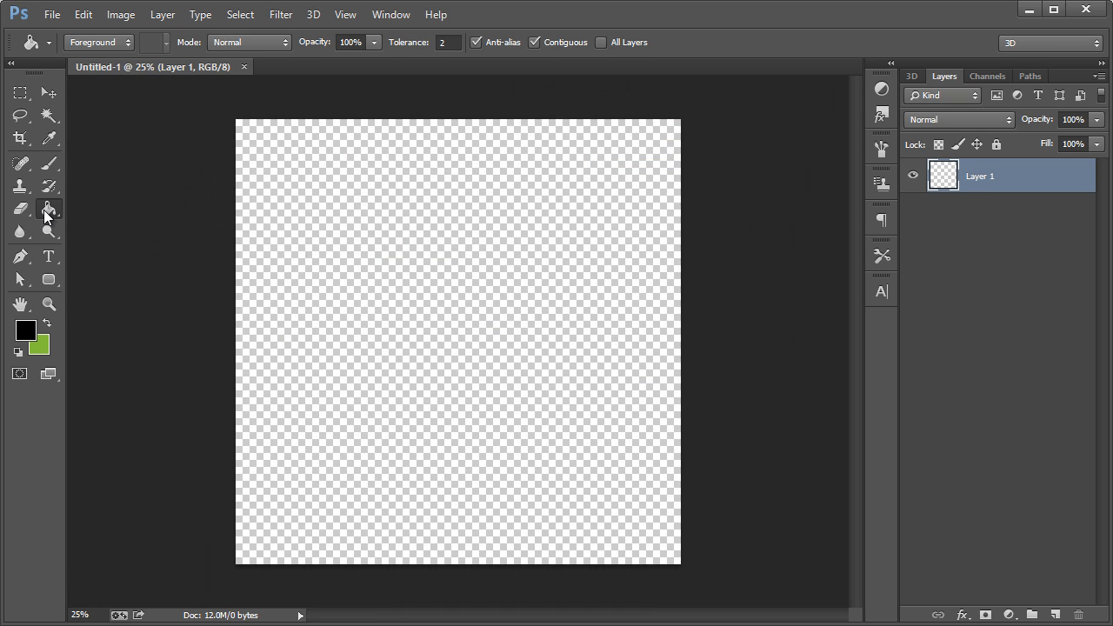
left_click(418, 266)
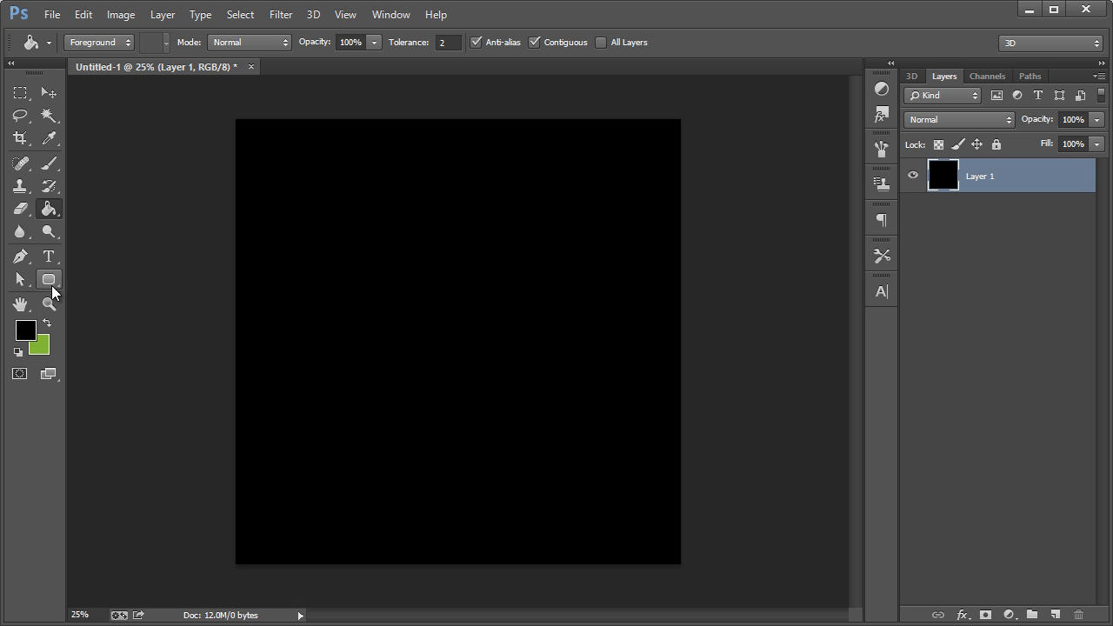
double_click(1088, 180)
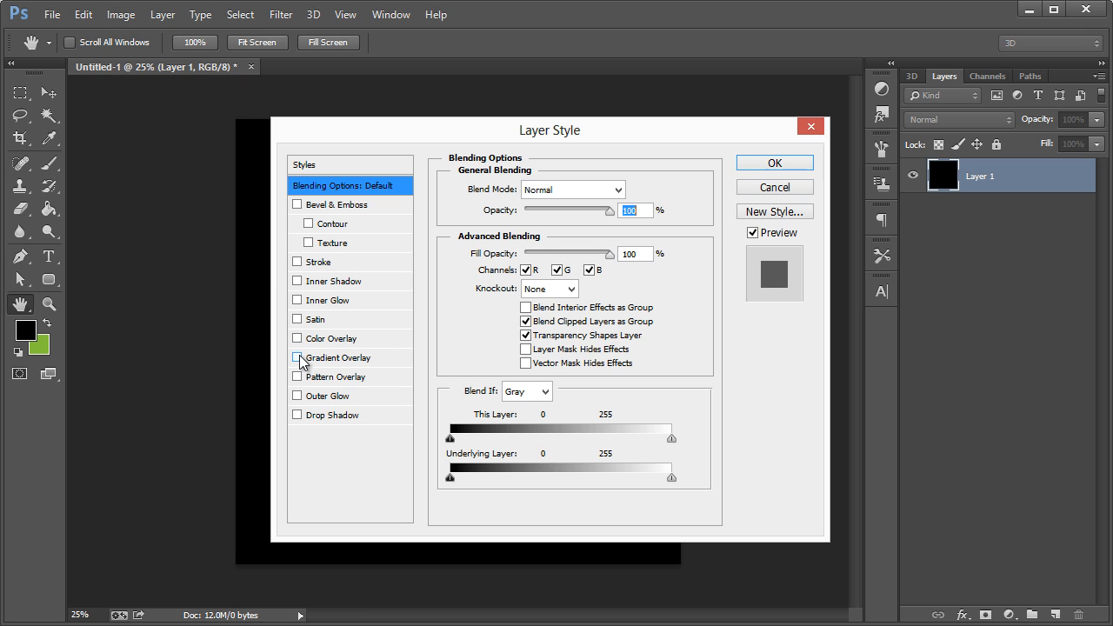
left_click(298, 376)
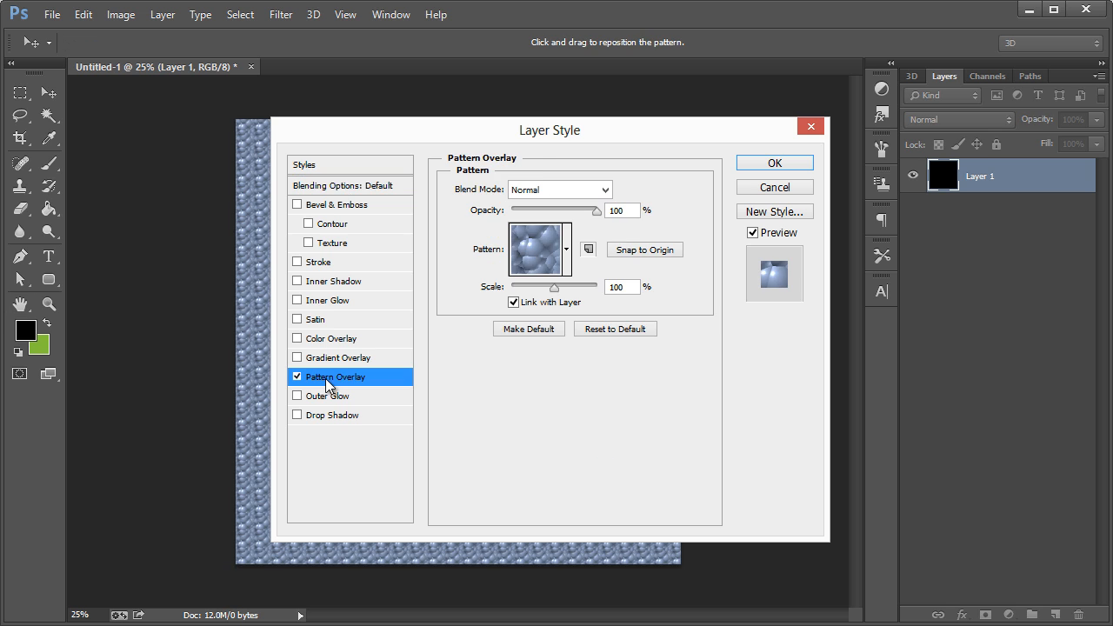
- Choose the black hexagon mesh pattern for the Pattern Overlay, keeping the Normal blend mode
left_click_drag(552, 131, 699, 129)
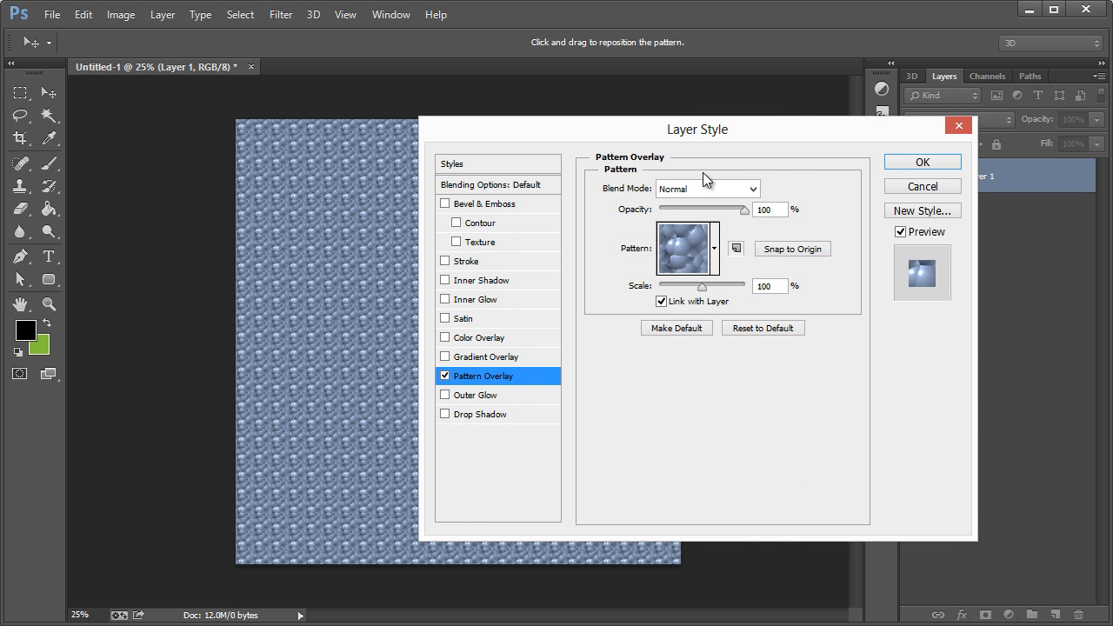
left_click(701, 191)
left_click(703, 191)
left_click(714, 248)
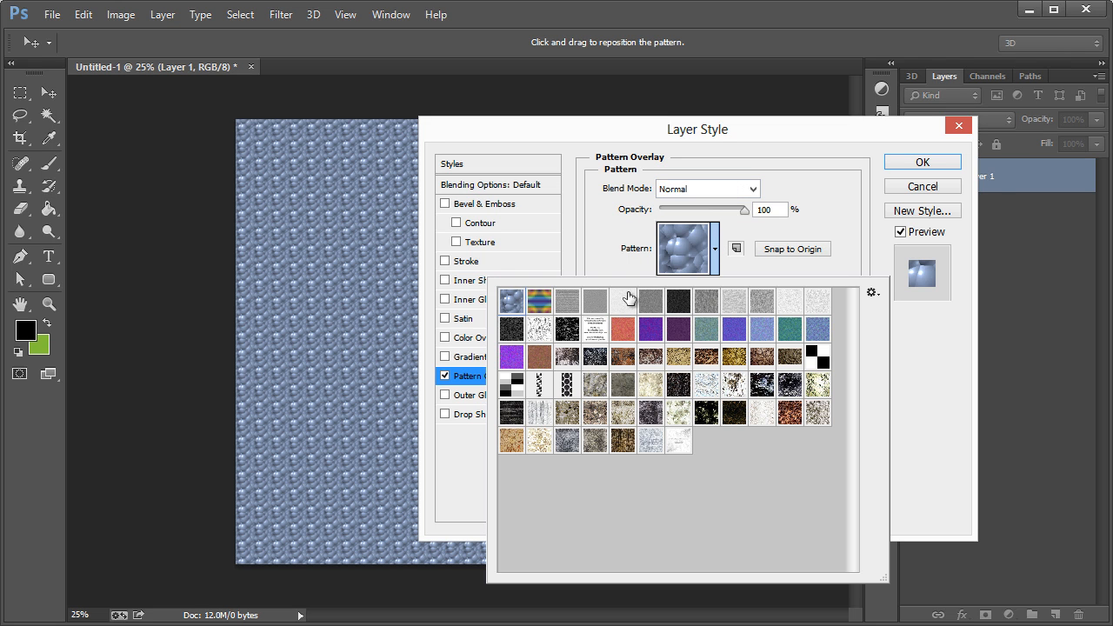
left_click(566, 387)
left_click(809, 178)
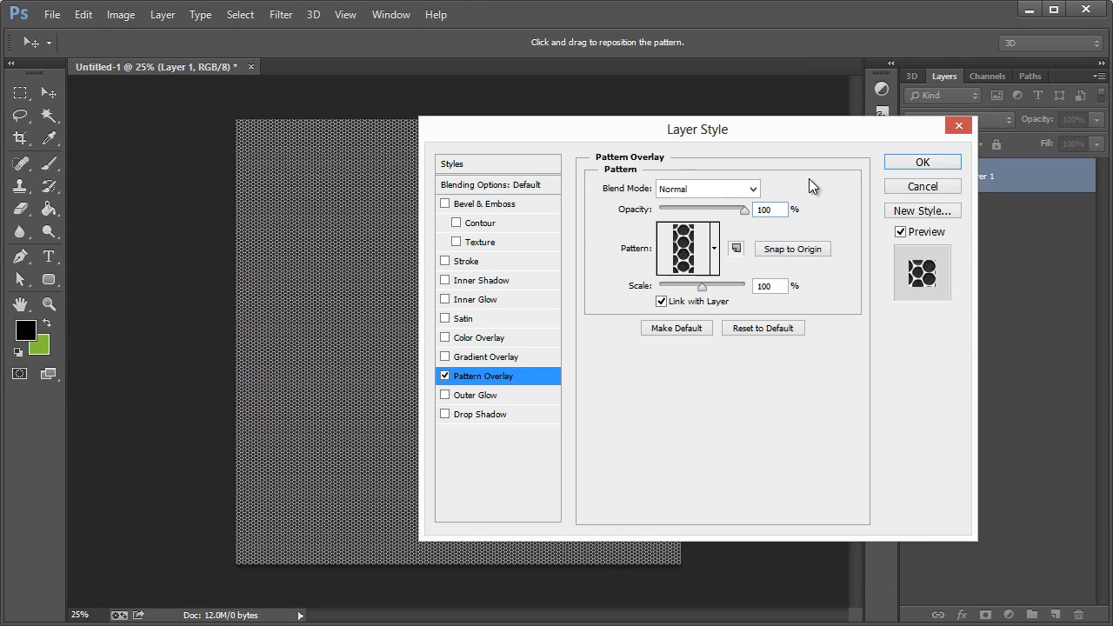
- Increase the Pattern Overlay scale to about 165% and apply the layer style
left_click_drag(689, 136, 724, 145)
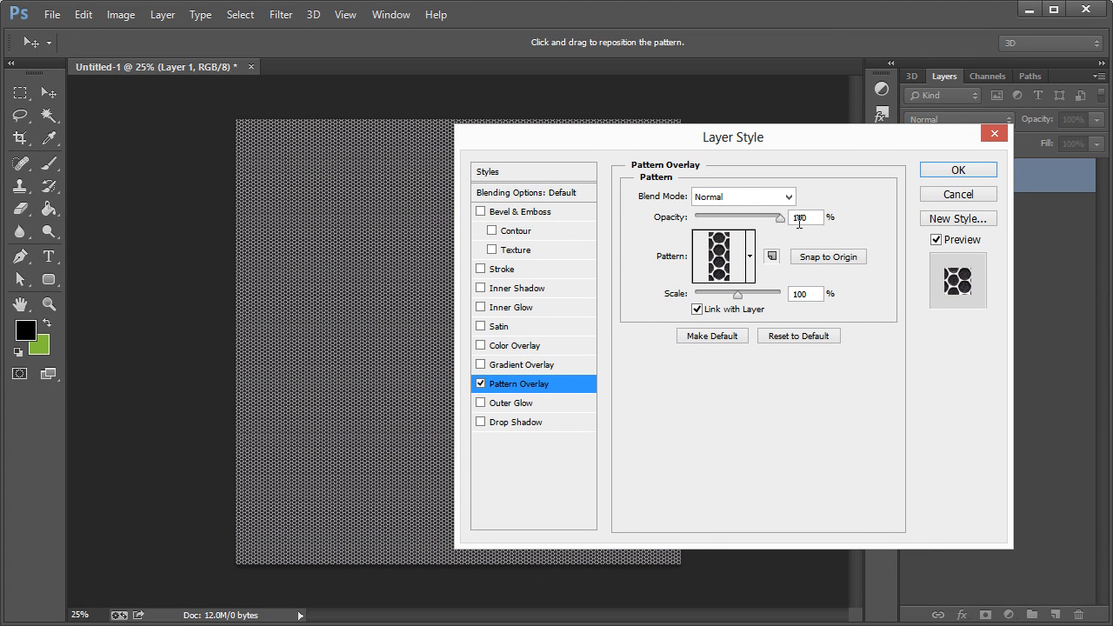
left_click_drag(739, 295, 744, 300)
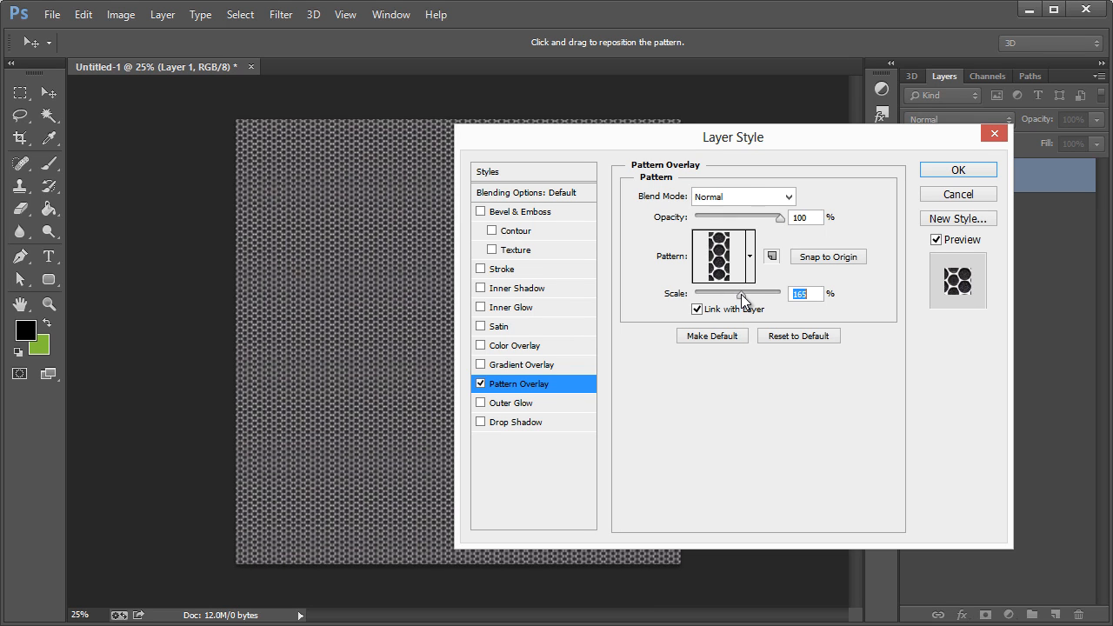
left_click_drag(744, 300, 742, 299)
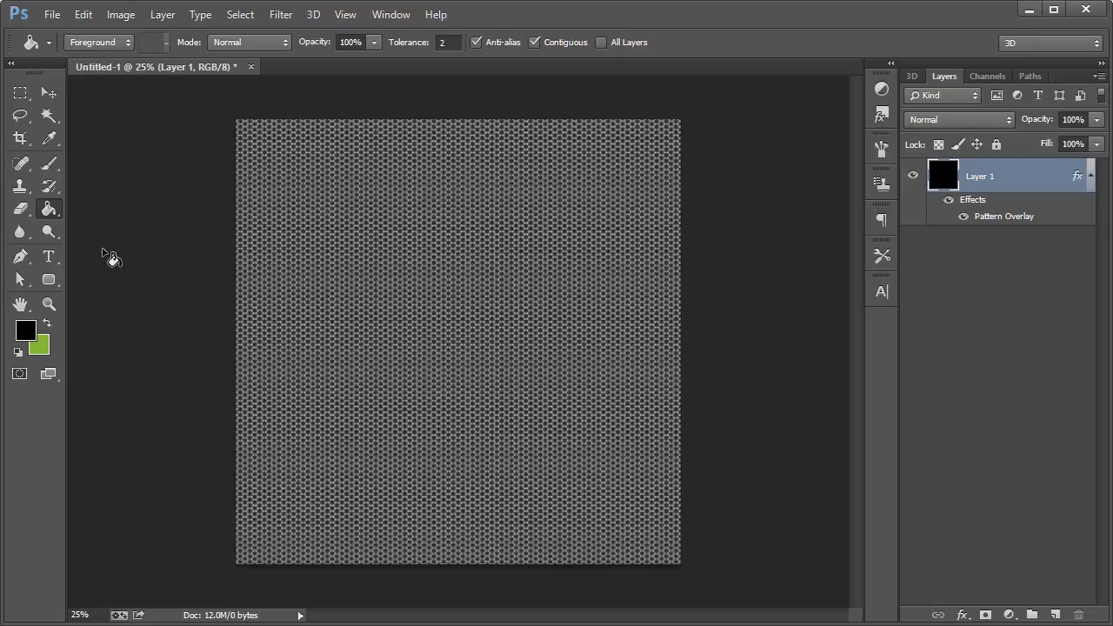
- Zoom in on the canvas to examine the hexagon pattern's detail
left_click(49, 303)
left_click(406, 238)
left_click(425, 236)
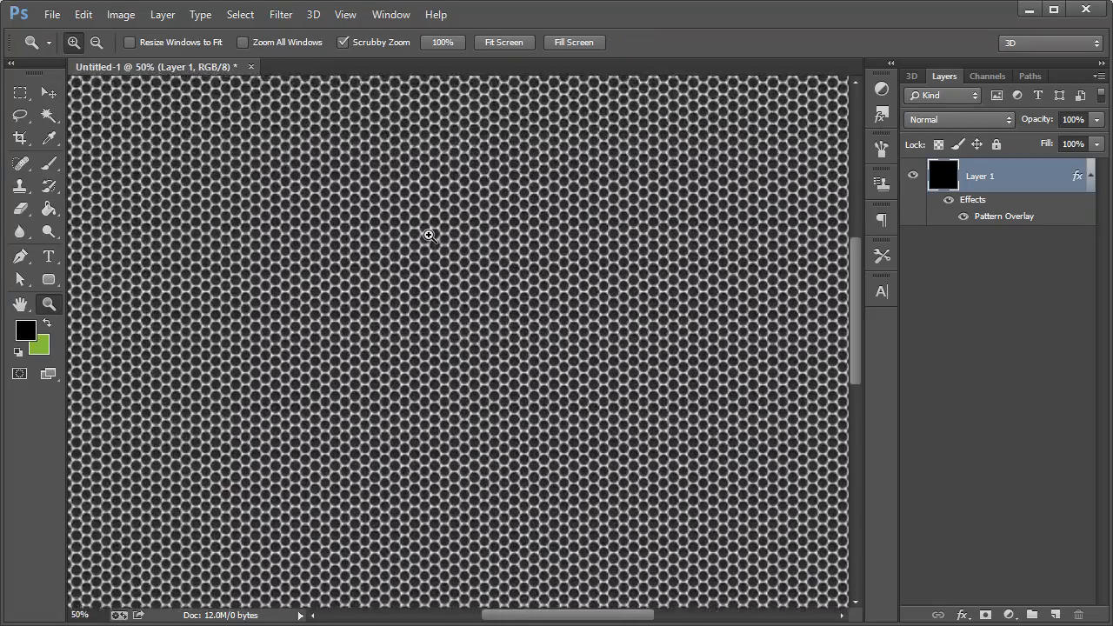
left_click(427, 234)
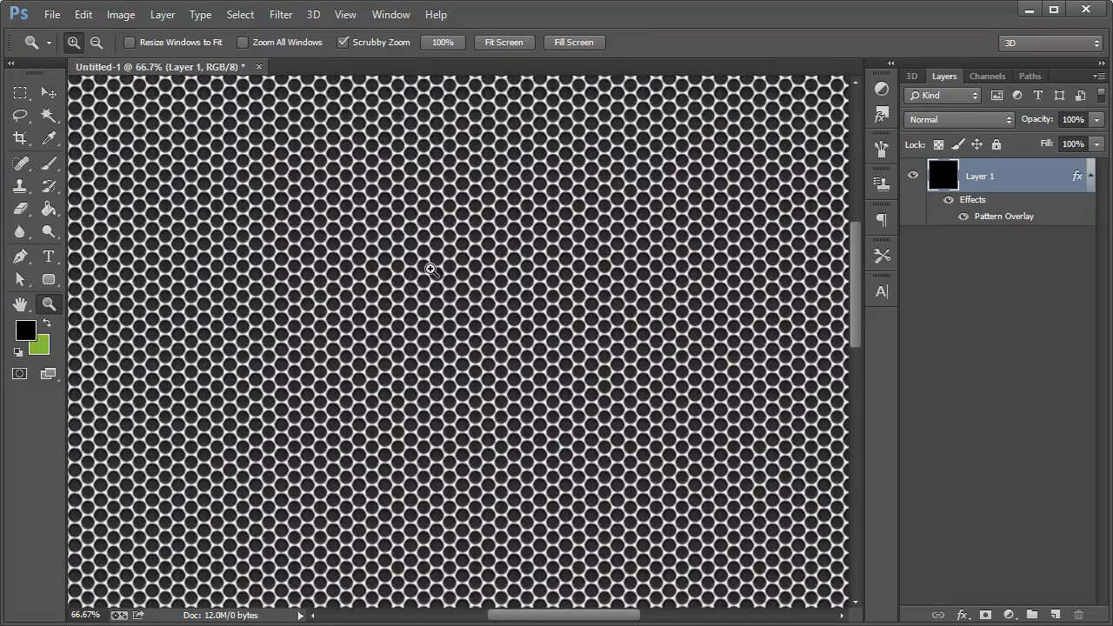
left_click(430, 270)
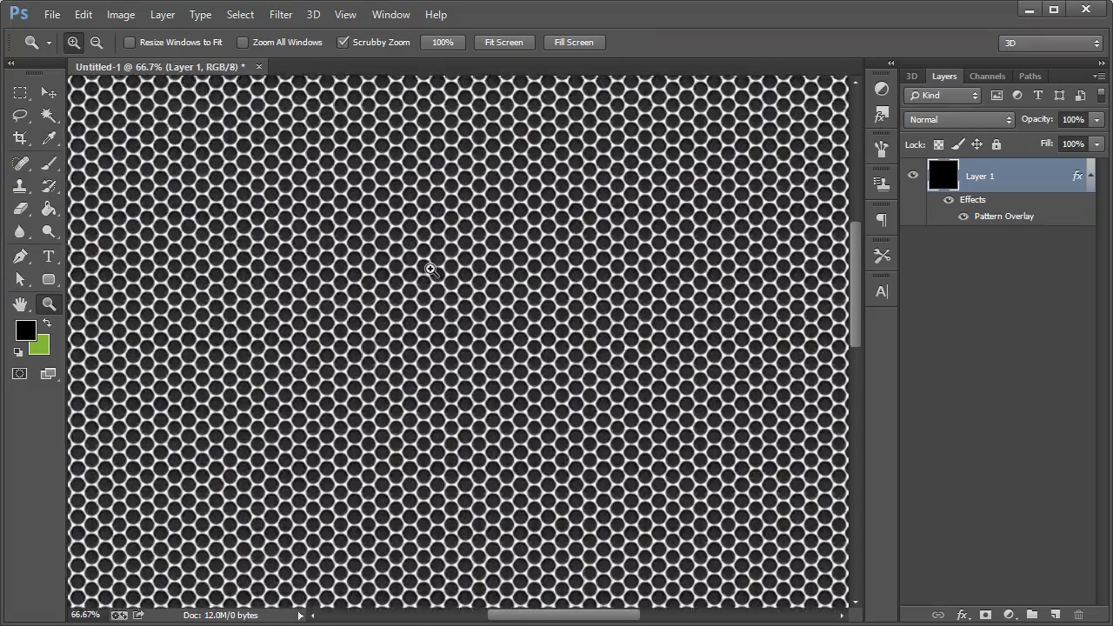
- Examine the hexagon pattern at several zoom levels, finishing with the whole canvas fitted on screen
right_click(357, 227)
left_click(378, 256)
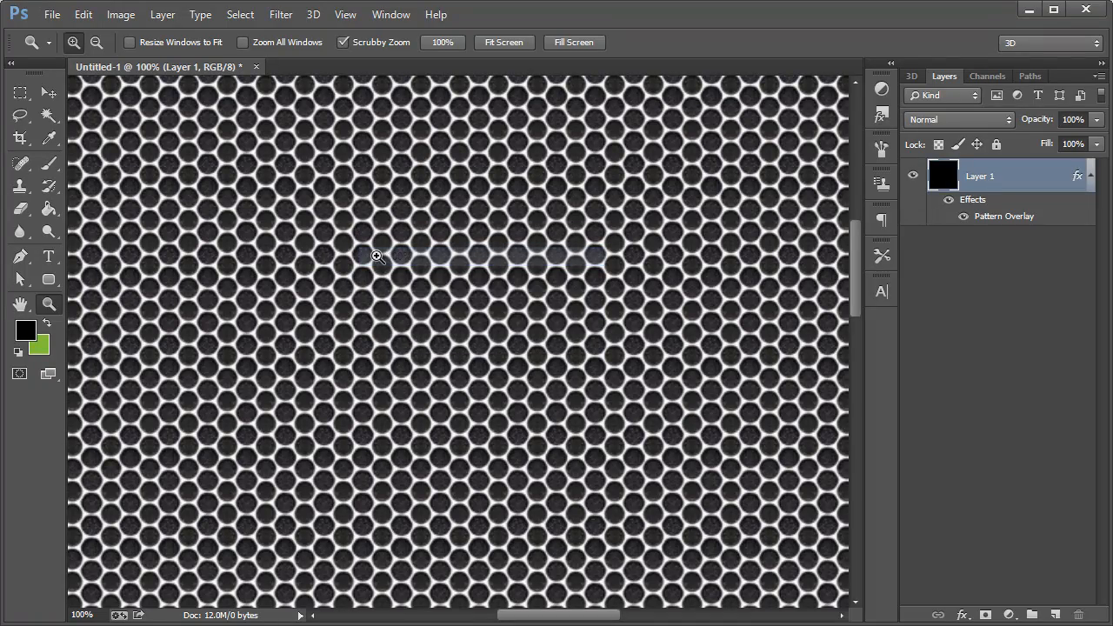
right_click(379, 255)
left_click(415, 369)
right_click(416, 322)
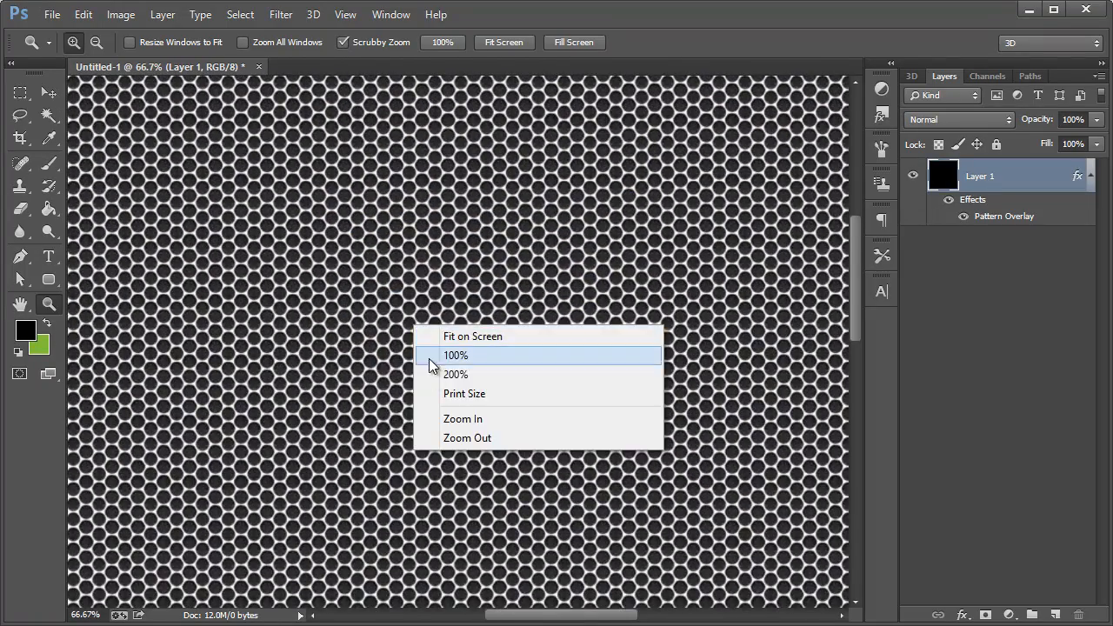
left_click(445, 436)
right_click(441, 357)
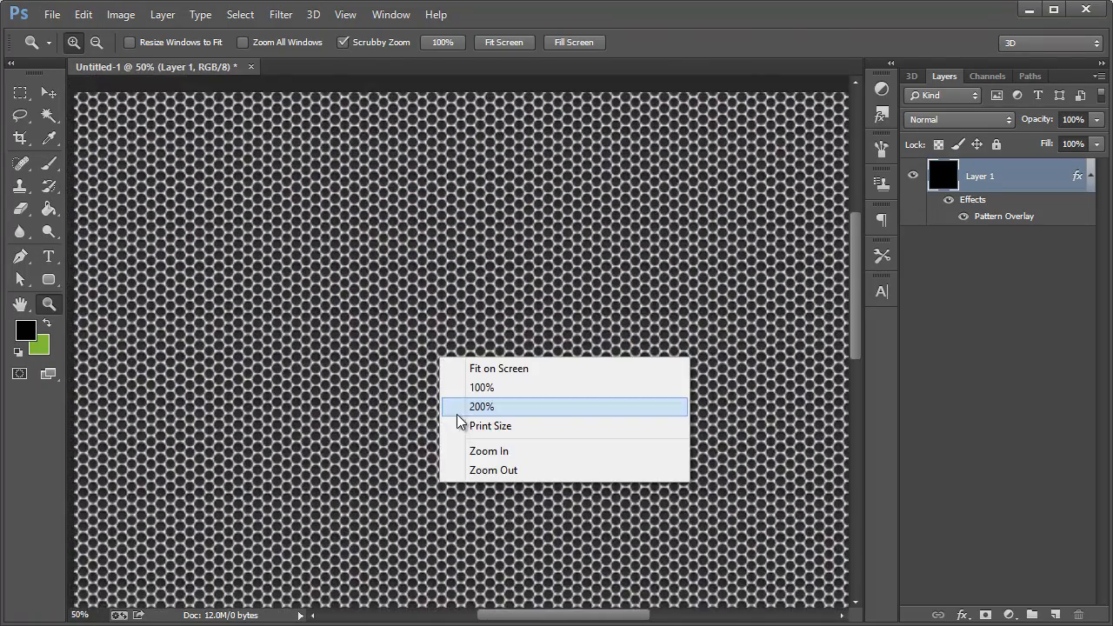
left_click(483, 368)
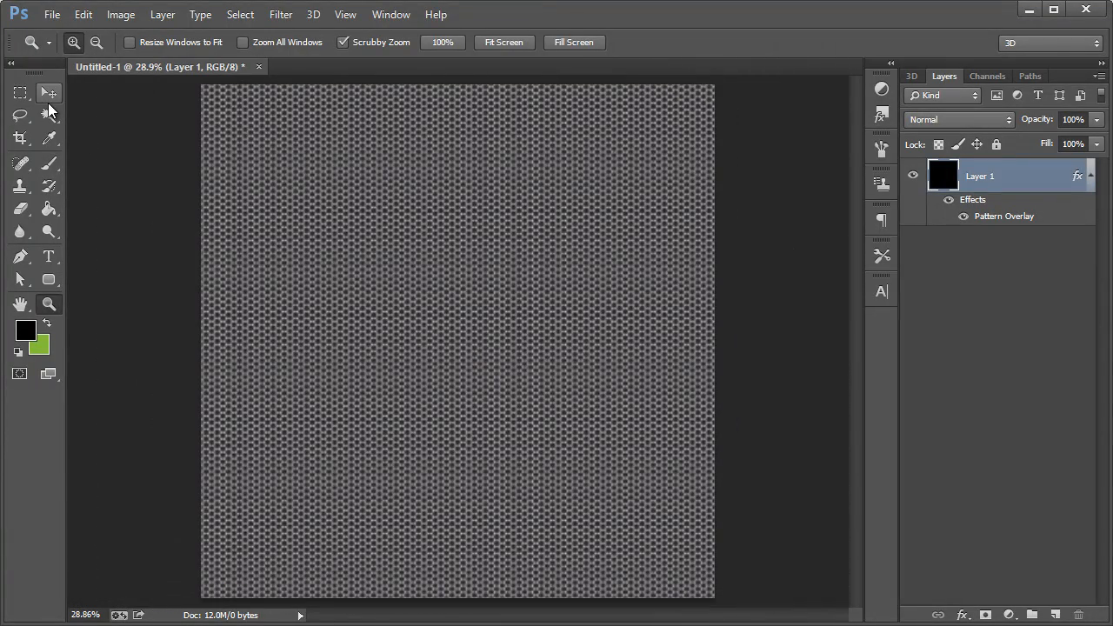
- Rasterize the layer style of Layer 1 and inspect the resulting hexagon pattern up close
right_click(981, 181)
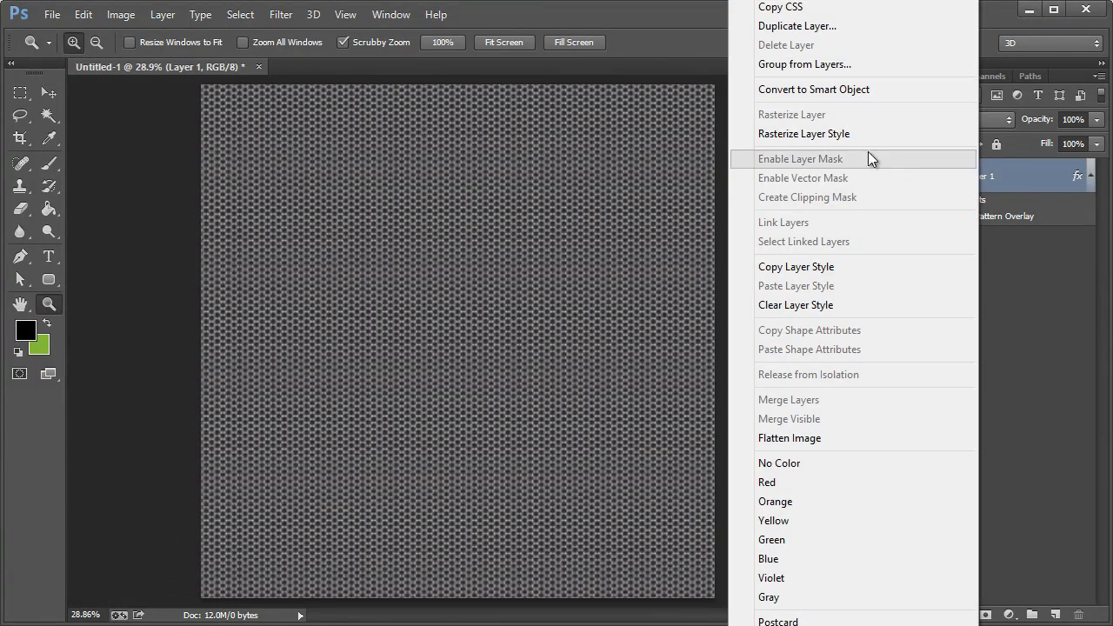
left_click(808, 135)
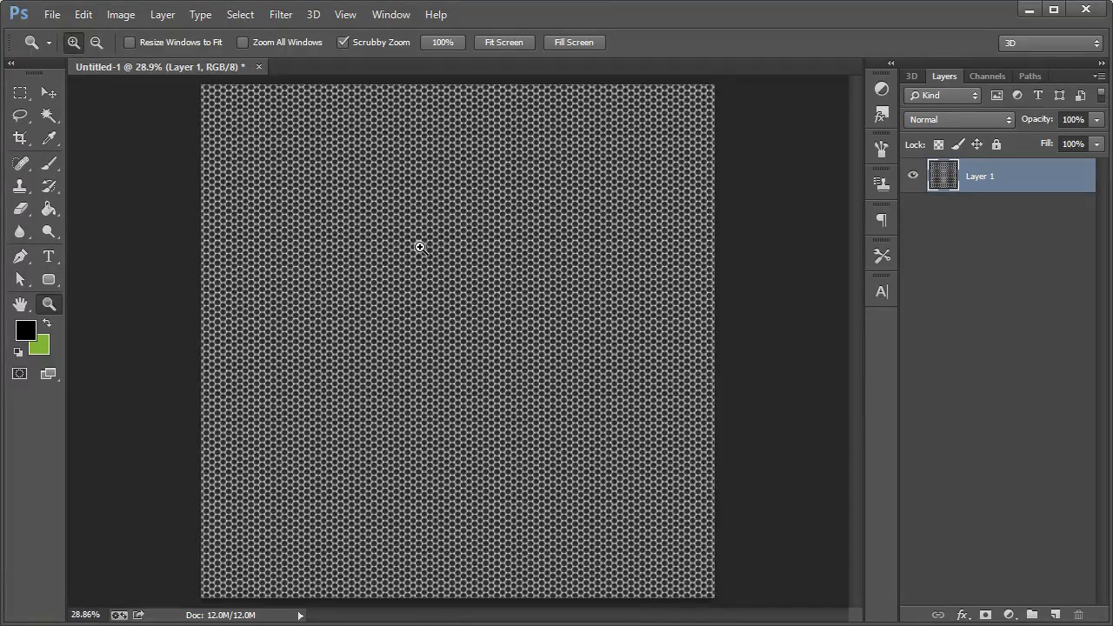
scroll(418, 247, "up", 8, "alt")
scroll(420, 248, "down", 1, "alt")
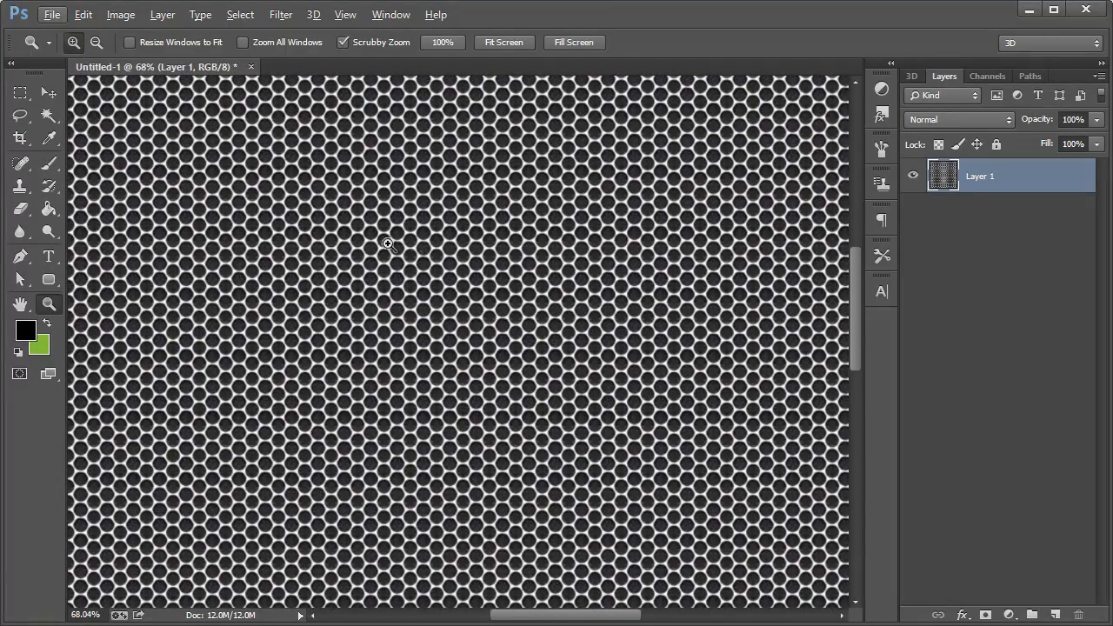
scroll(419, 247, "down", 2)
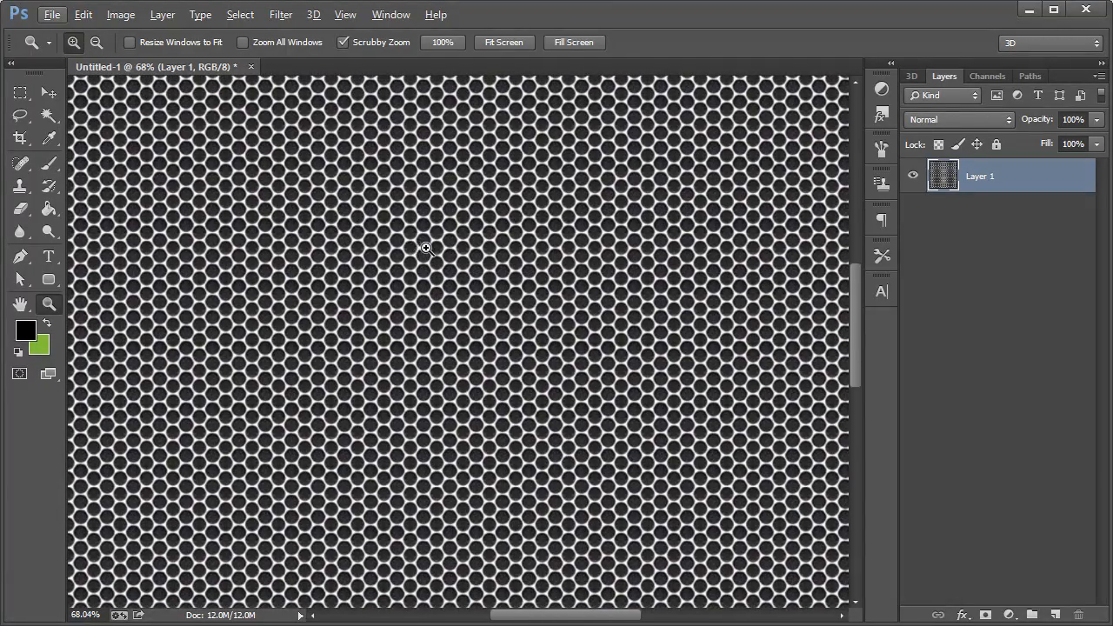
- Export the texture with Save for Web as a JPEG named honeycom in the 83-Blender Text Tutorial folder
left_click(52, 14)
left_click(97, 255)
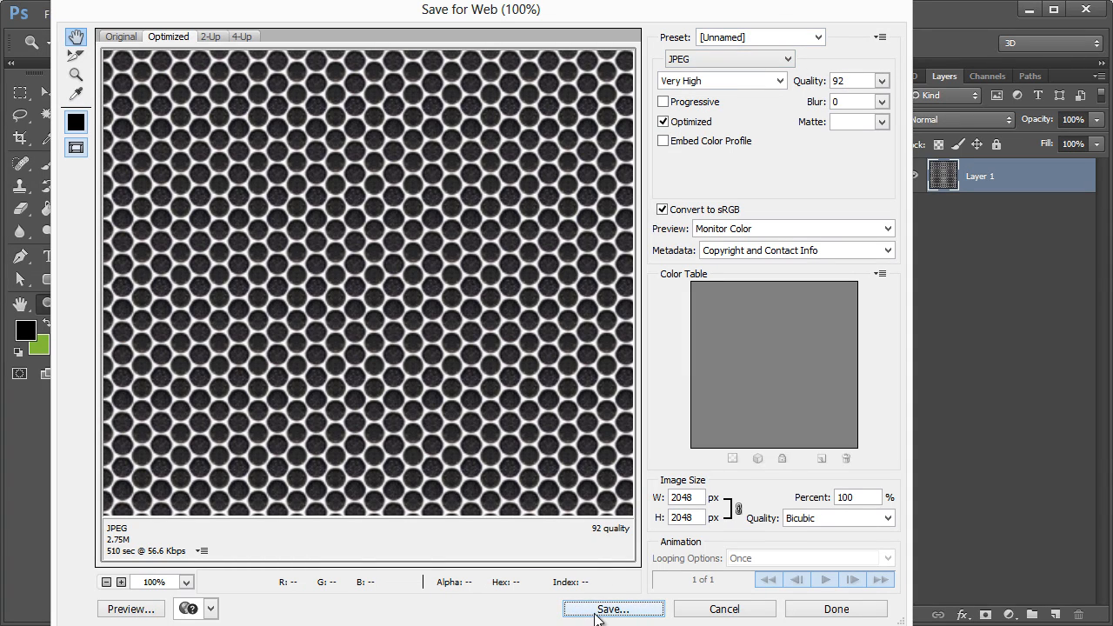
left_click(598, 609)
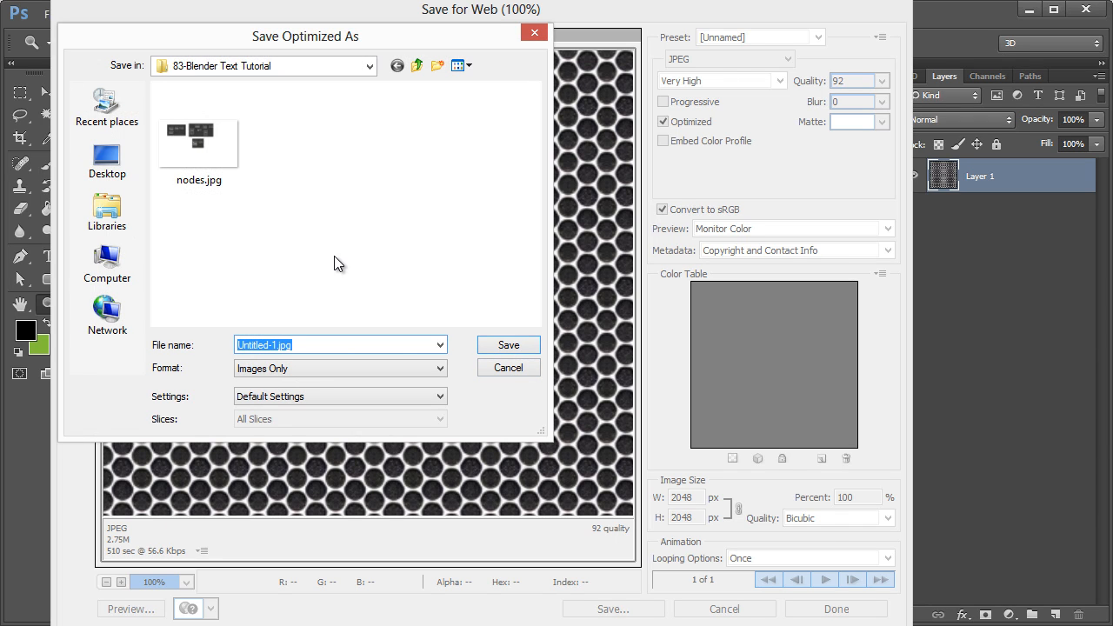
type("honeycom")
key("Return")
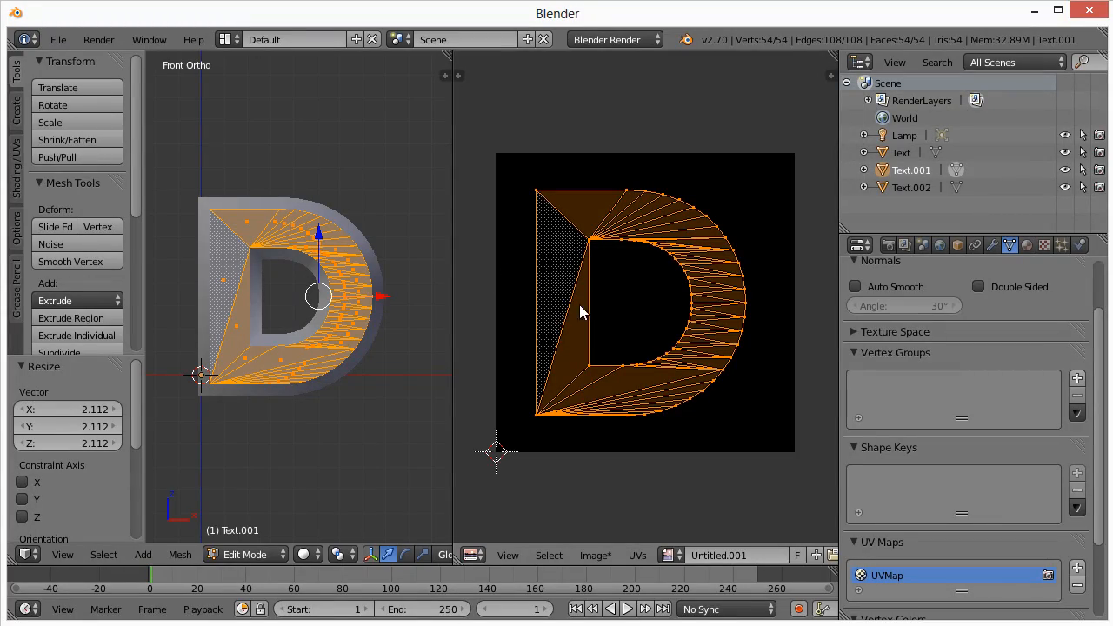
- Switch to Blender and set the render engine to Cycles Render, keeping the Supported feature set
left_click(626, 42)
left_click(609, 100)
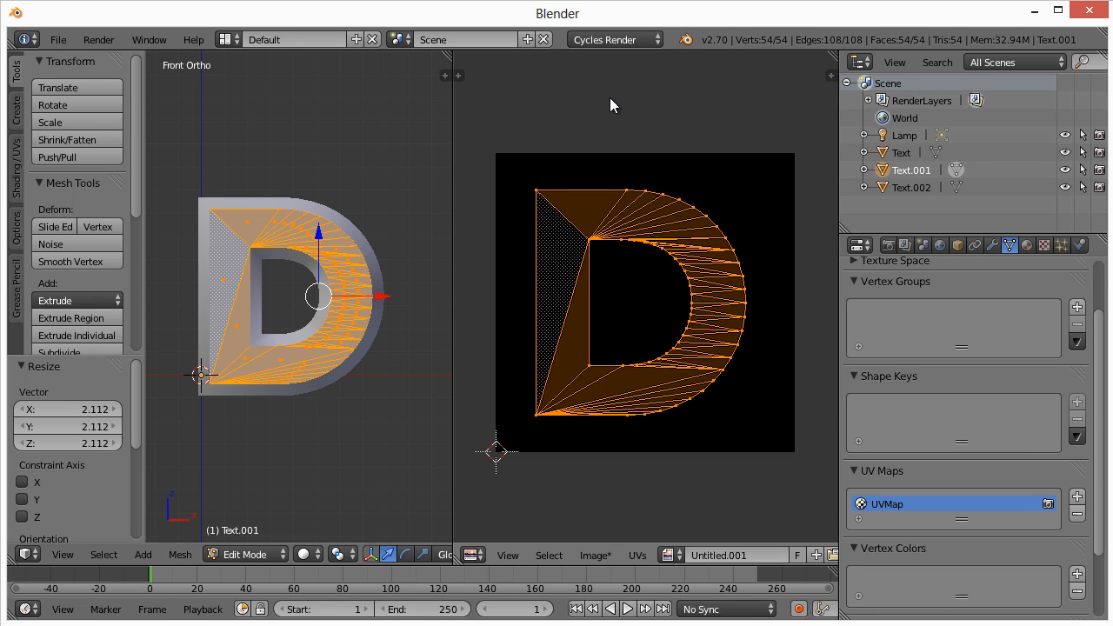
left_click(887, 245)
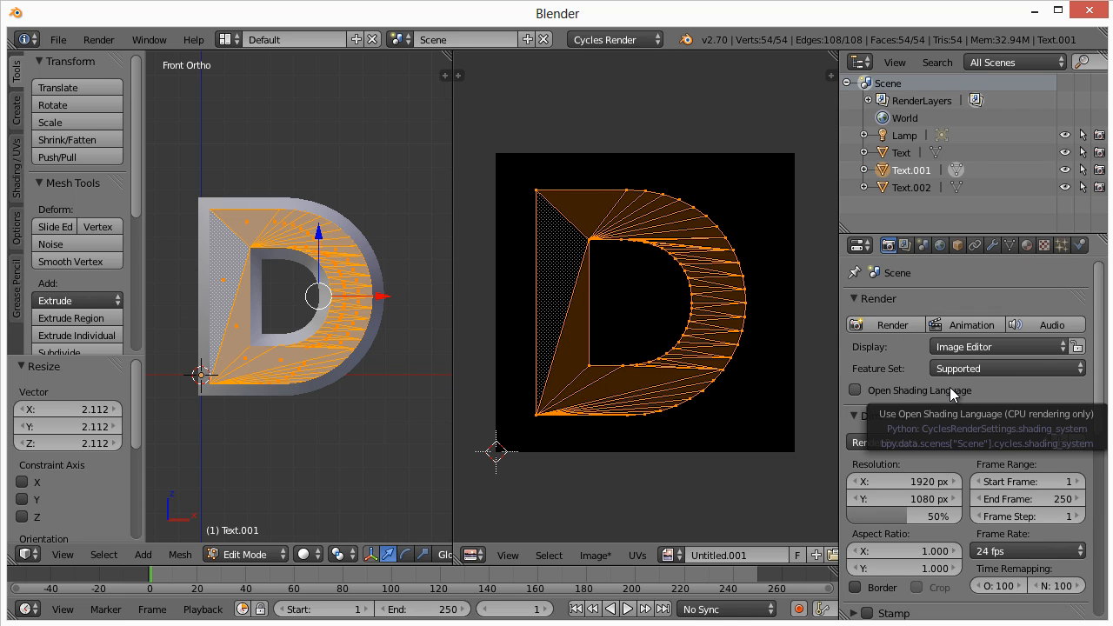
left_click(983, 369)
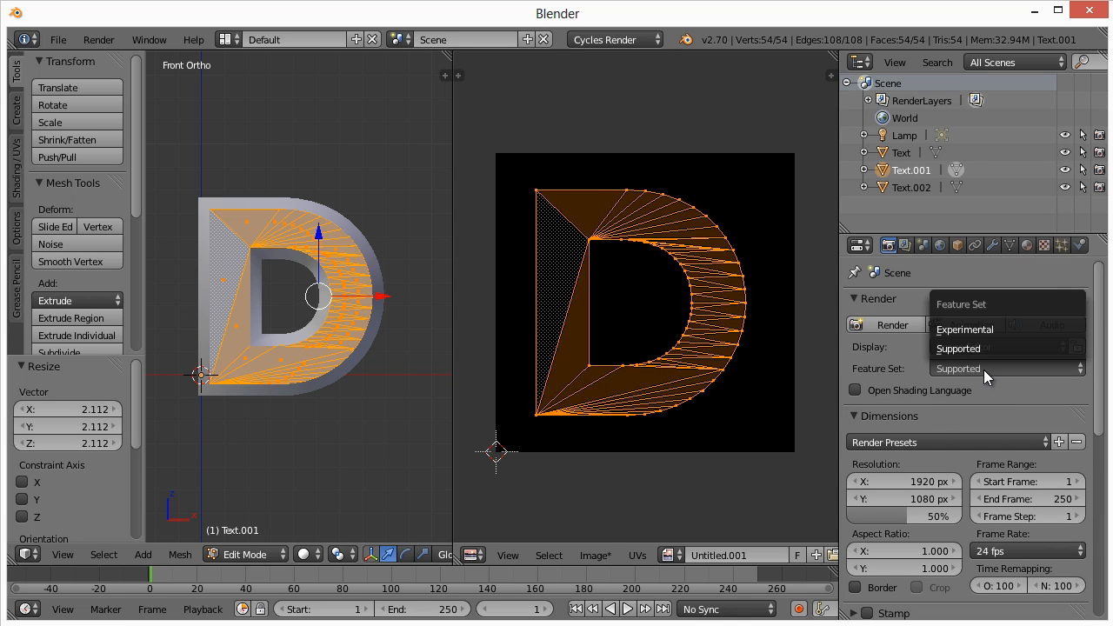
left_click(987, 370)
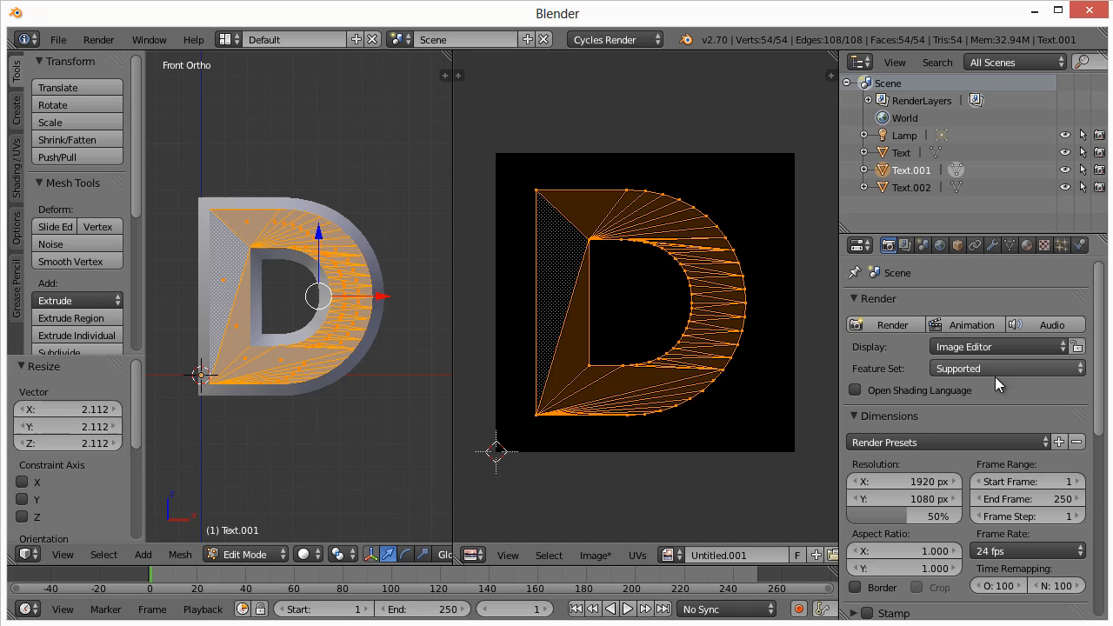
- Set the system compute device to CUDA with the GeForce GTX 580 in the user preferences, and the scene's render device to GPU Compute
left_click(58, 40)
left_click(106, 233)
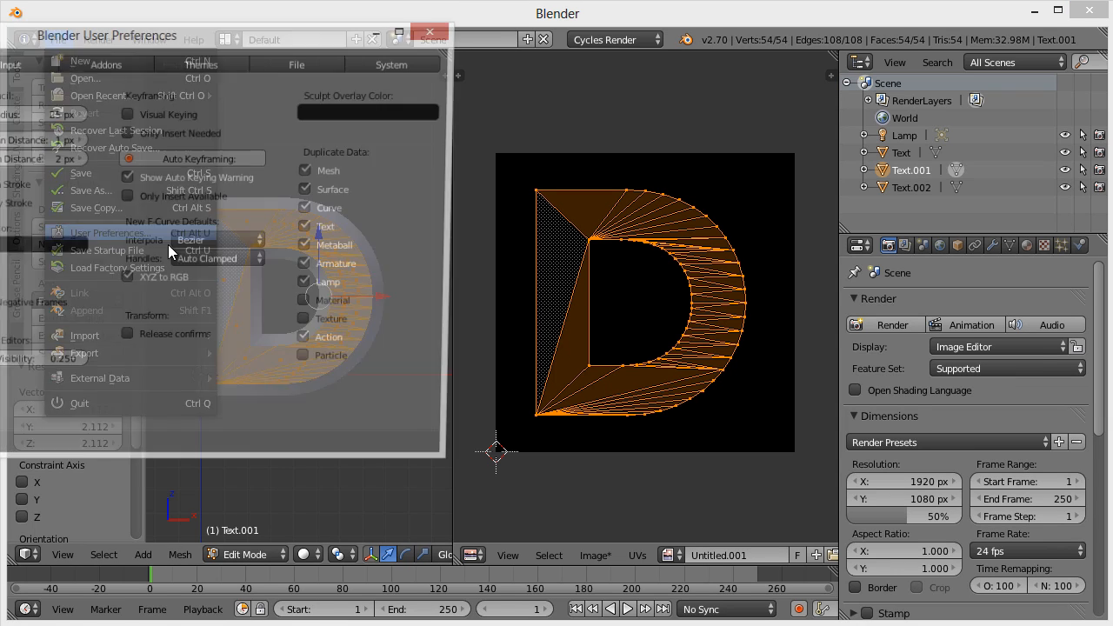
left_click_drag(220, 27, 582, 103)
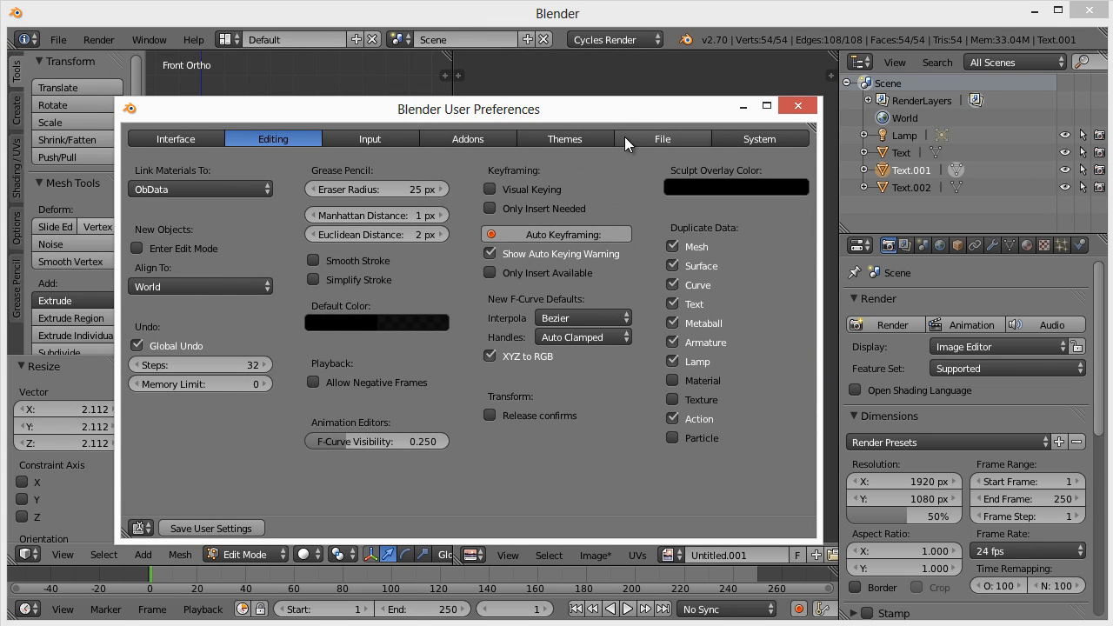
left_click(732, 134)
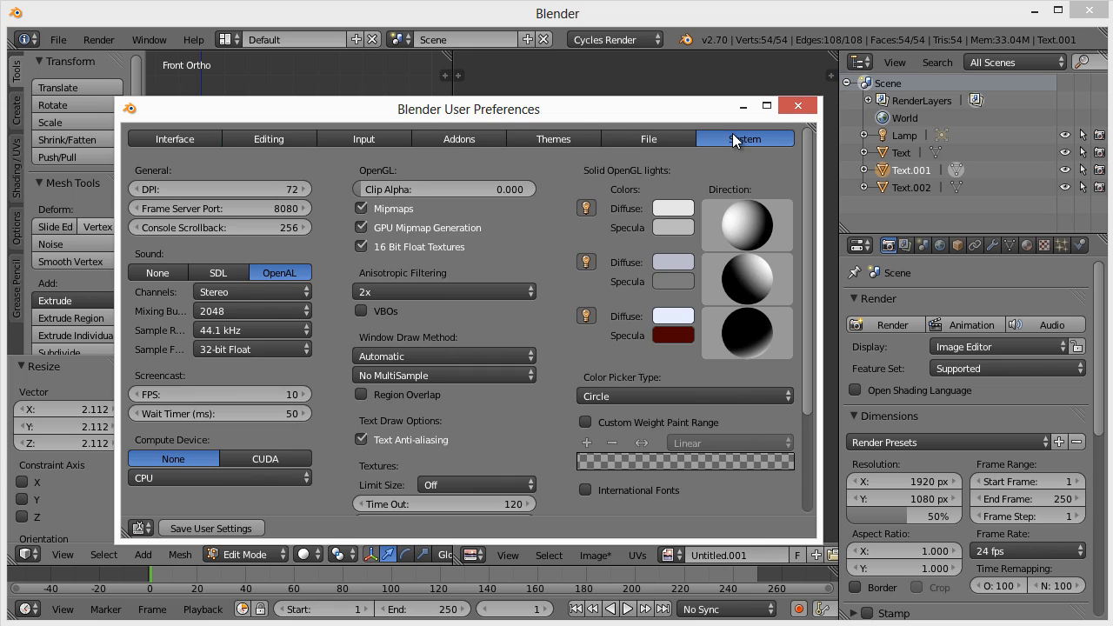
left_click(206, 477)
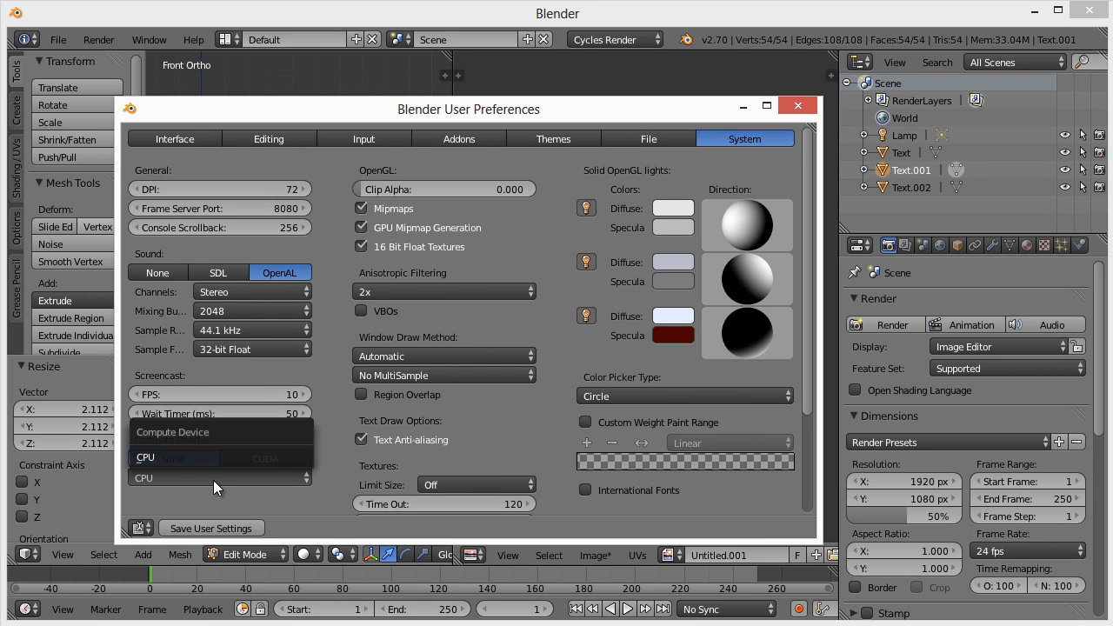
scroll(219, 499, "down", 3)
left_click(260, 354)
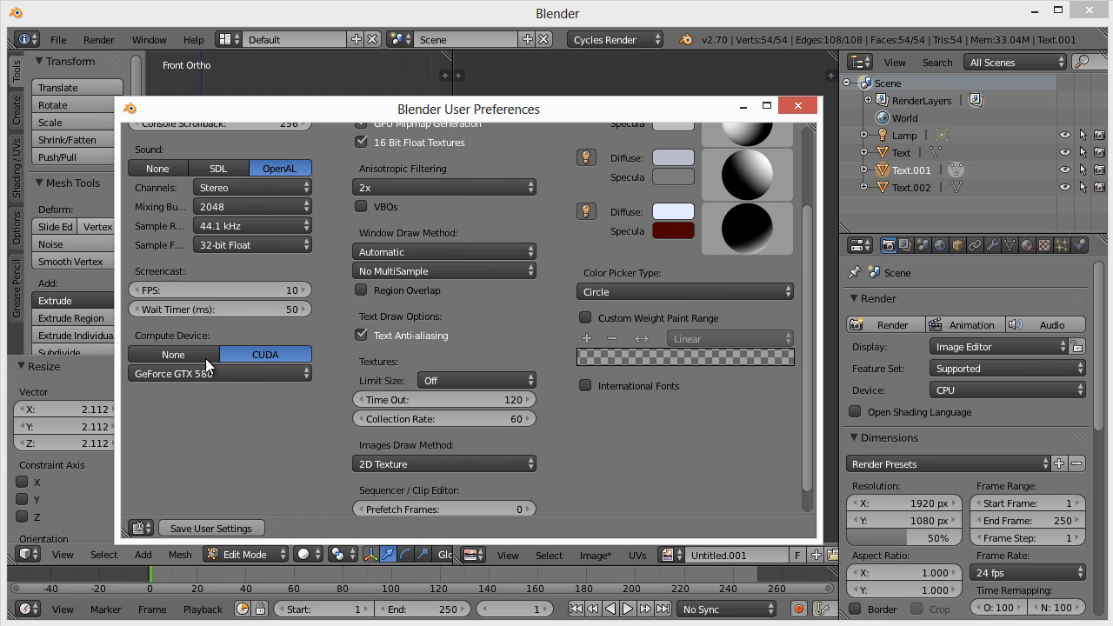
left_click(207, 377)
left_click(210, 316)
left_click(816, 106)
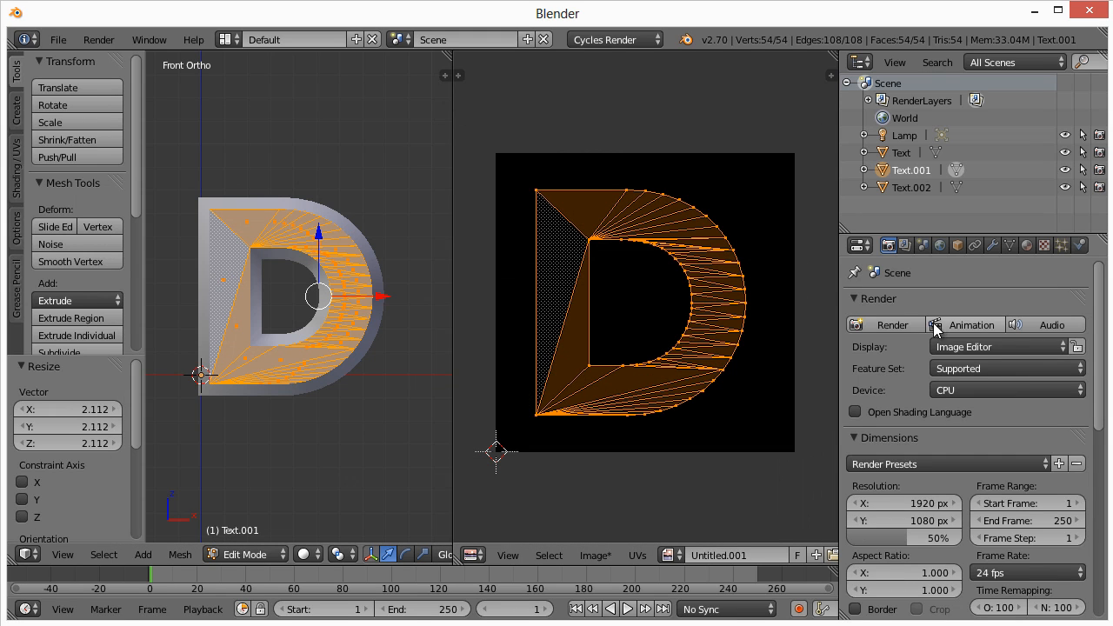
left_click(948, 390)
left_click(961, 351)
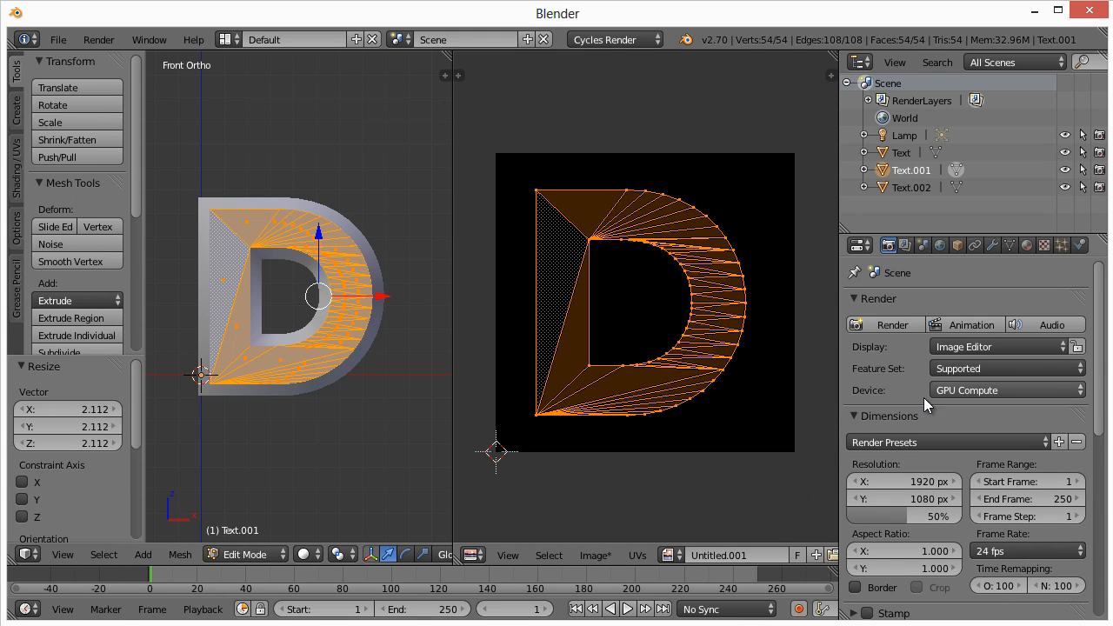
- Set the Cycles sampling to 1000 render samples and 100 preview samples
scroll(907, 404, "down", 5)
scroll(907, 404, "down", 5)
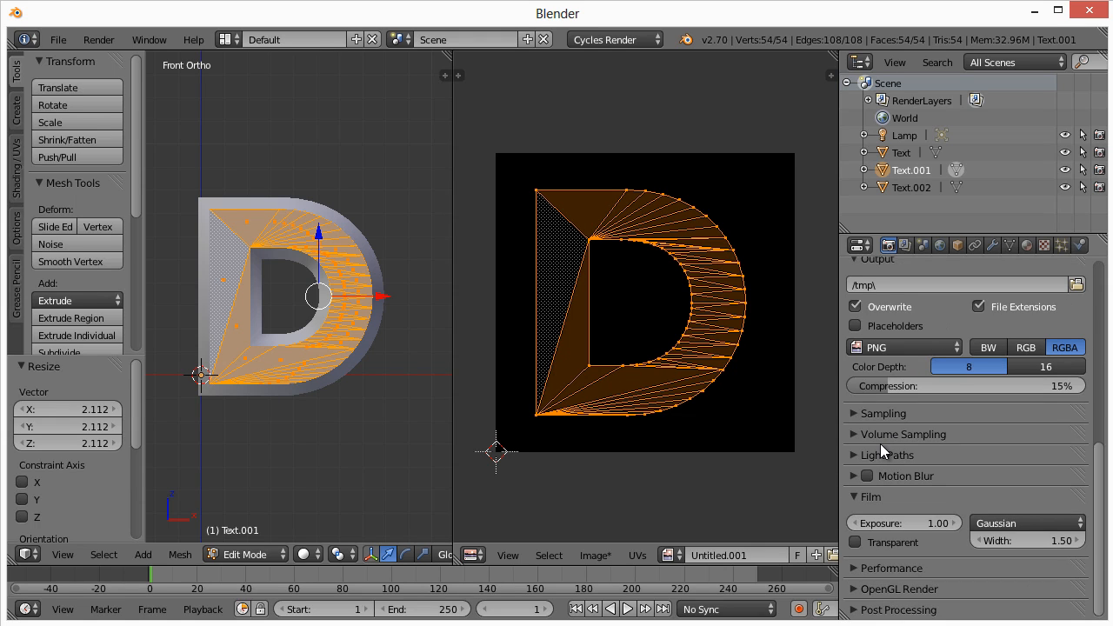
left_click(880, 416)
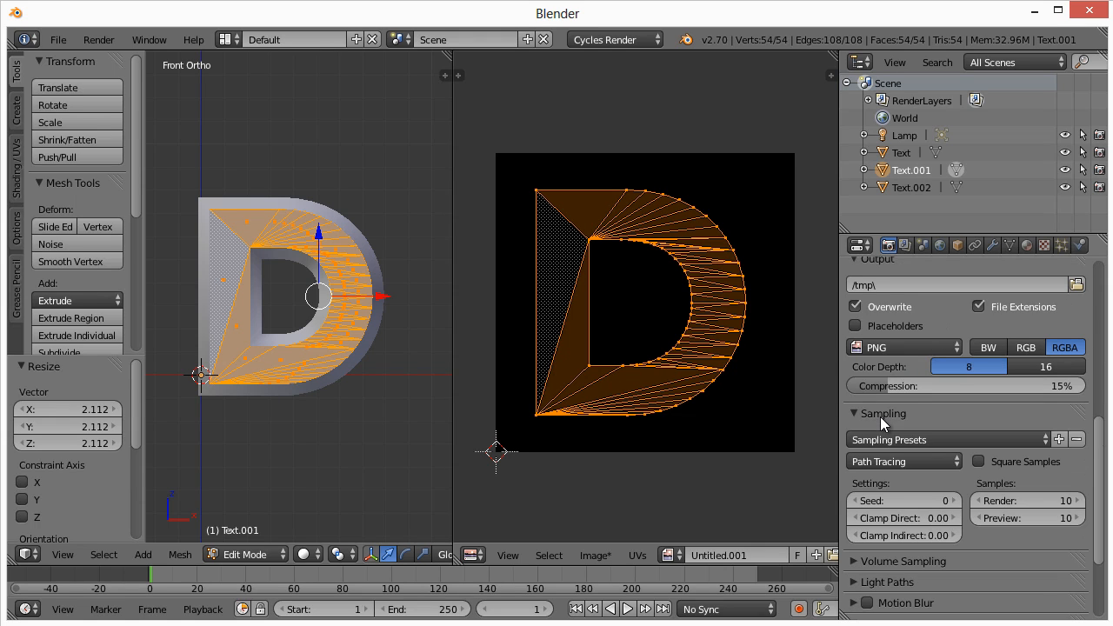
left_click(1037, 500)
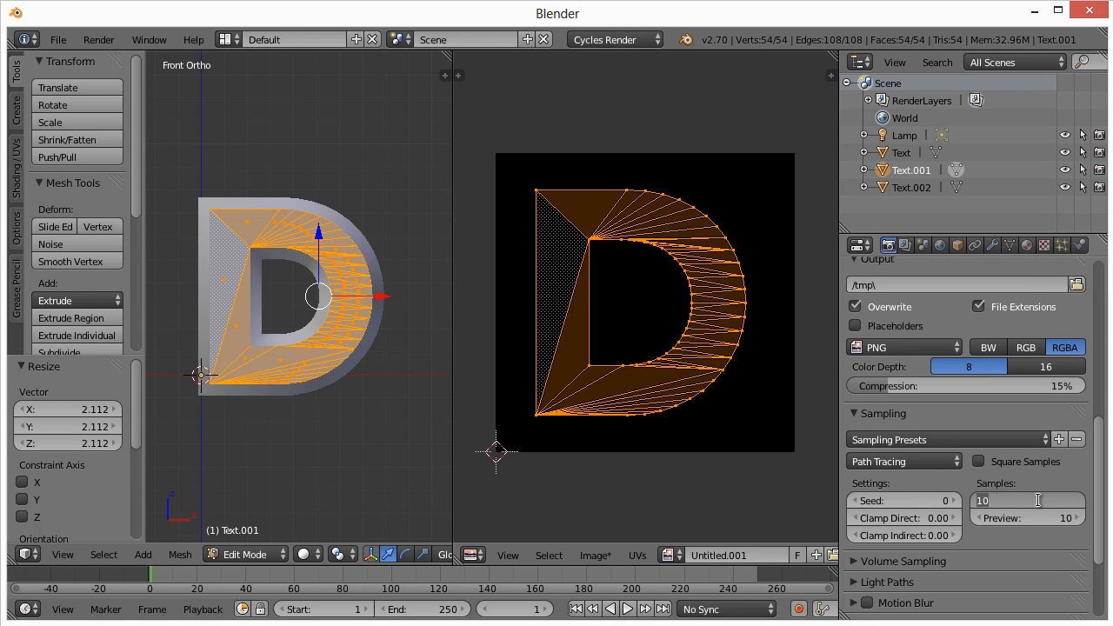
type("100")
key("Tab")
type("1")
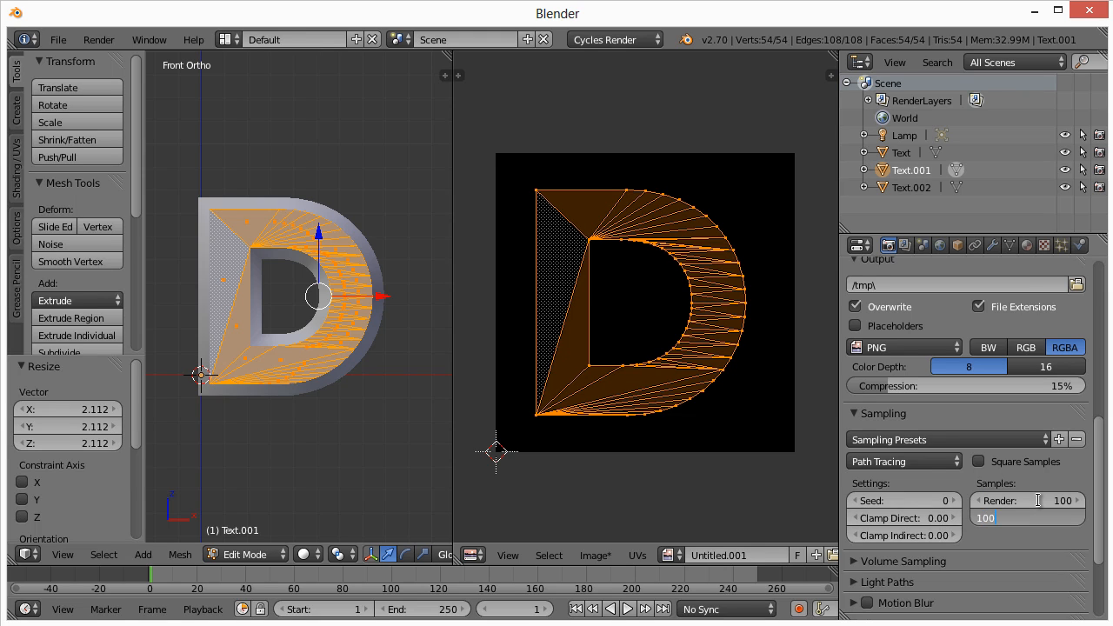
type("00")
key("Return")
left_click(1040, 500)
type("1")
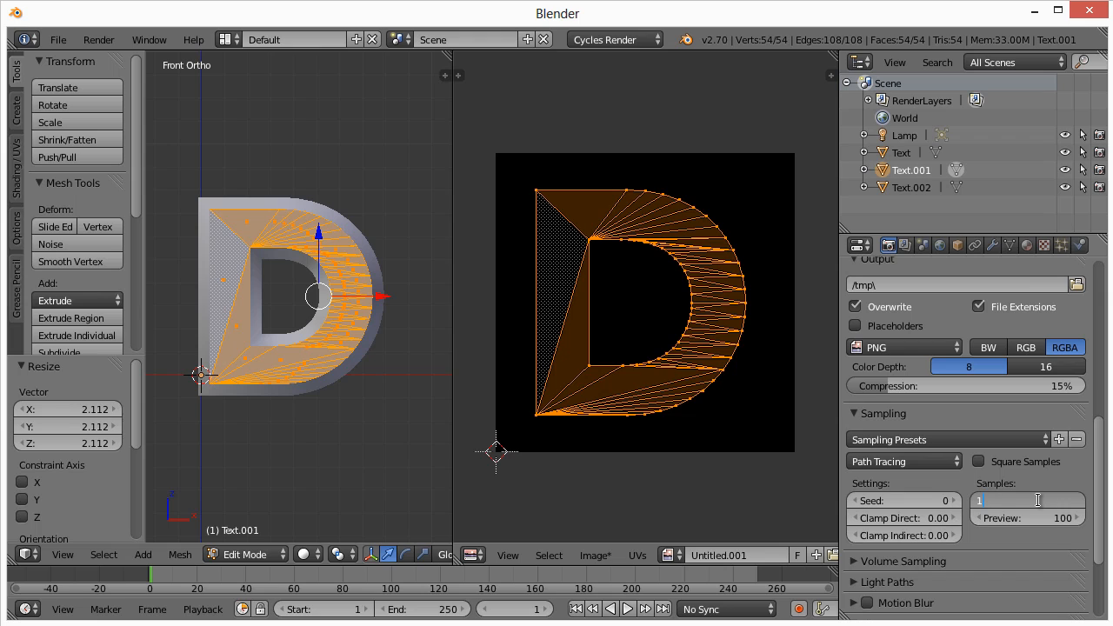
type("000")
key("Return")
- Set the render tile size to 256 in both X and Y in the performance settings
scroll(1007, 515, "down", 4)
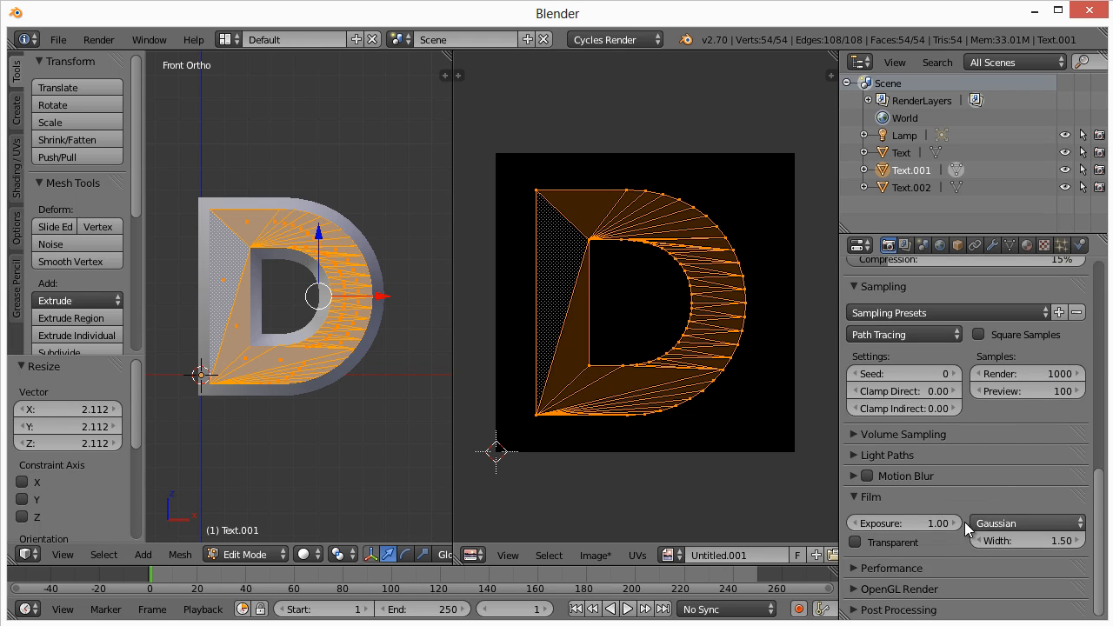
left_click(893, 569)
scroll(891, 574, "down", 5)
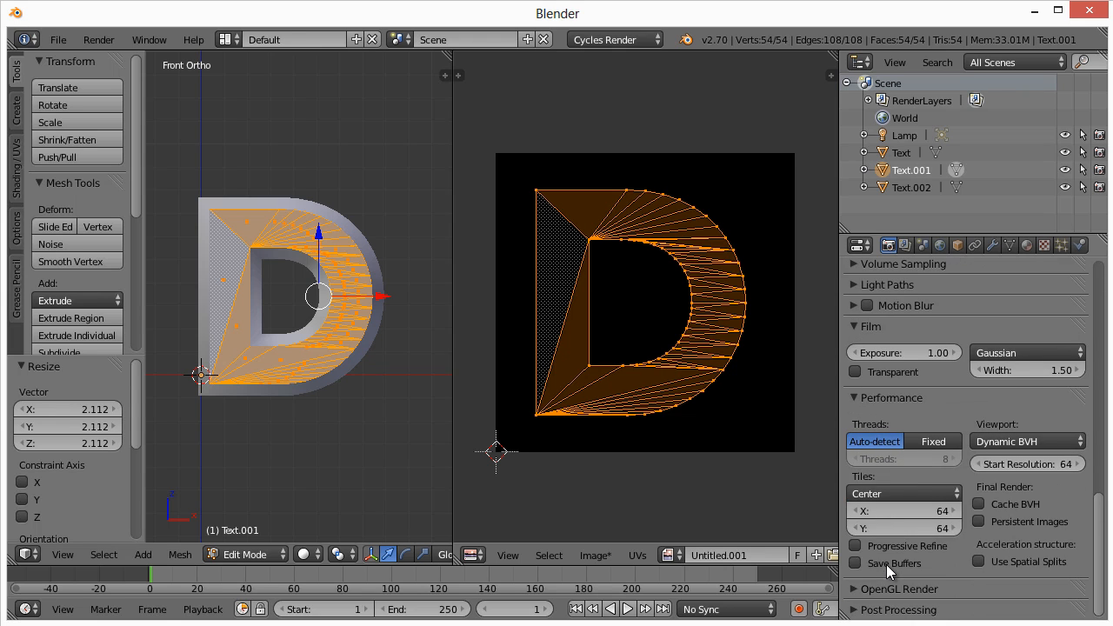
left_click(921, 510)
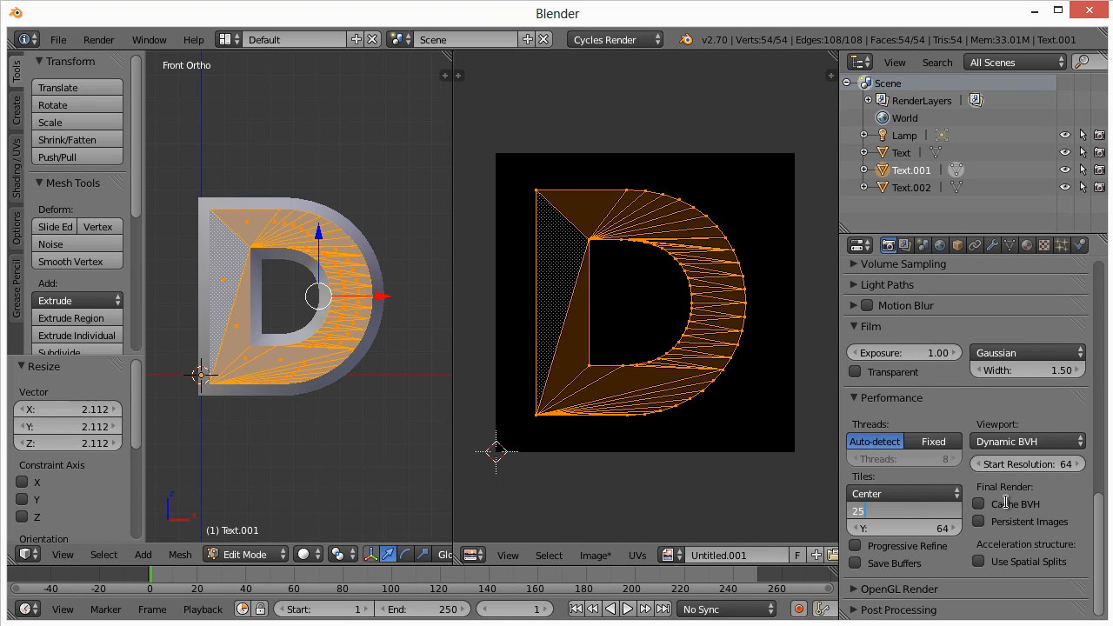
type("256")
key("Tab")
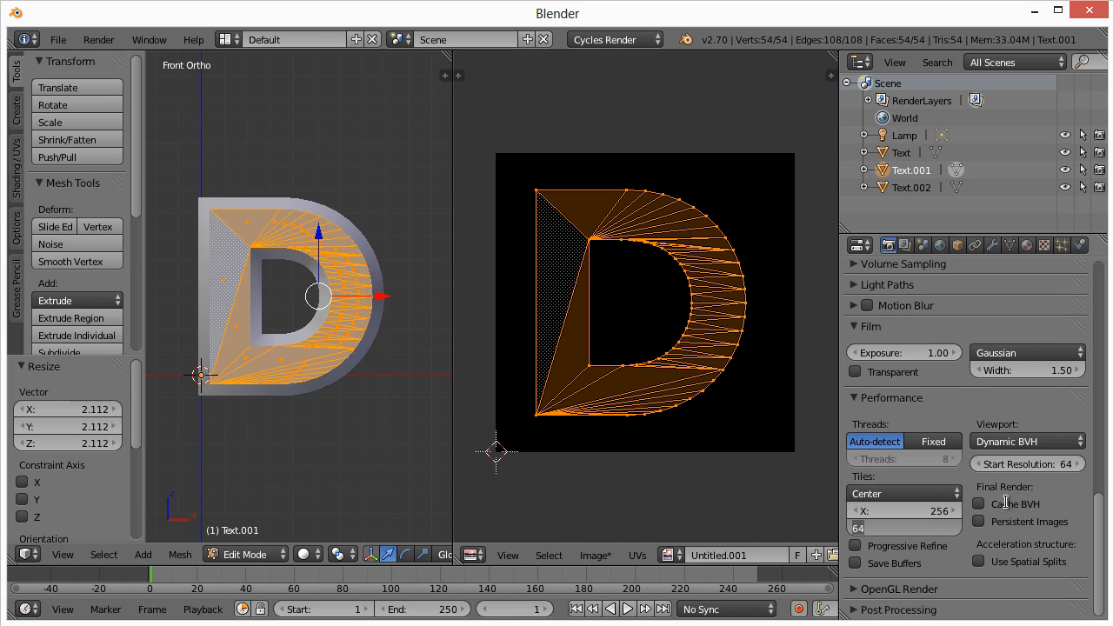
key("Return")
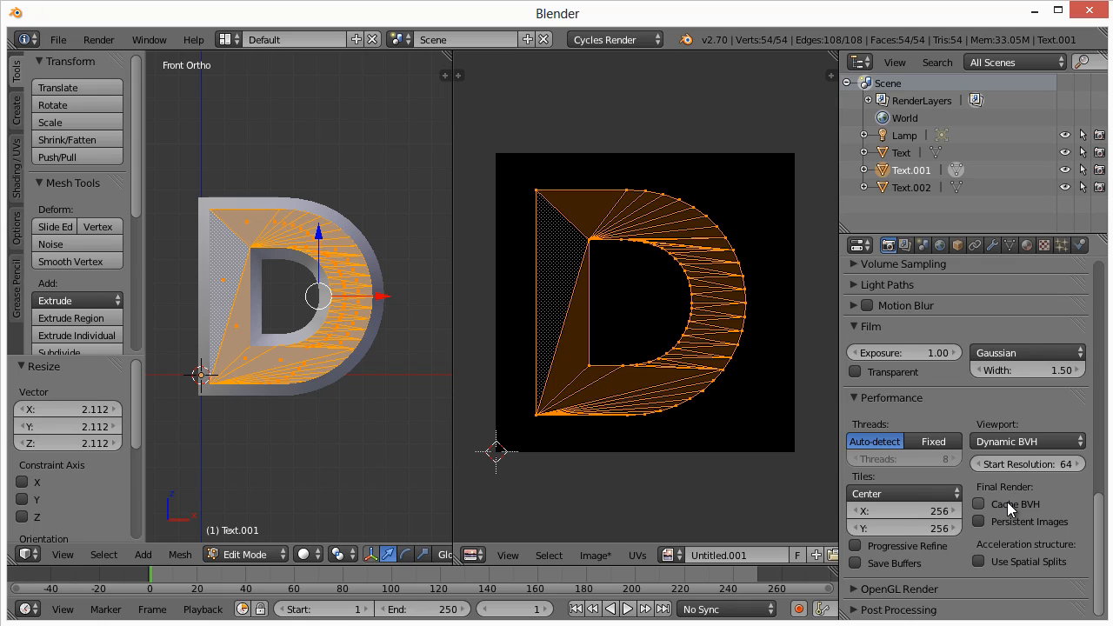
- Set the world's surface color to white
scroll(1009, 509, "up", 15)
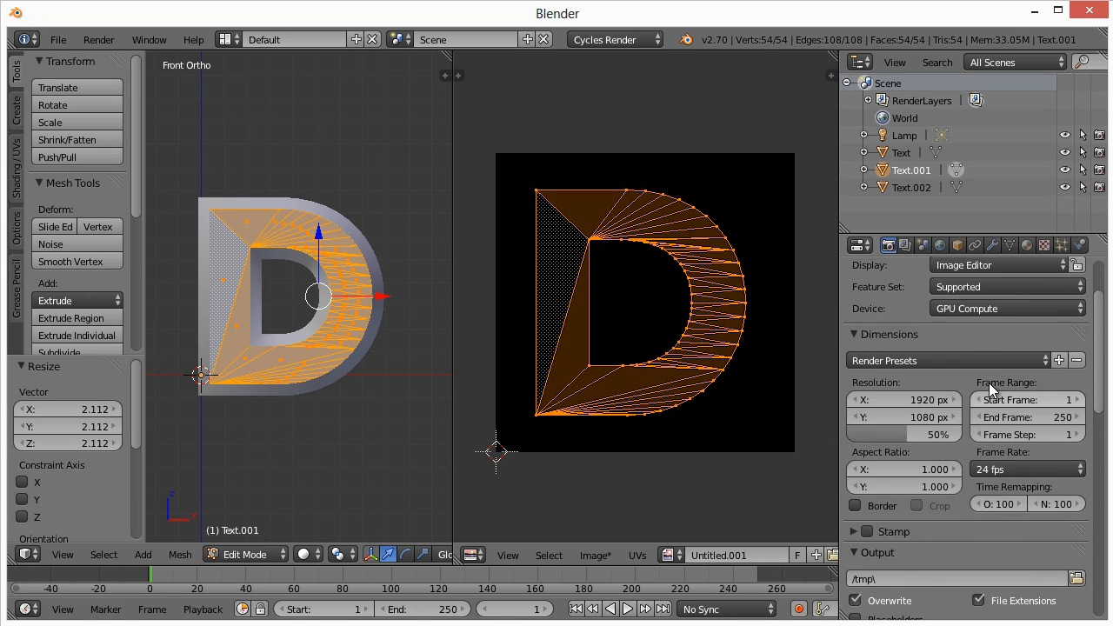
scroll(989, 389, "up", 3)
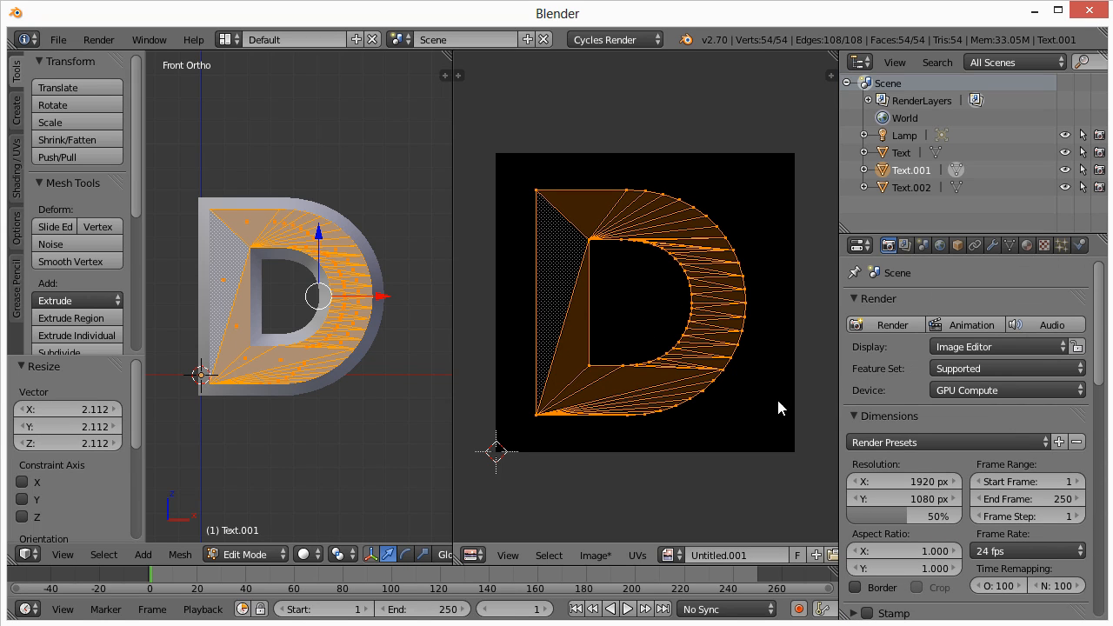
left_click(940, 245)
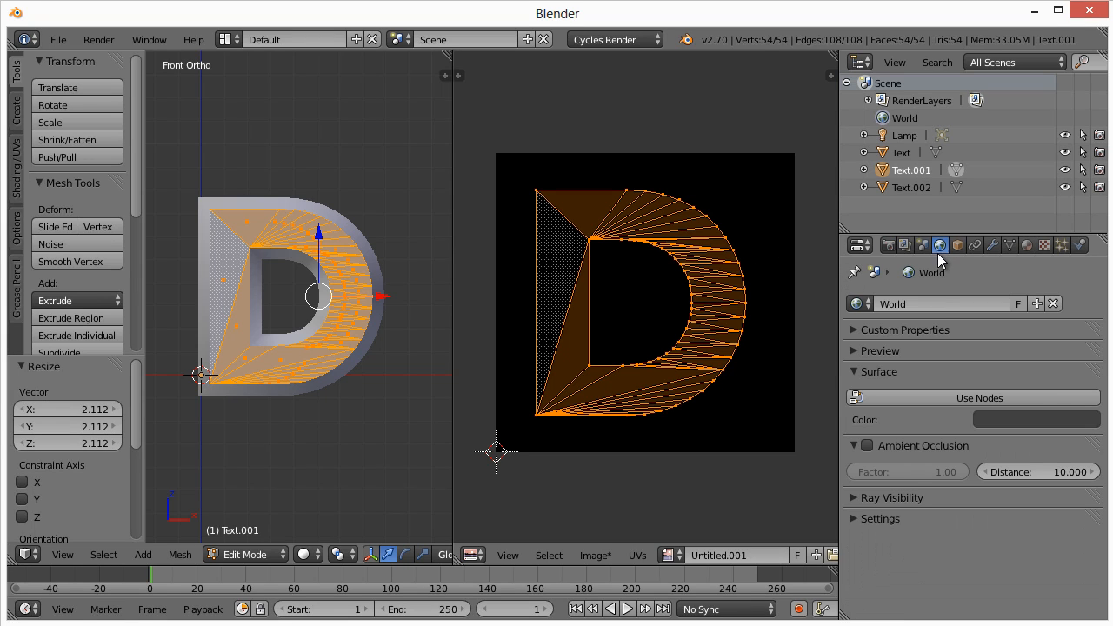
left_click(1006, 435)
left_click_drag(1083, 204, 1089, 190)
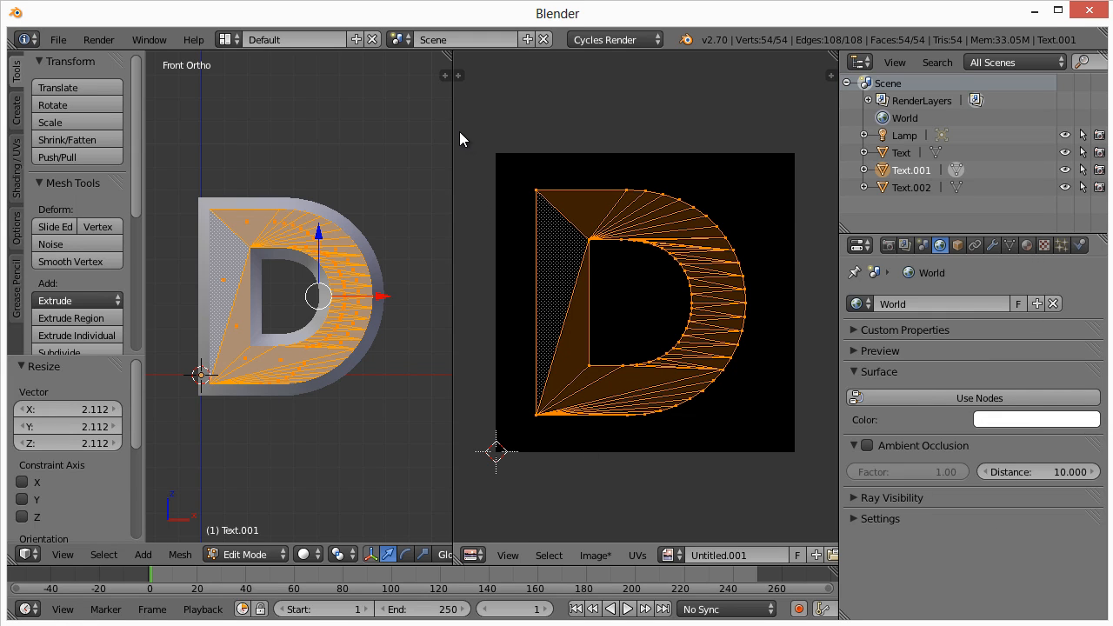
- Change the UV/Image Editor area to a Node Editor and return the recess floor mesh to Object Mode
left_click(474, 555)
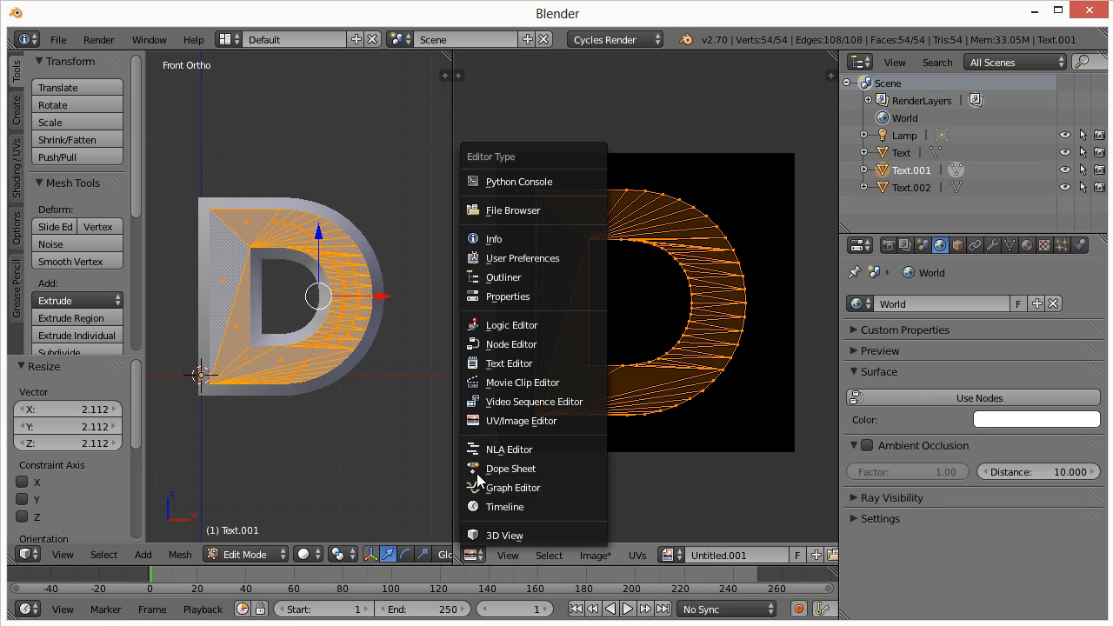
left_click(492, 346)
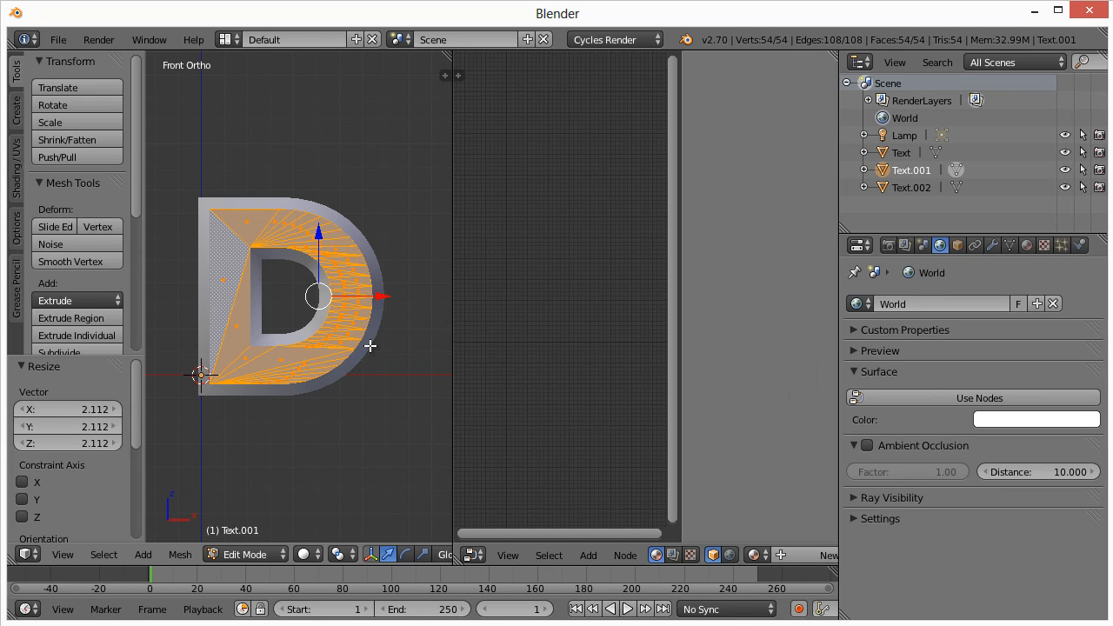
key("Tab")
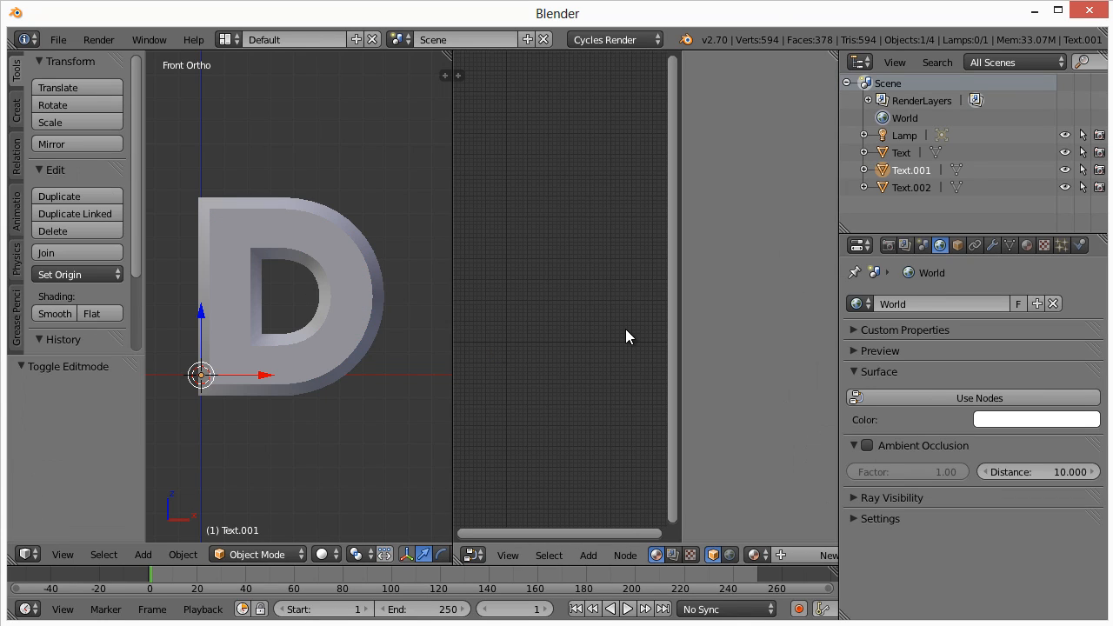
- Select the bevelled outer body of the D and give it a new material
right_click(304, 204)
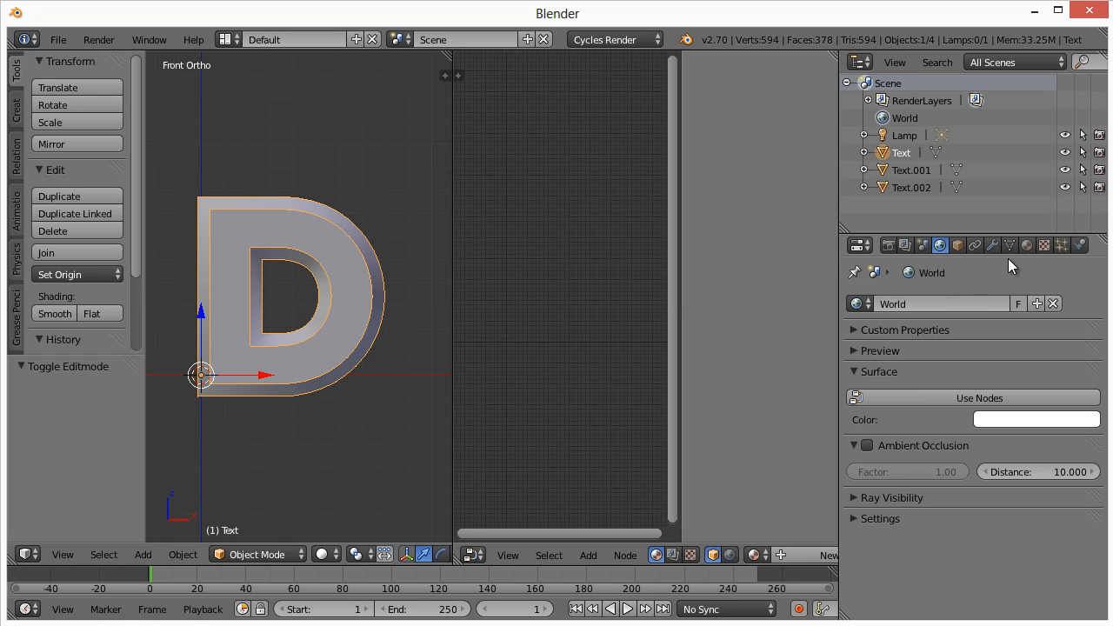
left_click(1026, 246)
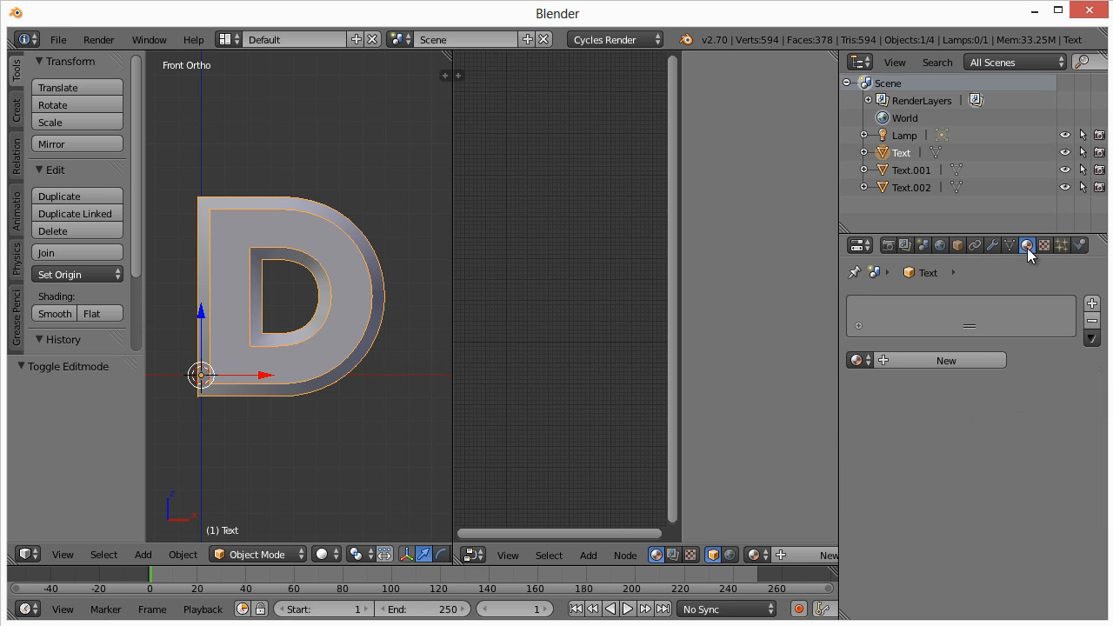
left_click(933, 359)
scroll(551, 356, "up", 4)
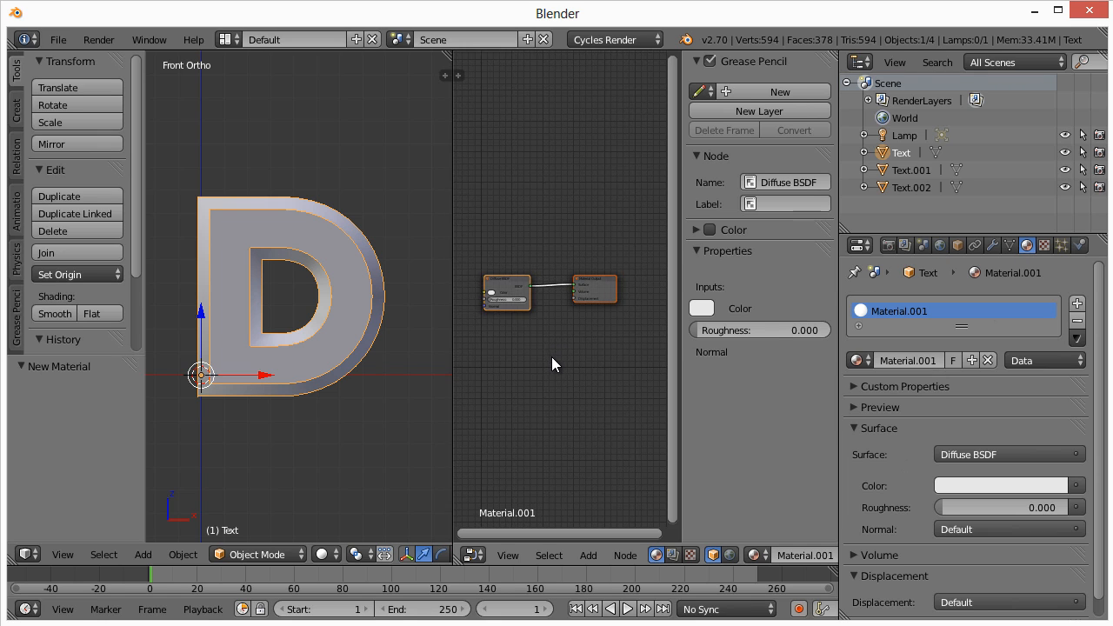
- Widen the Node Editor and preview the D at an angle with Rendered viewport shading
left_click_drag(453, 303, 409, 300)
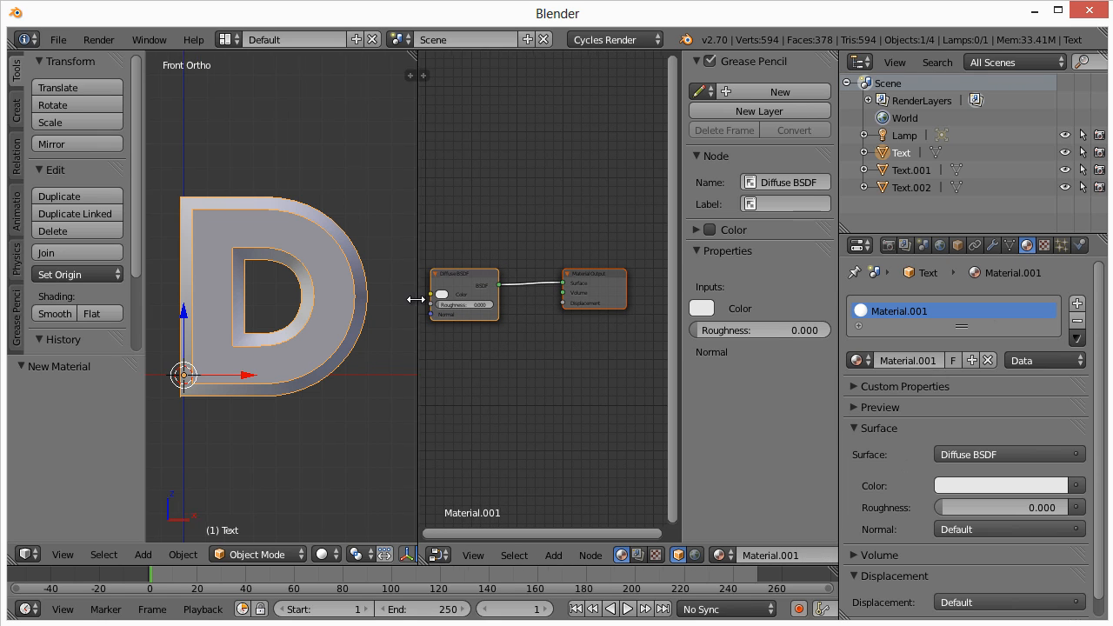
left_click(323, 555)
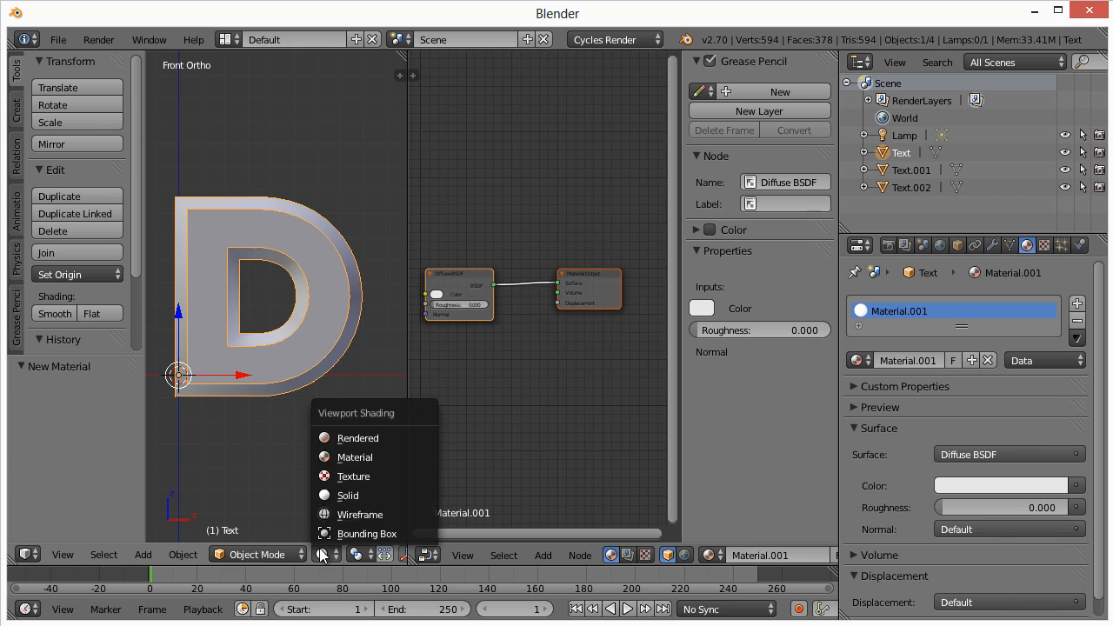
left_click(331, 438)
mouse_move(273, 441)
middle_mouse_down()
mouse_move(262, 449)
mouse_move(286, 457)
mouse_move(287, 444)
middle_mouse_up()
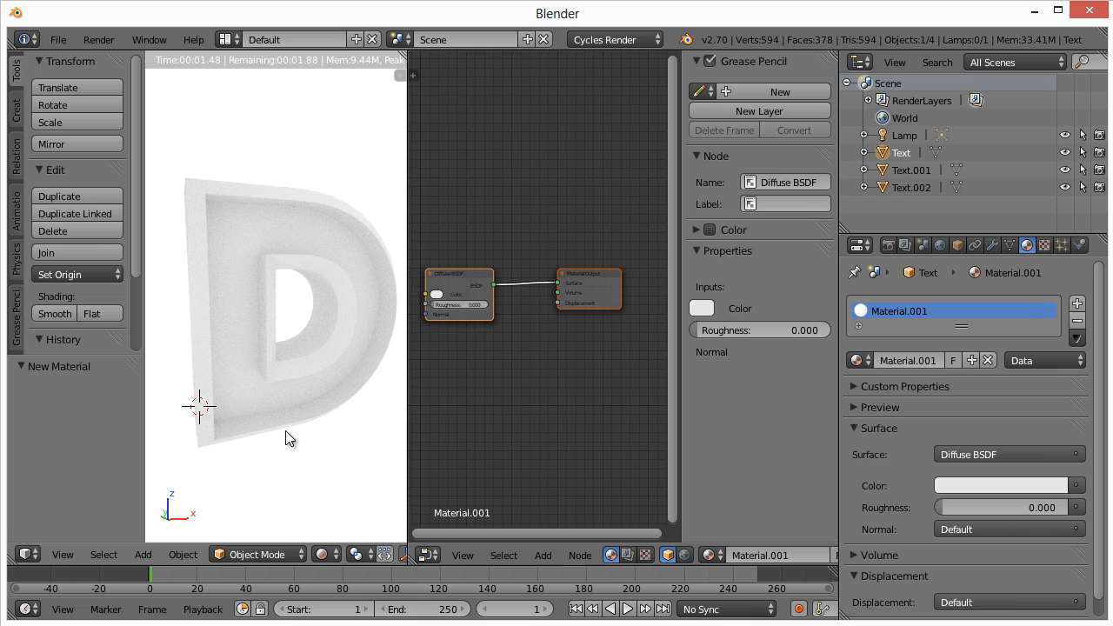
scroll(285, 431, "down", 2)
scroll(285, 430, "up", 2)
- Rearrange the body material's nodes and change its surface shader to Anisotropic BSDF
left_click_drag(581, 279, 623, 280)
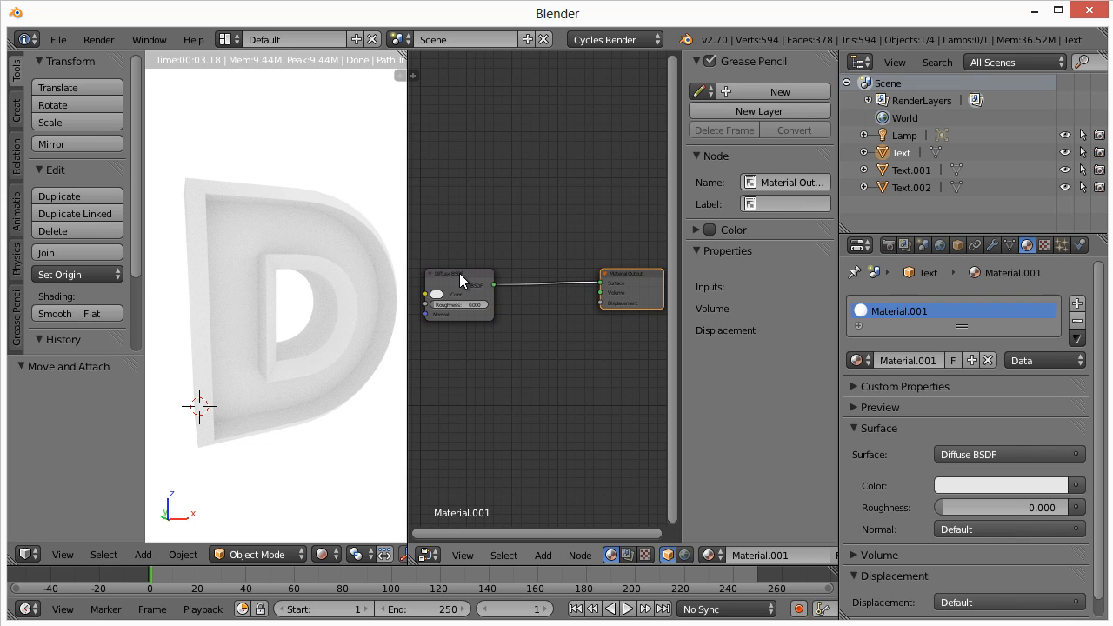
left_click_drag(460, 276, 542, 279)
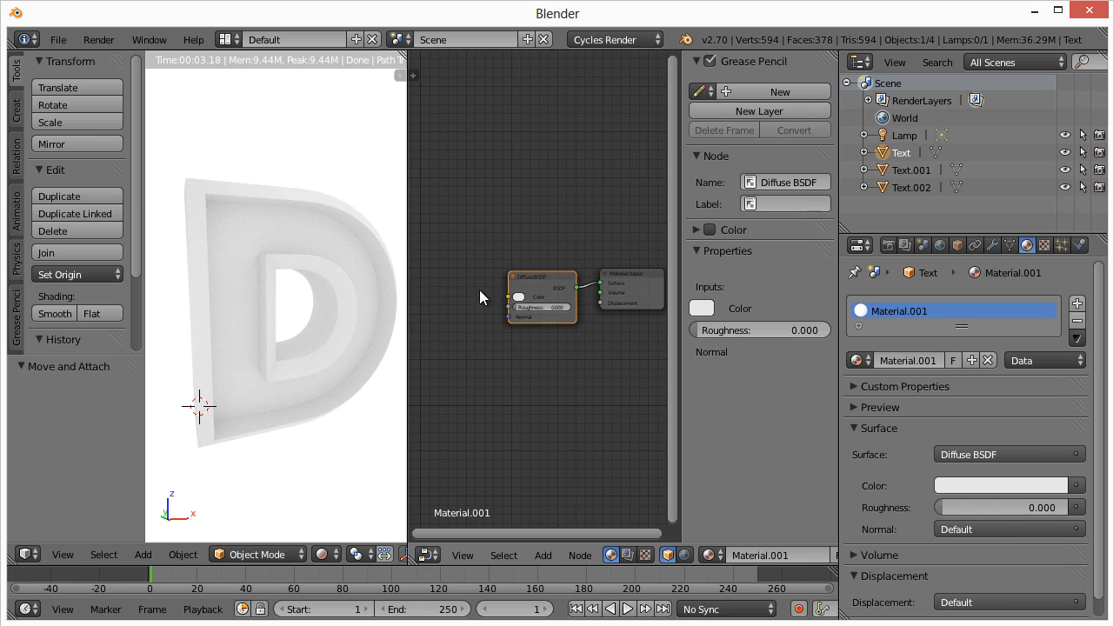
left_click_drag(534, 283, 508, 276)
left_click(996, 452)
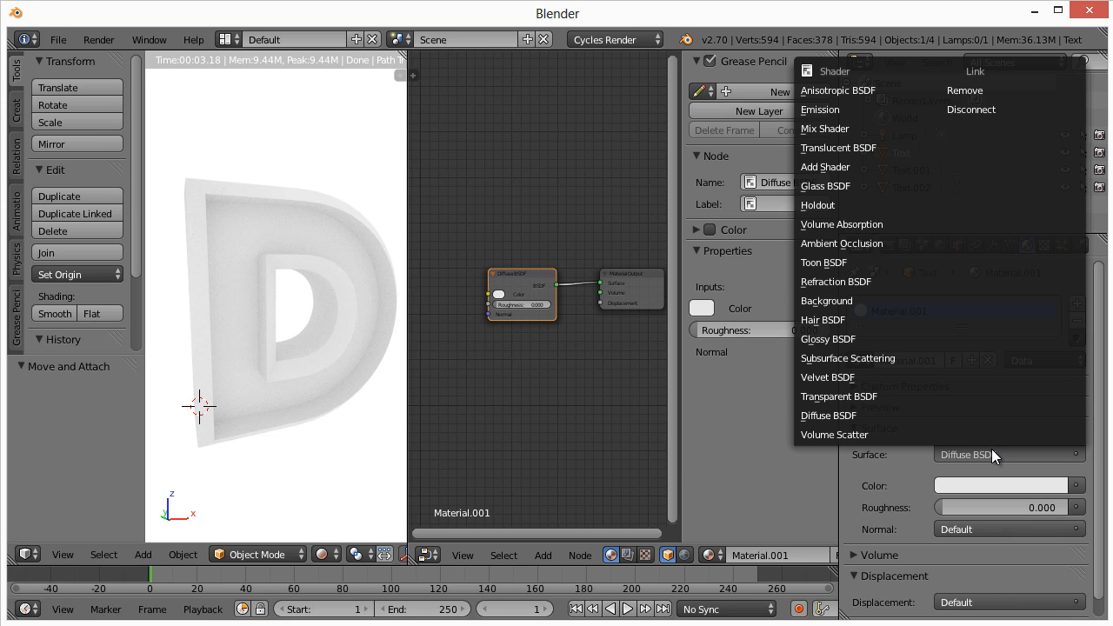
left_click(841, 92)
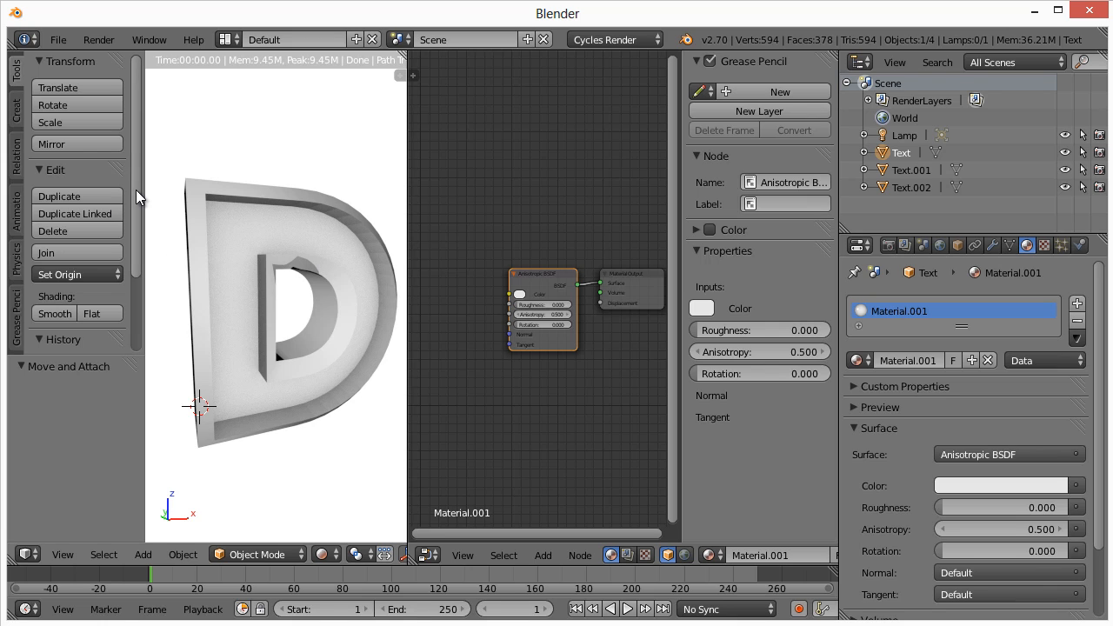
- Apply smooth shading to the D's body in Solid view and return the viewport to Rendered shading
left_click(323, 554)
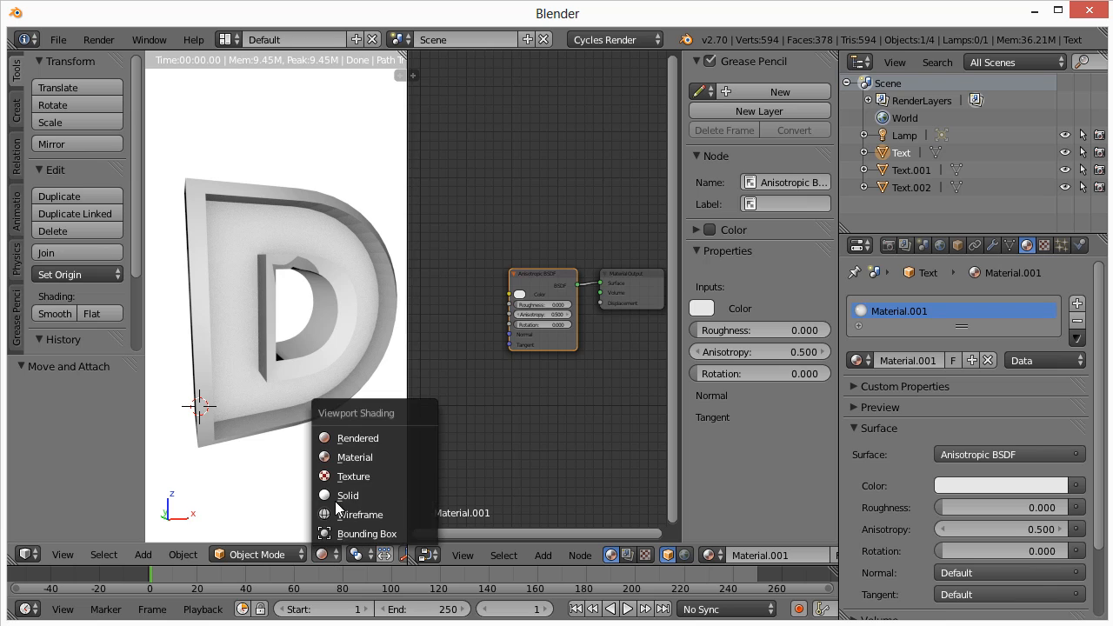
left_click(337, 497)
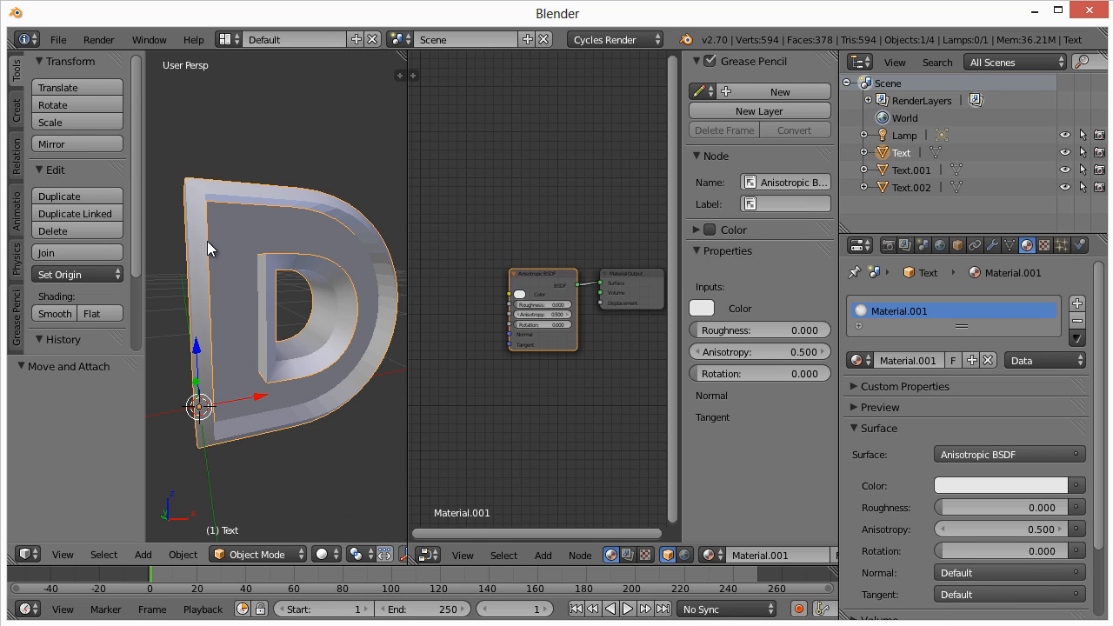
left_click(53, 313)
left_click(324, 554)
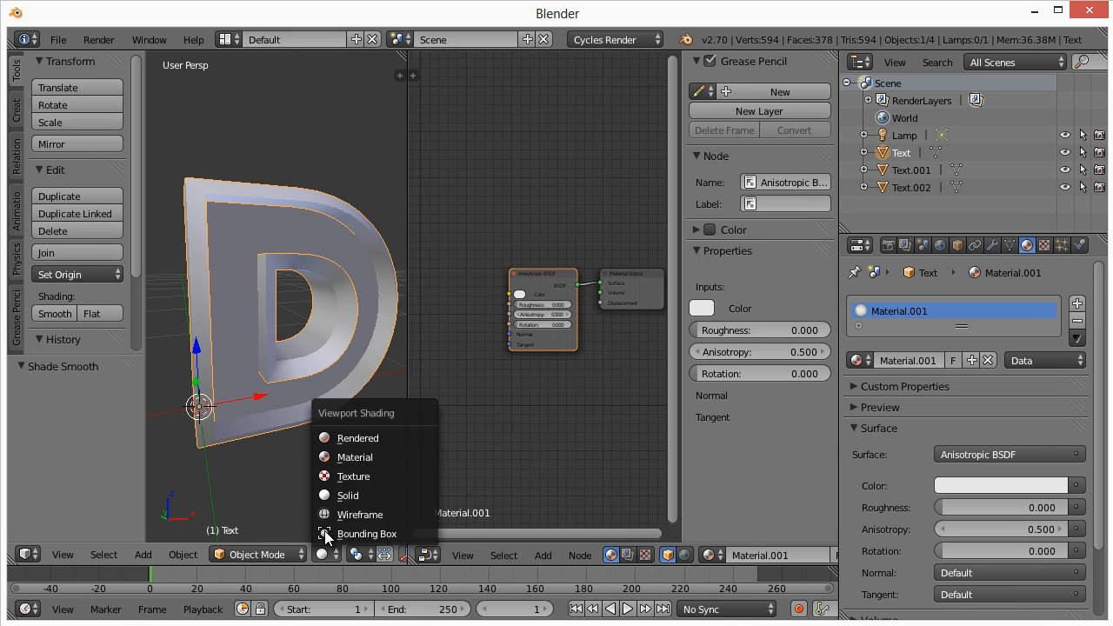
left_click(340, 439)
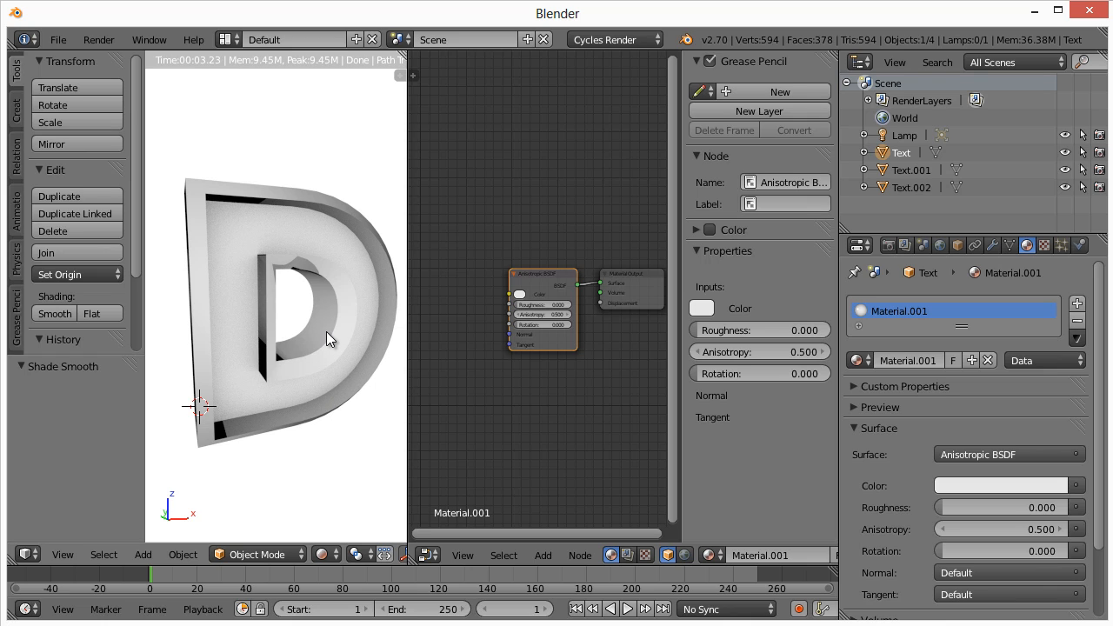
- Select the D's recess floor and give it a new material
right_click(246, 232)
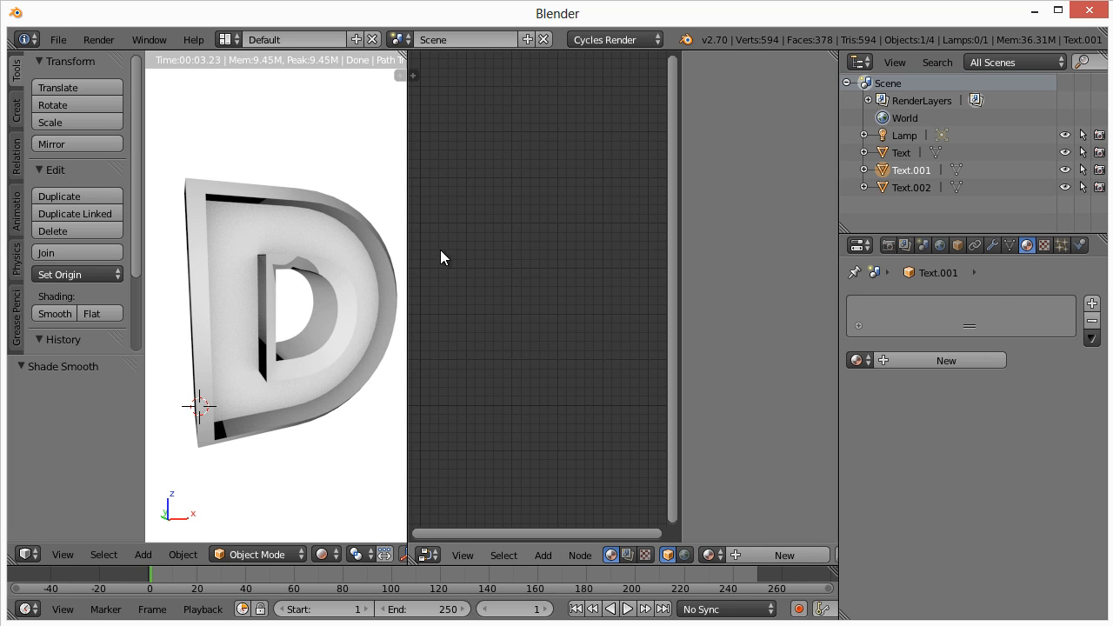
left_click(933, 357)
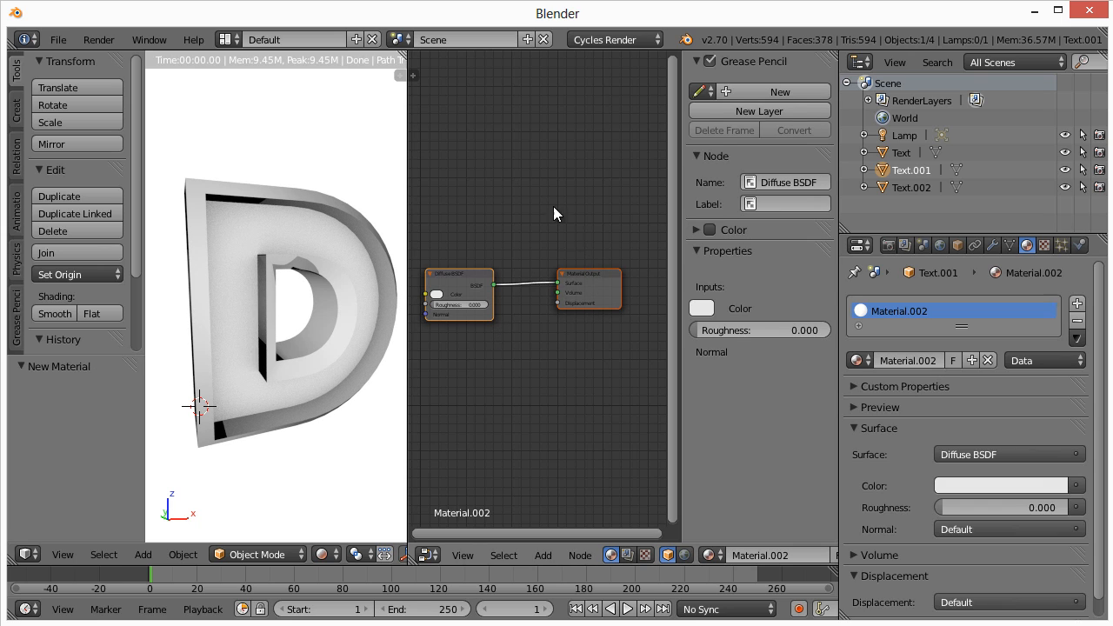
- Replace the side-by-side layout with a Rendered 3D view stacked above a Node Editor by joining and re-splitting the areas
right_click(406, 118)
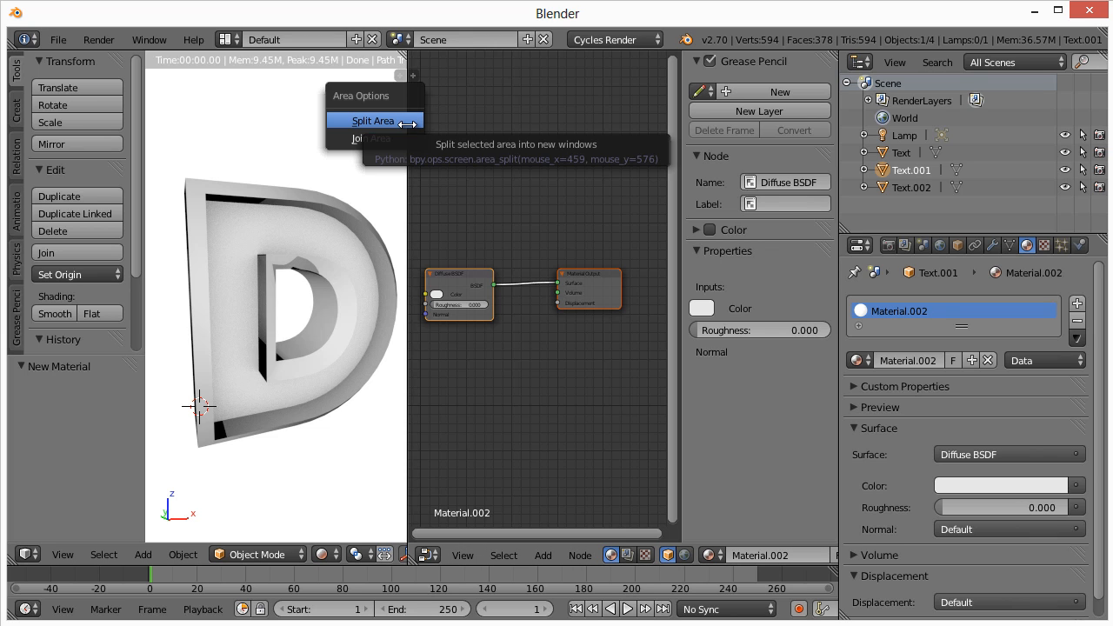
left_click(405, 139)
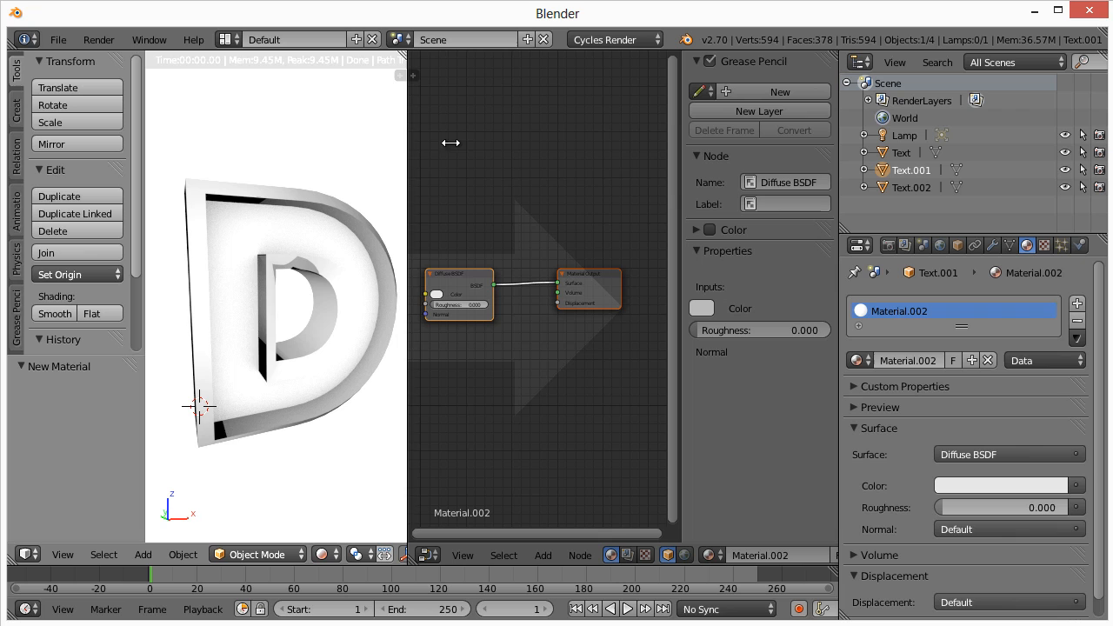
left_click(517, 167)
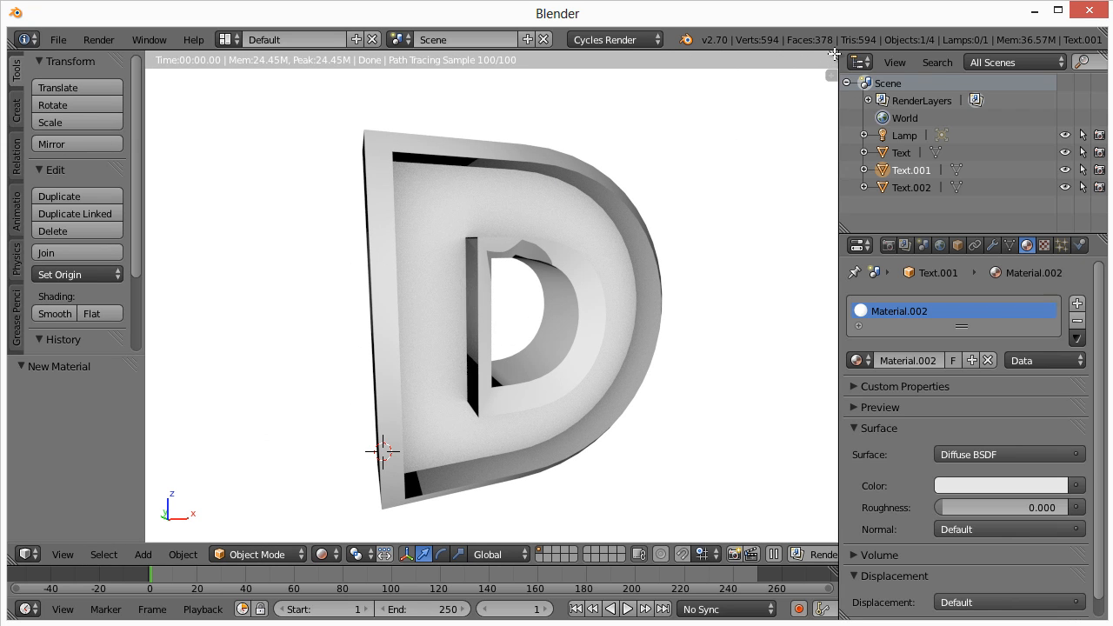
left_click_drag(833, 60, 836, 320)
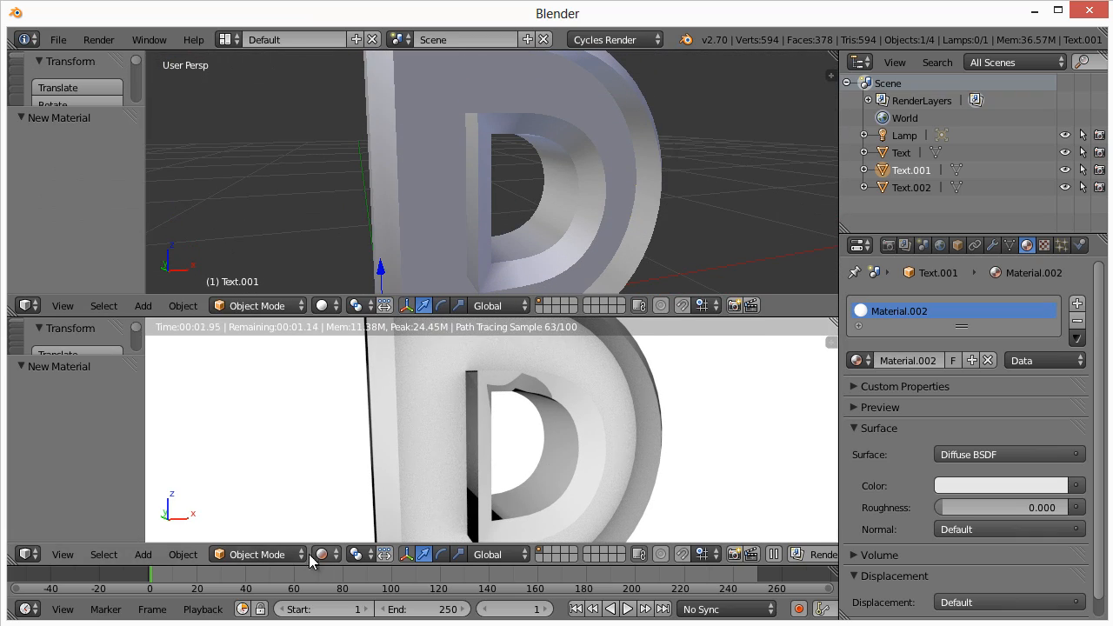
left_click(27, 553)
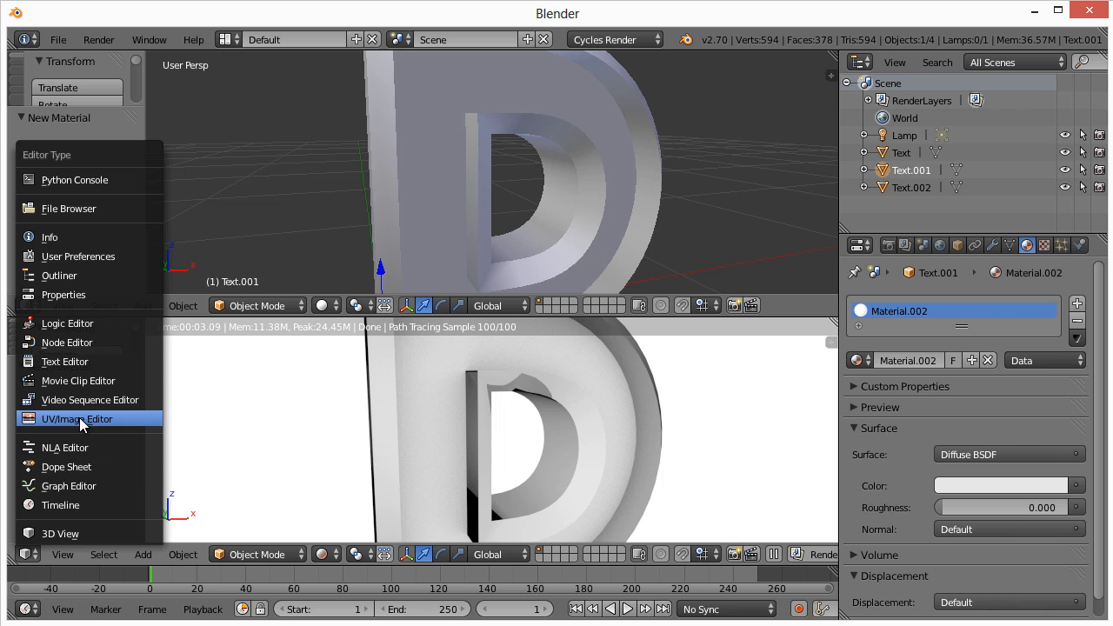
left_click(67, 342)
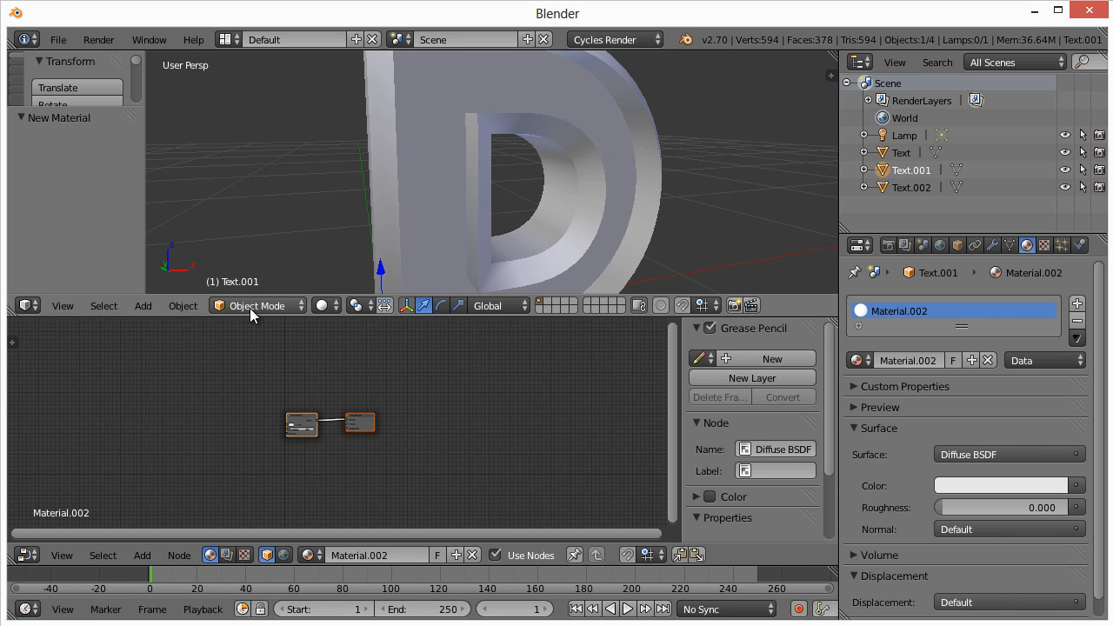
left_click(324, 305)
left_click(355, 184)
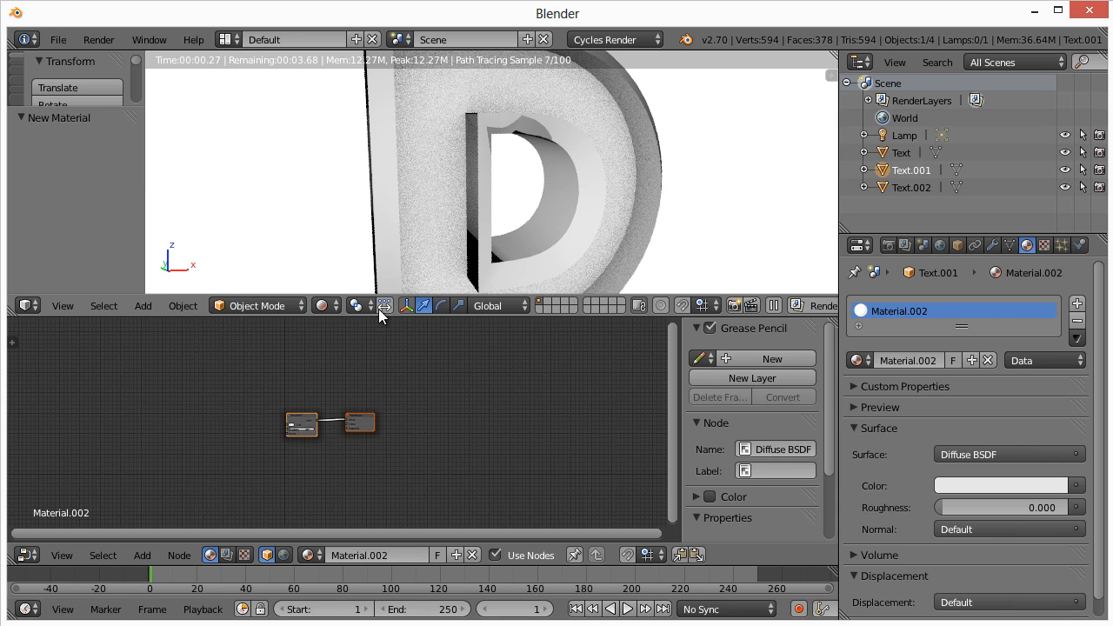
- Reposition the floor material's Diffuse BSDF and Material Output nodes and cut the link between them
scroll(337, 445, "up", 4)
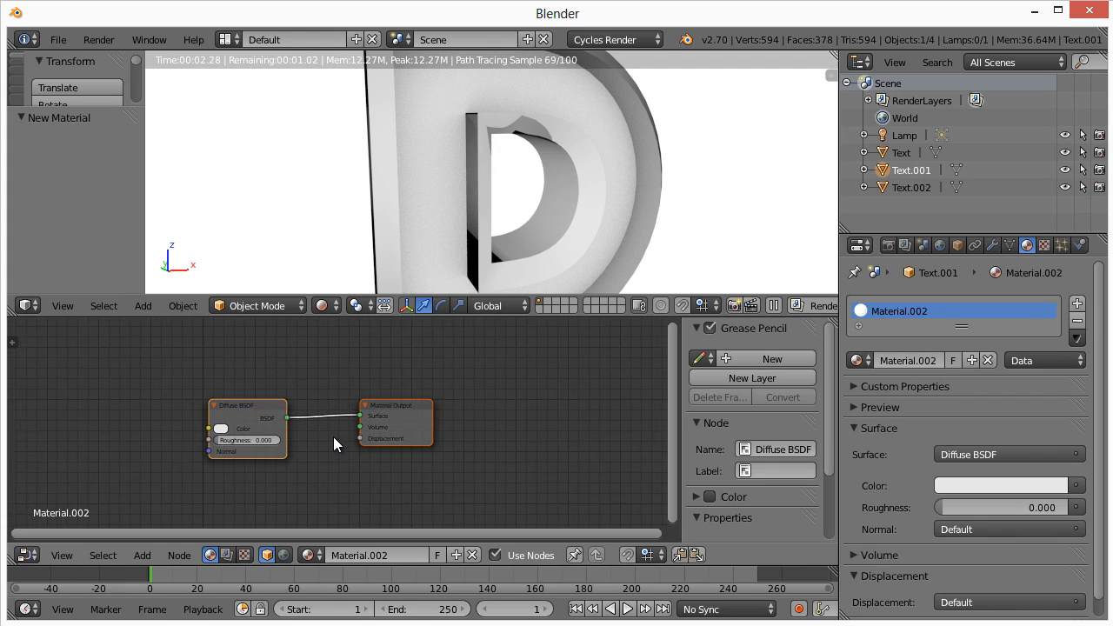
scroll(334, 438, "up", 1)
middle_click_drag(357, 445, 458, 420)
left_click_drag(500, 377, 602, 384)
left_click_drag(355, 376, 452, 372)
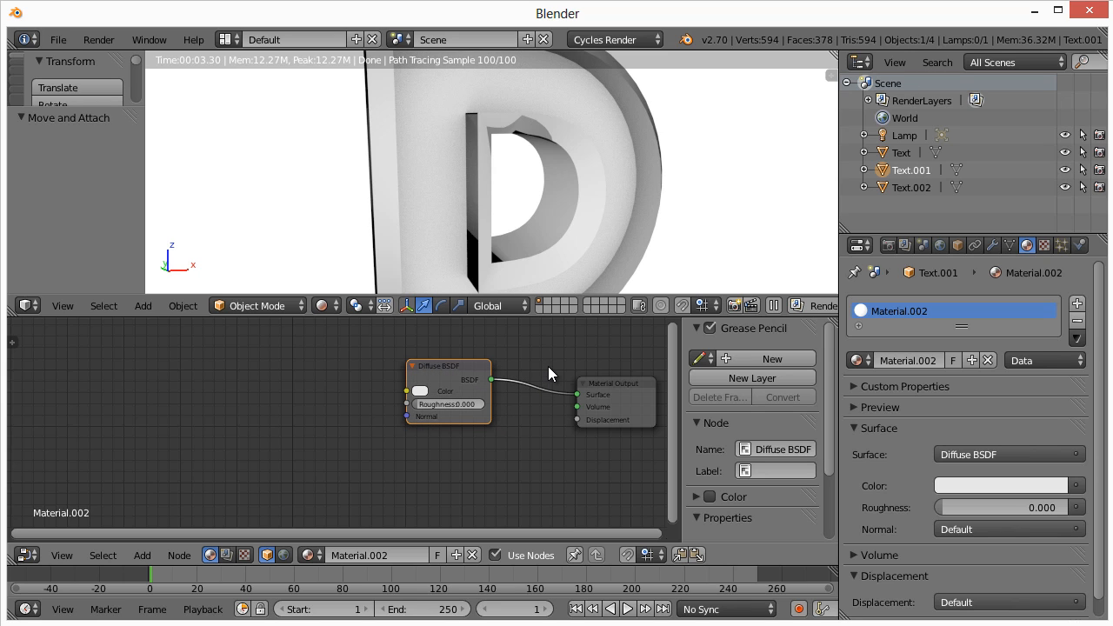
right_click_drag(545, 395, 543, 400, "ctrl")
left_click_drag(466, 374, 477, 356)
- Try to place a Mix Shader node in the recess floor's material
key("shift+a")
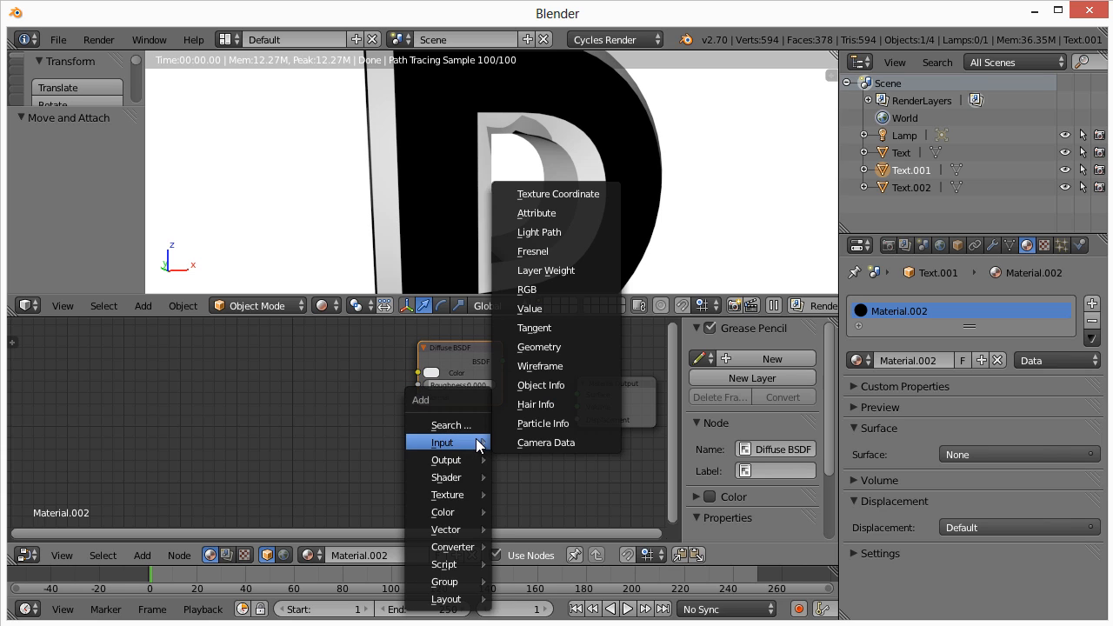
mouse_move(472, 483)
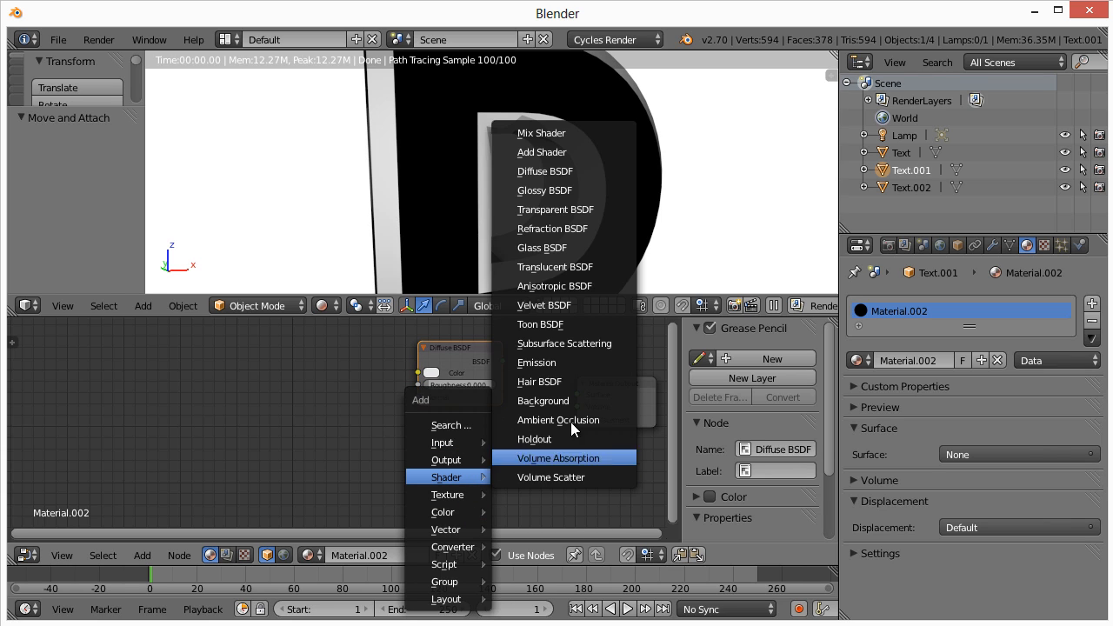
left_click(556, 133)
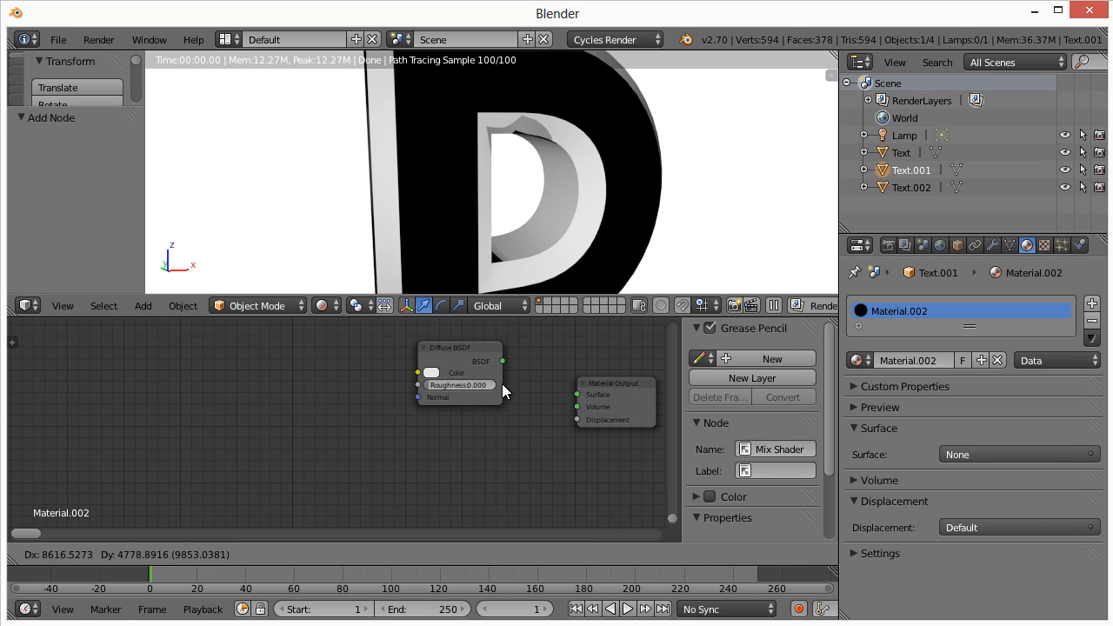
left_click(482, 344)
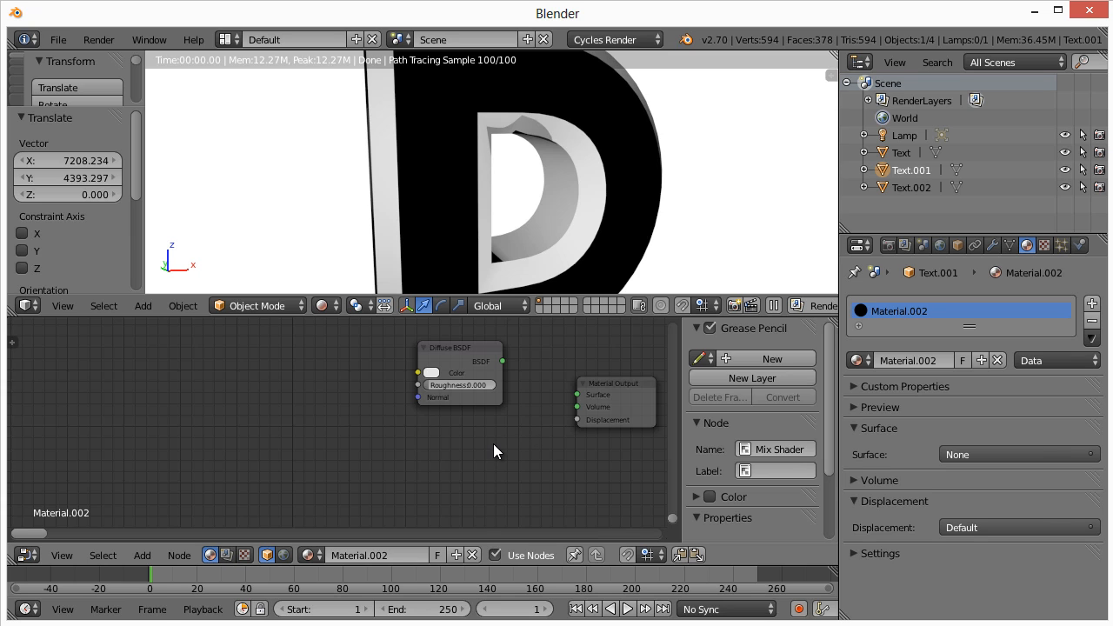
- Add another Mix Shader, link it to the Material Output's Surface, and feed the repositioned Diffuse BSDF into its first Shader input
key("shift+a")
mouse_move(476, 459)
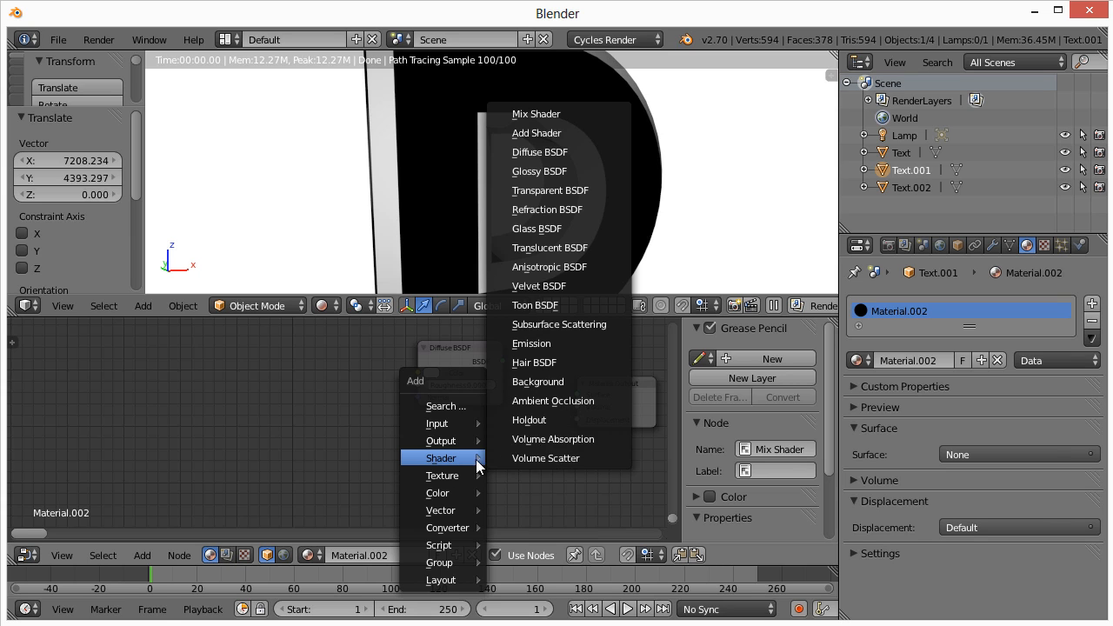
left_click(543, 114)
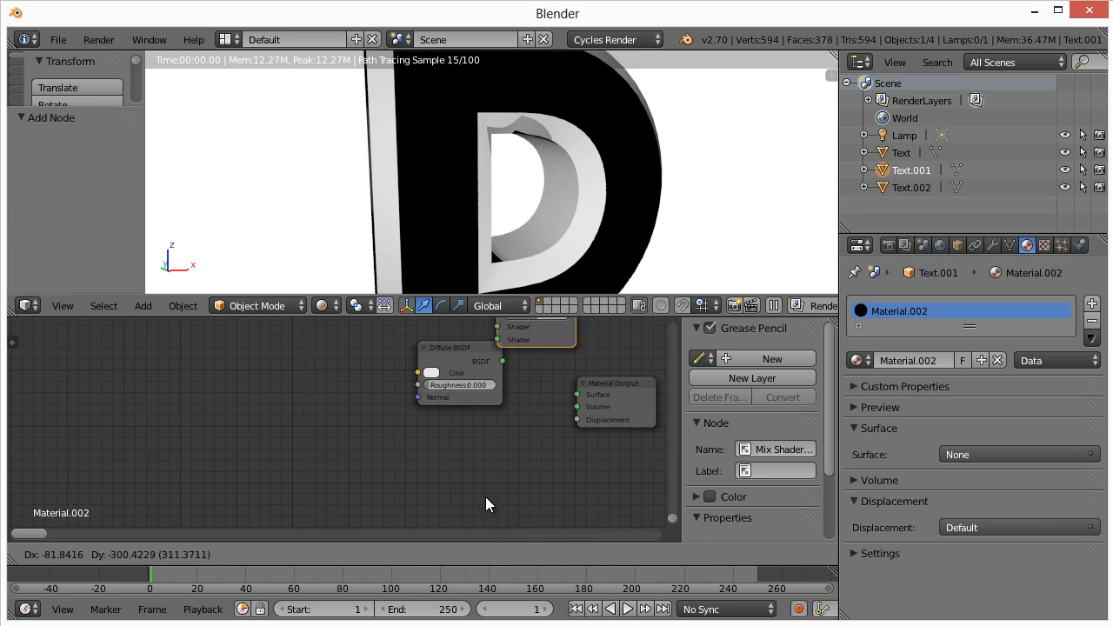
left_click(477, 345)
left_click_drag(512, 349, 574, 398)
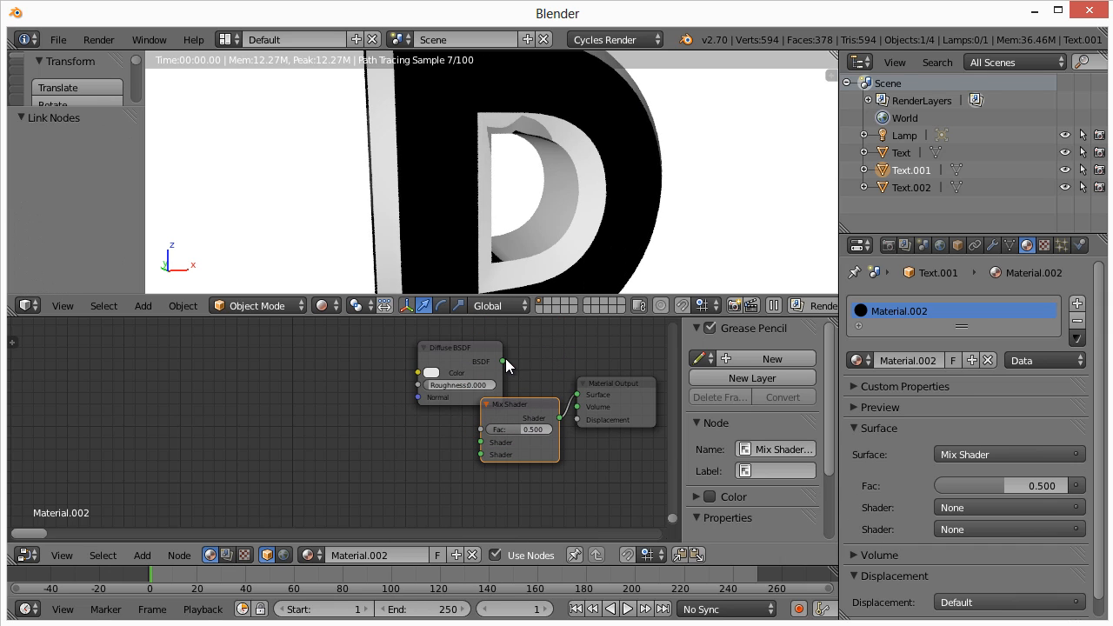
left_click_drag(463, 368, 480, 442)
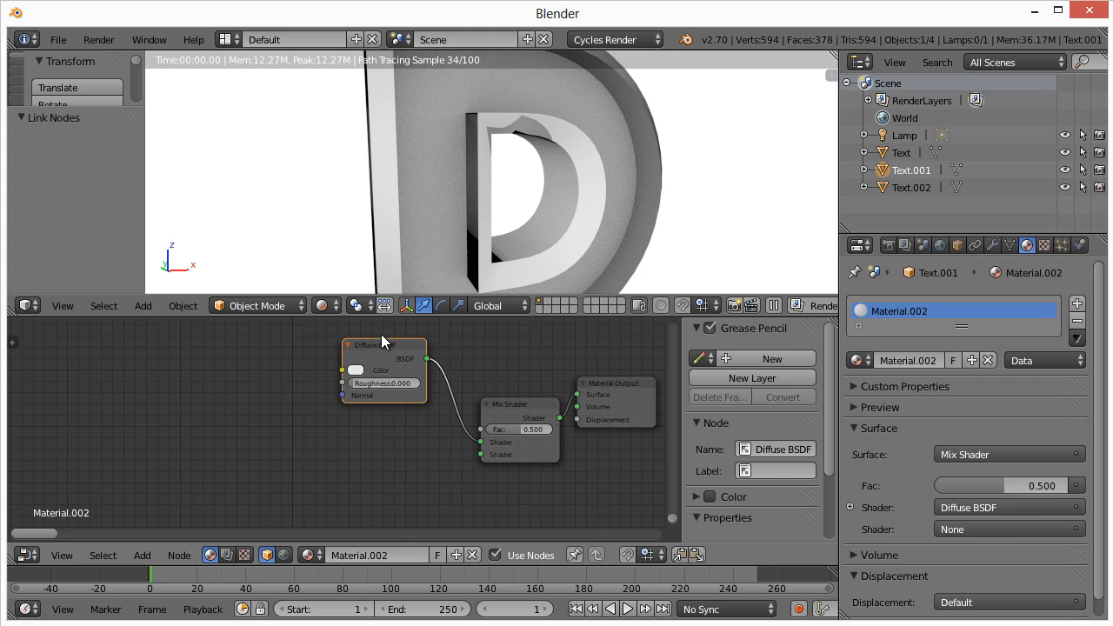
left_click_drag(385, 341, 396, 366)
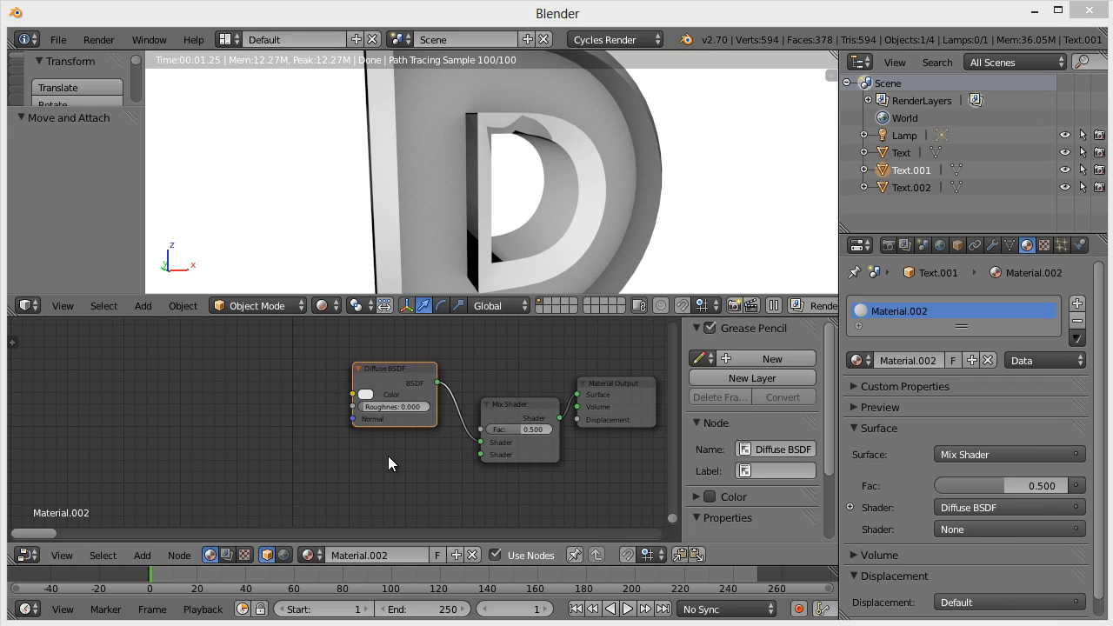
- Add a Transparent BSDF below the Diffuse BSDF and link it to the Mix Shader's second Shader input
key("shift+a")
mouse_move(366, 456)
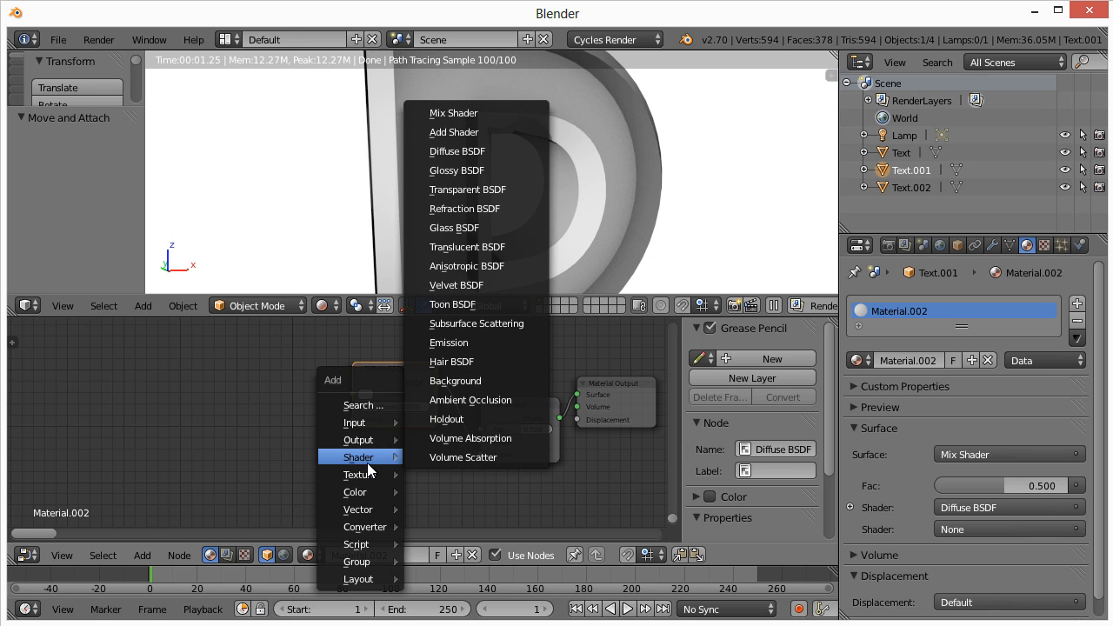
left_click(470, 190)
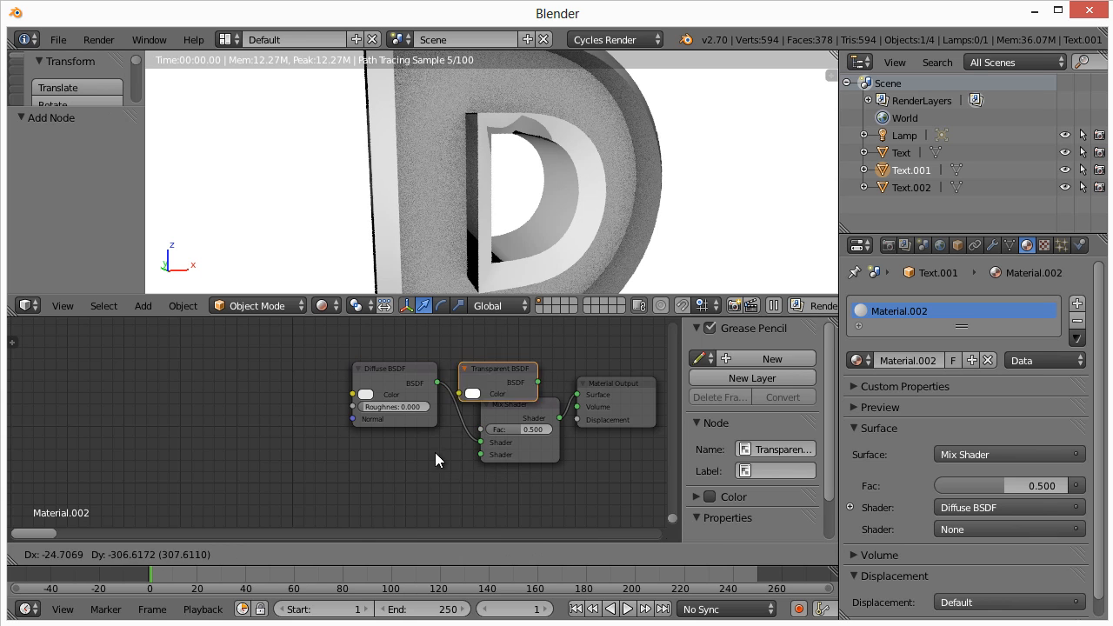
left_click(392, 453)
left_click_drag(438, 473, 479, 453)
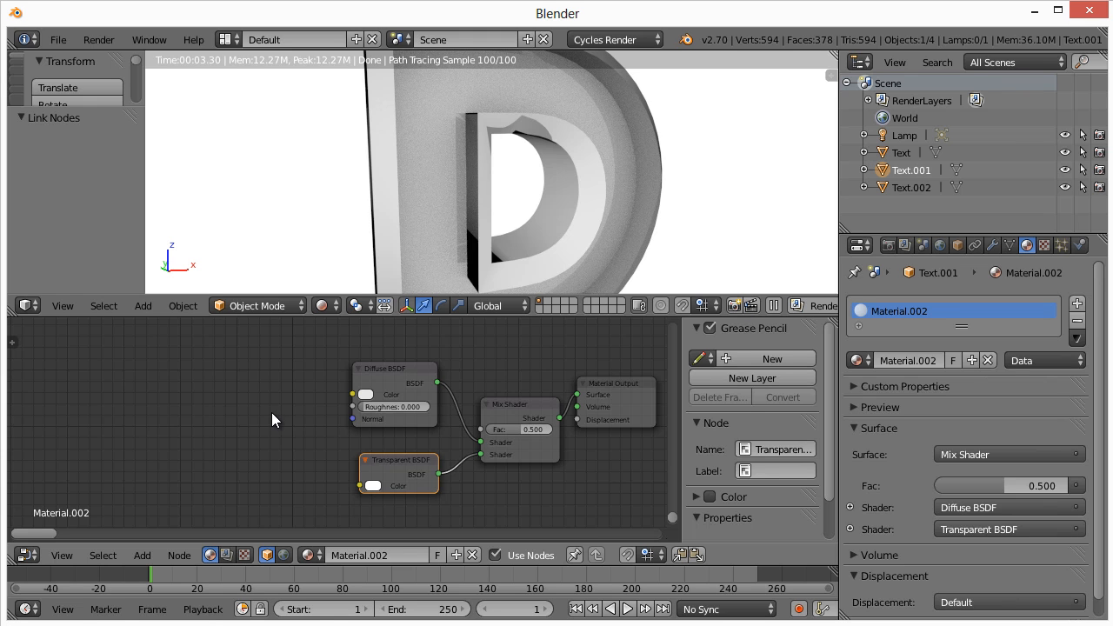
- Add an Image Texture node with honeycomb.jpg and link its Color to the Diffuse BSDF's Color input
key("shift+a")
mouse_move(259, 431)
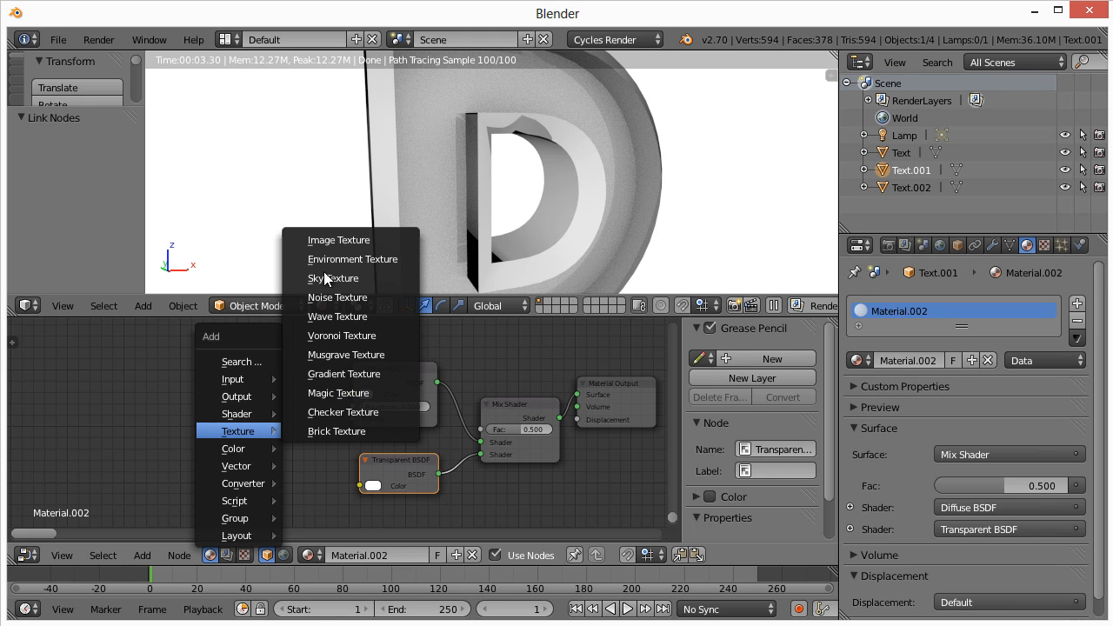
left_click(325, 242)
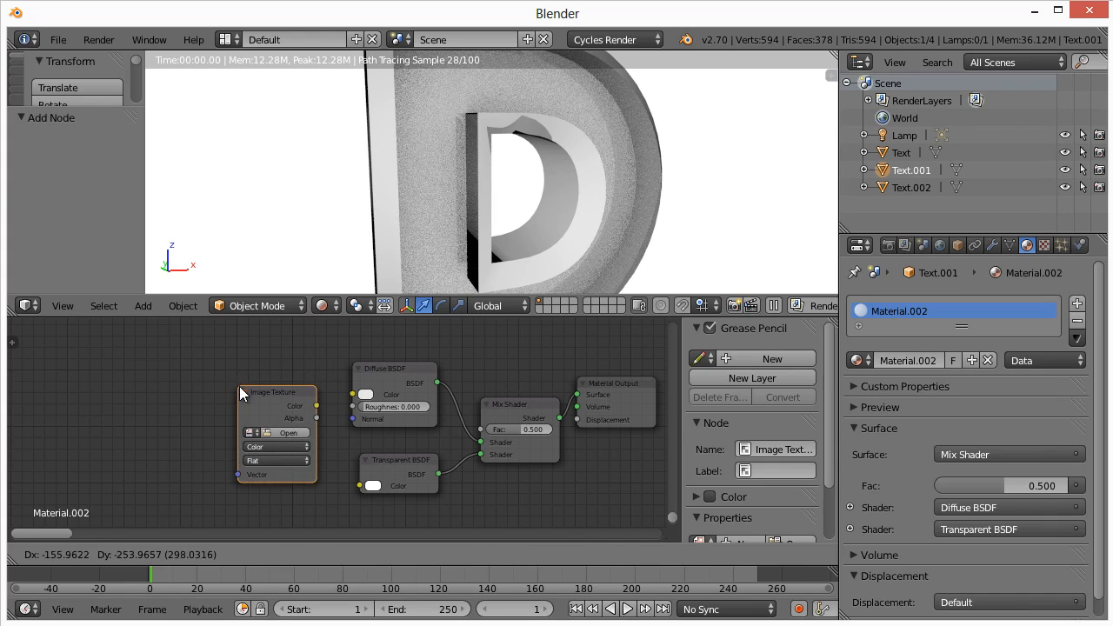
left_click(243, 397)
left_click(290, 435)
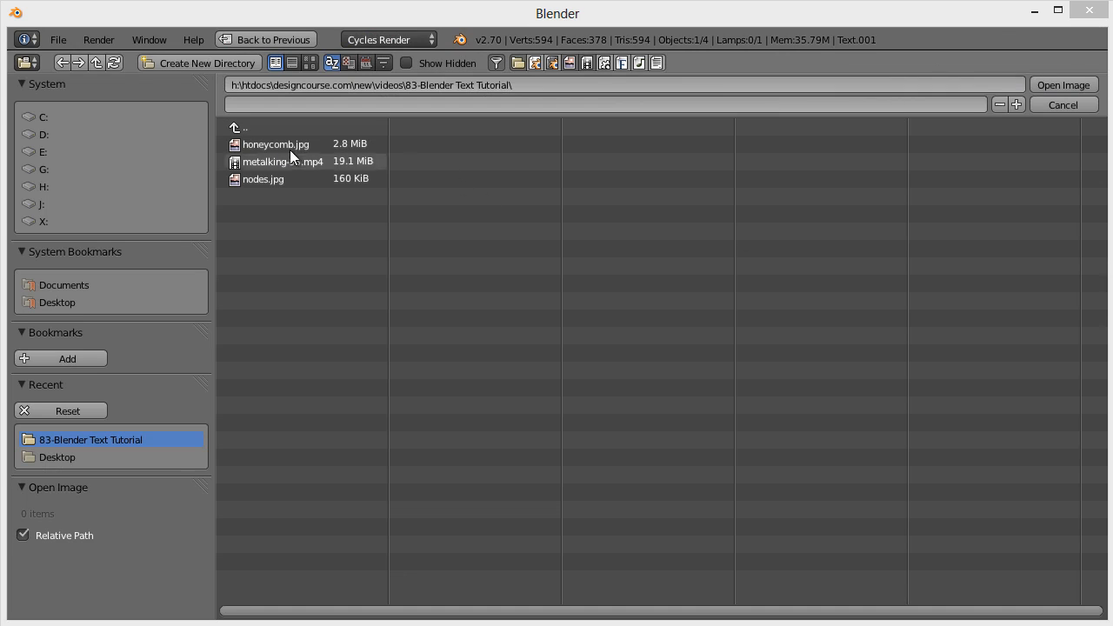
double_click(266, 145)
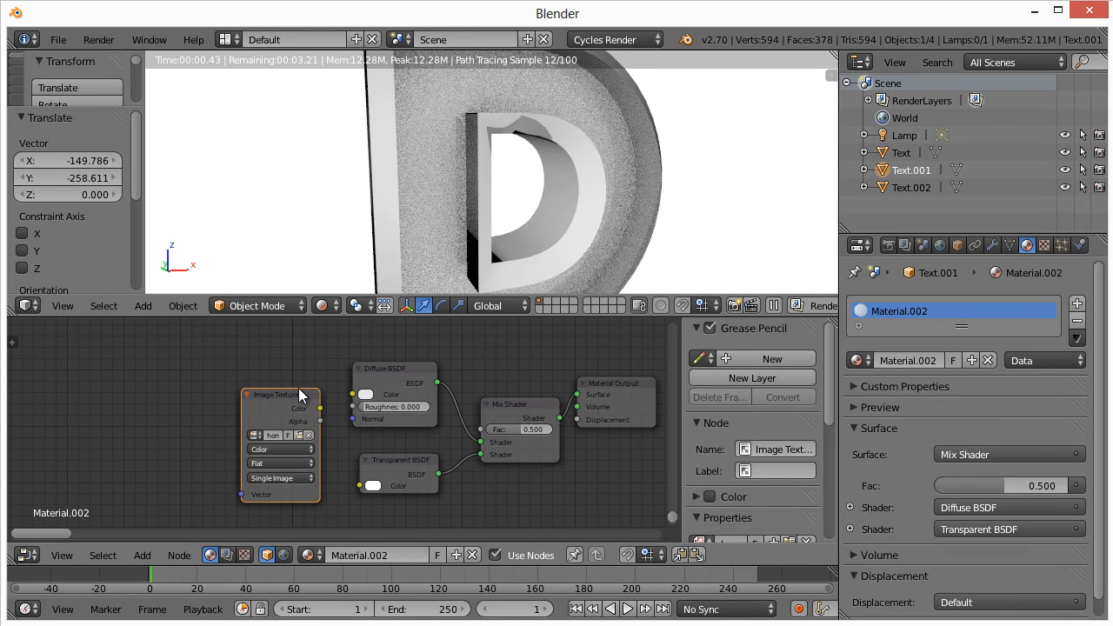
left_click_drag(319, 409, 352, 394)
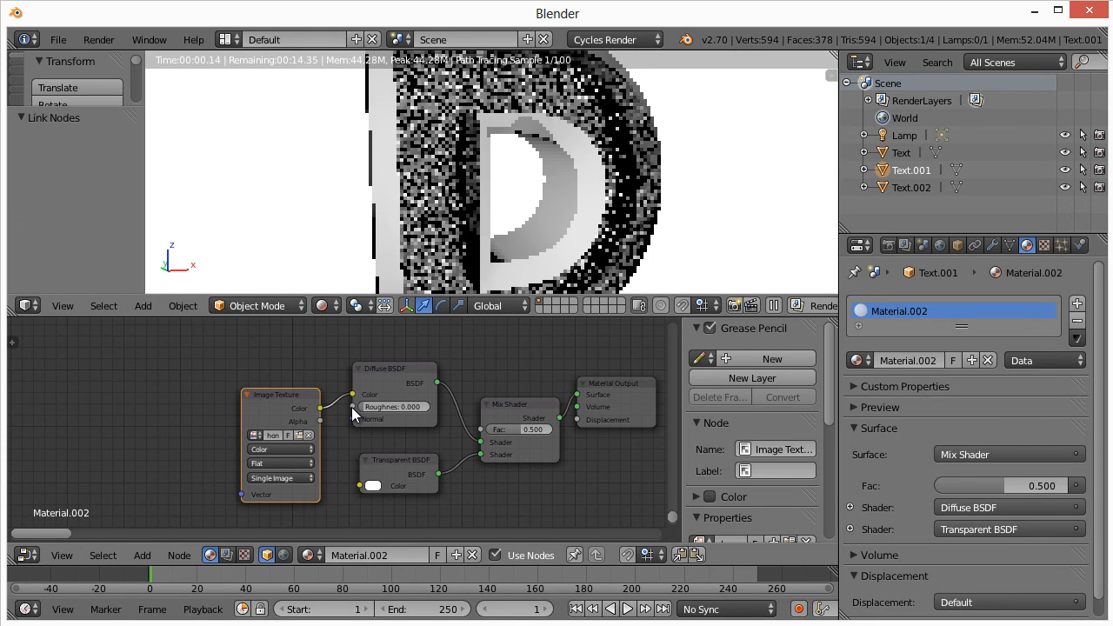
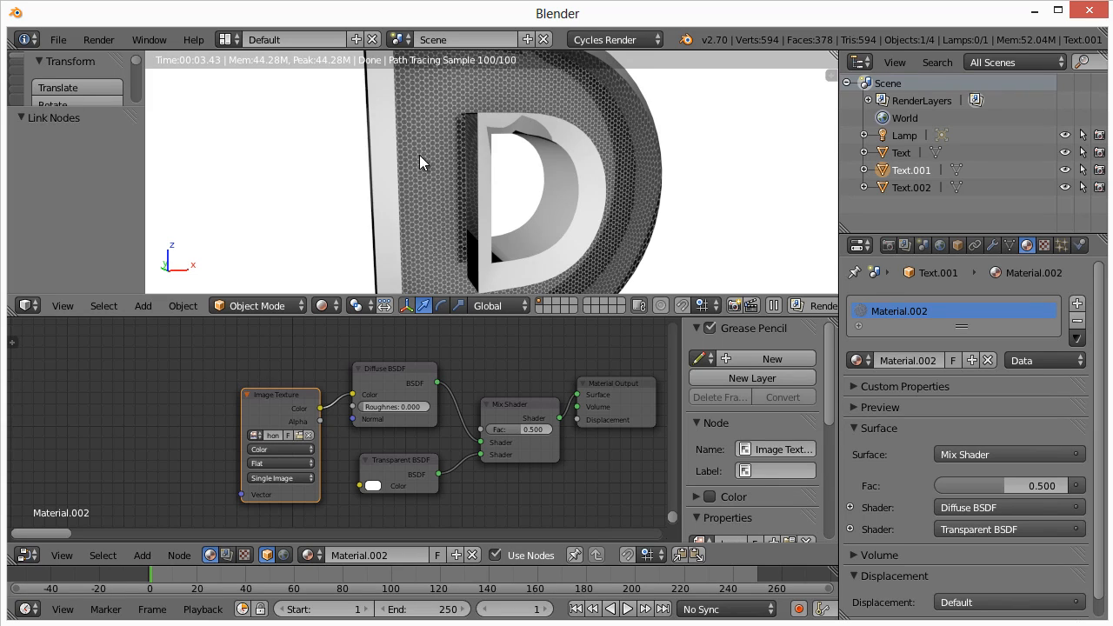
- Give the Text.002 object a new material and cut the link between its Diffuse BSDF and Material Output
middle_click_drag(420, 163, 459, 186)
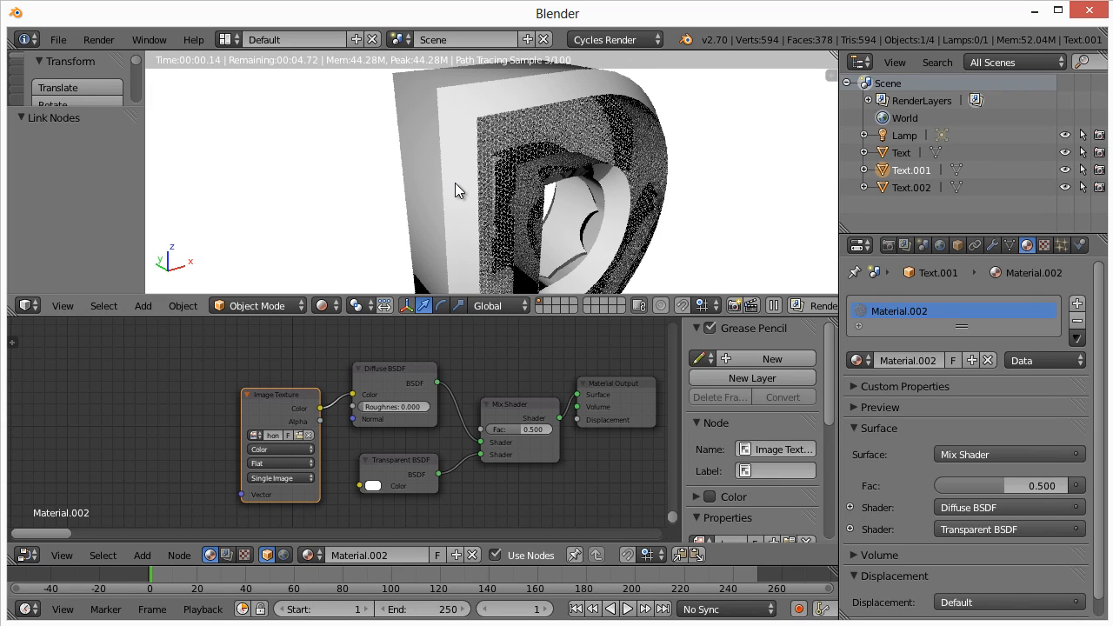
left_click(913, 186)
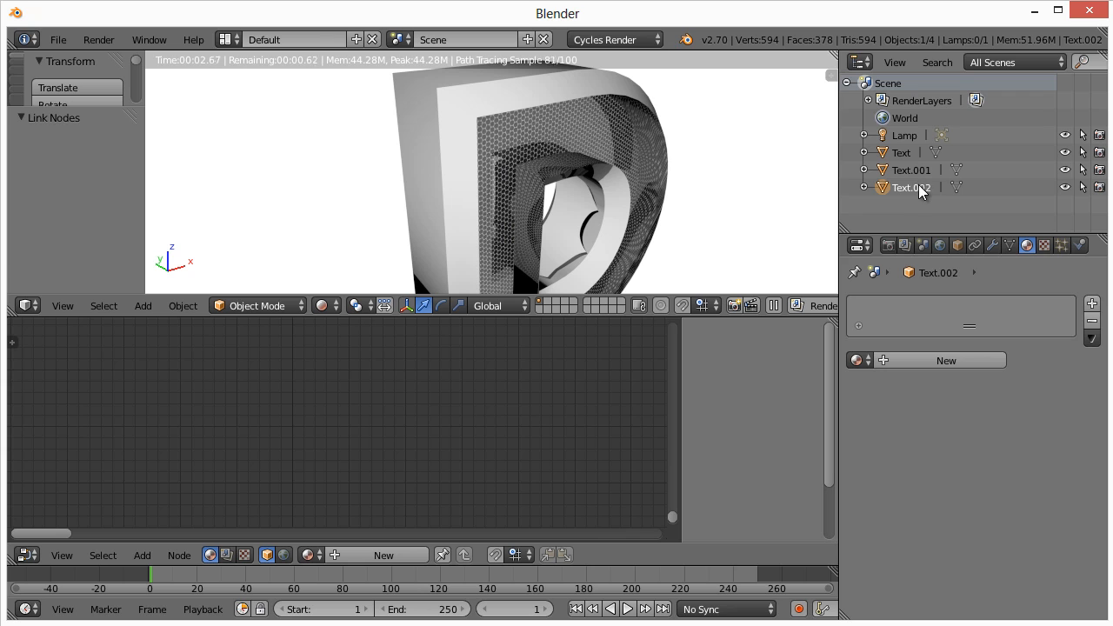
left_click(939, 358)
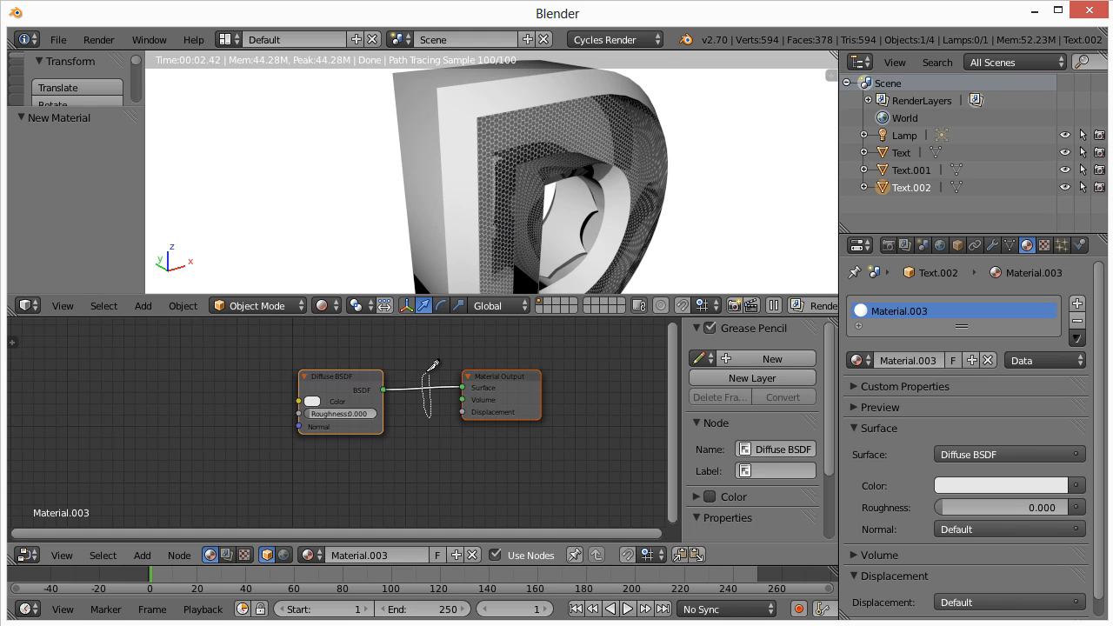
right_click_drag(437, 366, 421, 389, "ctrl")
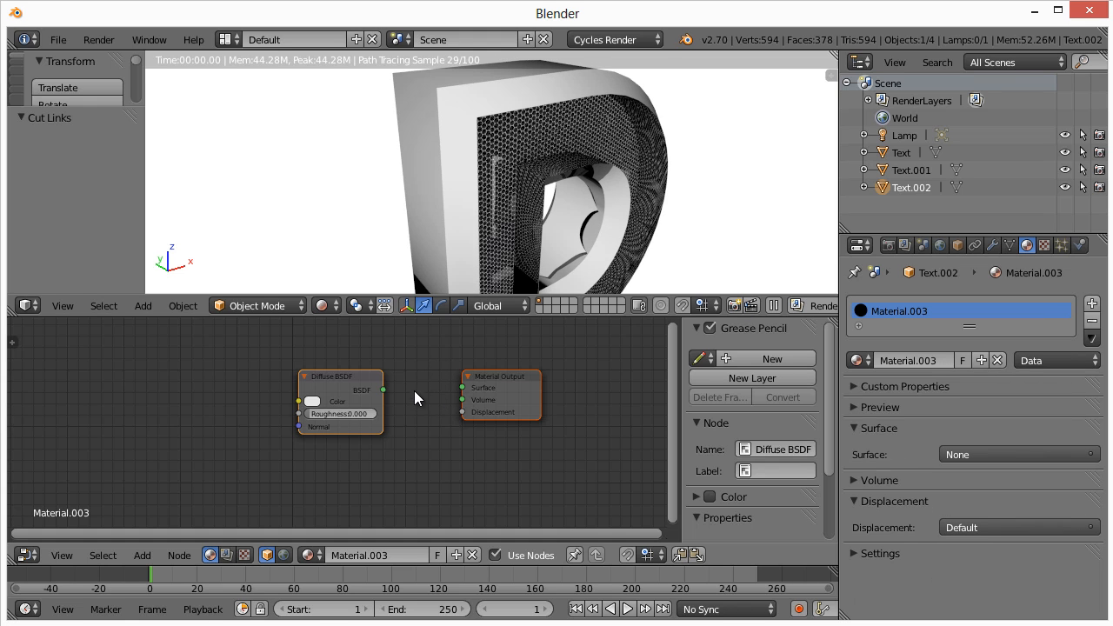
- Place a Mix Shader between Text.002's Diffuse BSDF and Material Output, and link the Diffuse BSDF to its first Shader input
key("shift+a")
mouse_move(415, 402)
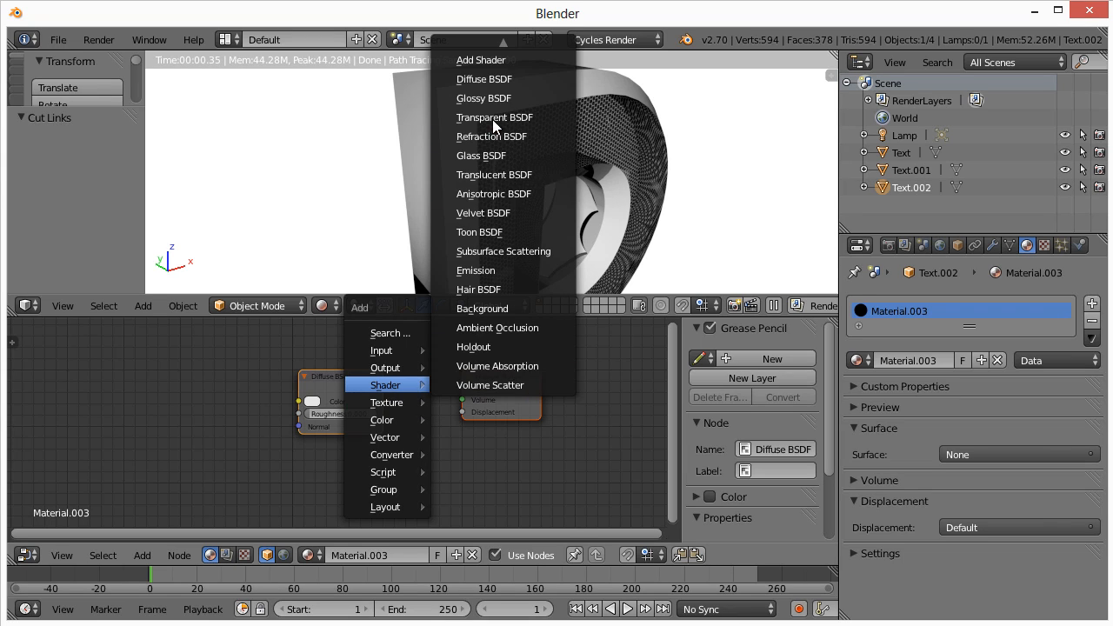
scroll(489, 61, "up", 2)
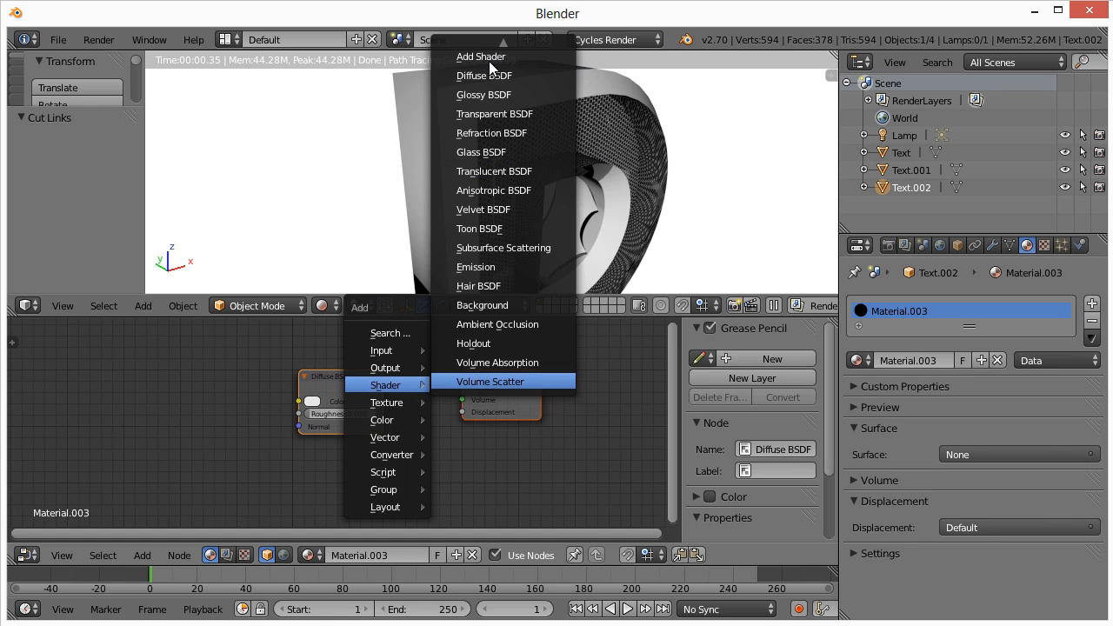
left_click(488, 45)
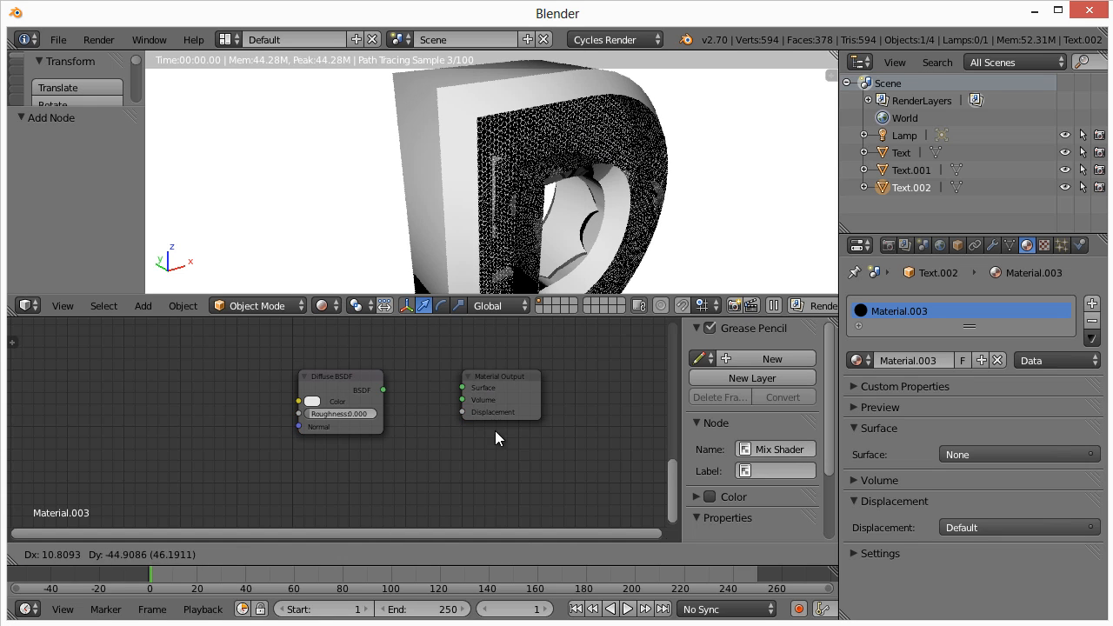
left_click(369, 365)
left_click_drag(328, 374, 313, 375)
left_click_drag(450, 386, 462, 387)
left_click_drag(332, 382, 372, 406)
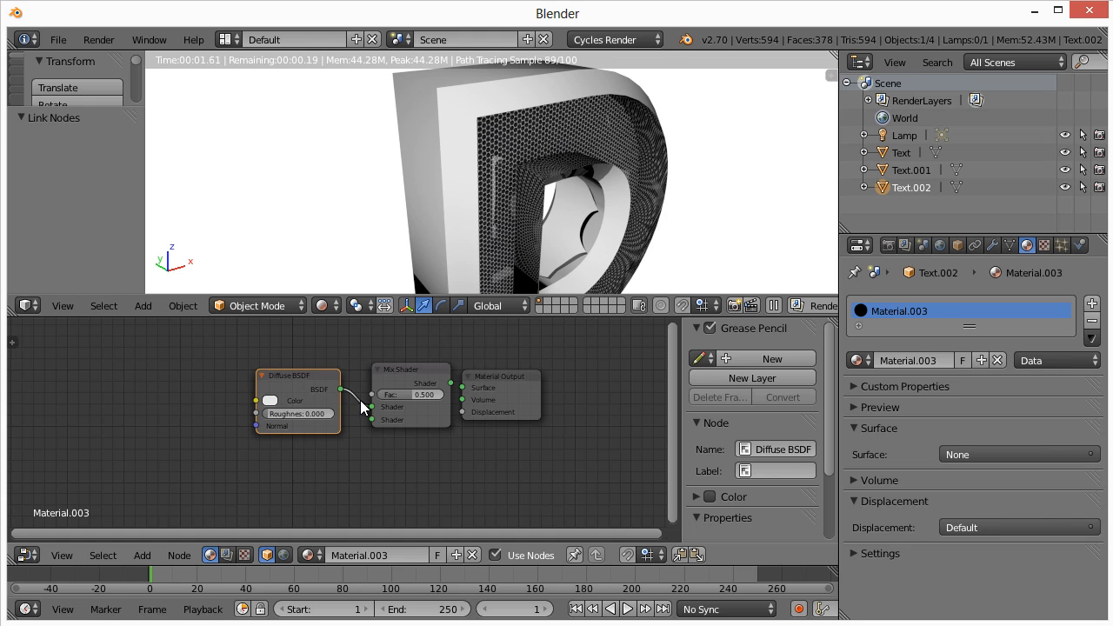
- Colour the Diffuse BSDF bright blue and link a new Emission node to the Mix Shader's second Shader input
left_click(273, 400)
left_click_drag(324, 266, 335, 261)
key("shift+a")
mouse_move(275, 472)
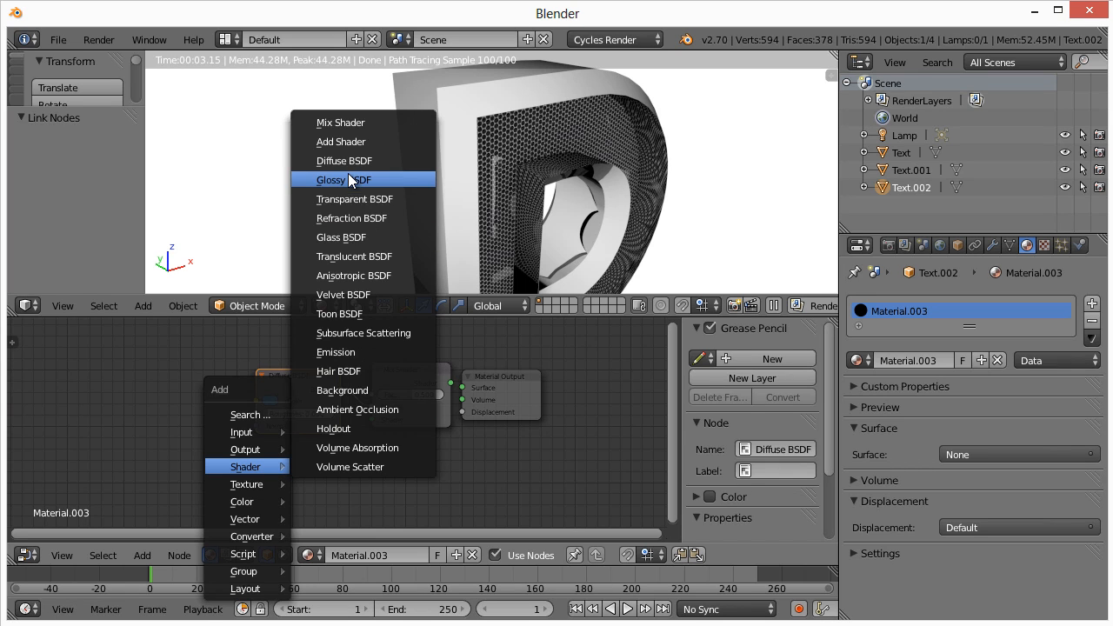
left_click(346, 353)
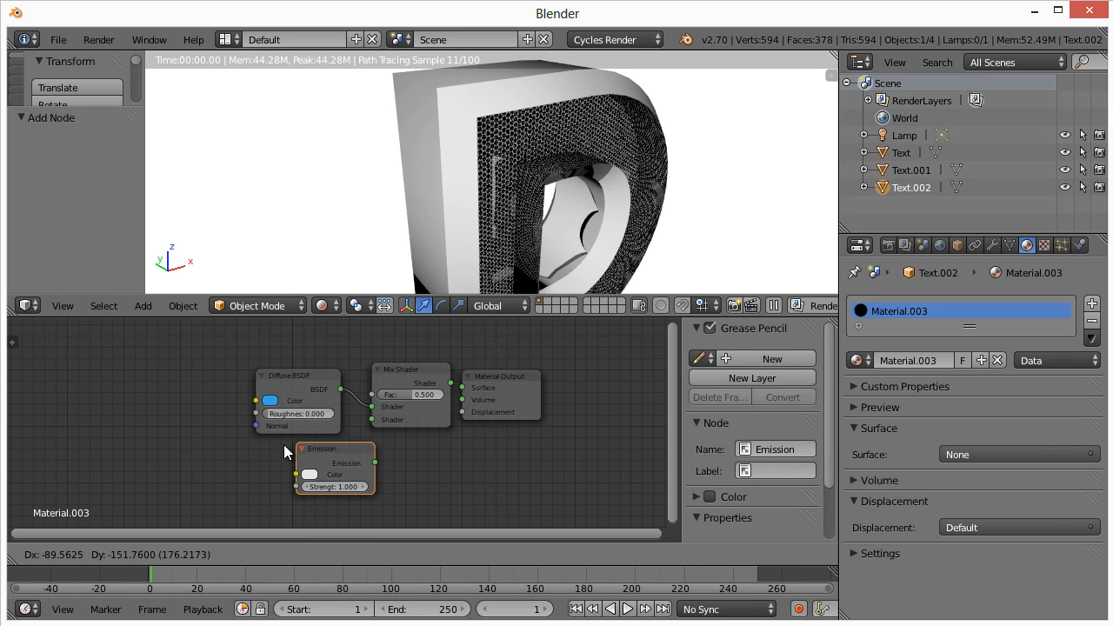
left_click(312, 461)
left_click_drag(341, 470, 372, 420)
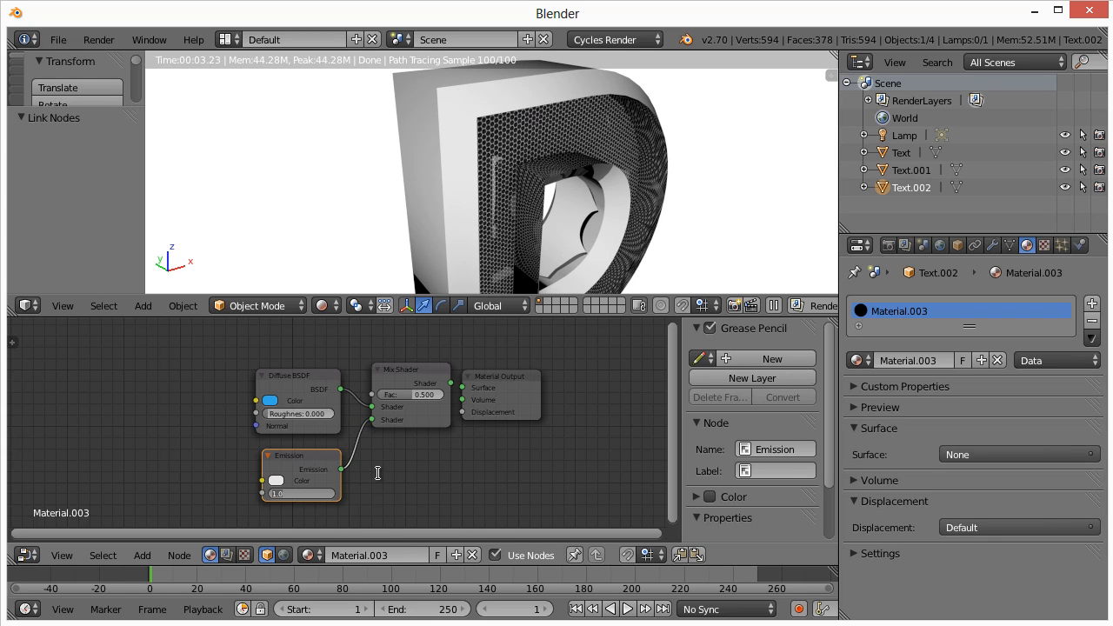
- Set the Emission node's strength to 6.7 and its colour to a matching bright blue
type("6.7")
key("Return")
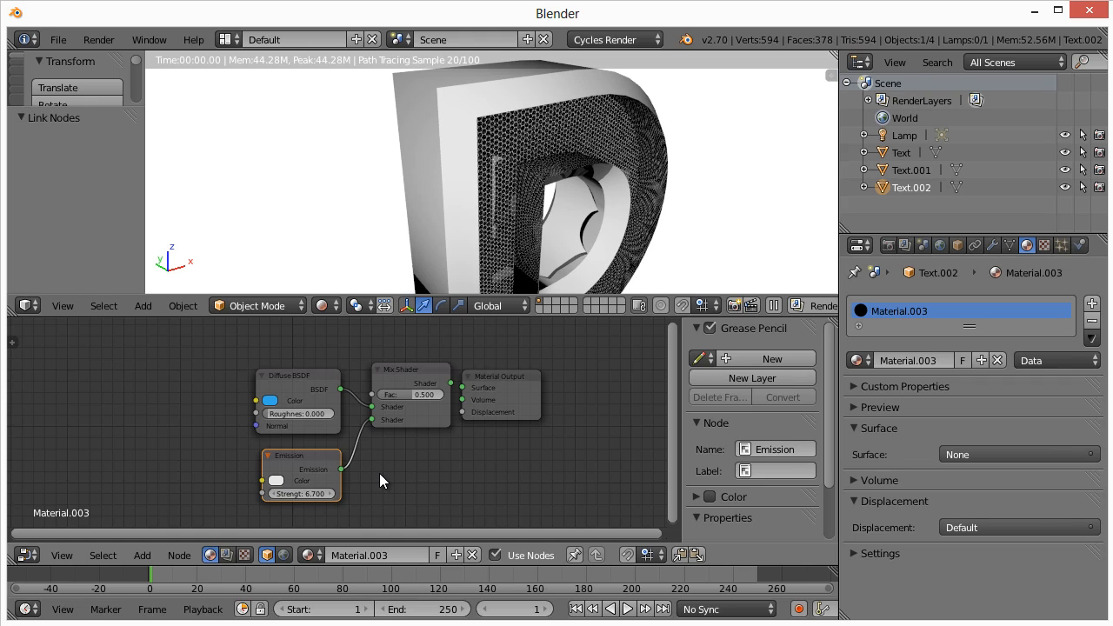
left_click(275, 480)
left_click_drag(318, 360, 335, 330)
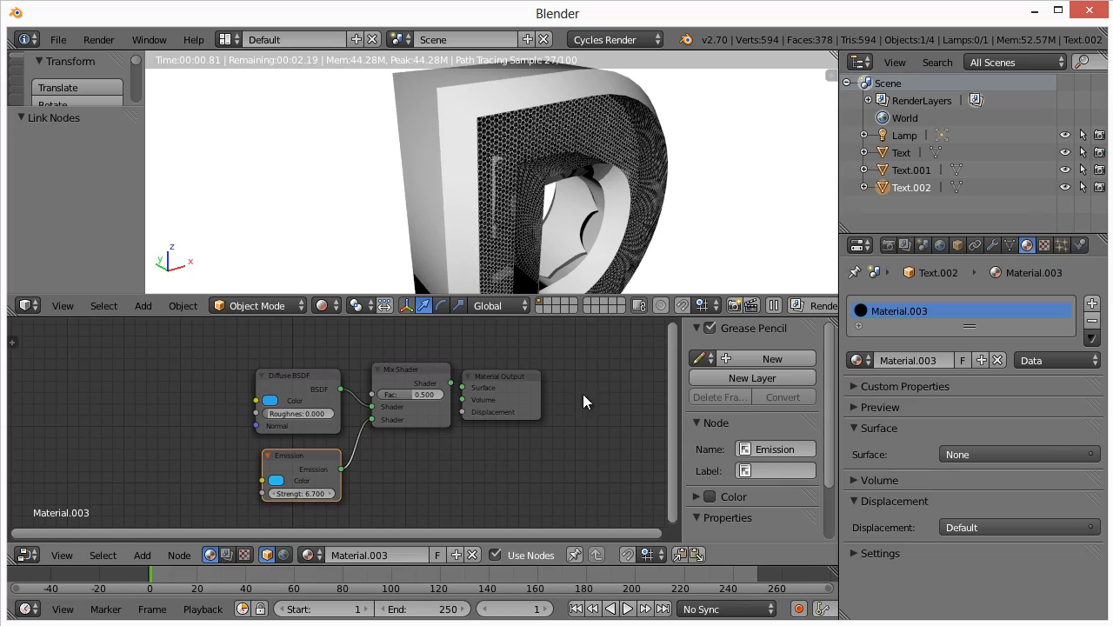
- Link the Mix Shader to the Material Output's Surface and shift the Mix Shader and Diffuse BSDF nodes further apart
key("KP_1")
middle_click_drag(596, 179, 637, 192)
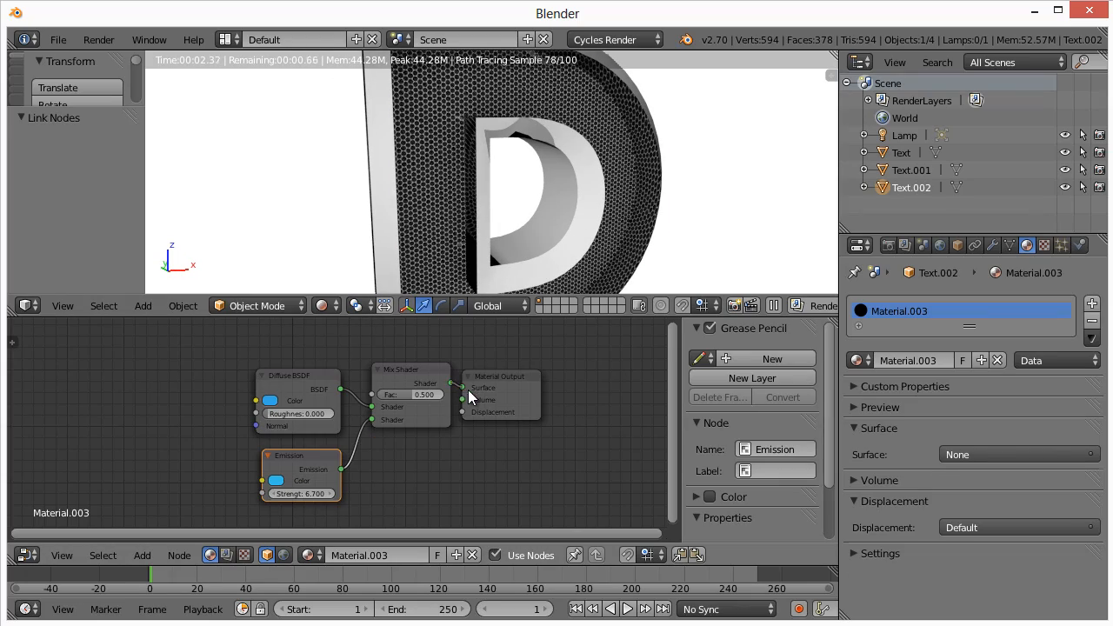
left_click_drag(469, 397, 466, 390)
left_click(401, 372)
left_click_drag(398, 374, 385, 380)
left_click_drag(303, 389, 283, 388)
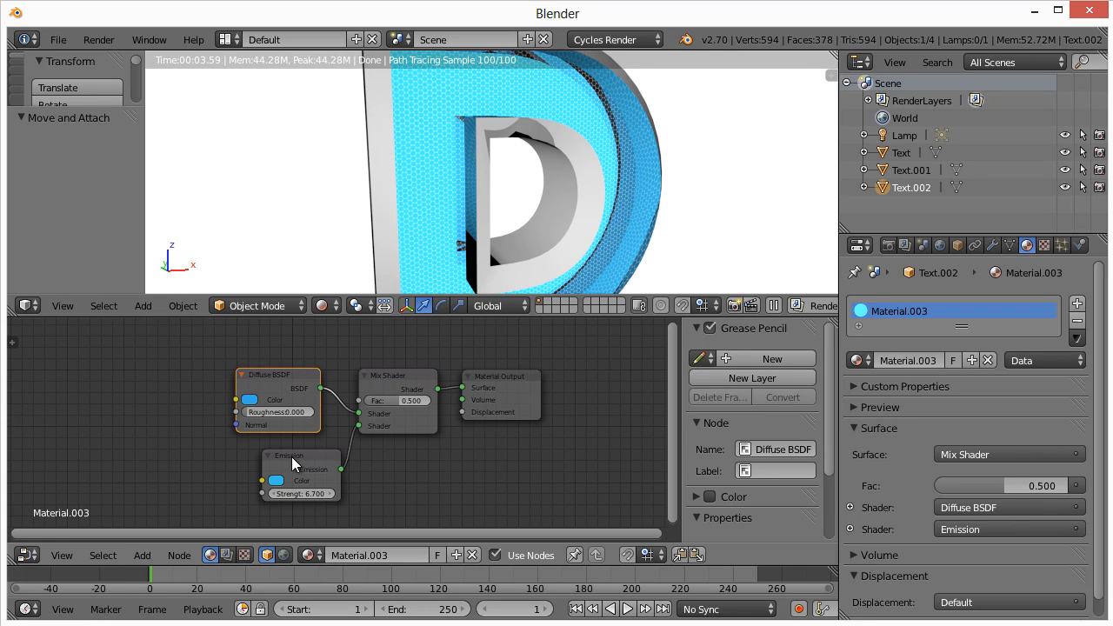
- Move the Emission node beneath the Diffuse BSDF, set its strength to 3.5, and check the whole letter in the rendered view
left_click_drag(308, 486, 244, 490)
scroll(647, 200, "down", 5)
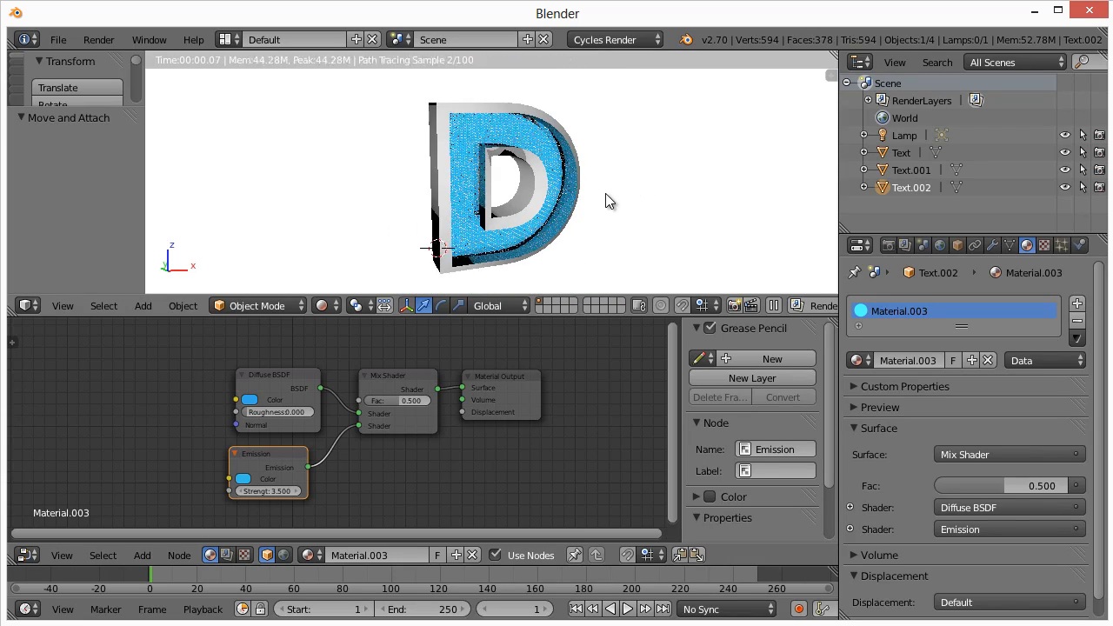
scroll(606, 187, "up", 2)
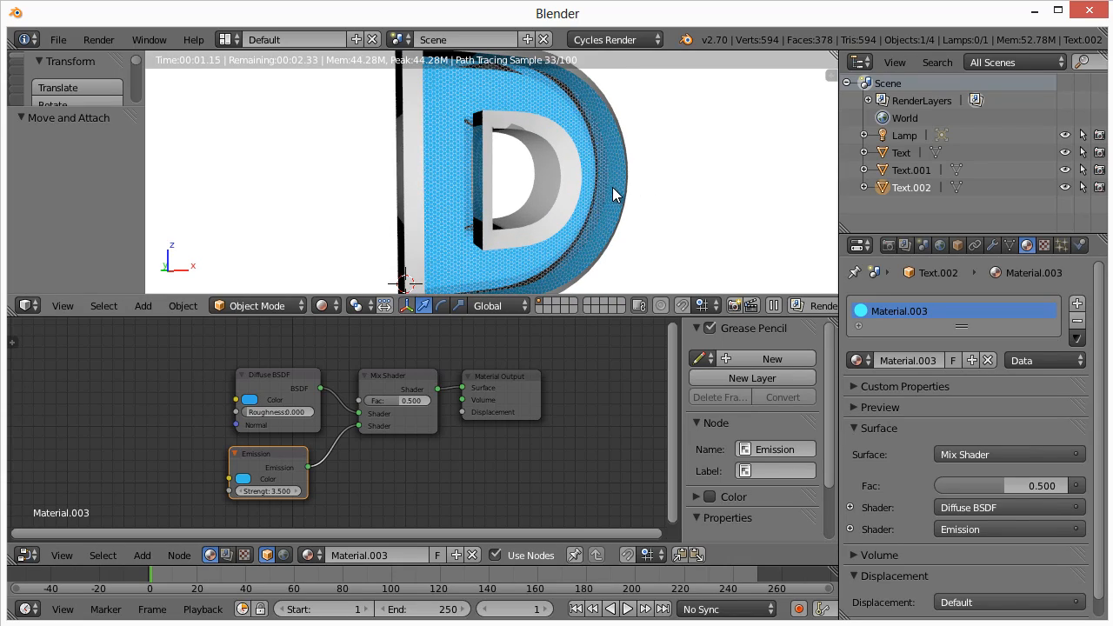
- Inspect the rendered letter, enlarge the 3D viewport slightly at the node editor's expense, and return to Solid shading
scroll(613, 187, "up", 2)
middle_click_drag(551, 196, 620, 209)
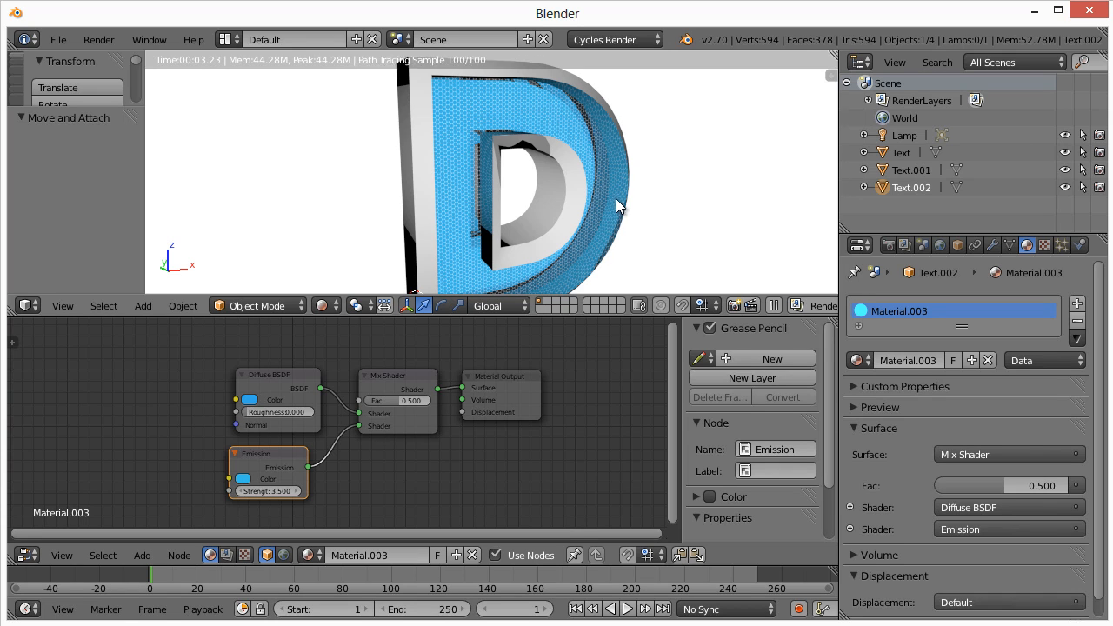
left_click_drag(497, 319, 246, 346)
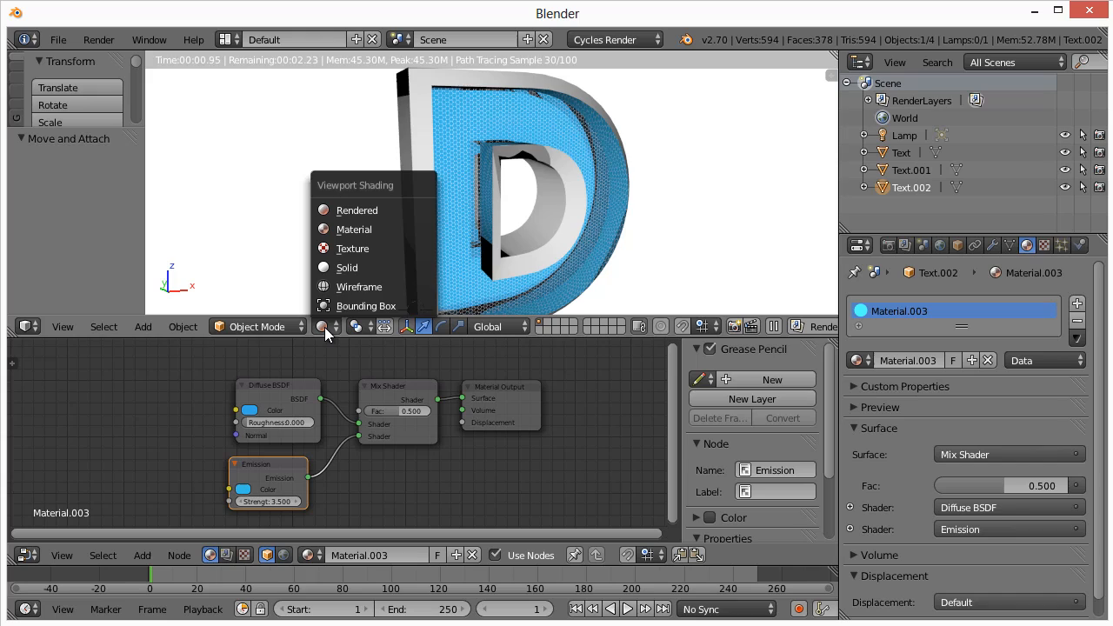
left_click(346, 267)
- Duplicate the honeycomb-textured face Text.001 and move the copy about -0.227 along Y, in front of the letter
right_click(466, 129)
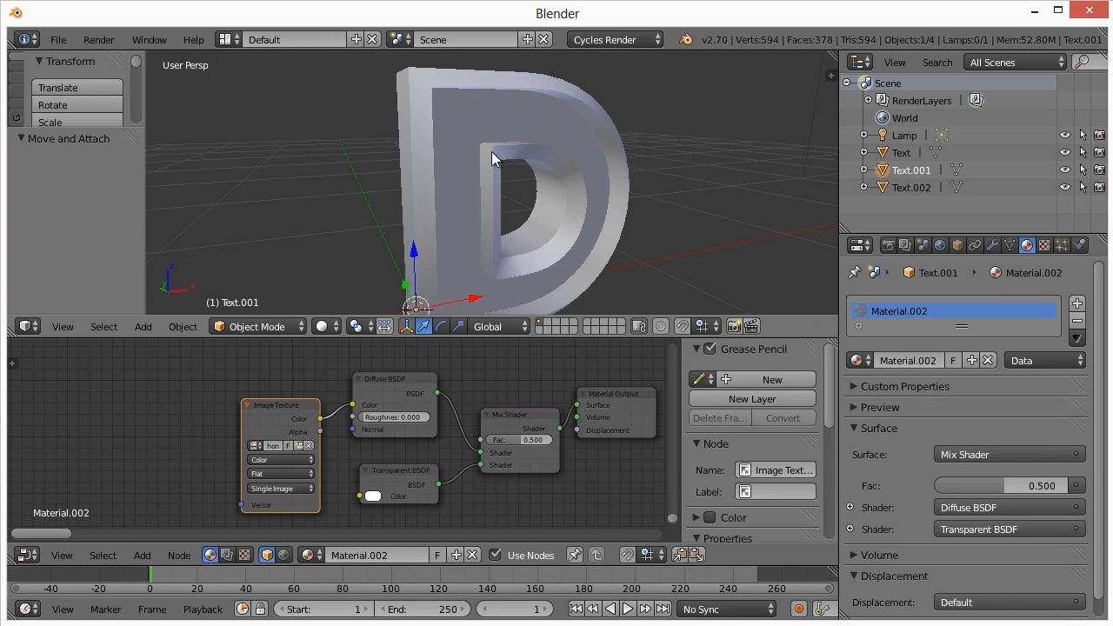
middle_click_drag(475, 209, 497, 220)
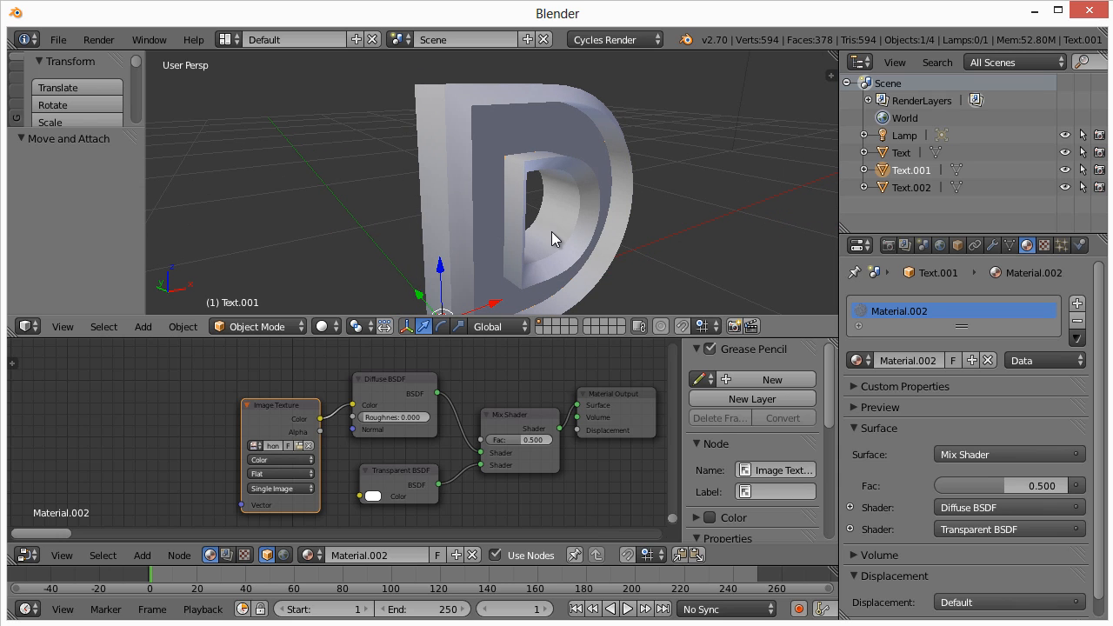
middle_click_drag(549, 249, 549, 216, "shift")
scroll(550, 218, "down", 2)
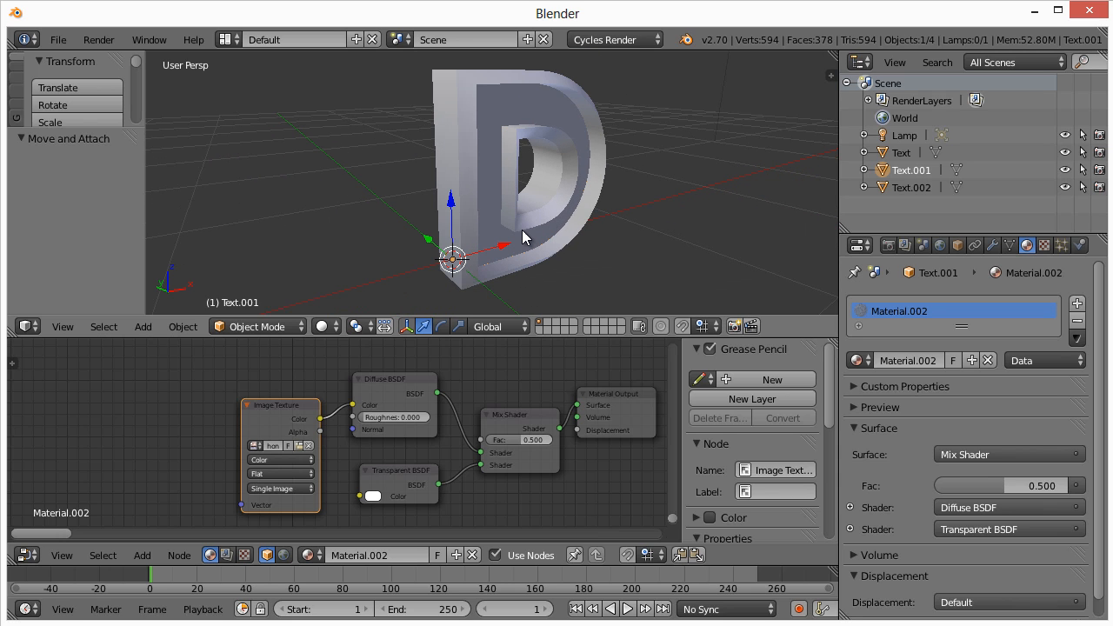
key("shift+d")
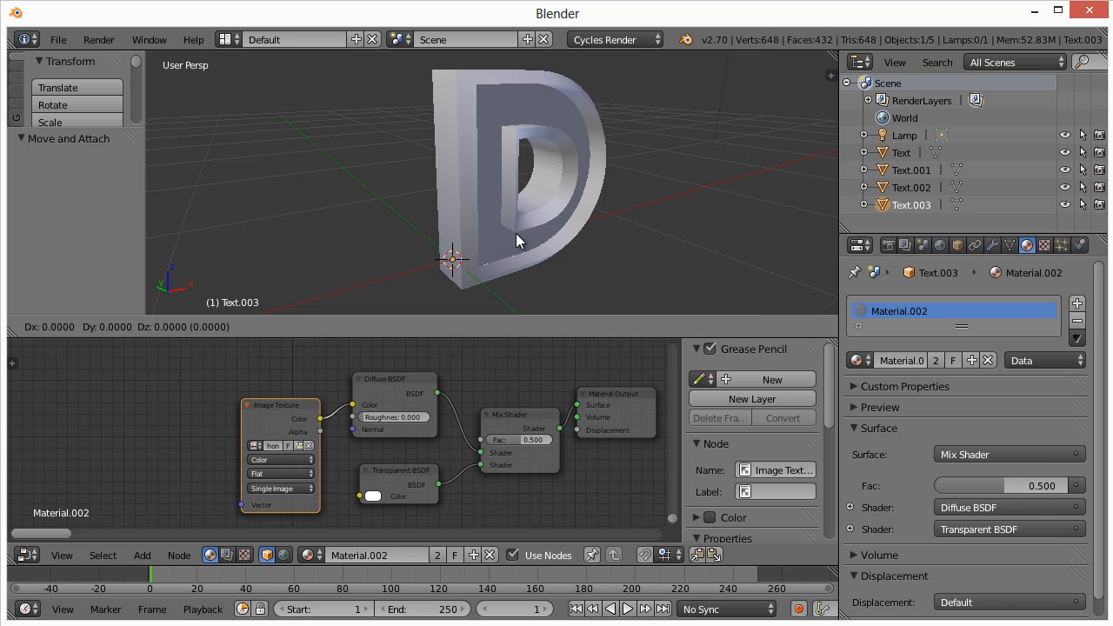
right_click(516, 233)
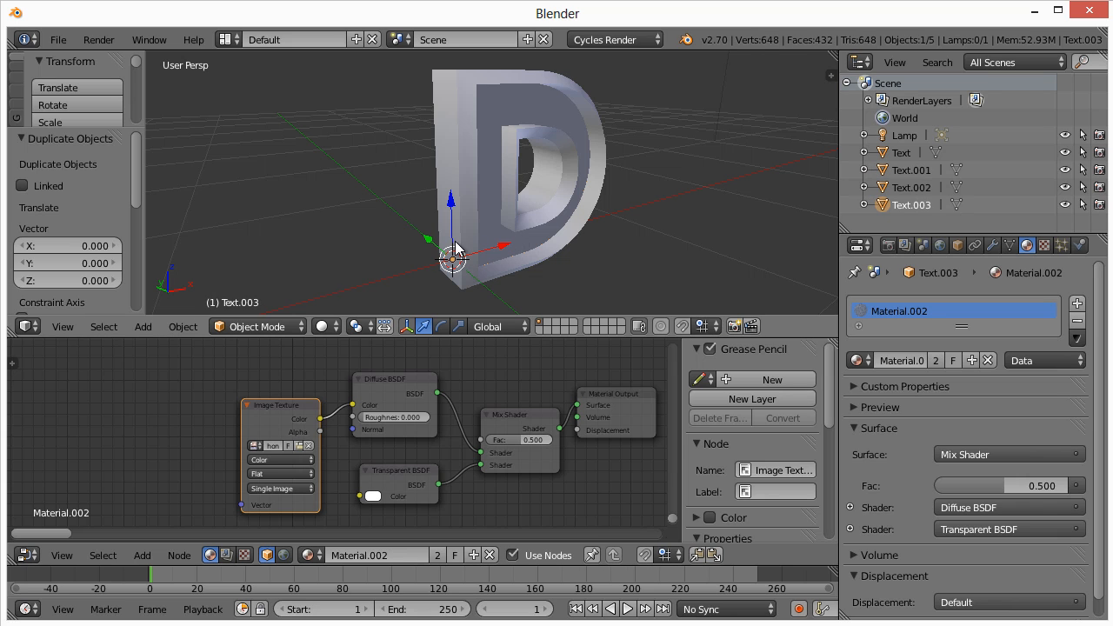
key("g")
key("y")
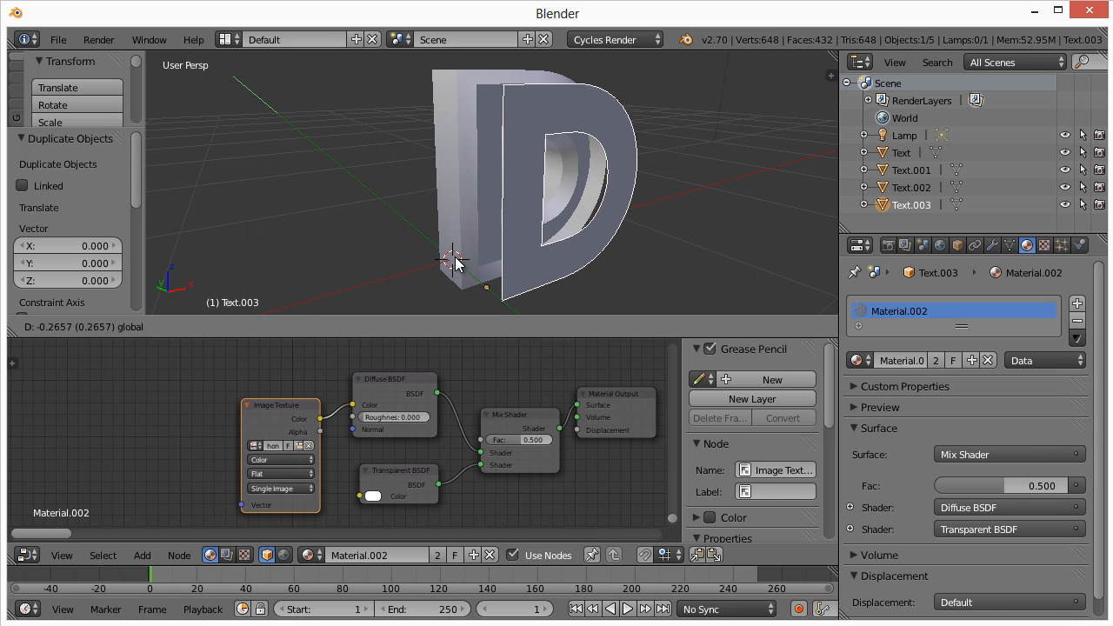
left_click(458, 261)
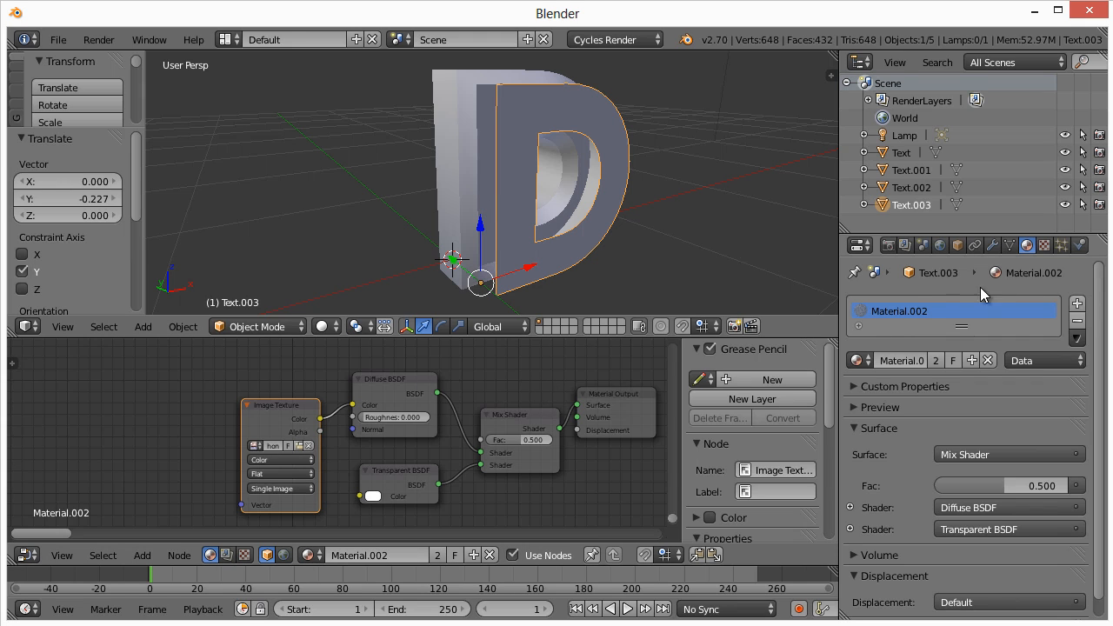
- Give the front honeycomb copy its own material copy and set its Mix Shader factor to 0.773 while previewing in Rendered shading
left_click(971, 361)
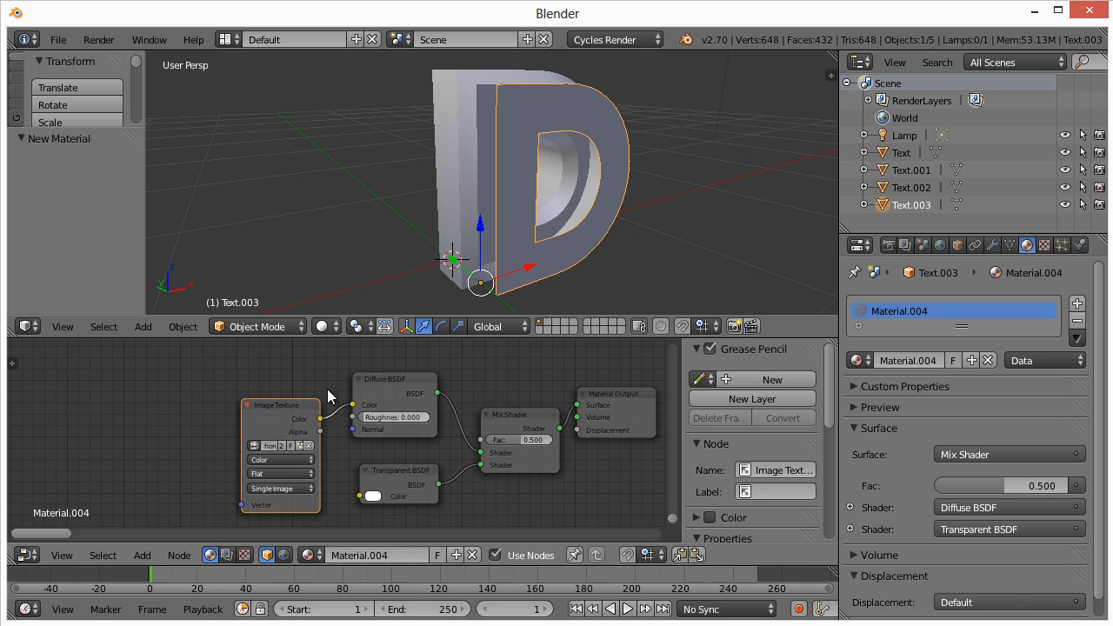
left_click(323, 326)
left_click(327, 214)
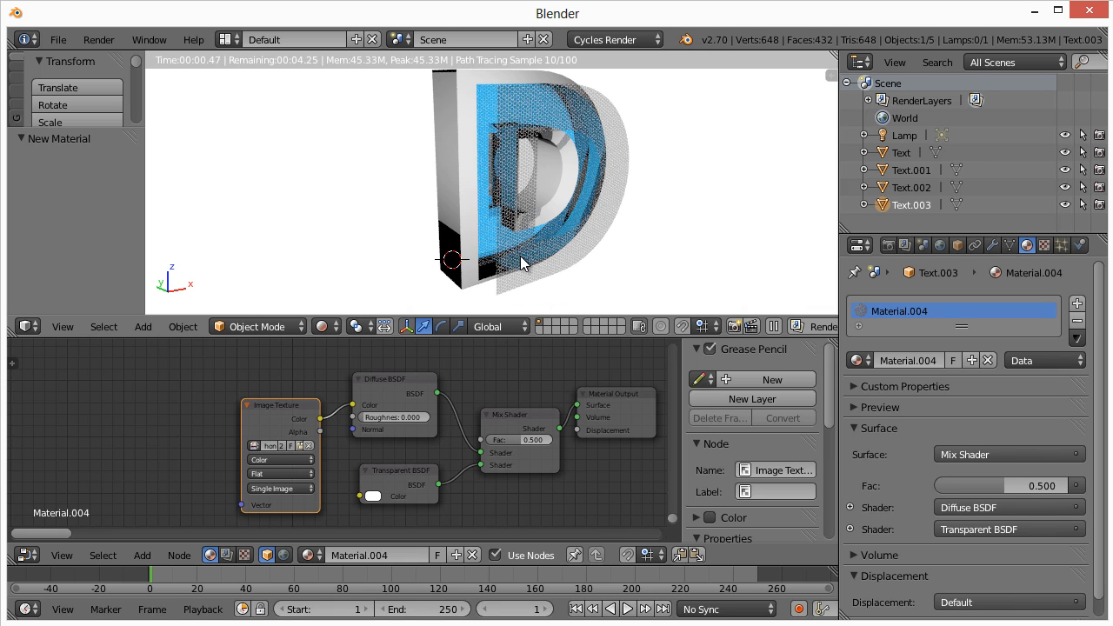
scroll(565, 242, "up", 1)
middle_click_drag(515, 233, 539, 111)
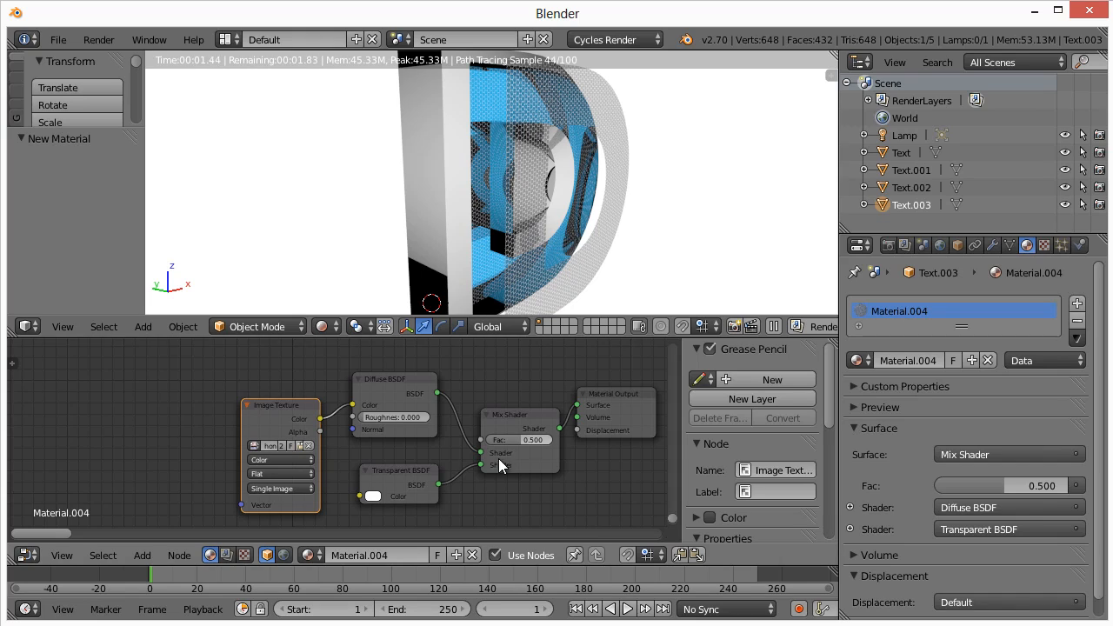
left_click_drag(523, 442, 543, 445)
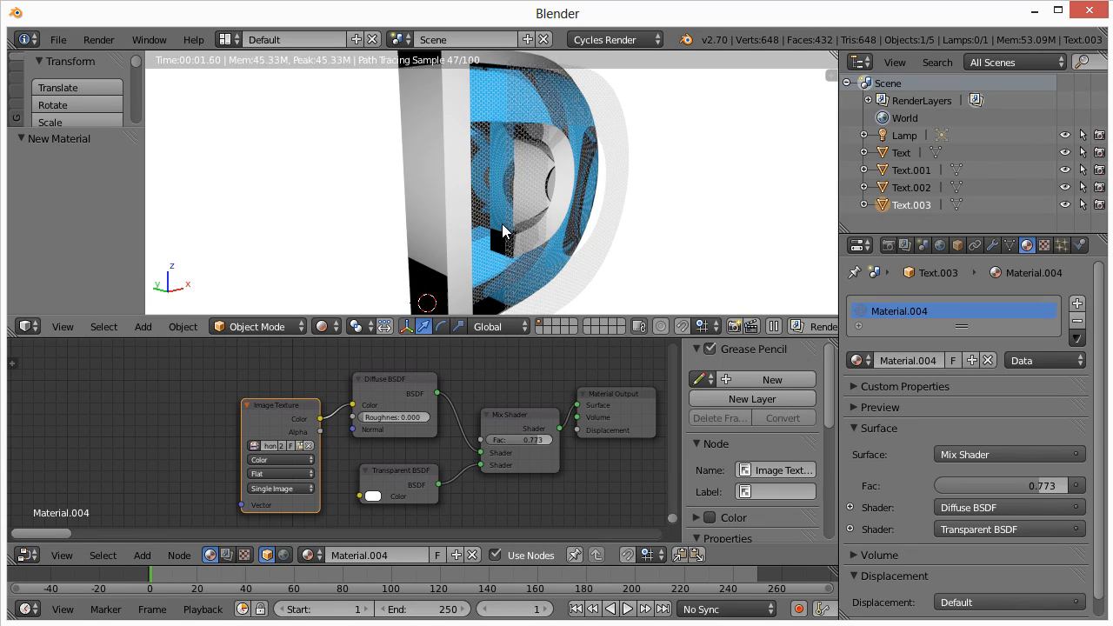
middle_click_drag(501, 223, 531, 203)
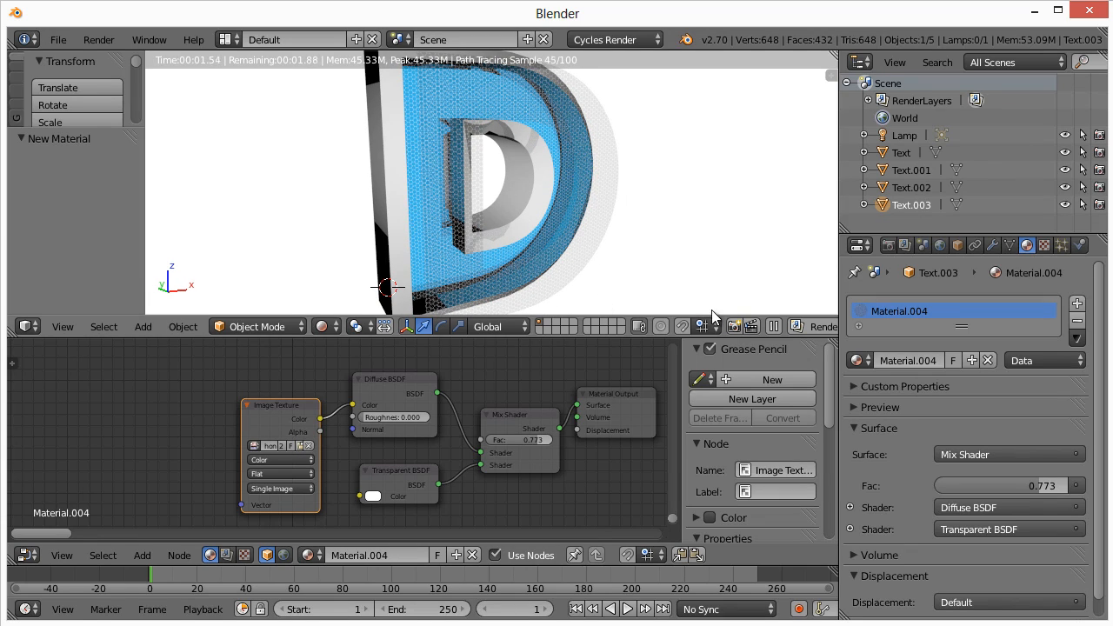
- Join the node editor area into the 3D viewport and inspect the honeycomb layers on the enlarged rendered letter
right_click(299, 338)
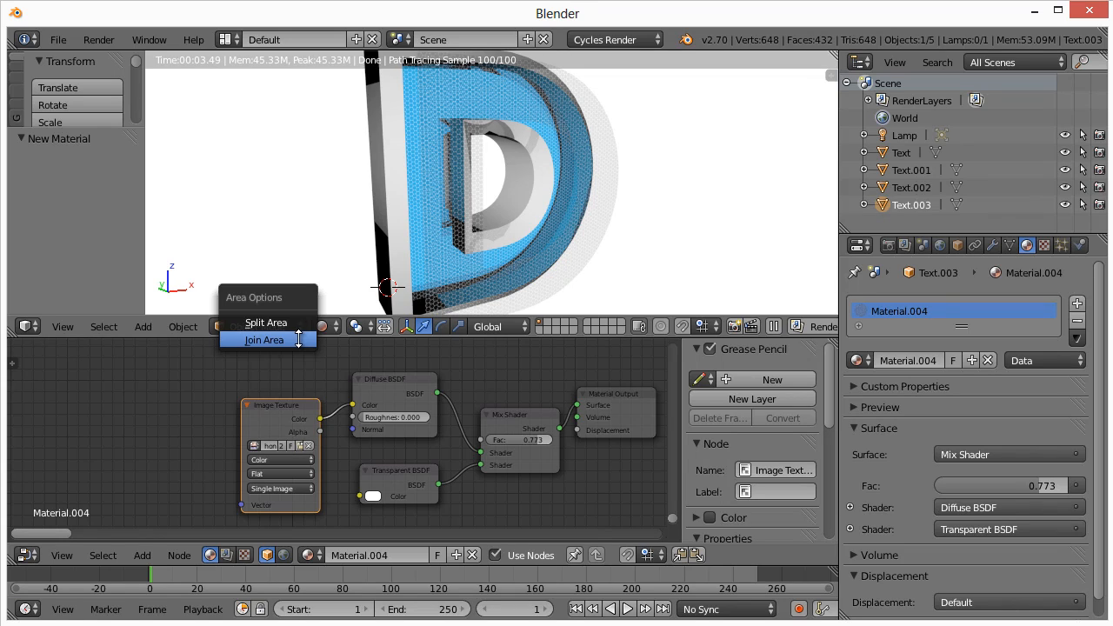
right_click(181, 338)
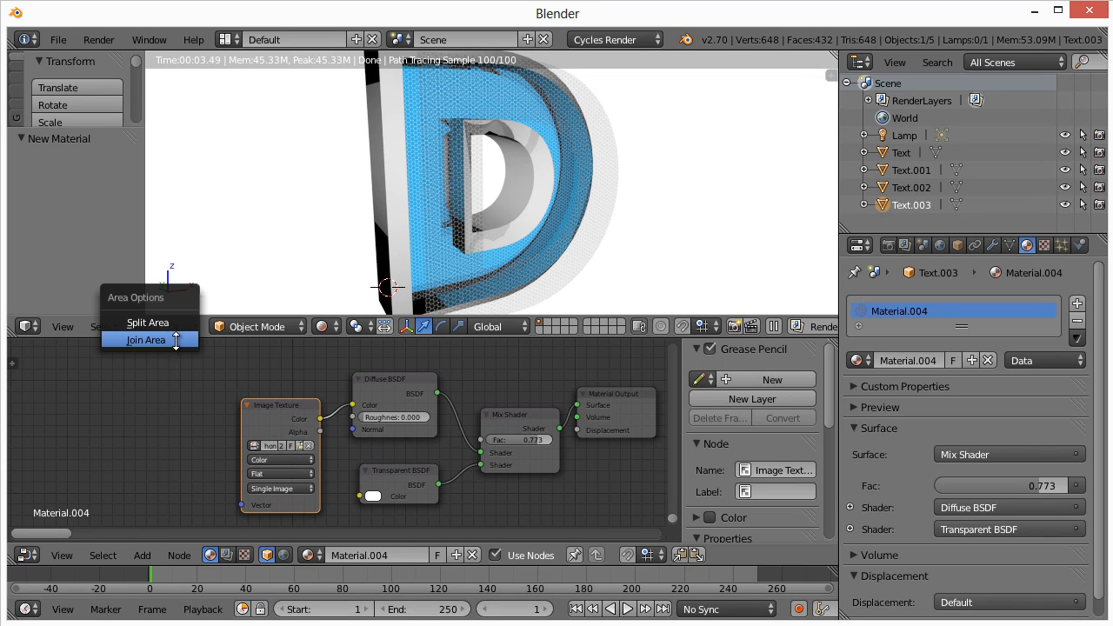
left_click(156, 339)
left_click(466, 357)
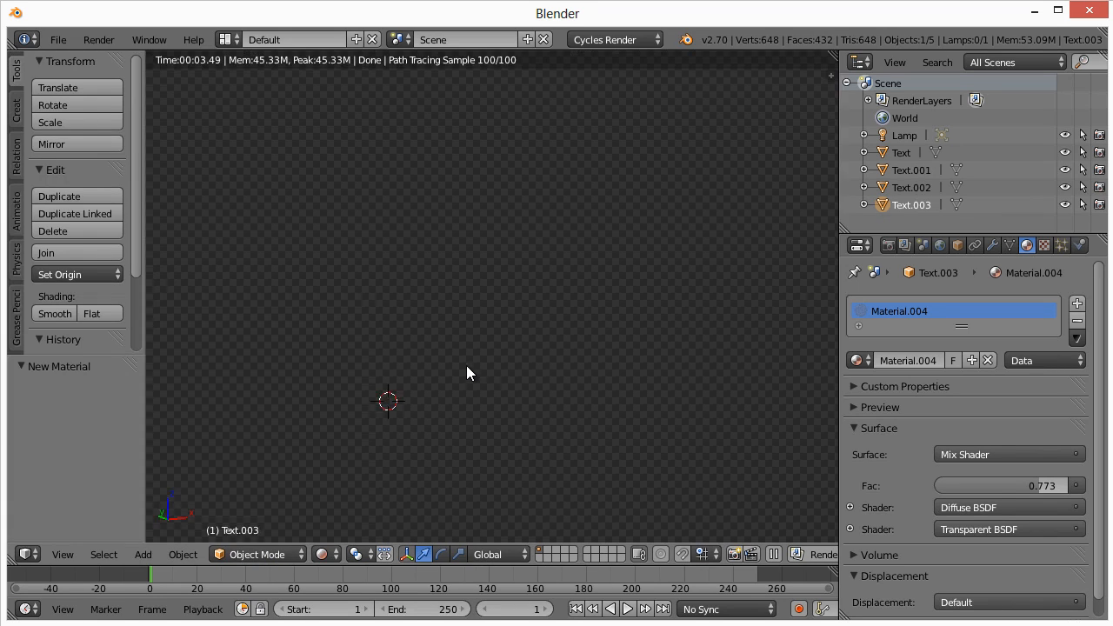
scroll(537, 371, "up", 4)
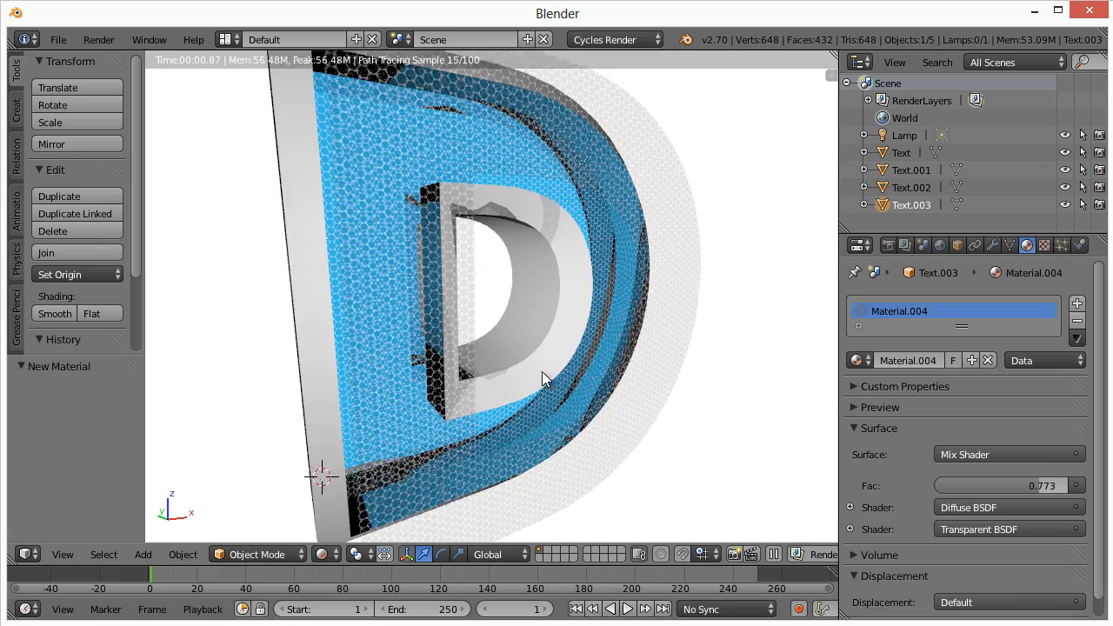
scroll(542, 371, "up", 2)
scroll(560, 372, "down", 5)
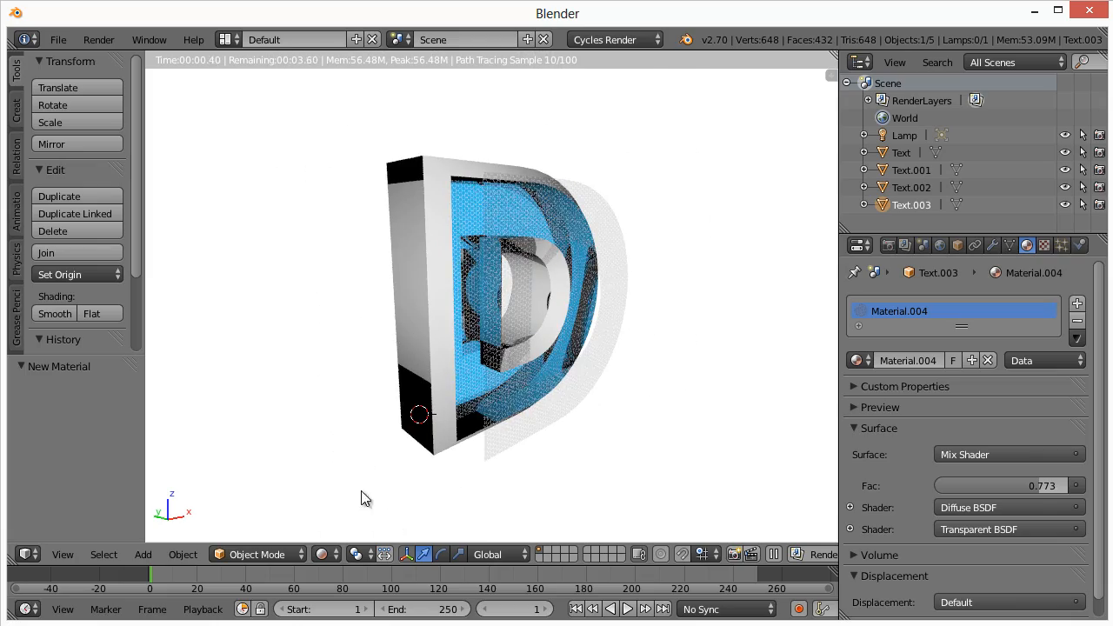
- Return to Solid shading, add a mesh plane at the origin, and scale it by about -8.94 as a floor
left_click(324, 554)
left_click(347, 495)
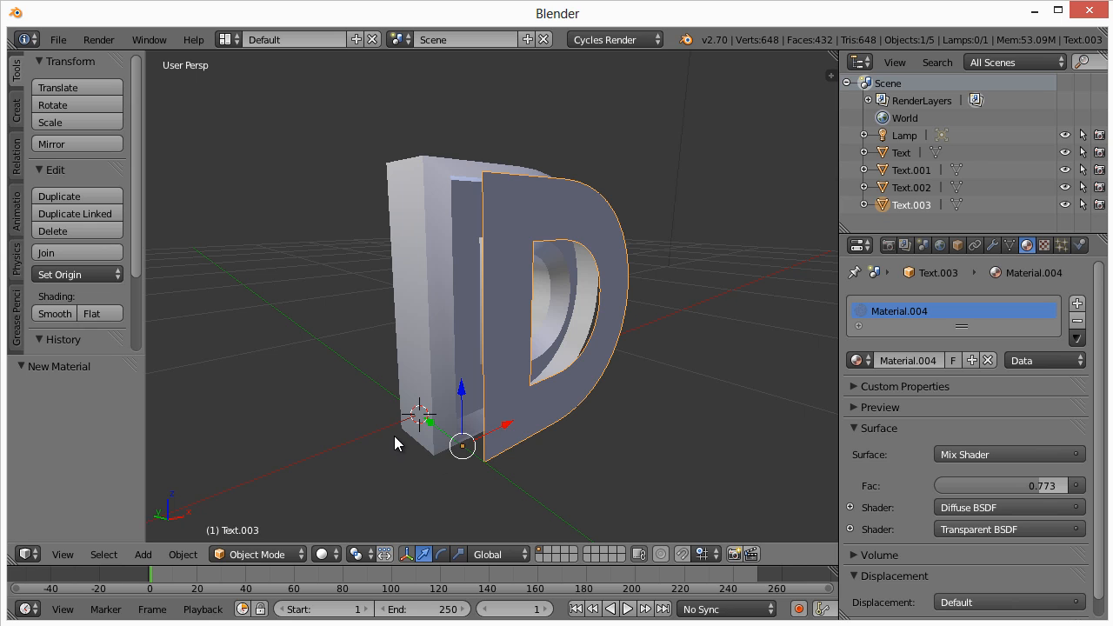
key("shift+a")
mouse_move(357, 352)
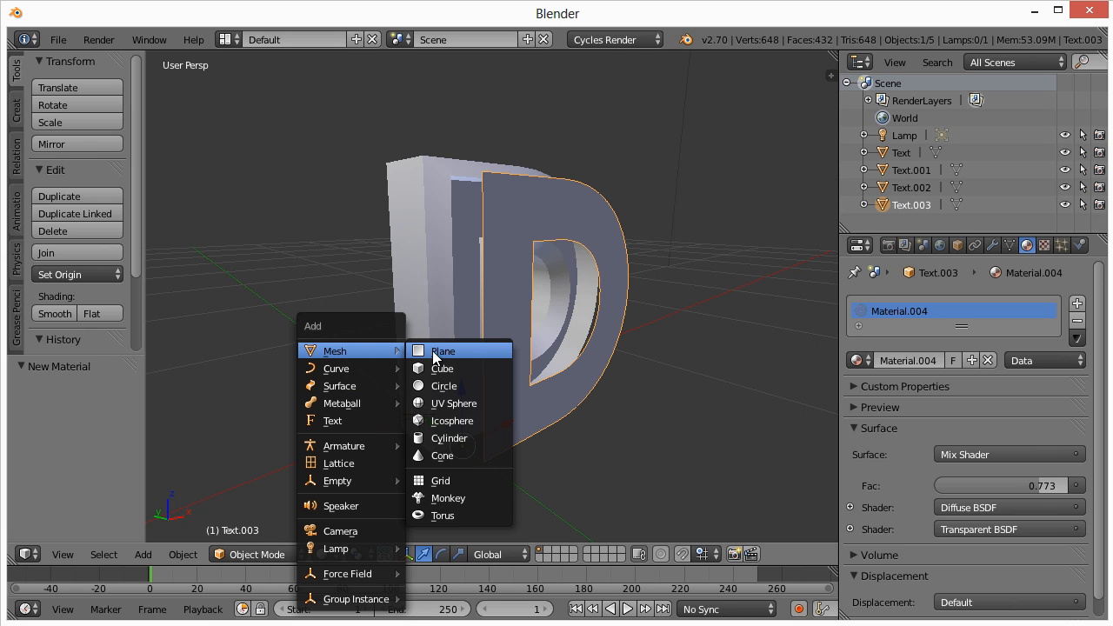
left_click(432, 350)
scroll(439, 355, "down", 2)
key("s")
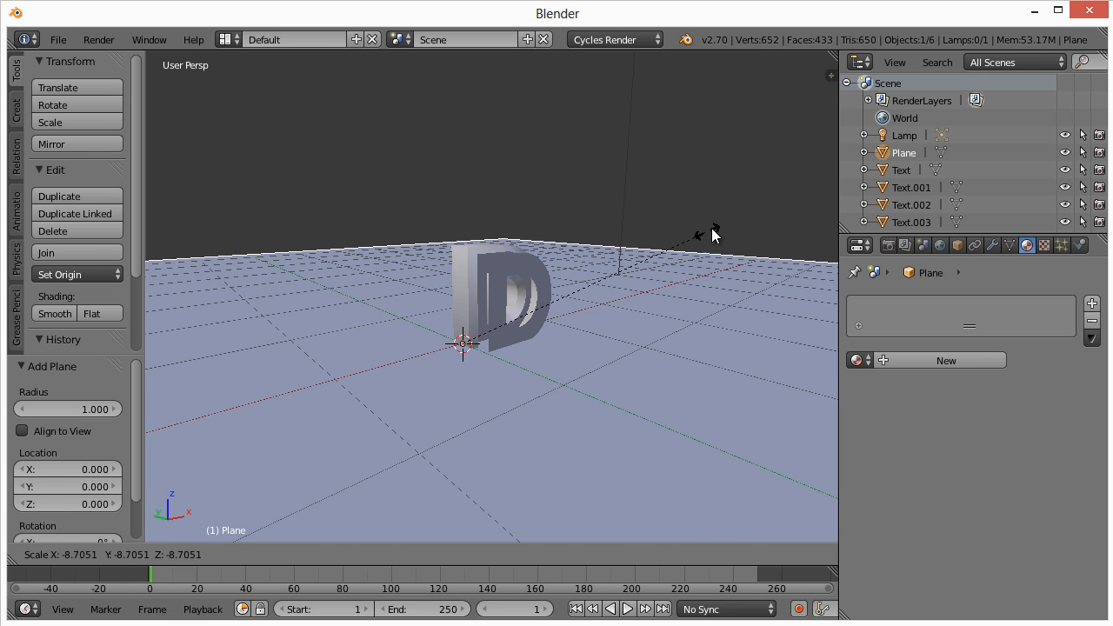
left_click(713, 227)
middle_click_drag(646, 311, 506, 378)
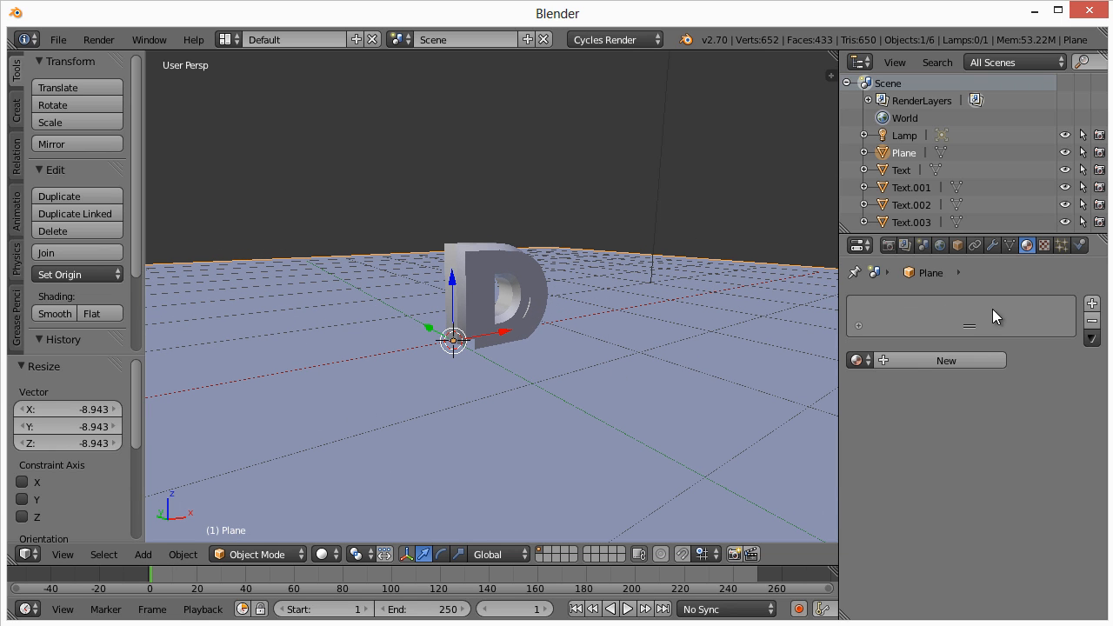
- Give the floor plane a new Diffuse BSDF material in pure white (RGB 1.000) and switch the viewport to Rendered shading
left_click(916, 365)
left_click(987, 486)
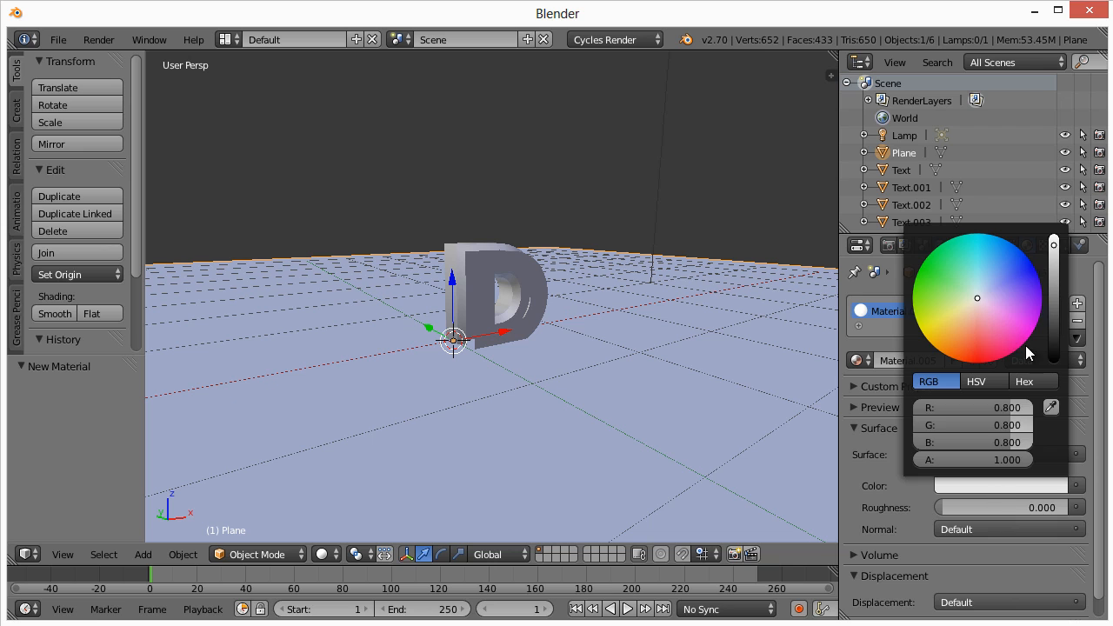
left_click_drag(1059, 246, 1055, 233)
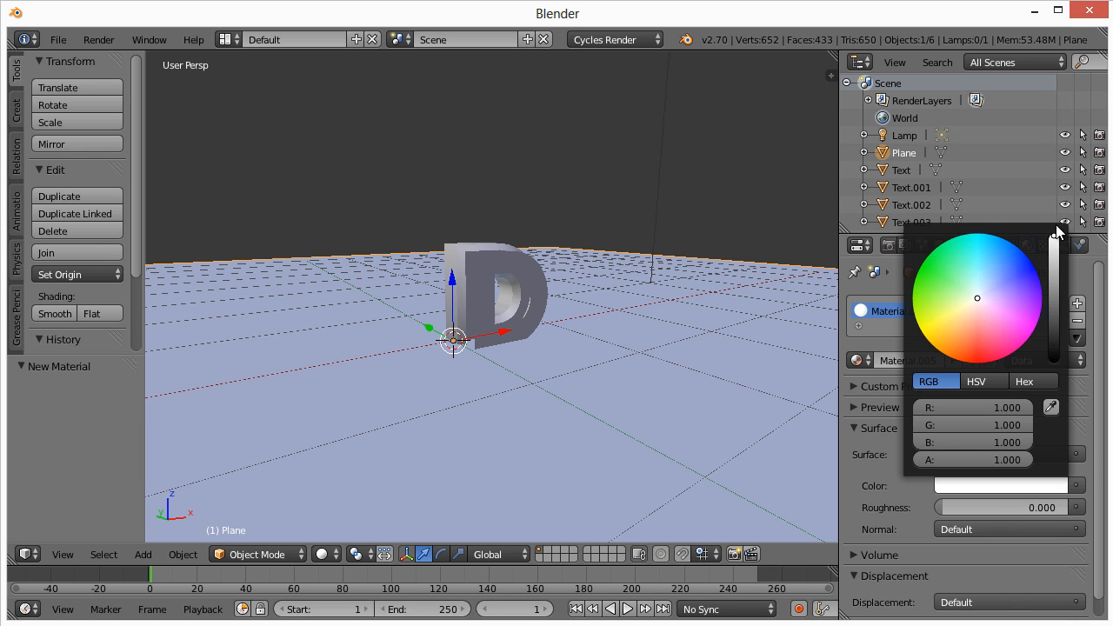
left_click(326, 554)
left_click(382, 438)
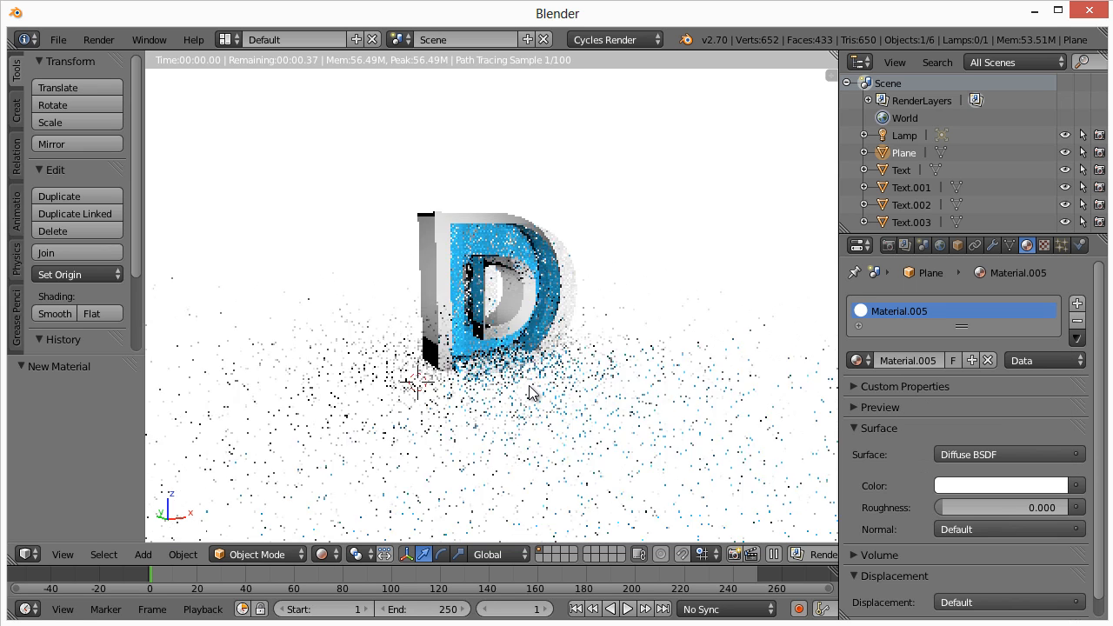
- Lower the floor plane by about 0.096 along Z to sit beneath the letter, and check the scene from several angles
scroll(528, 386, "up", 4)
scroll(531, 402, "down", 2)
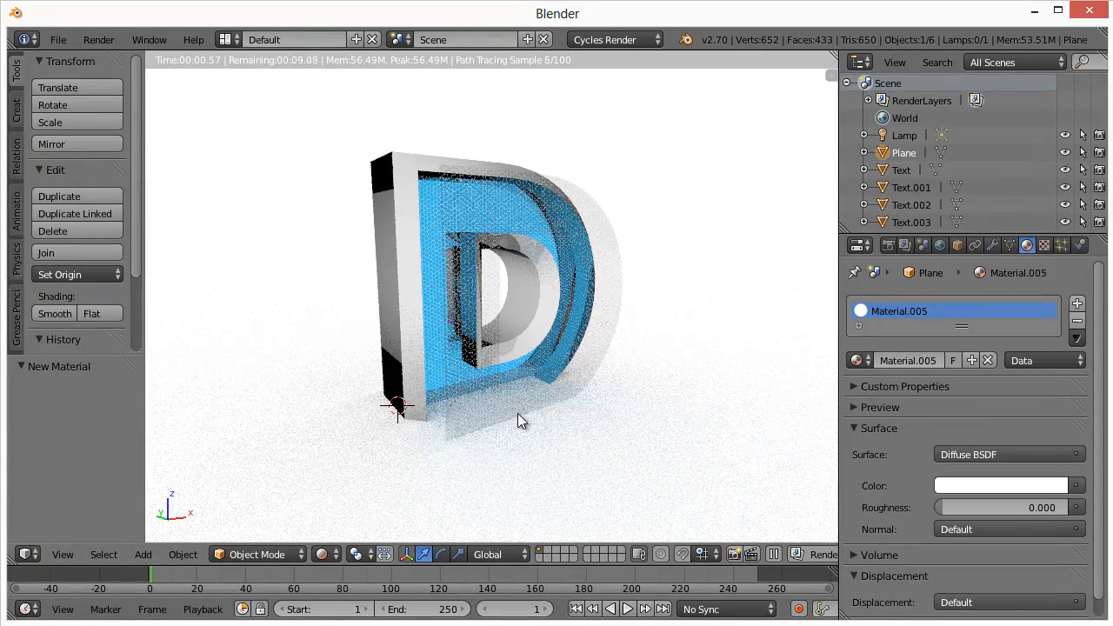
key("g")
key("z")
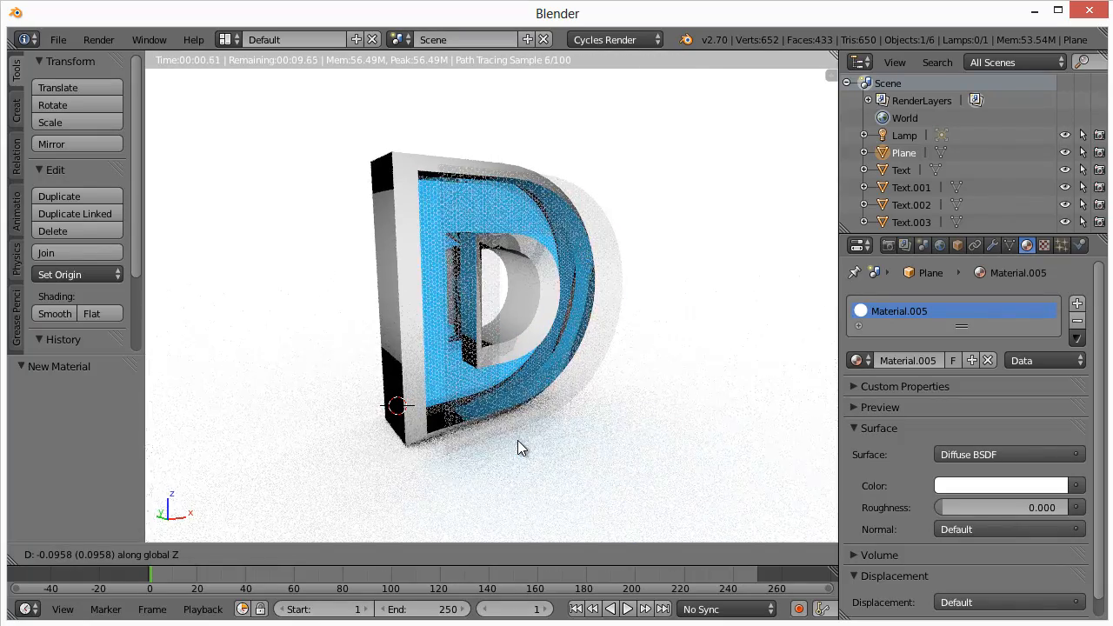
left_click(517, 440)
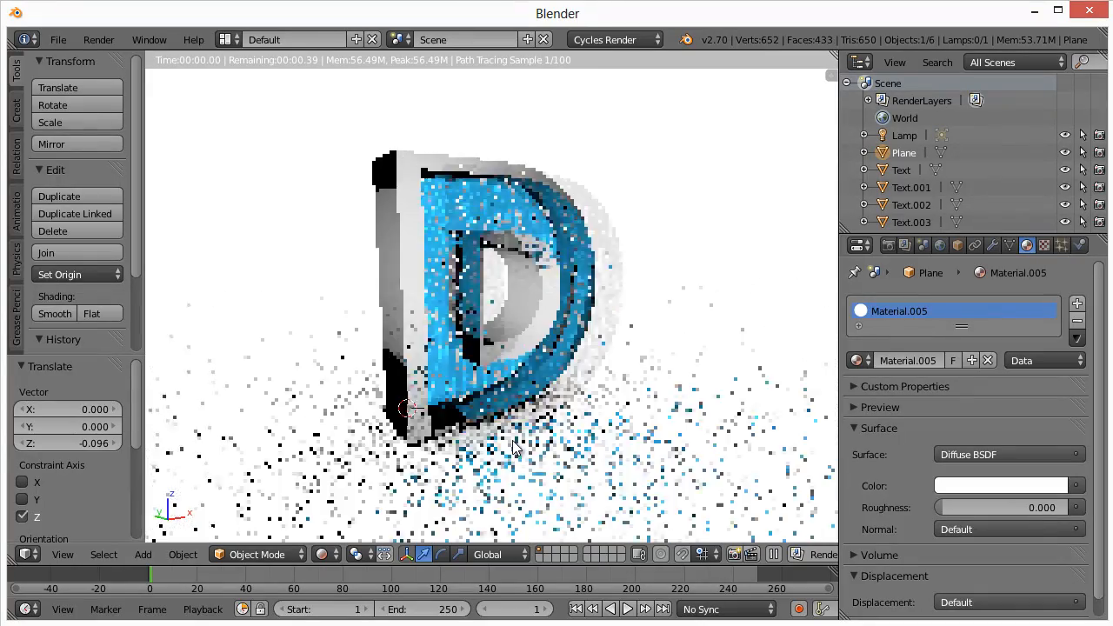
middle_click_drag(517, 440, 611, 420)
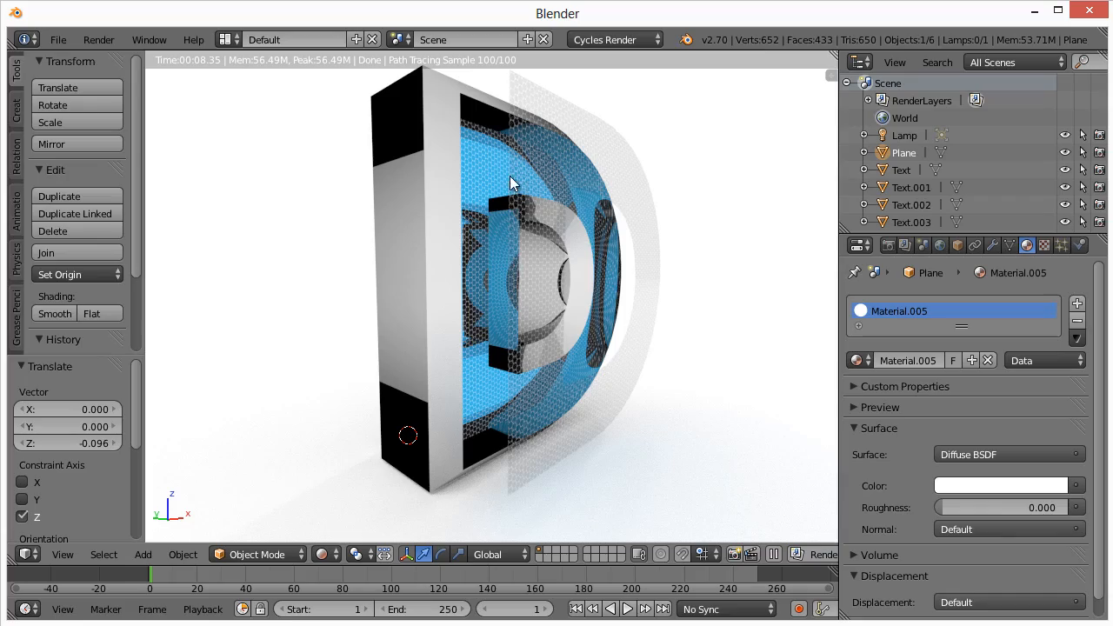
middle_click_drag(522, 188, 622, 313)
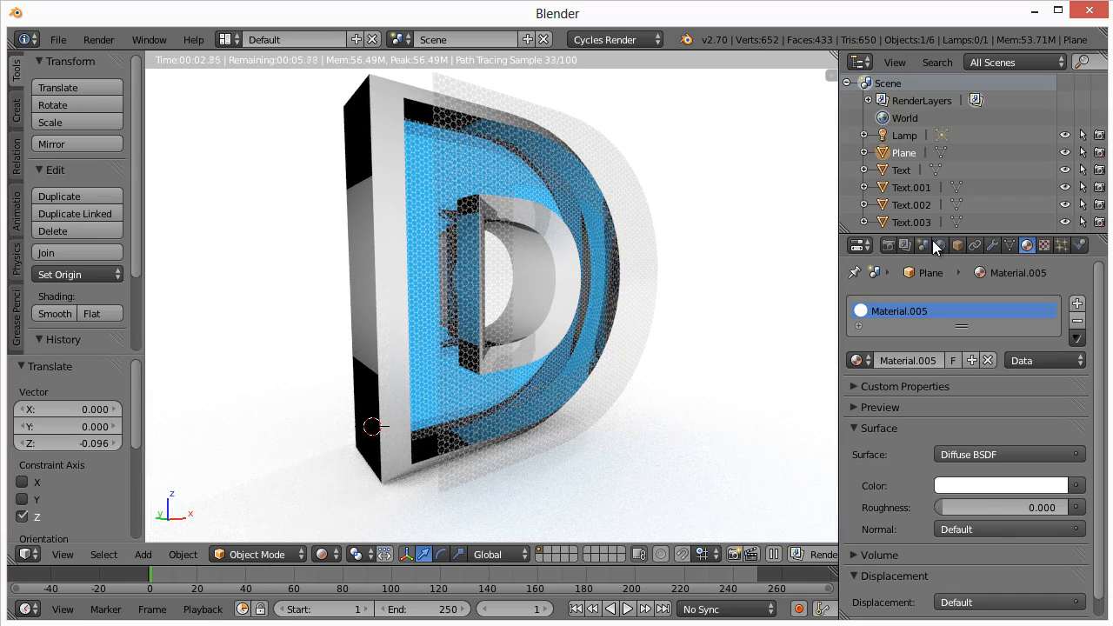
- Open the render settings and review the output, sampling and resolution values
left_click(888, 246)
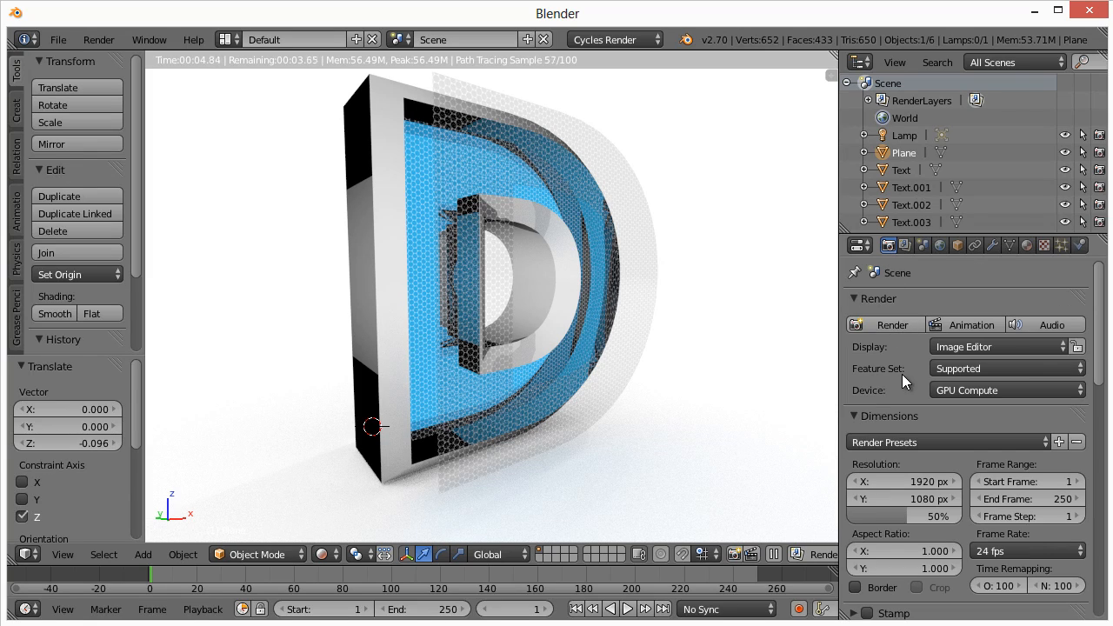
scroll(904, 385, "down", 7)
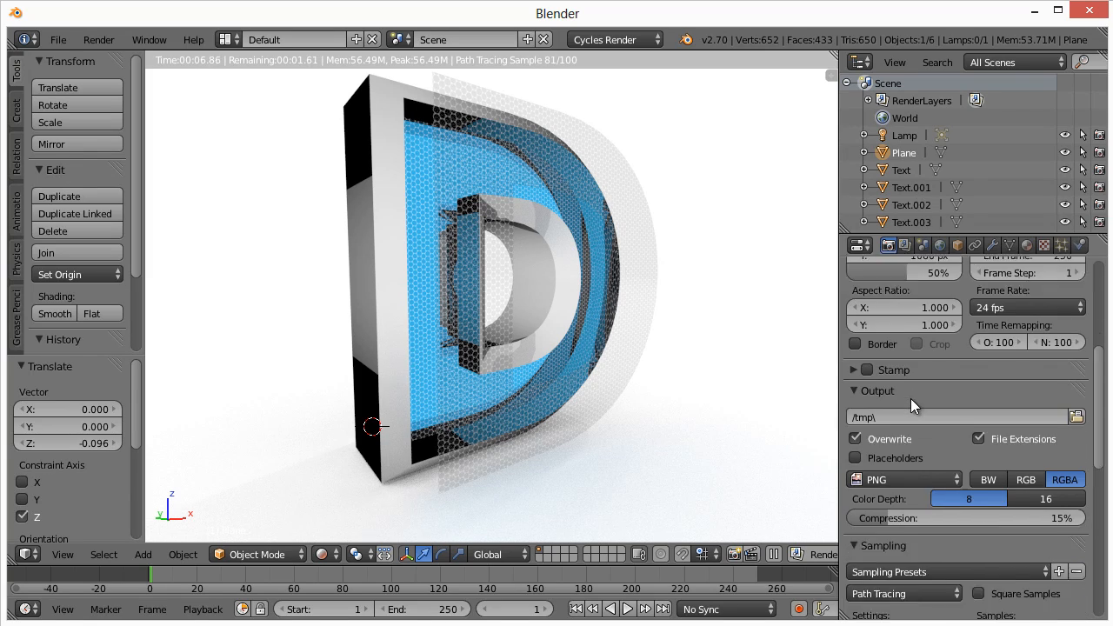
scroll(1017, 578, "down", 2)
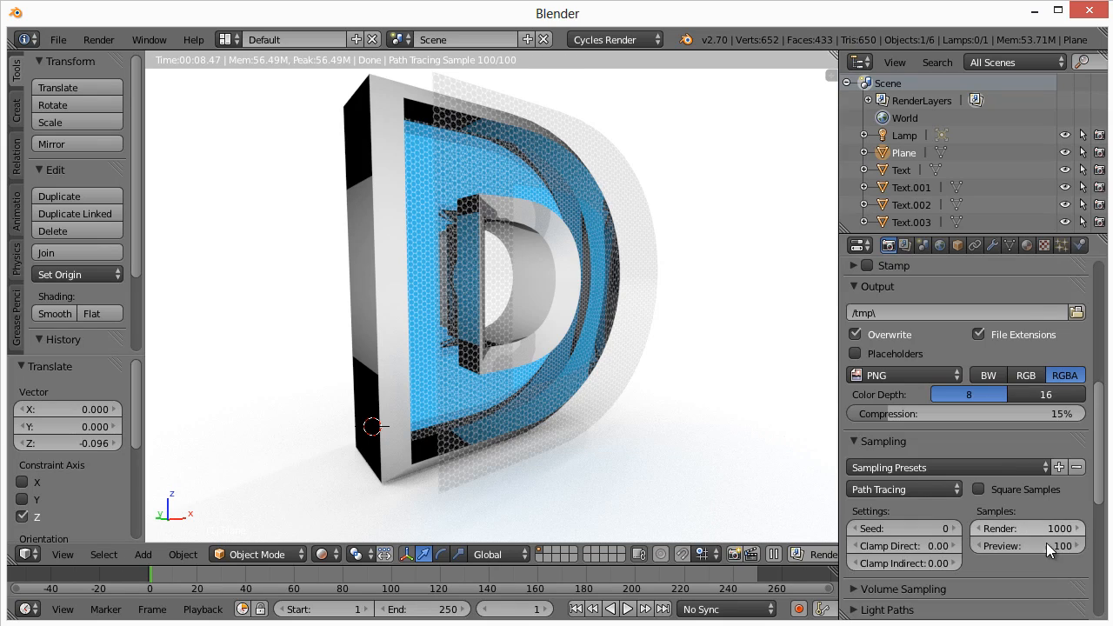
scroll(992, 447, "up", 6)
scroll(991, 446, "up", 2)
scroll(957, 435, "down", 2)
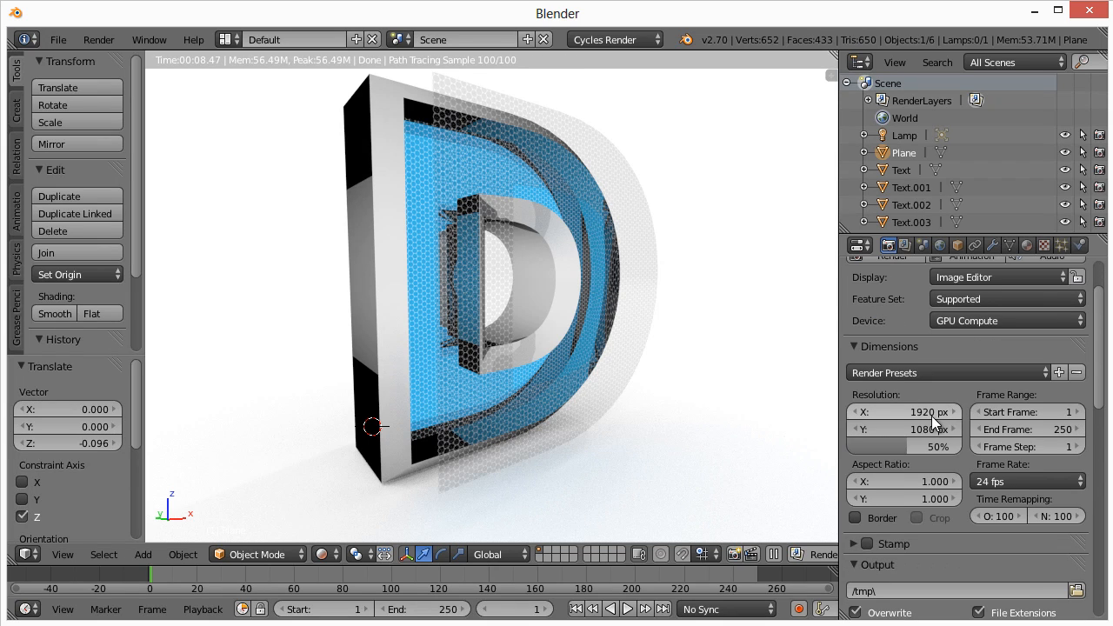
- Set the render resolution to 1280 by 720 px at 100% scale, and check the output, sampling and film settings
left_click(923, 416)
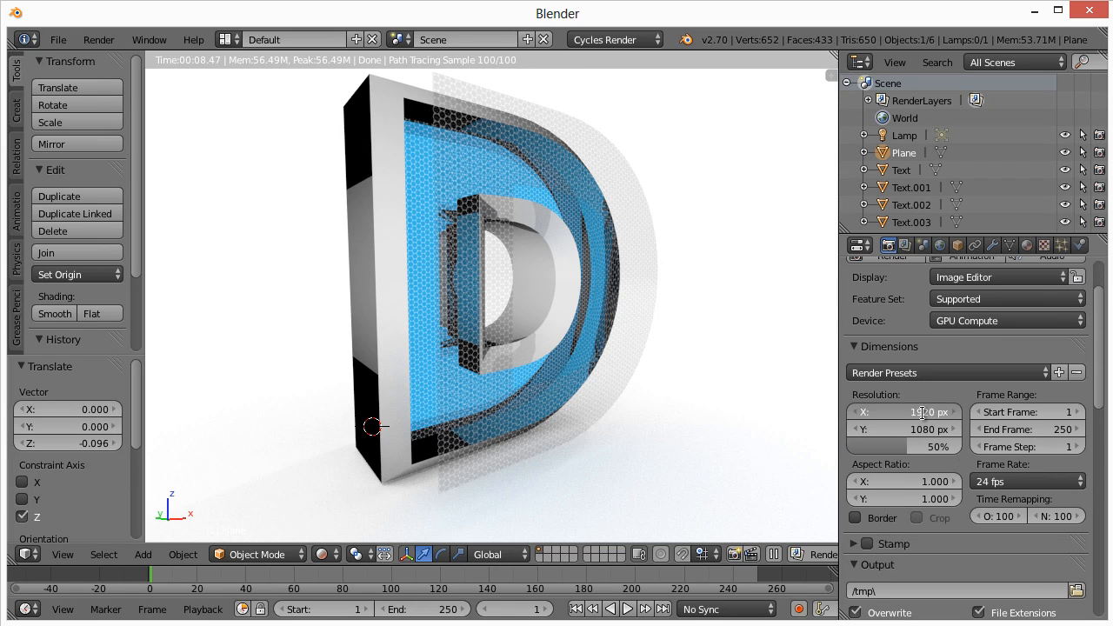
type("1280")
key("Tab")
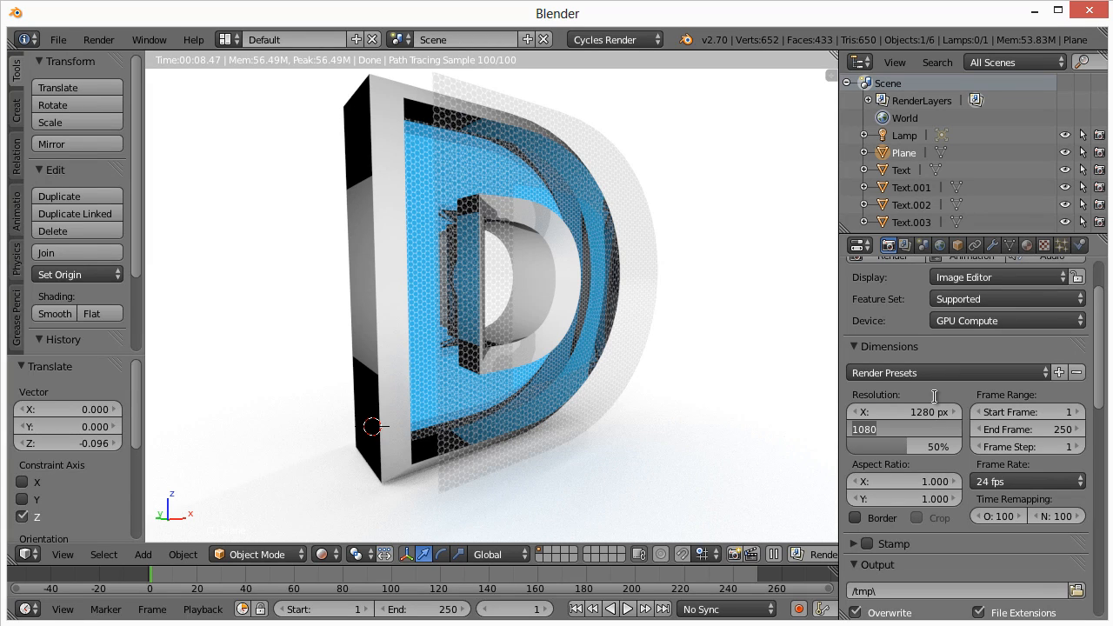
type("720")
key("Return")
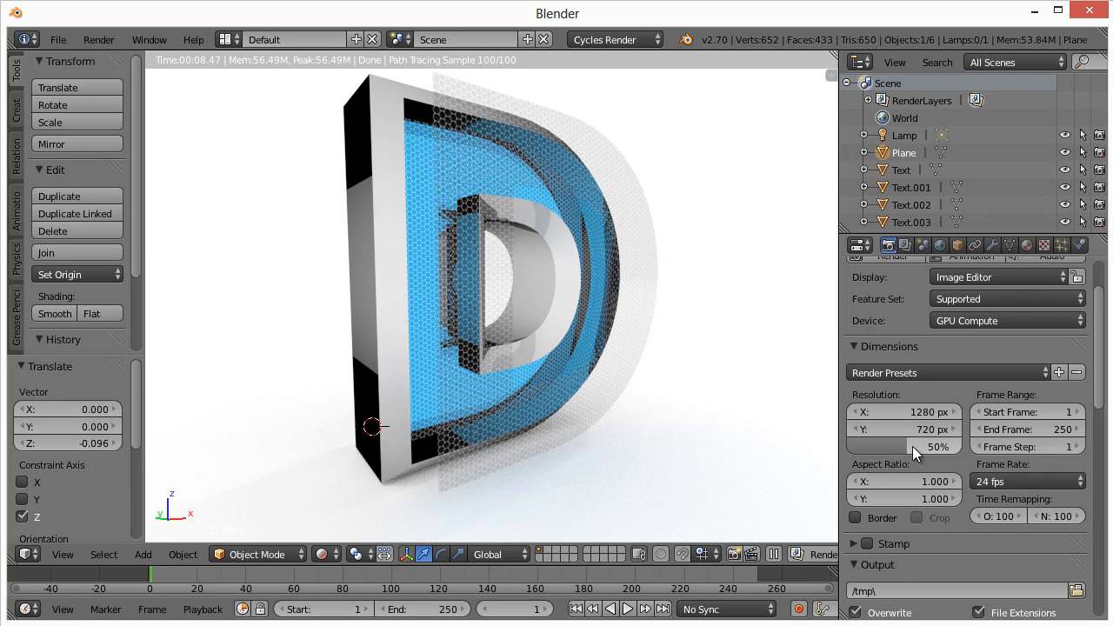
left_click(905, 445)
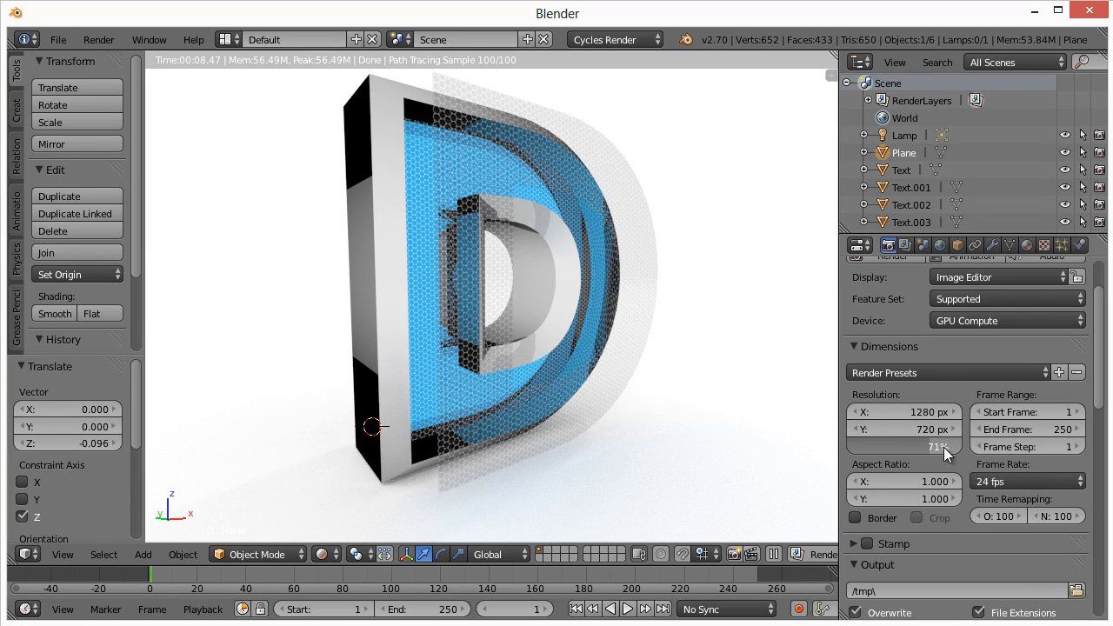
left_click_drag(946, 453, 1002, 454)
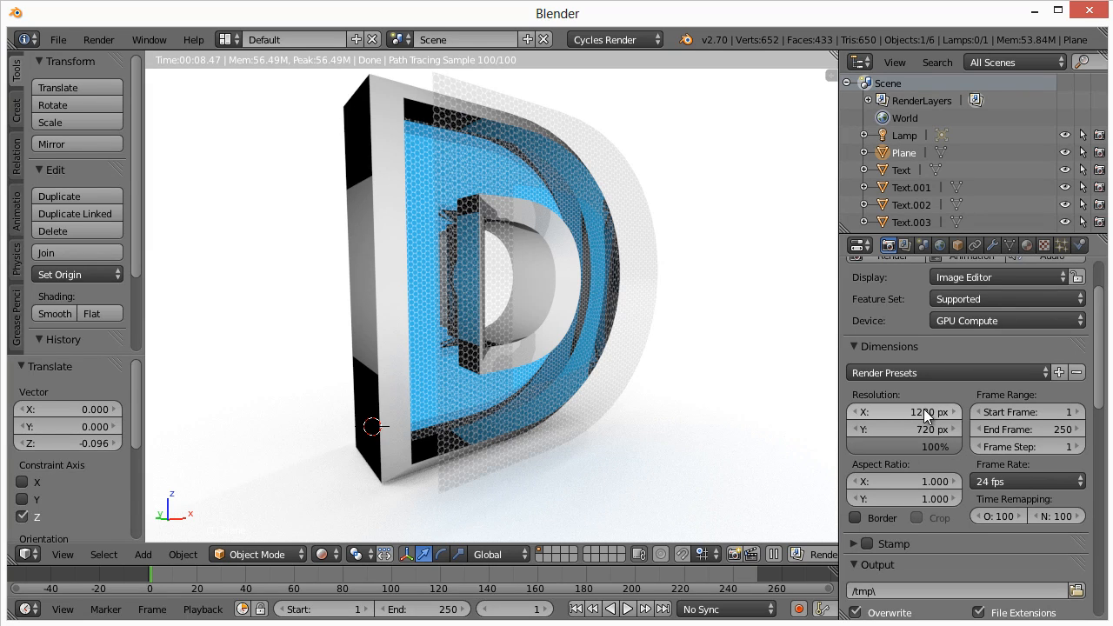
scroll(954, 482, "down", 4)
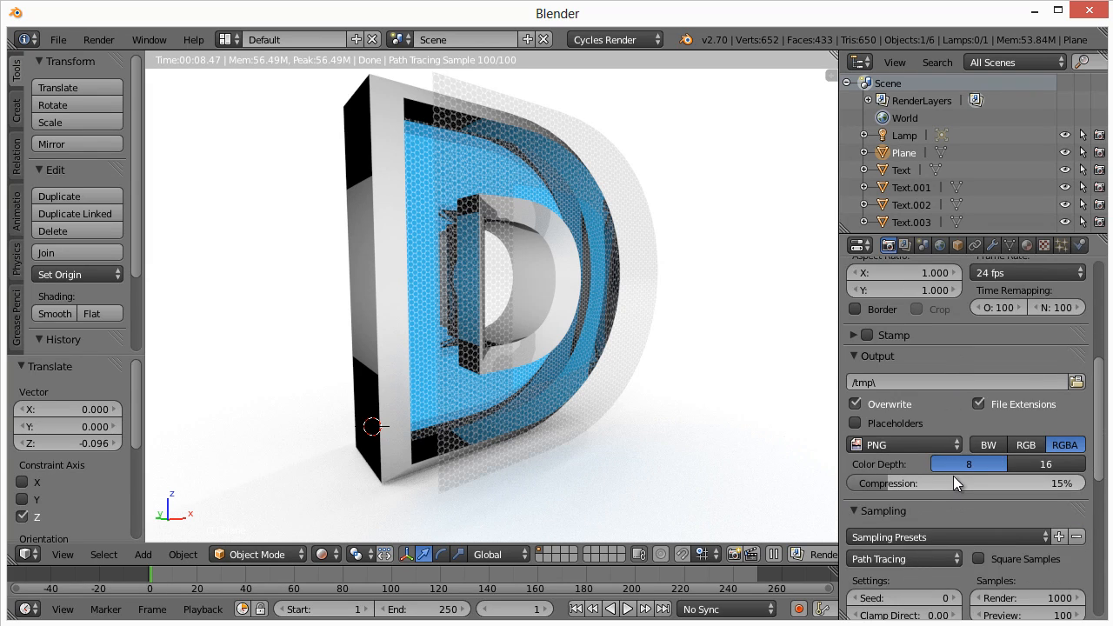
scroll(953, 483, "down", 8)
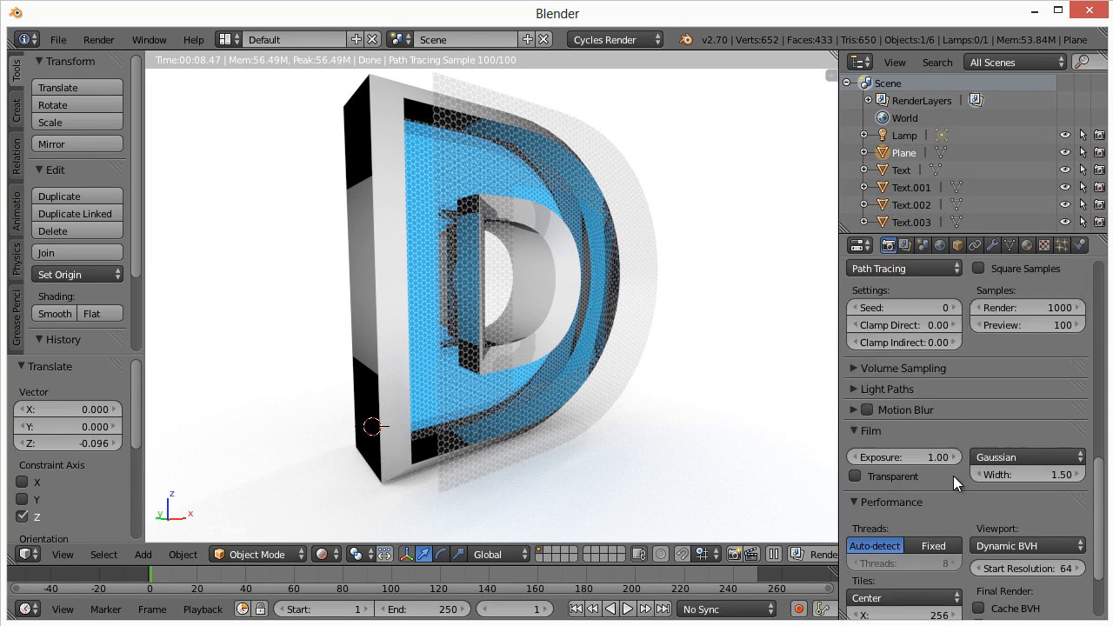
scroll(953, 475, "up", 12)
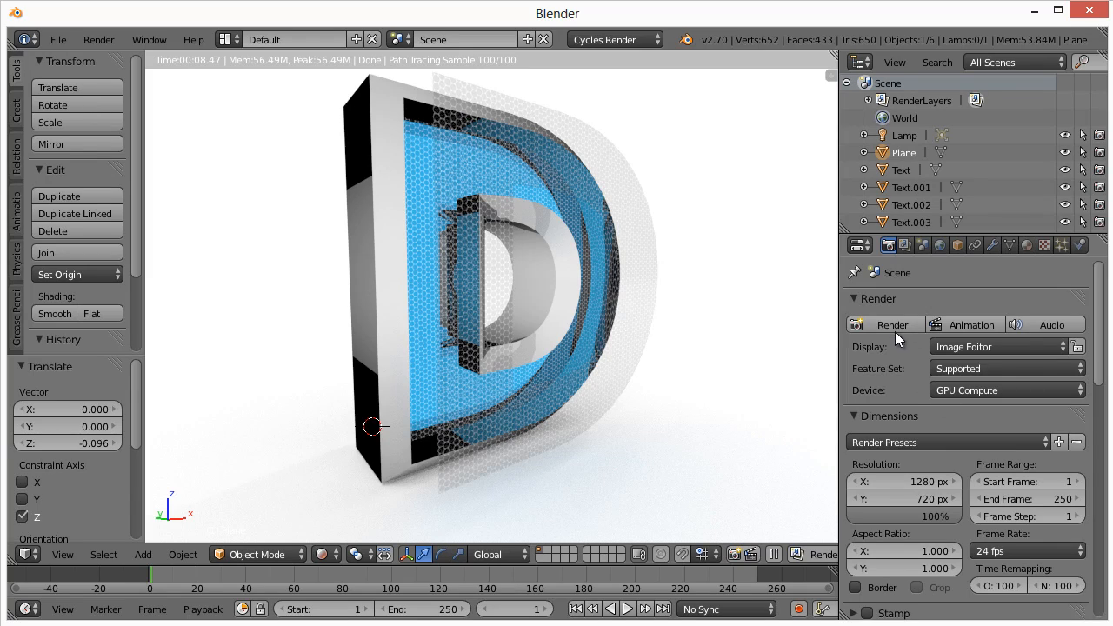